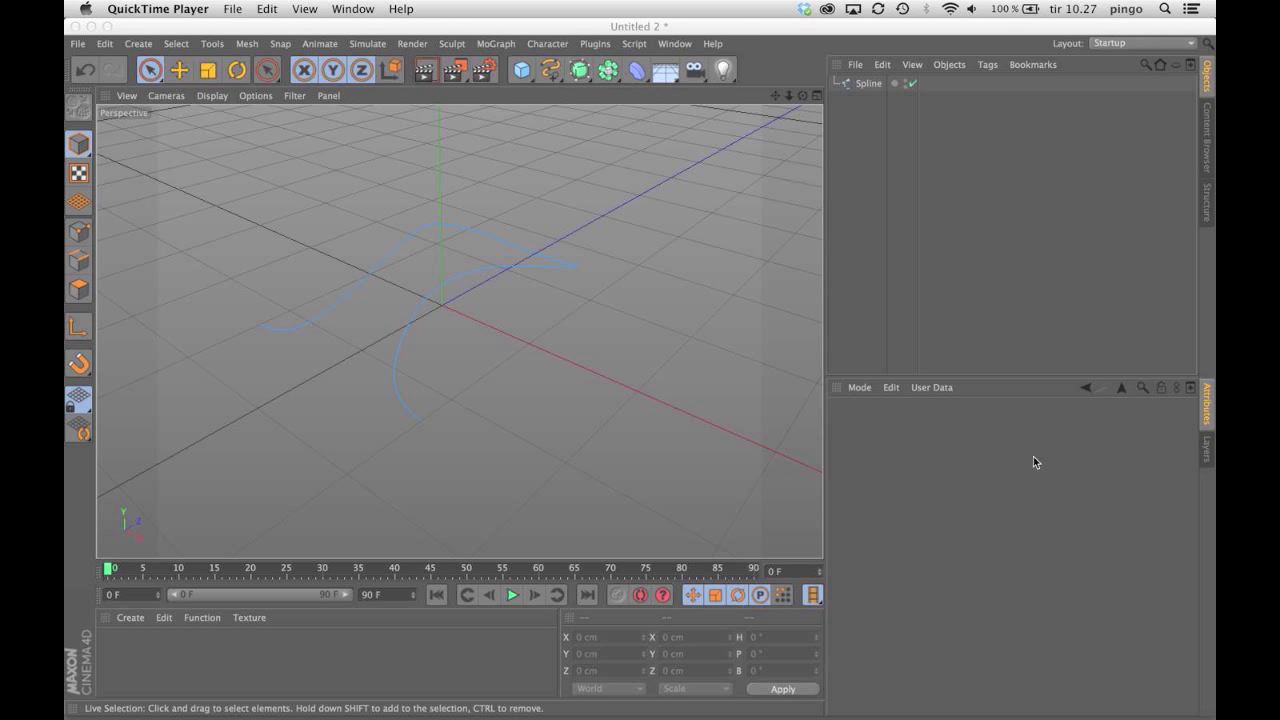
- Examine the spline's control points in point mode from several angles
{"action": "left_click", "coordinate": [868, 83]}
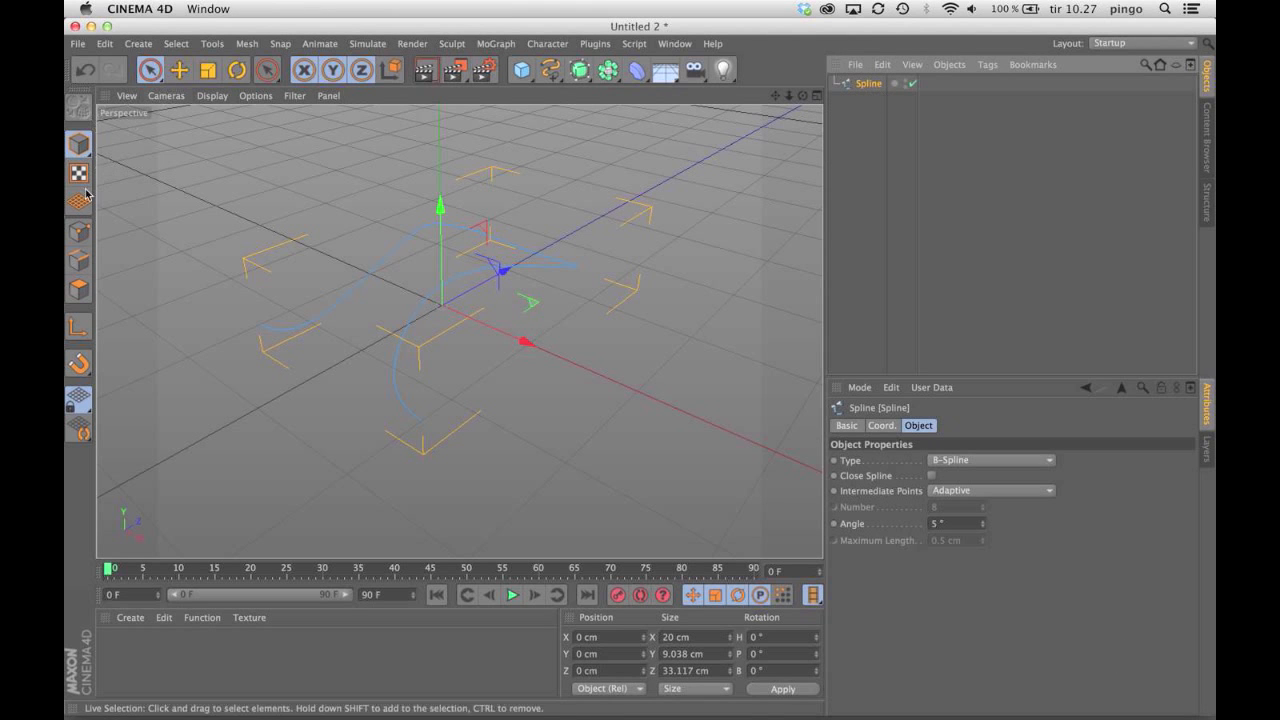
{"action": "left_click", "coordinate": [79, 234]}
{"action": "left_click_drag", "start_coordinate": [457, 376], "coordinate": [504, 302], "text": "alt"}
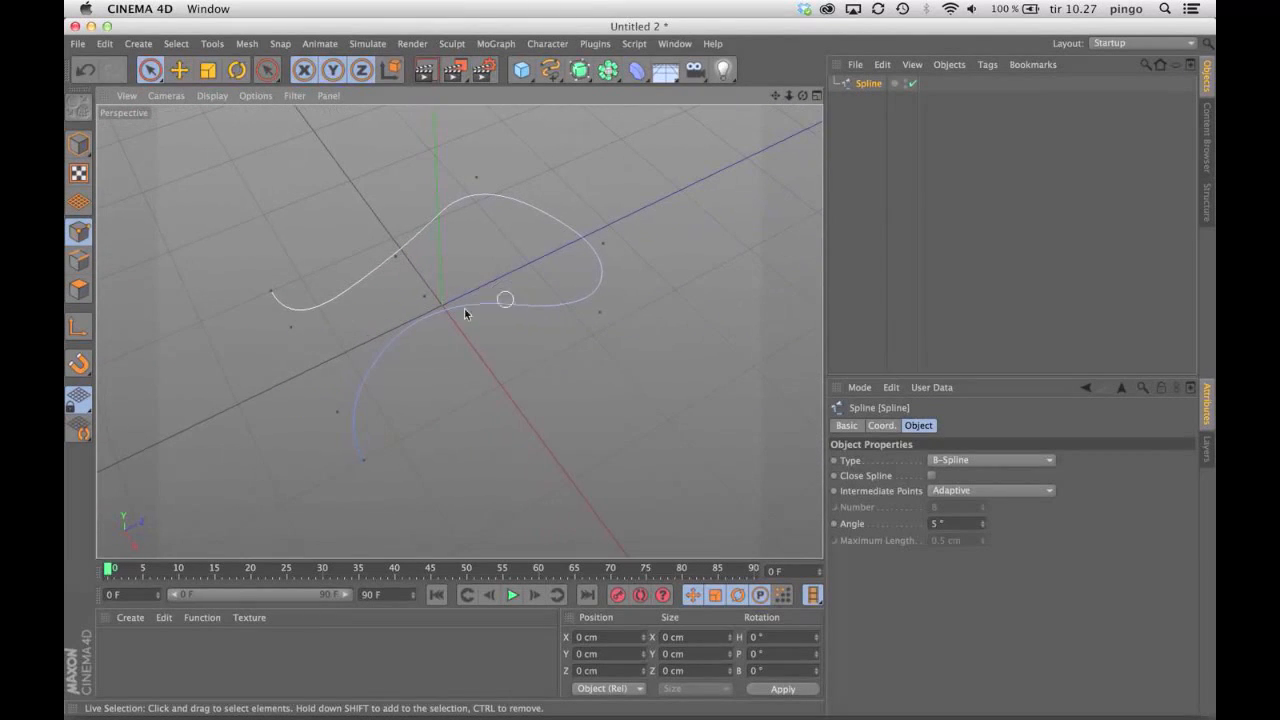
{"action": "left_click", "coordinate": [265, 292]}
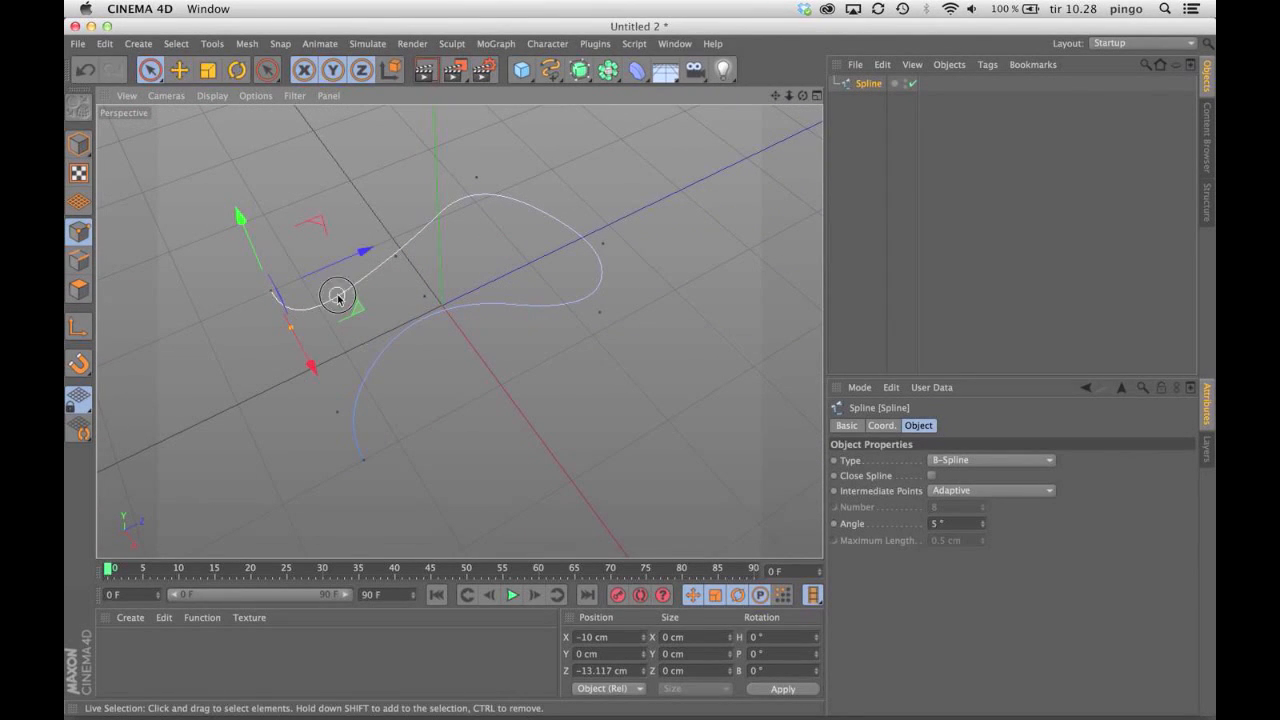
{"action": "left_click_drag", "start_coordinate": [474, 186], "coordinate": [271, 343]}
{"action": "left_click_drag", "start_coordinate": [620, 260], "coordinate": [605, 312], "text": "alt"}
{"action": "left_click", "coordinate": [676, 331]}
{"action": "left_click", "coordinate": [404, 240]}
{"action": "left_click_drag", "start_coordinate": [414, 252], "coordinate": [409, 121]}
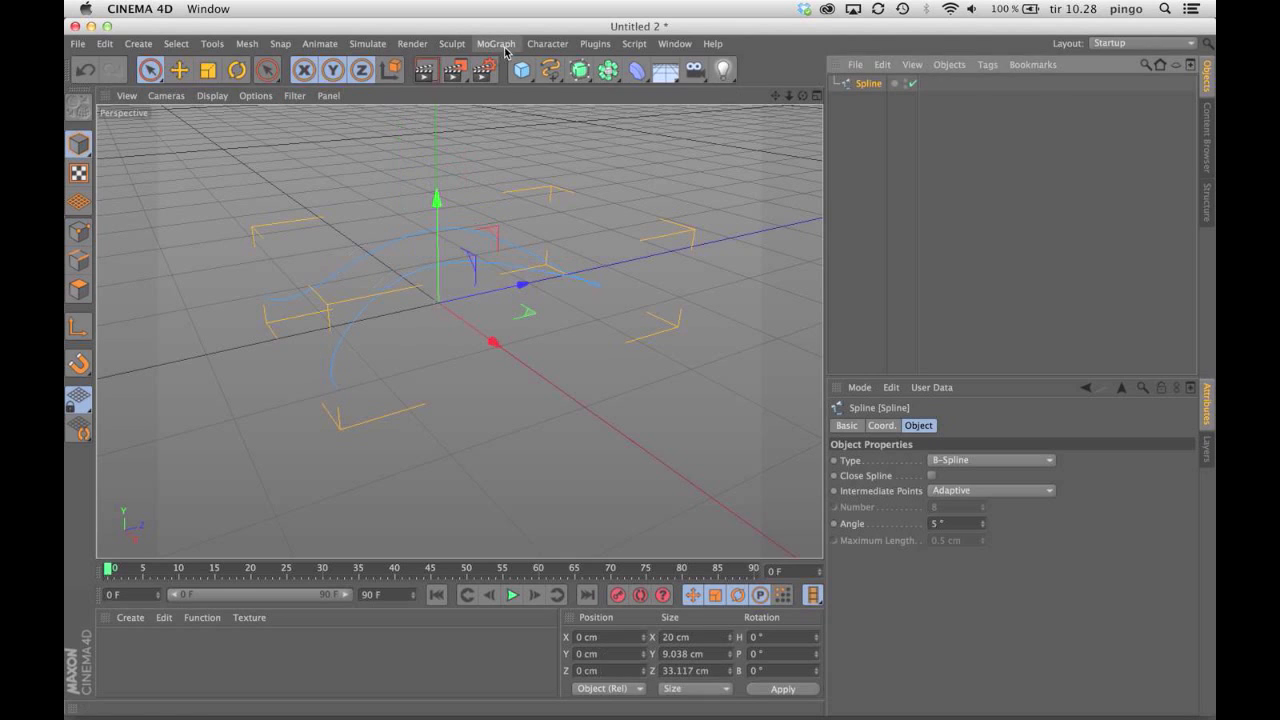
- Add a Helix spline and scale it down uniformly to a radius of about 1.86 cm
{"action": "left_click", "coordinate": [550, 69]}
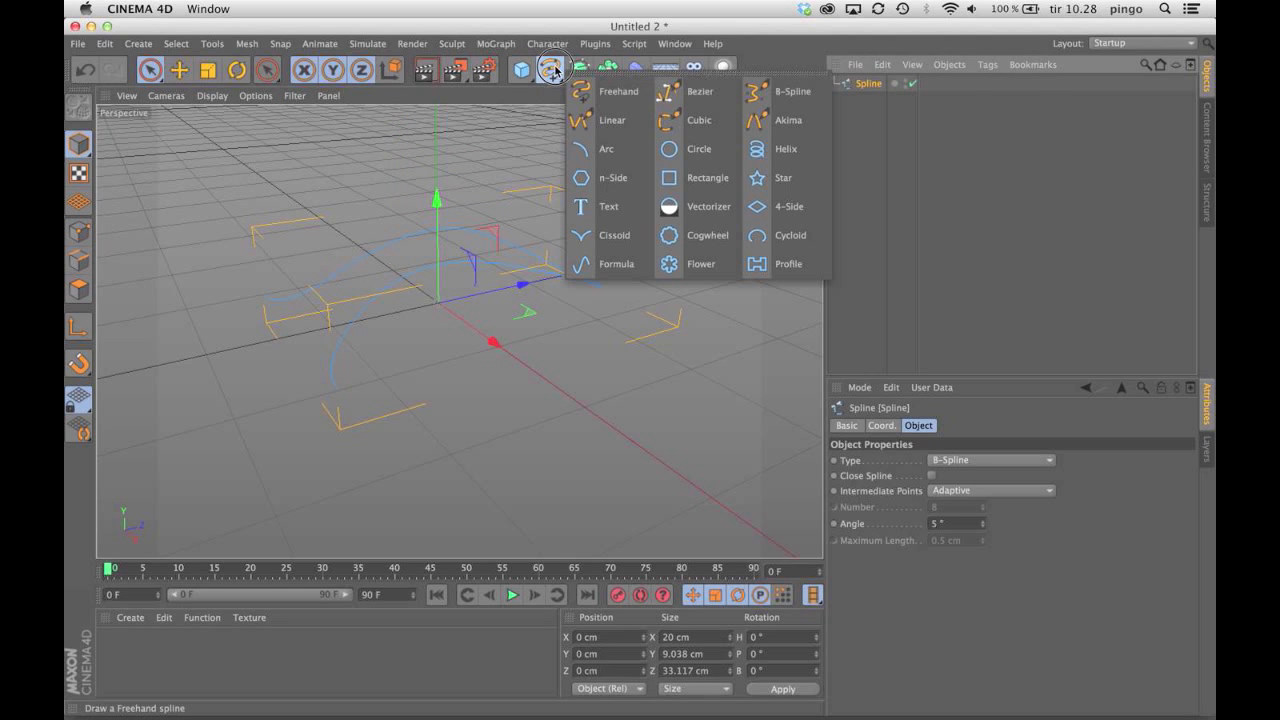
{"action": "left_click", "coordinate": [757, 148]}
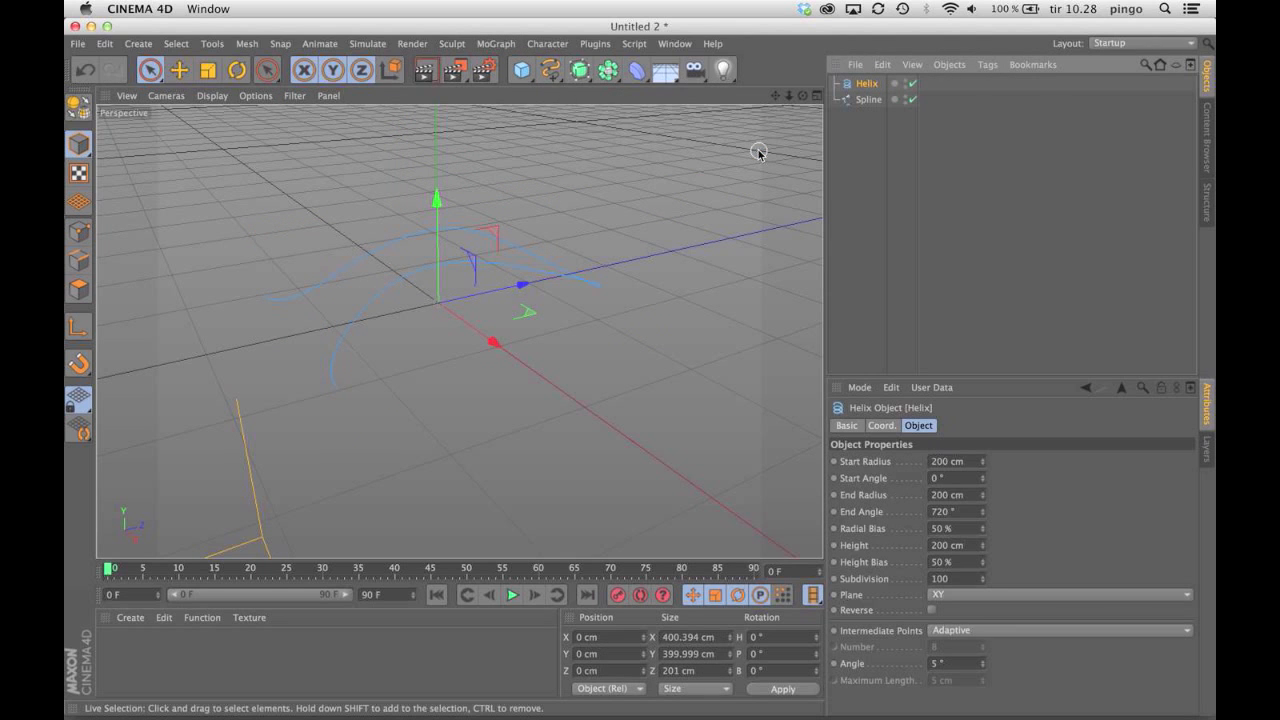
{"action": "left_click", "coordinate": [208, 69]}
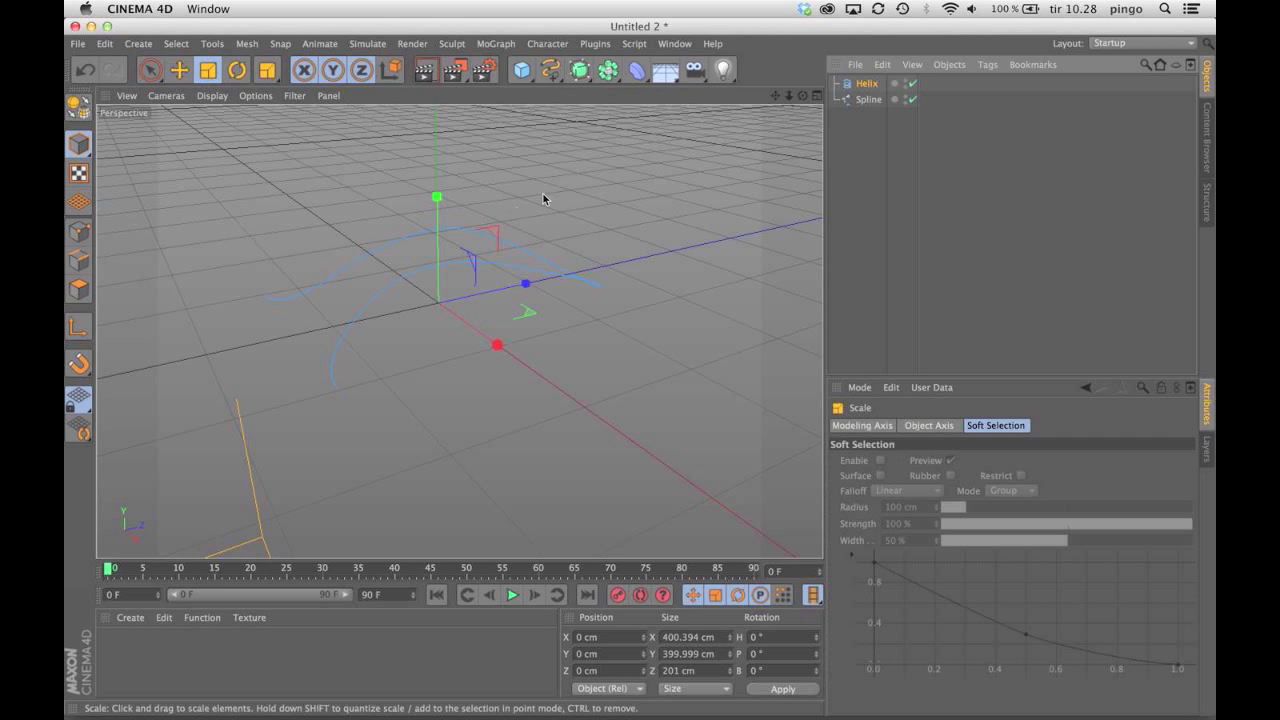
{"action": "left_click_drag", "start_coordinate": [620, 250], "coordinate": [180, 410]}
{"action": "left_click_drag", "start_coordinate": [446, 434], "coordinate": [166, 677]}
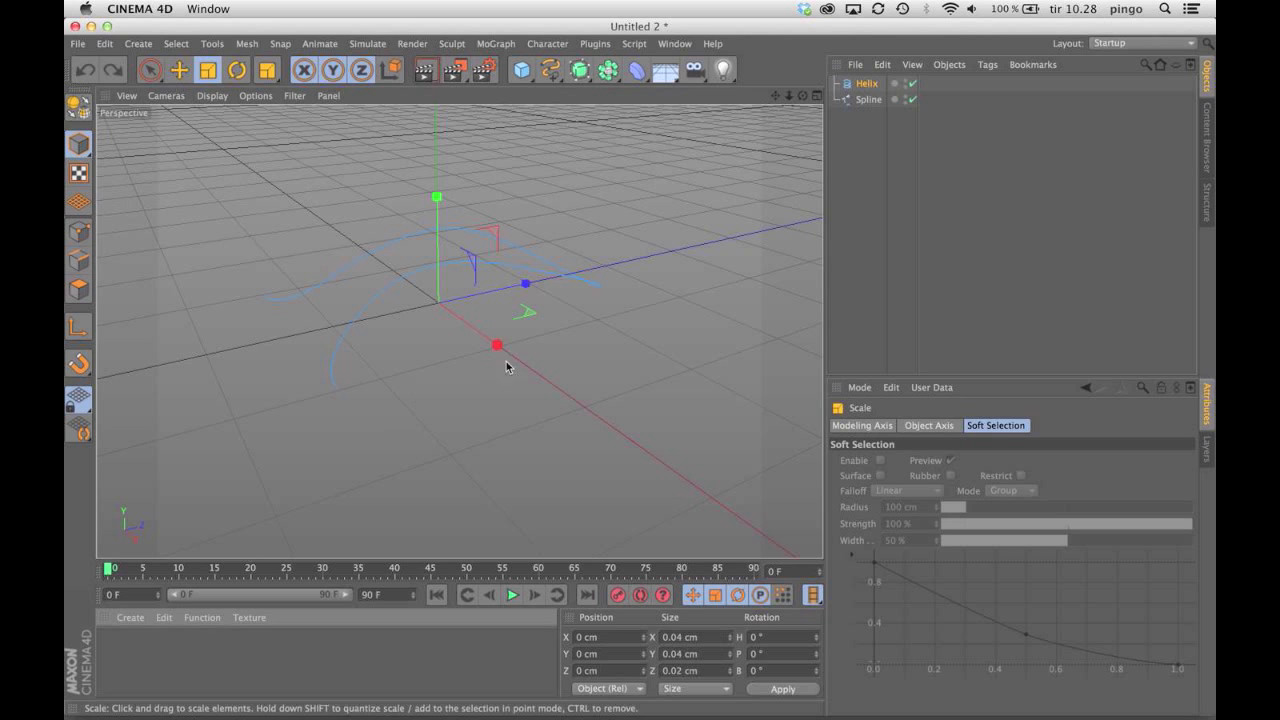
{"action": "key", "text": "super+z"}
{"action": "left_click_drag", "start_coordinate": [637, 224], "coordinate": [217, 428]}
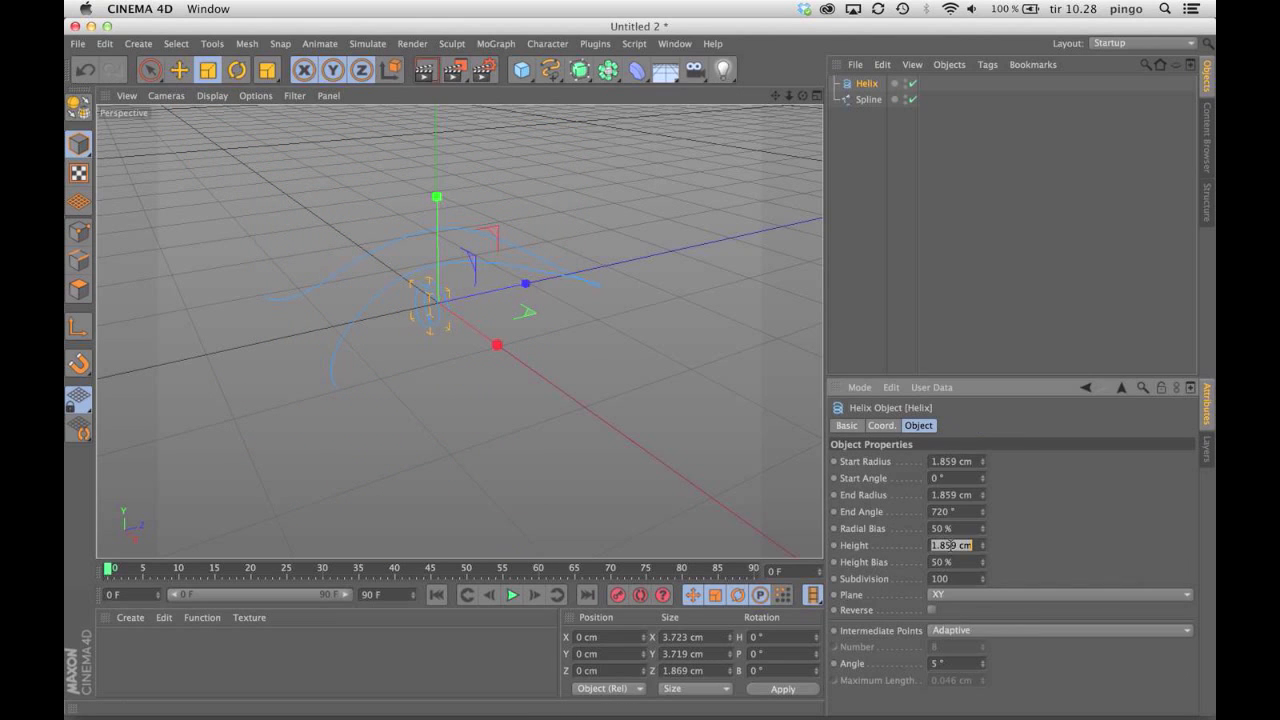
- Try a helix height of 20 cm, set it to 50 cm, and deselect the helix
{"action": "type", "text": "20"}
{"action": "key", "text": "Return"}
{"action": "left_click", "coordinate": [950, 545]}
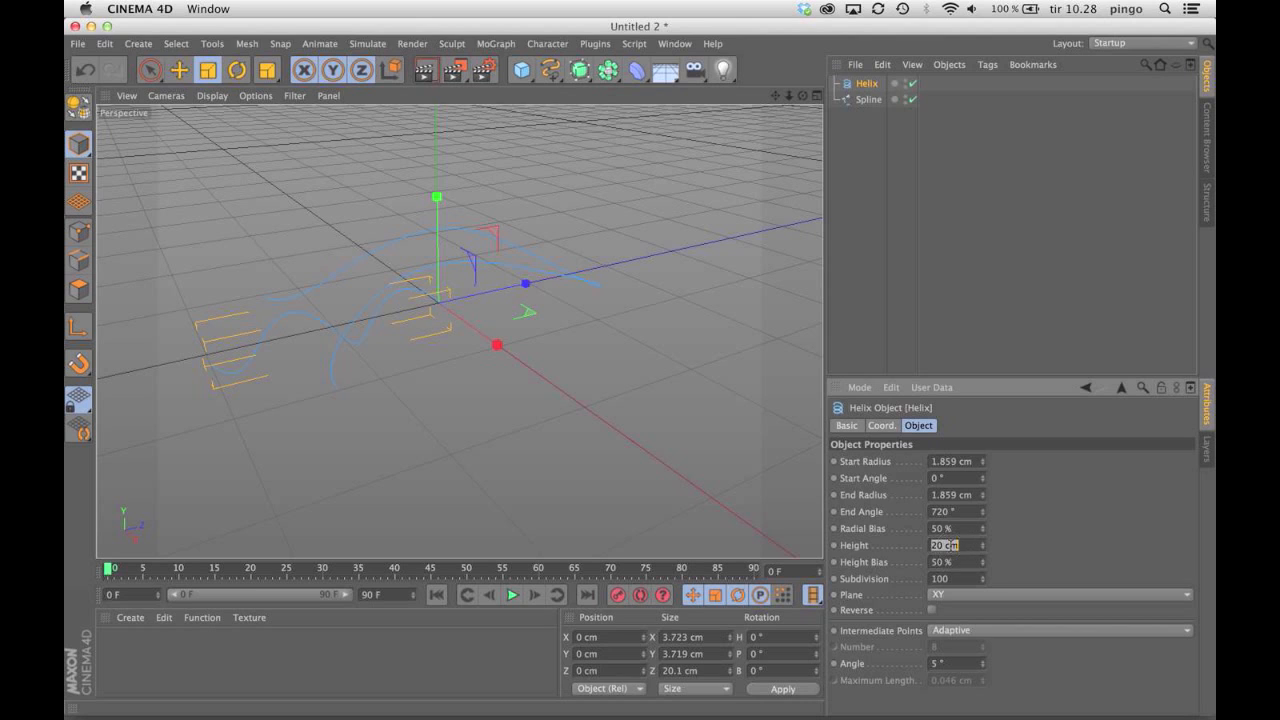
{"action": "type", "text": "50"}
{"action": "key", "text": "Return"}
{"action": "left_click", "coordinate": [875, 130]}
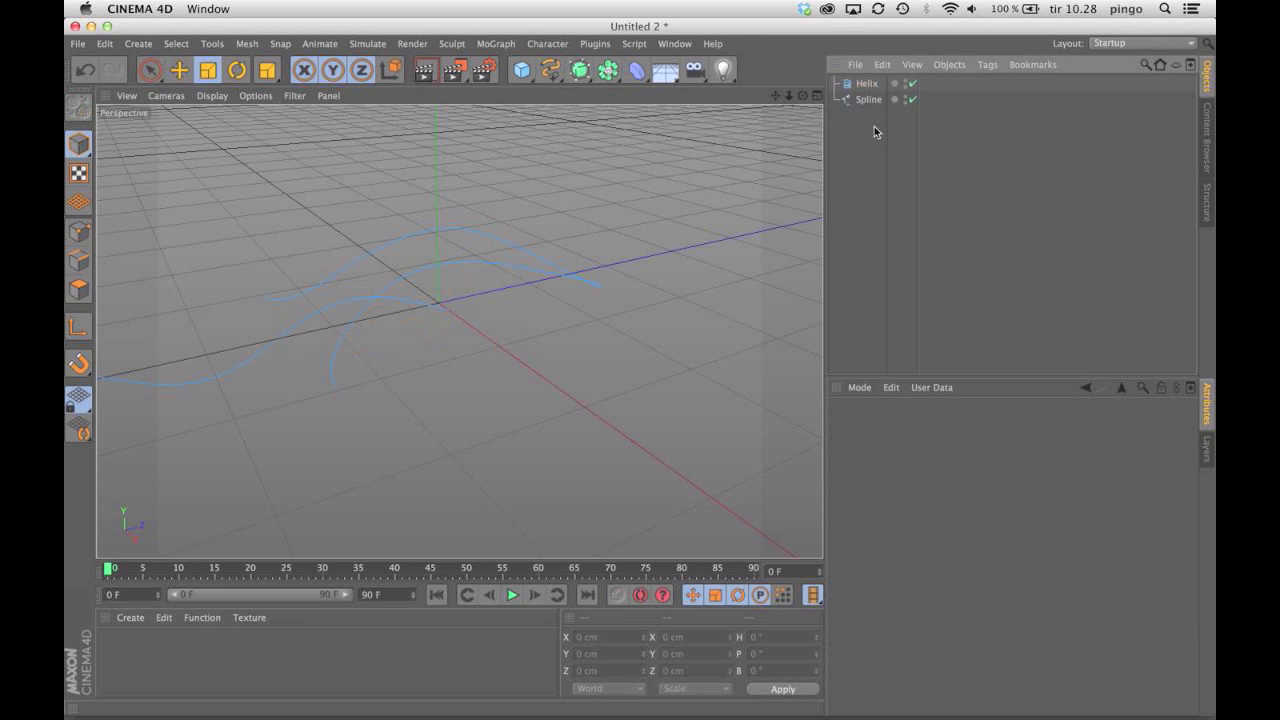
- Add a Spline Wrap deformer to the scene
{"action": "left_click", "coordinate": [497, 44]}
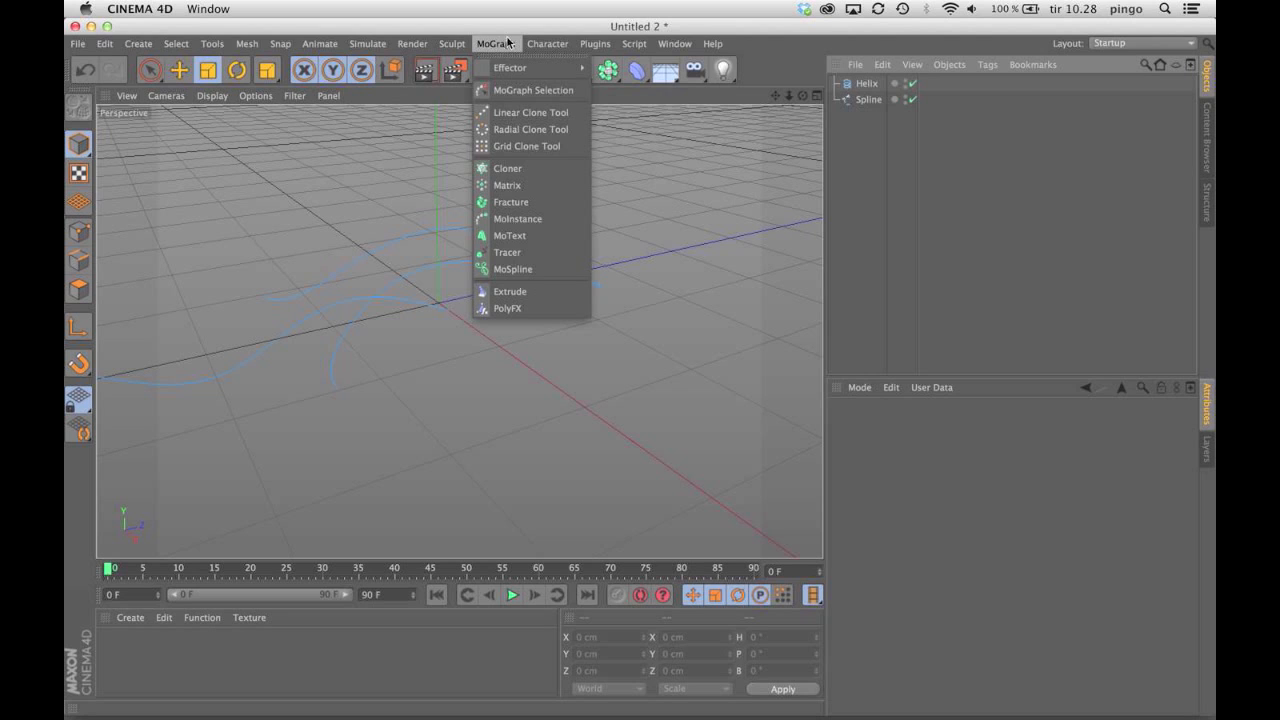
{"action": "left_click", "coordinate": [508, 43]}
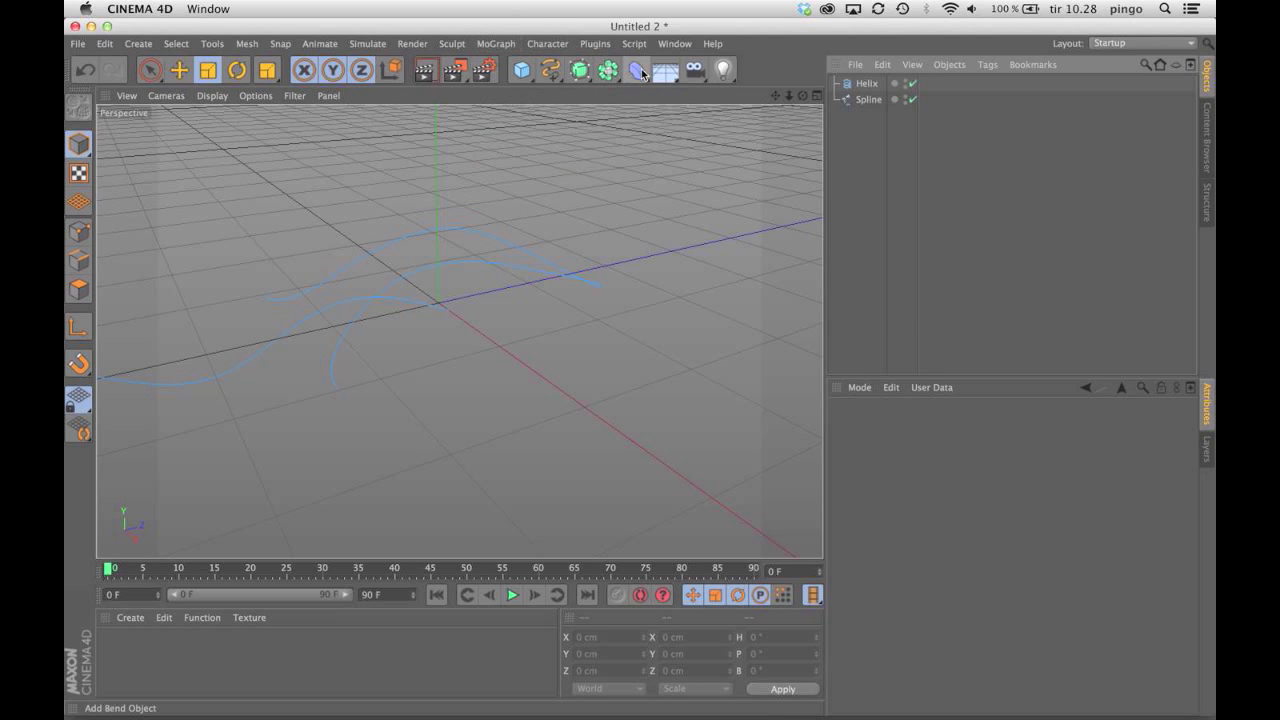
{"action": "left_click", "coordinate": [637, 70]}
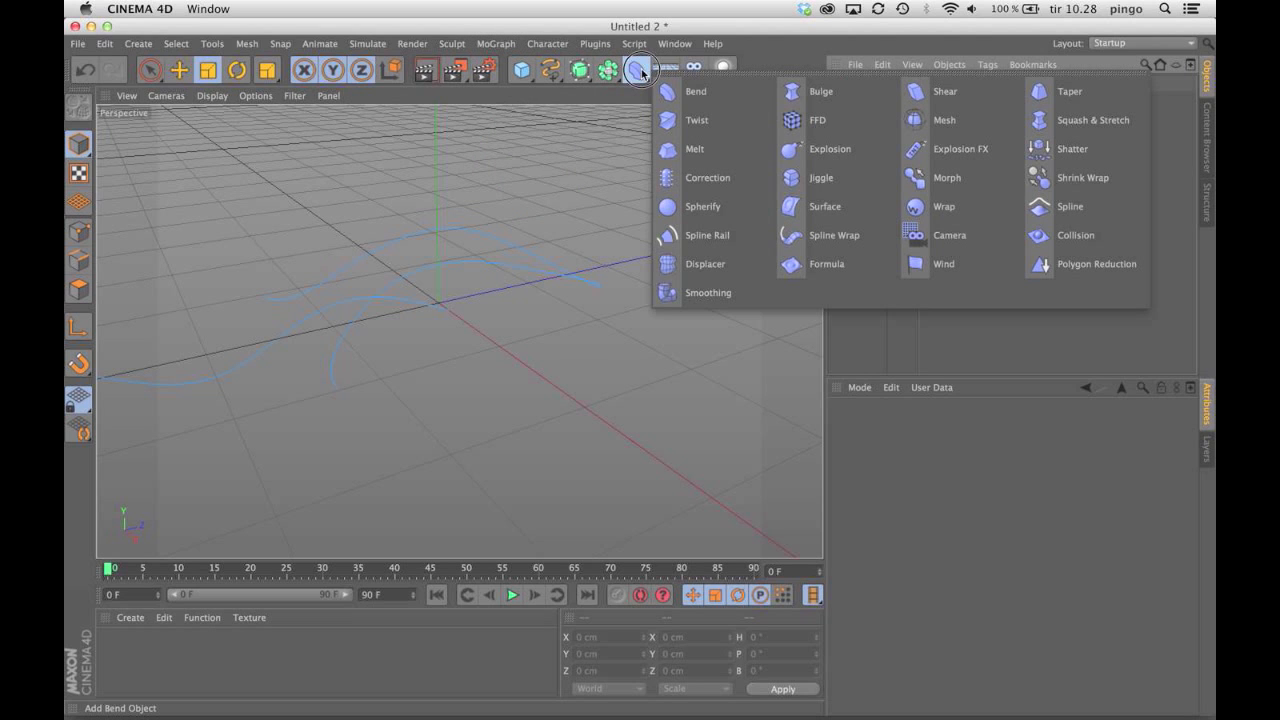
{"action": "left_click", "coordinate": [828, 237]}
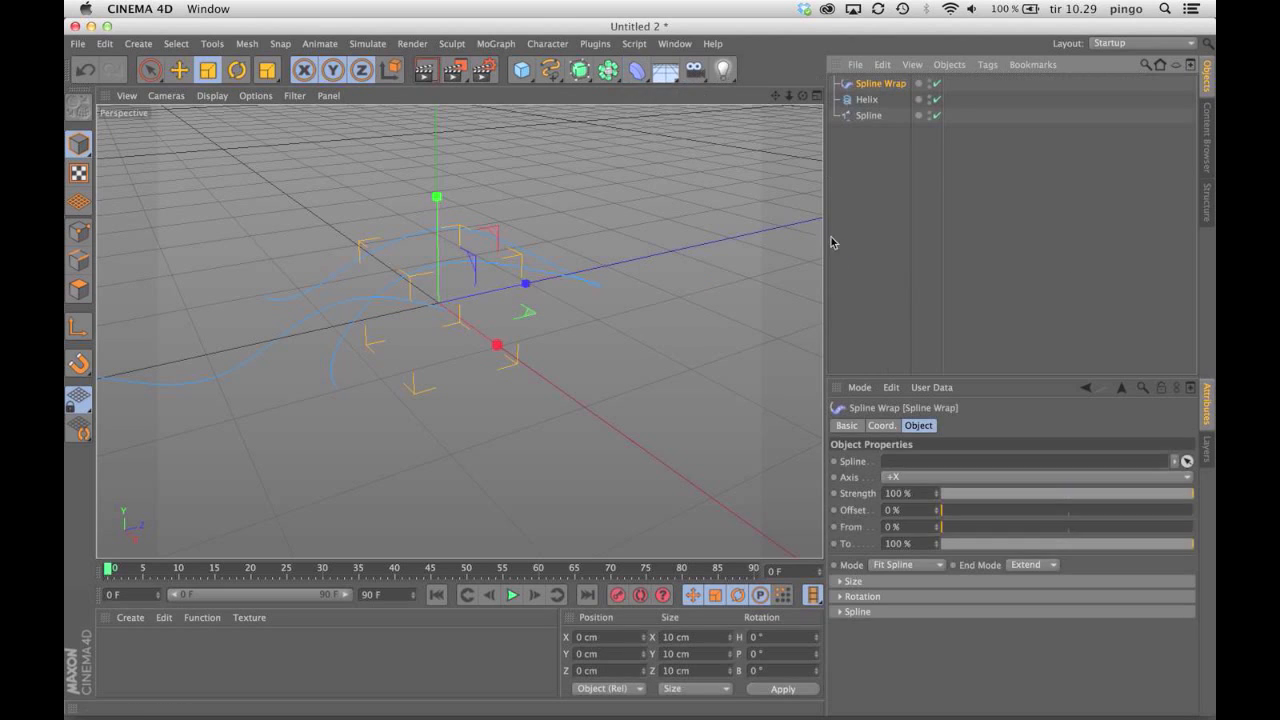
- Assign the drawn spline as the Spline Wrap's path and make the deformer a child of the helix
{"action": "left_click", "coordinate": [871, 99]}
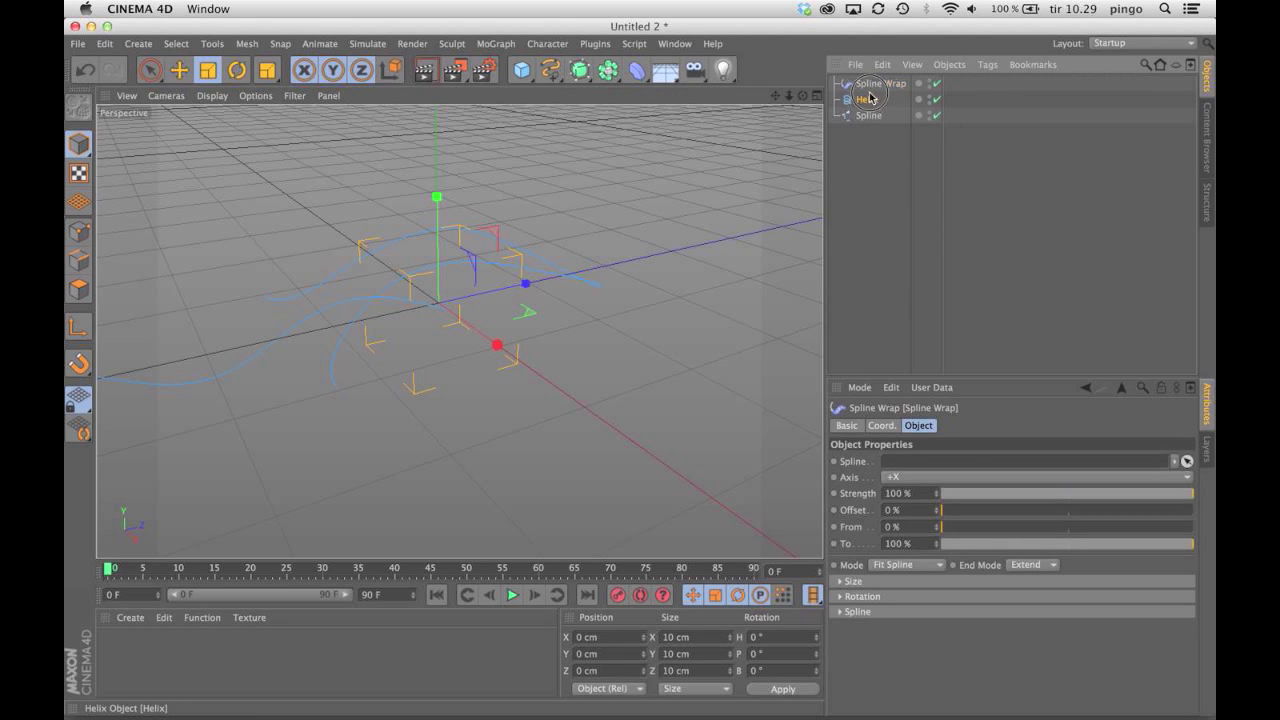
{"action": "left_click_drag", "start_coordinate": [871, 99], "coordinate": [946, 463]}
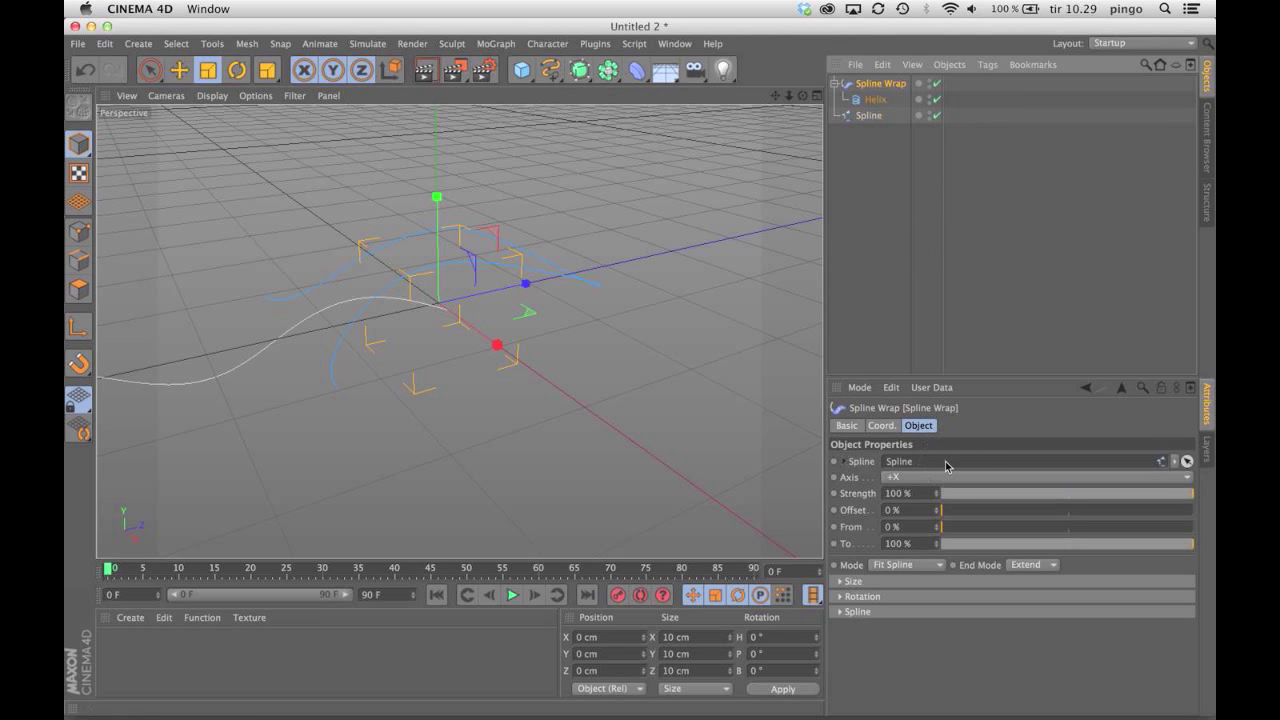
{"action": "mouse_move", "coordinate": [875, 101]}
{"action": "left_mouse_down"}
{"action": "mouse_move", "coordinate": [877, 117]}
{"action": "mouse_move", "coordinate": [872, 102]}
{"action": "left_mouse_up"}
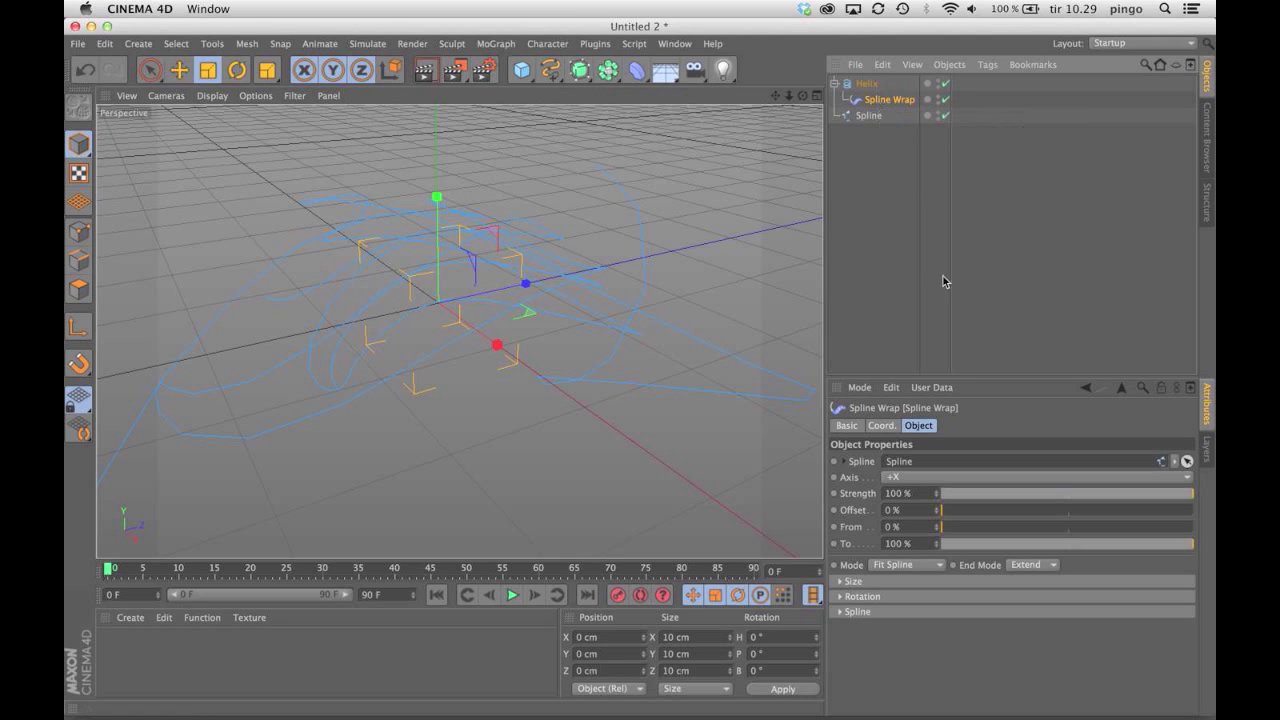
- Try +Y as the Spline Wrap's axis and set it to +Z so the helix follows the spline
{"action": "left_click", "coordinate": [908, 478]}
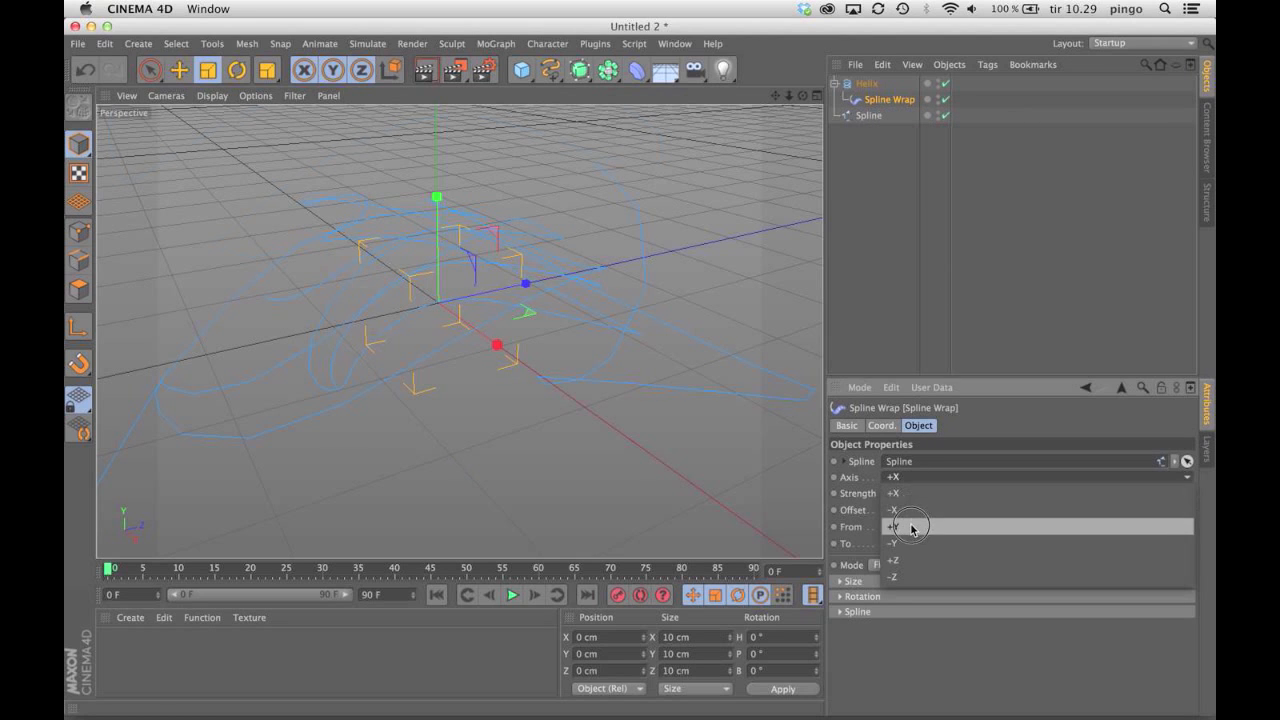
{"action": "left_click", "coordinate": [912, 527]}
{"action": "left_click", "coordinate": [912, 478]}
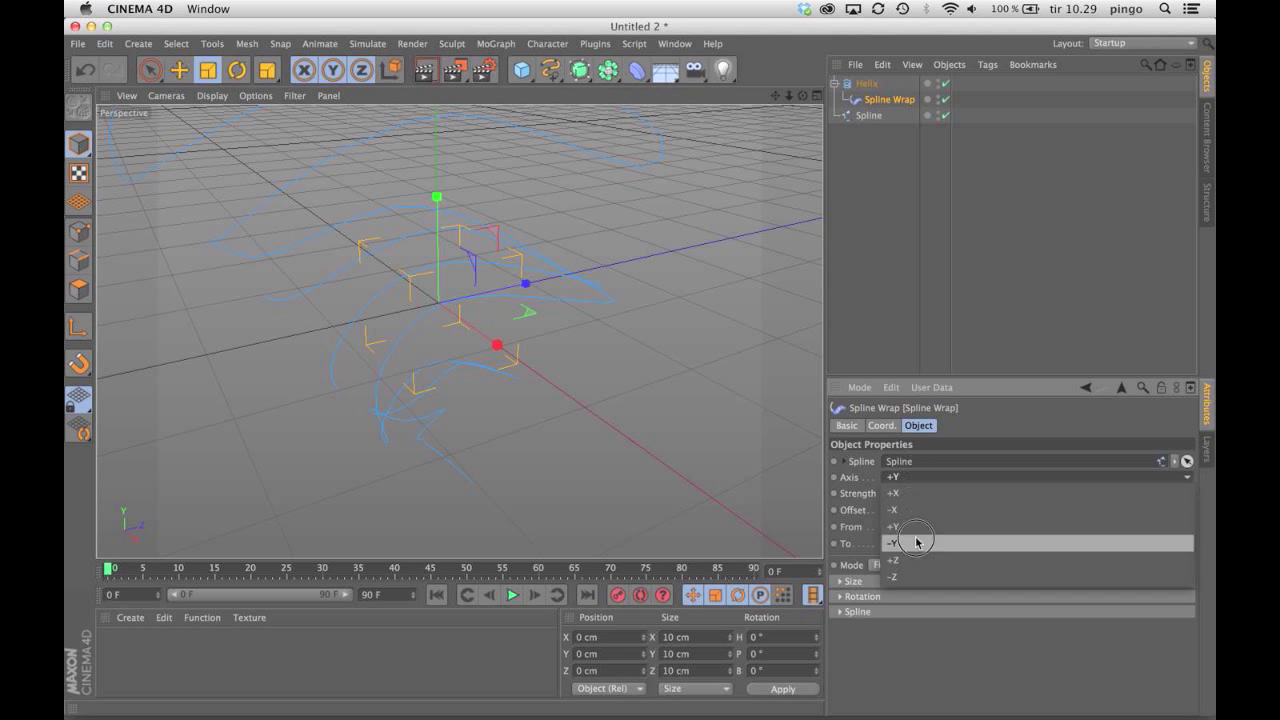
{"action": "left_click", "coordinate": [916, 560]}
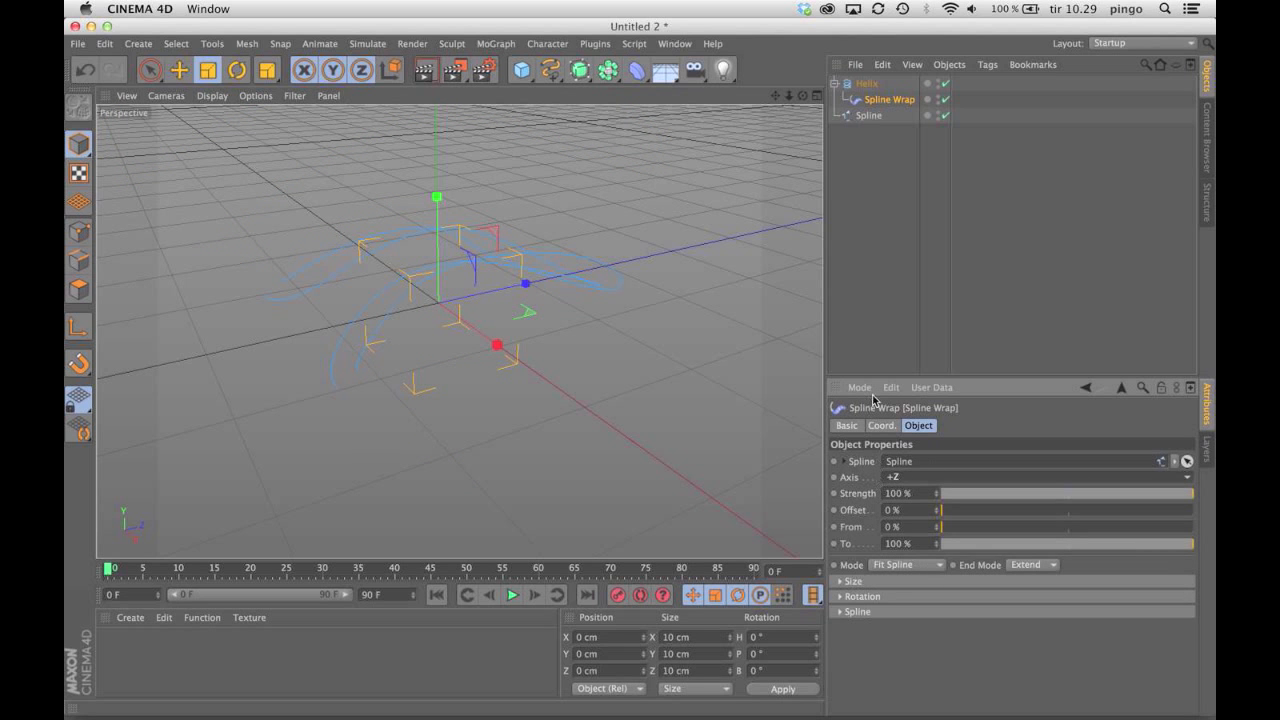
{"action": "left_click_drag", "start_coordinate": [803, 96], "coordinate": [862, 62]}
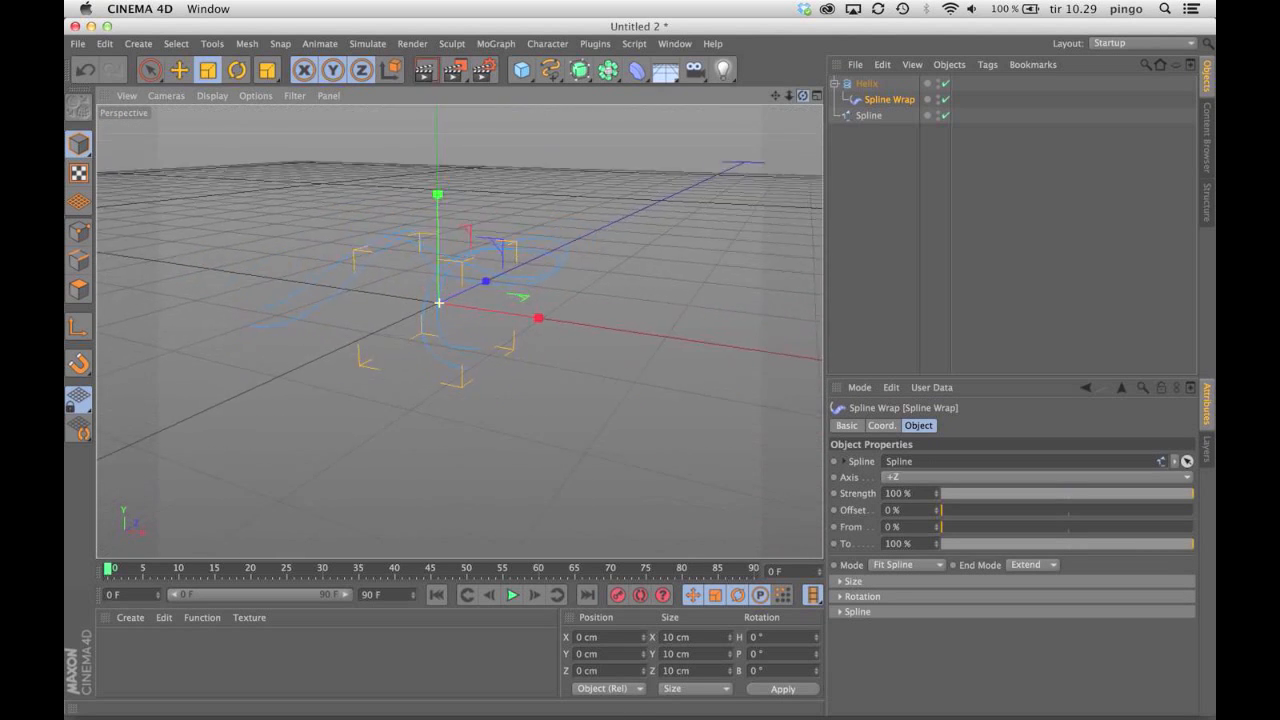
- Set the helix's end angle to 1440° and its start and end radii to 1 cm
{"action": "left_click", "coordinate": [867, 85]}
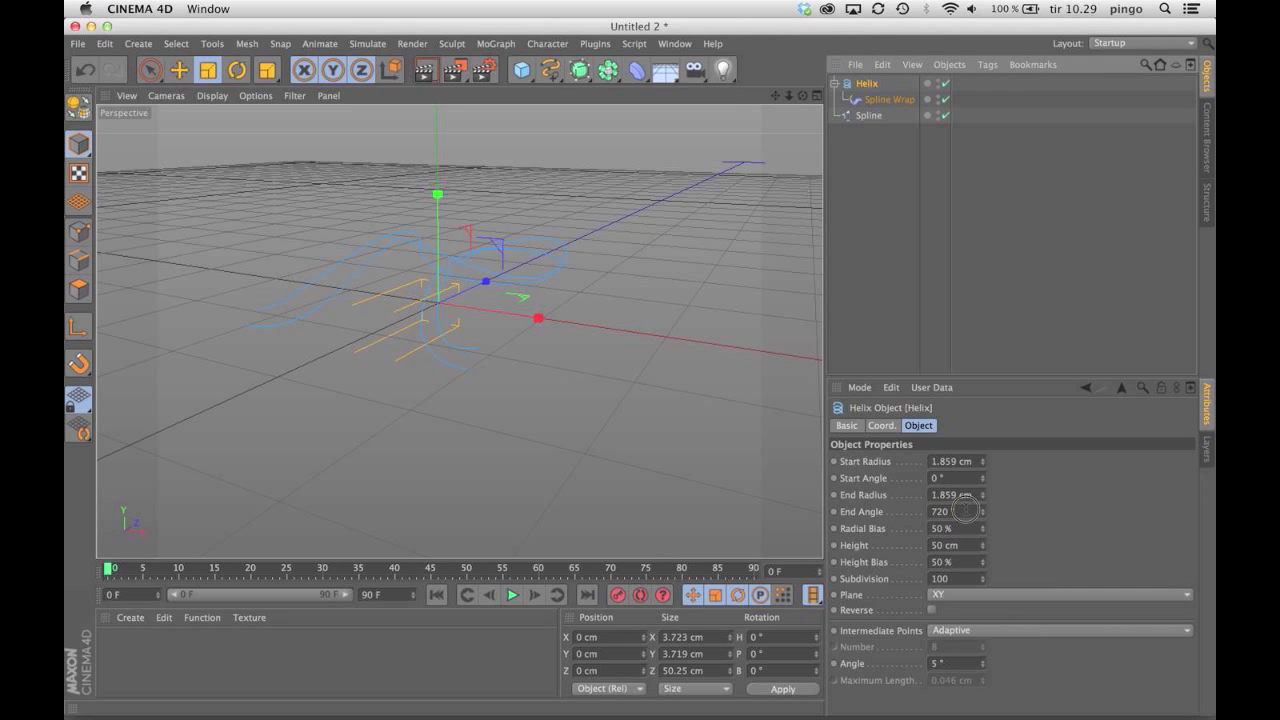
{"action": "left_click", "coordinate": [953, 511]}
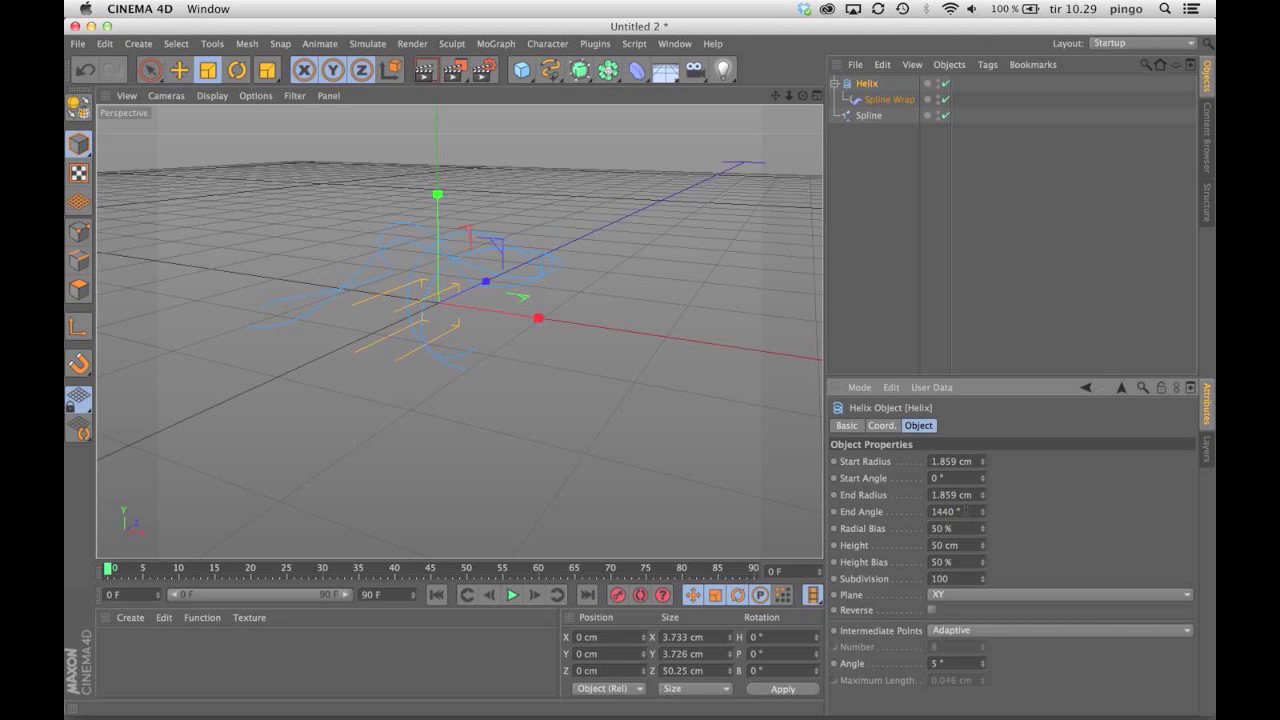
{"action": "left_click", "coordinate": [952, 461]}
{"action": "type", "text": "1"}
{"action": "key", "text": "Tab"}
{"action": "key", "text": "Tab"}
{"action": "type", "text": "1"}
{"action": "key", "text": "Tab"}
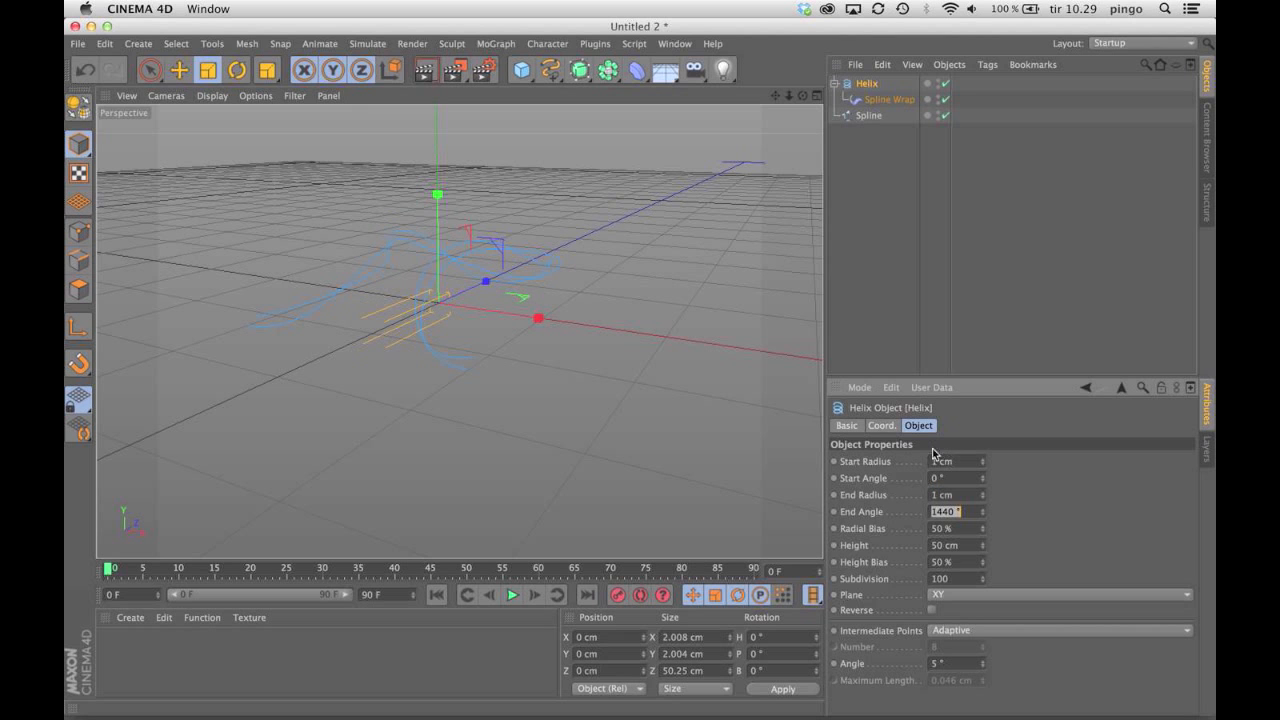
- Set the helix's end angle to 2880° and inspect the wrapped curve
{"action": "mouse_move", "coordinate": [803, 97]}
{"action": "left_mouse_down"}
{"action": "mouse_move", "coordinate": [590, 142]}
{"action": "mouse_move", "coordinate": [510, 92]}
{"action": "mouse_move", "coordinate": [750, 115]}
{"action": "mouse_move", "coordinate": [790, 142]}
{"action": "mouse_move", "coordinate": [804, 101]}
{"action": "left_mouse_up"}
{"action": "left_click", "coordinate": [958, 511]}
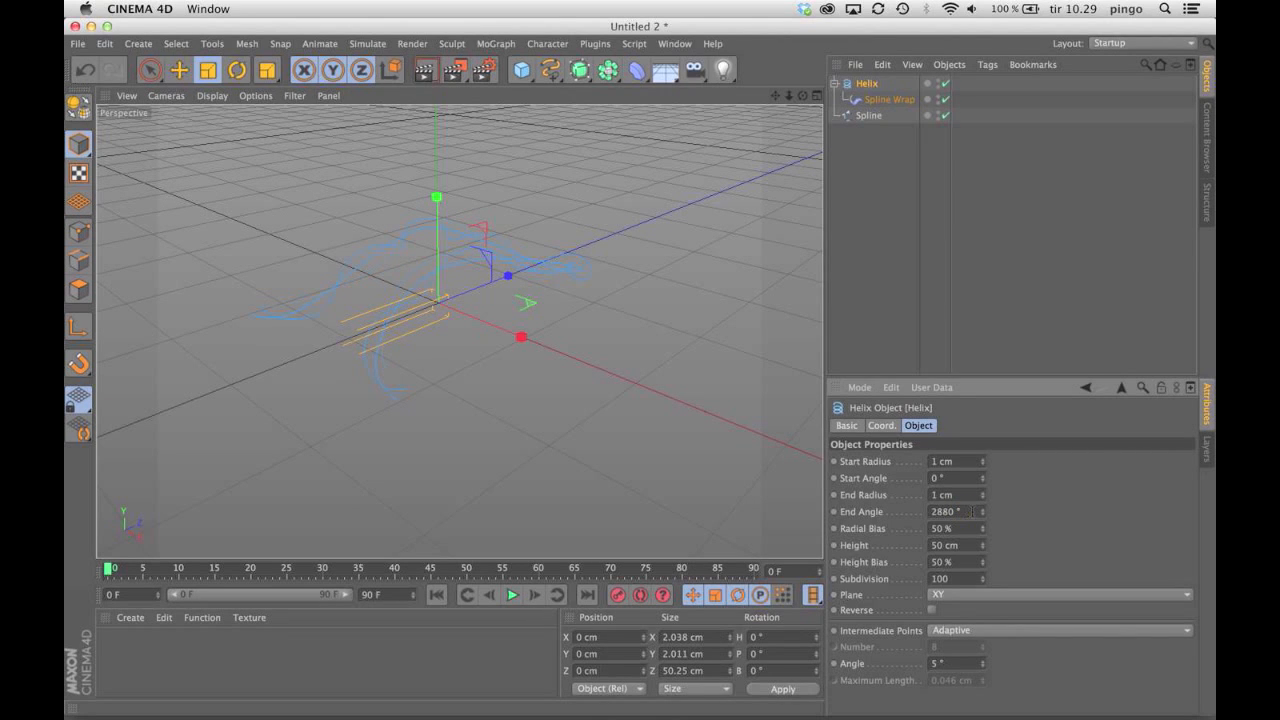
{"action": "mouse_move", "coordinate": [803, 95]}
{"action": "left_mouse_down"}
{"action": "mouse_move", "coordinate": [700, 108]}
{"action": "mouse_move", "coordinate": [801, 101]}
{"action": "left_mouse_up"}
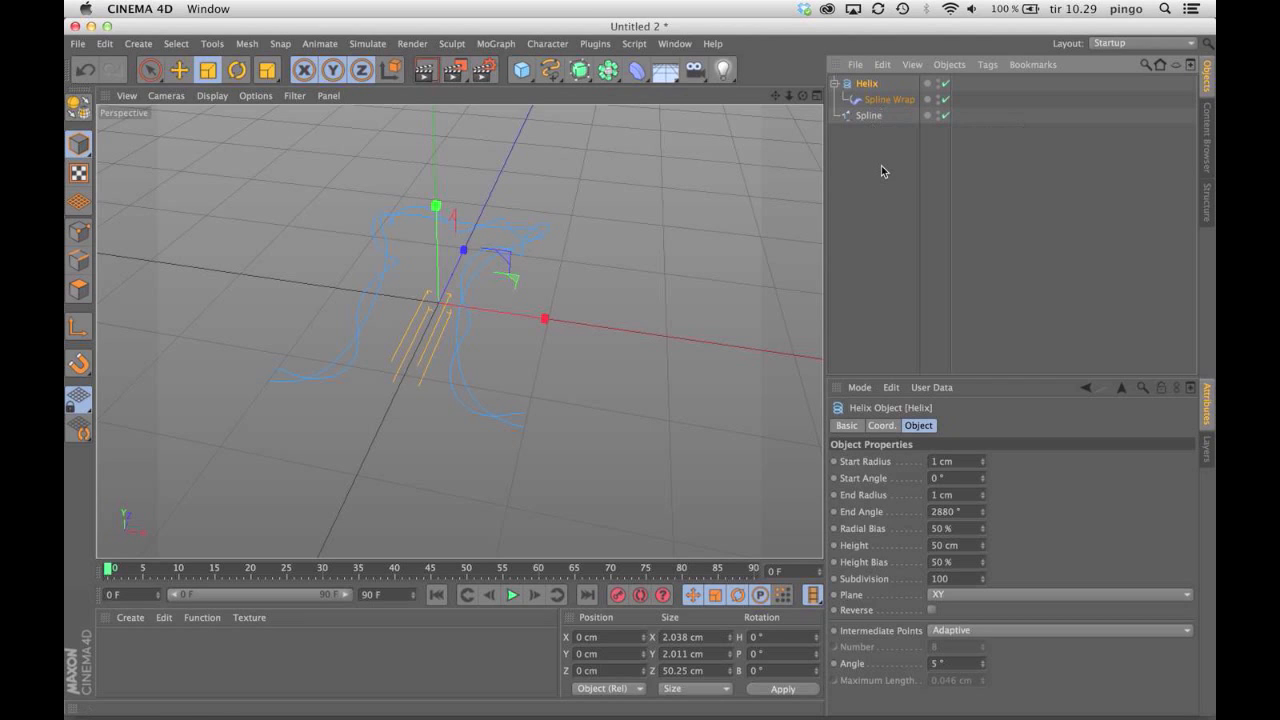
- Put the Spline Wrap and helix side by side under a Null and duplicate the helix three times inside it
{"action": "key", "text": "c"}
{"action": "left_click", "coordinate": [835, 84]}
{"action": "left_click_drag", "start_coordinate": [881, 115], "coordinate": [869, 90]}
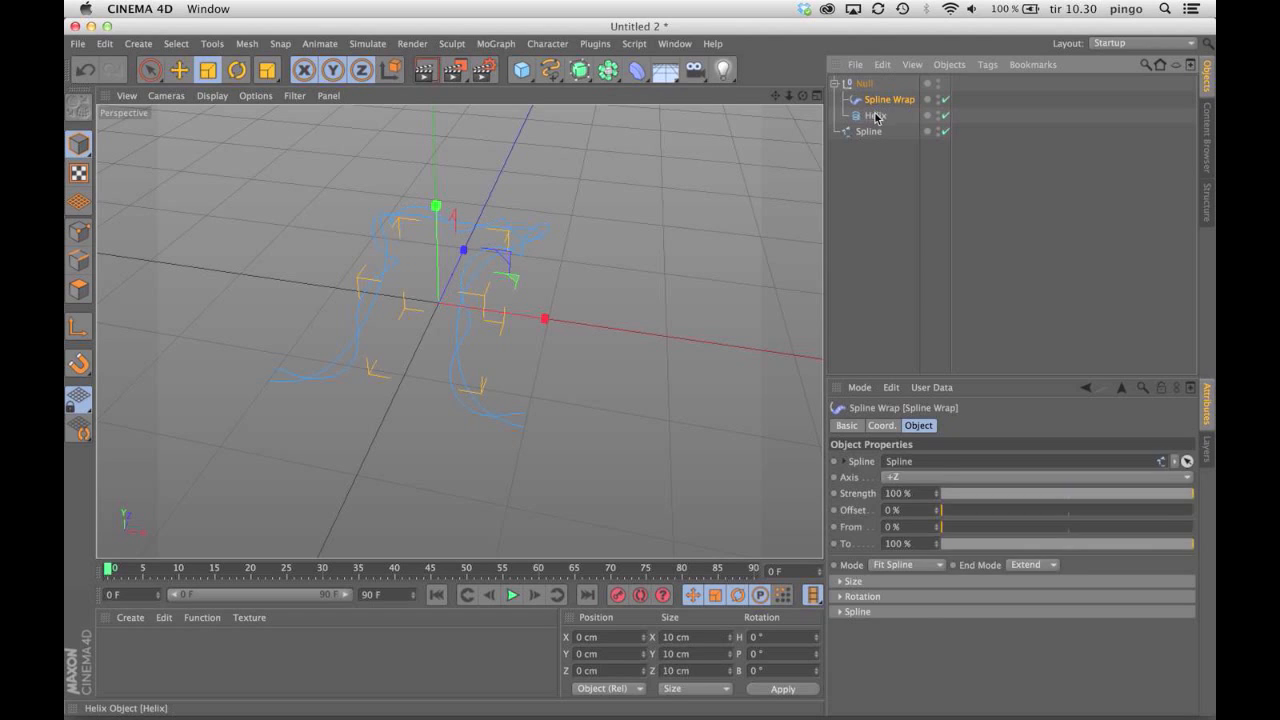
{"action": "left_click", "coordinate": [876, 115]}
{"action": "left_click_drag", "start_coordinate": [876, 117], "coordinate": [884, 161], "text": "ctrl"}
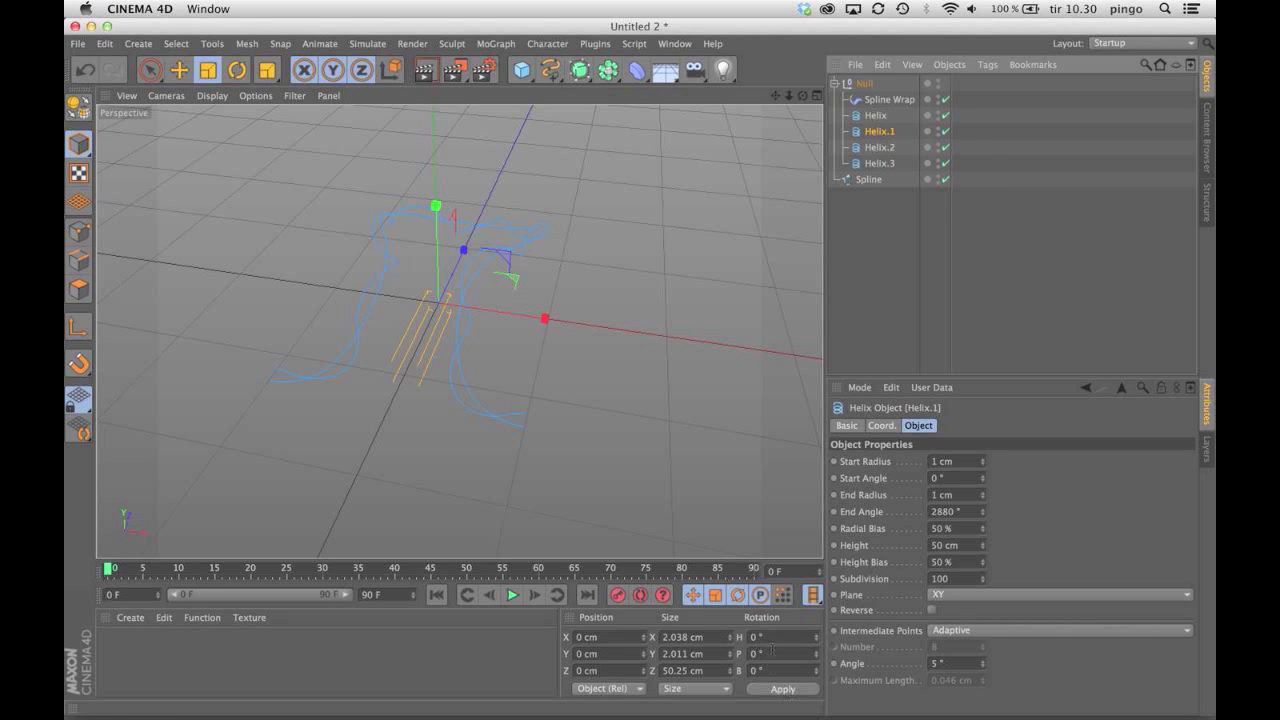
- Set the bank (B) rotation of Helix.1 to 90° and of Helix.2 to 180°
{"action": "key", "text": "r"}
{"action": "left_click_drag", "start_coordinate": [459, 263], "coordinate": [495, 283]}
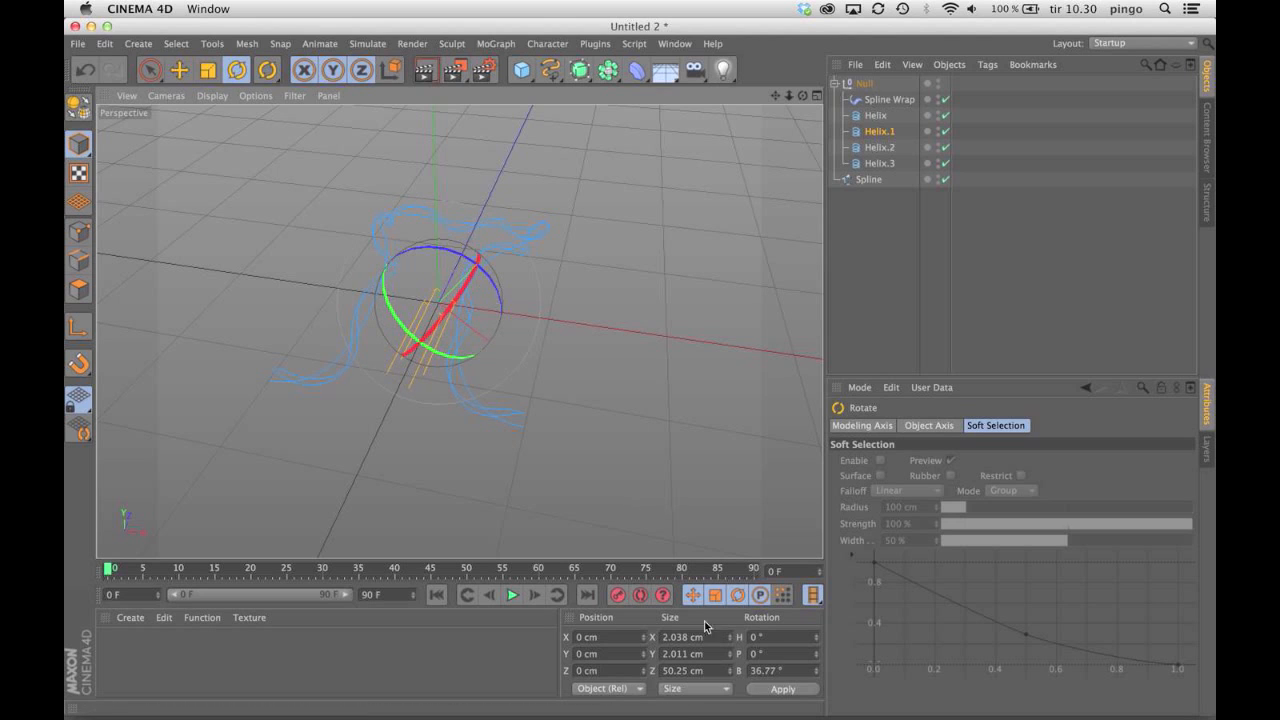
{"action": "left_click", "coordinate": [771, 670]}
{"action": "type", "text": "90"}
{"action": "key", "text": "Return"}
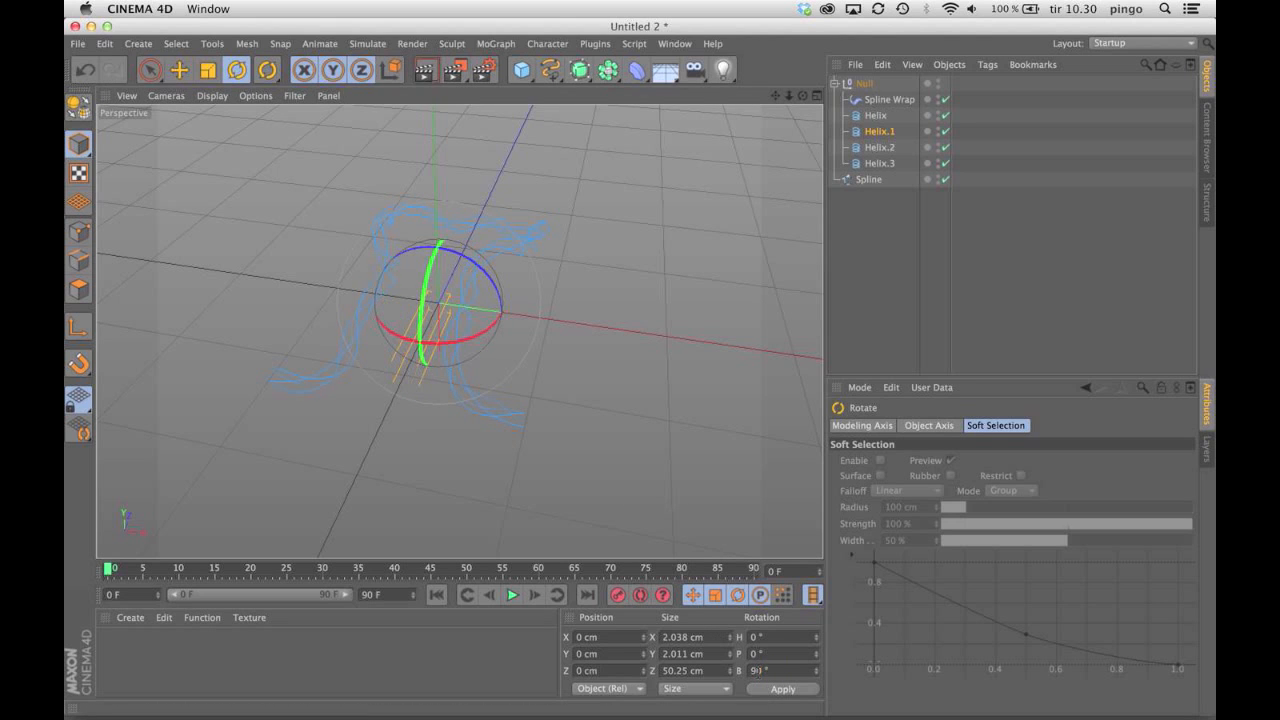
{"action": "left_click", "coordinate": [879, 147]}
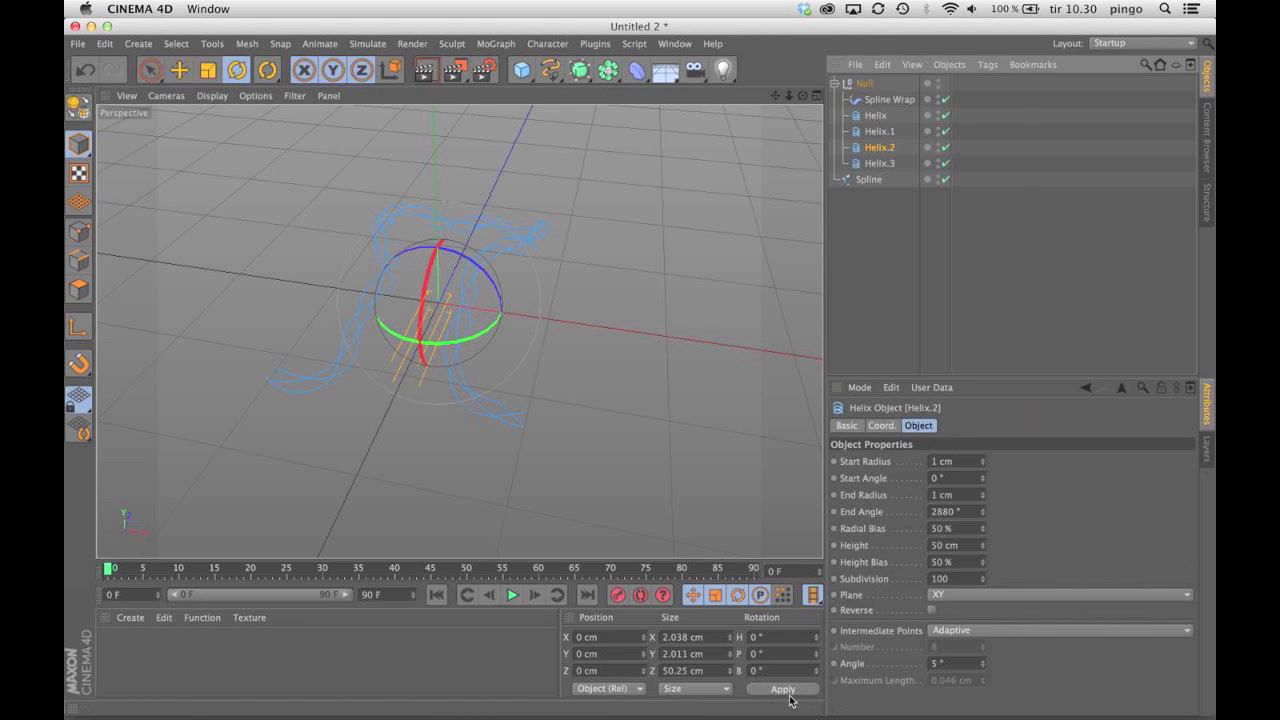
{"action": "left_click", "coordinate": [759, 670]}
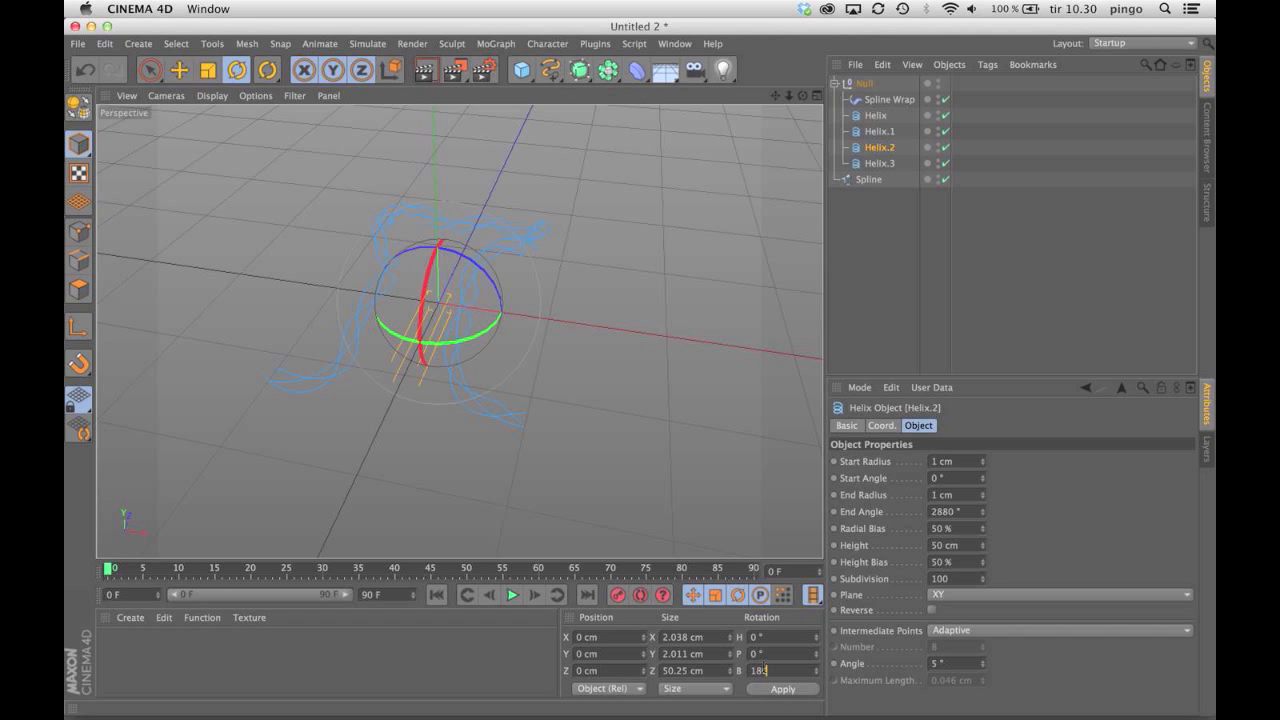
- Set the bank (B) rotation of Helix.3 to 270°
{"action": "left_click", "coordinate": [879, 163]}
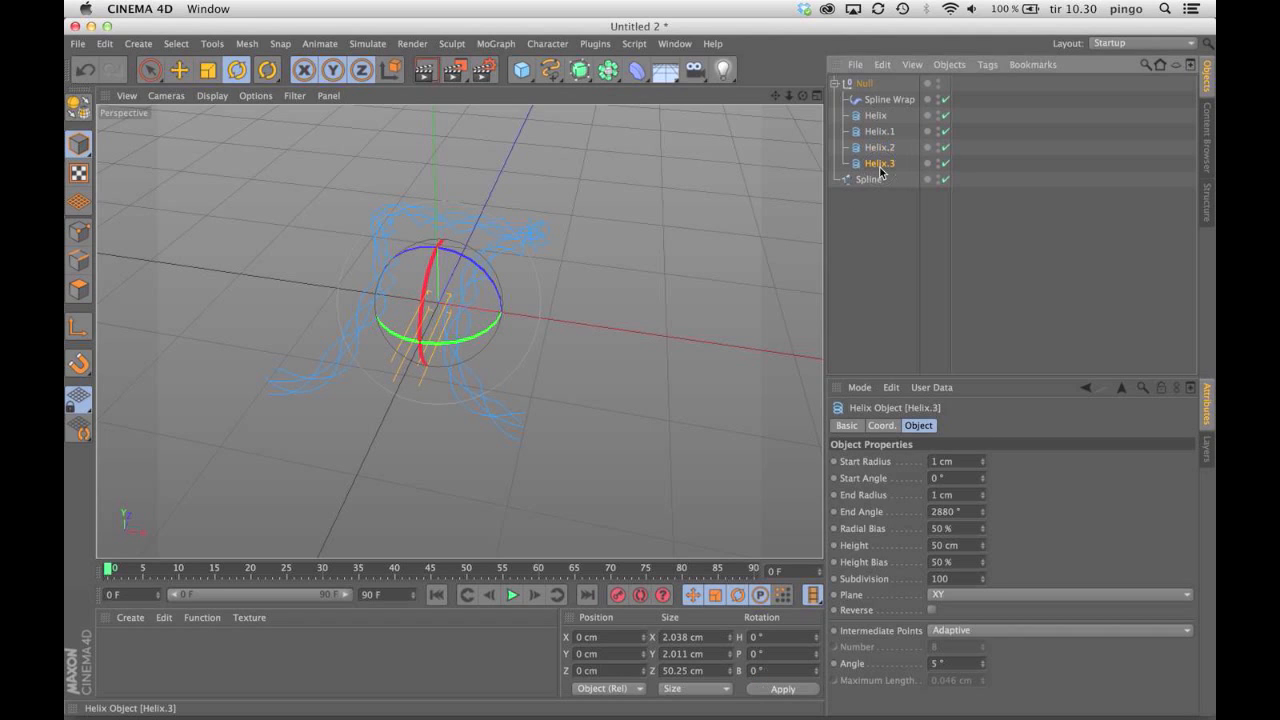
{"action": "left_click", "coordinate": [778, 670]}
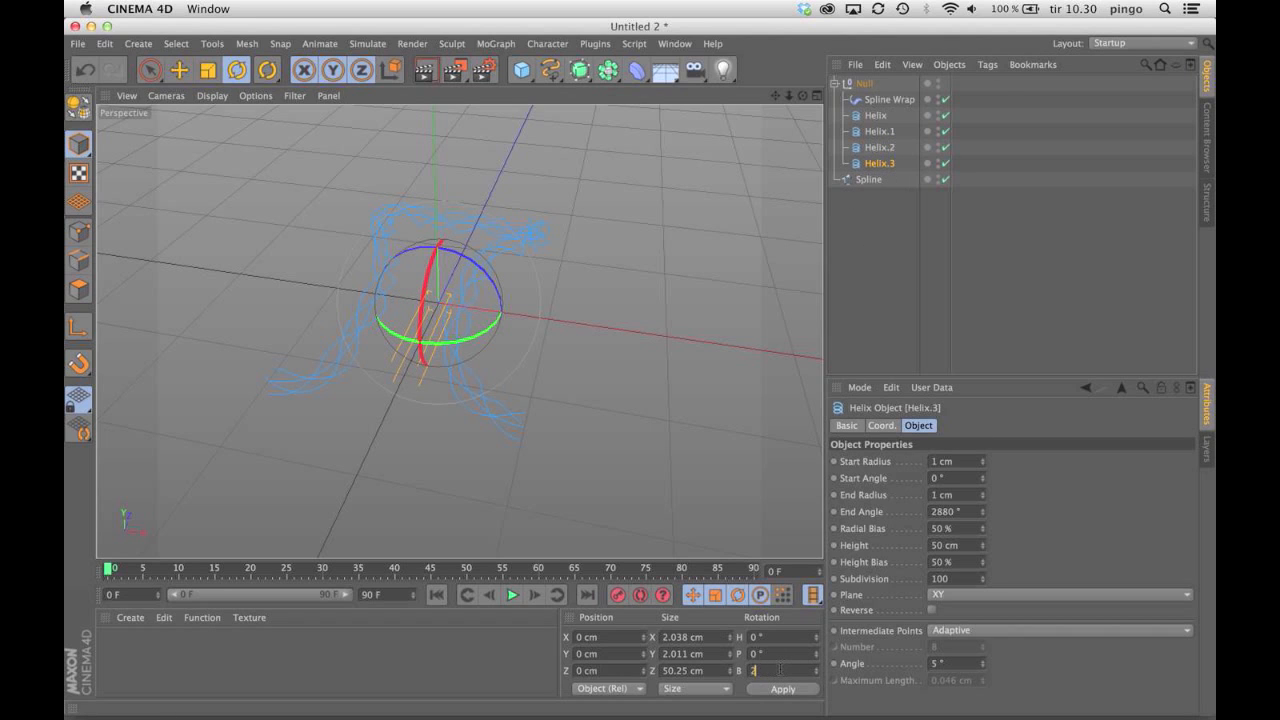
{"action": "type", "text": "270"}
{"action": "key", "text": "Return"}
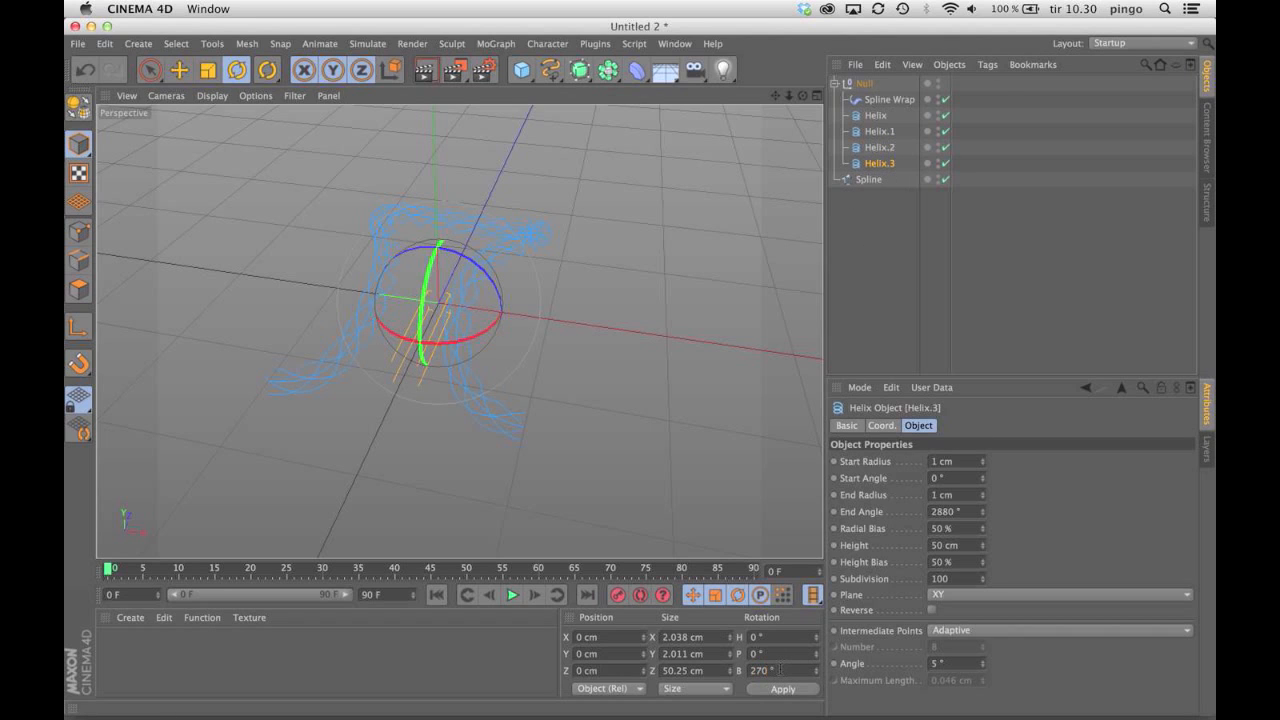
{"action": "left_click", "coordinate": [855, 275]}
{"action": "left_click_drag", "start_coordinate": [802, 95], "coordinate": [792, 198]}
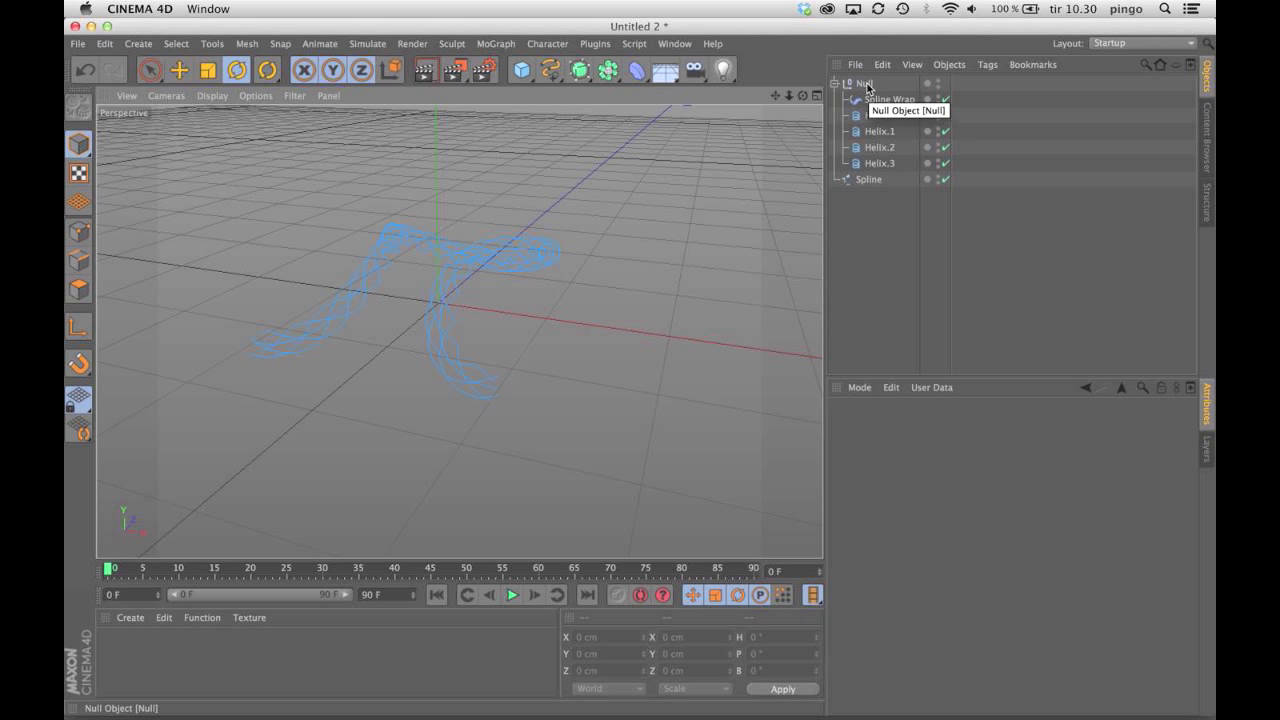
- Try to merge the four parametric helices with Connect Objects + Delete, and undo the merge
{"action": "left_click", "coordinate": [870, 117]}
{"action": "left_click", "coordinate": [876, 165], "text": "shift"}
{"action": "right_click", "coordinate": [876, 165]}
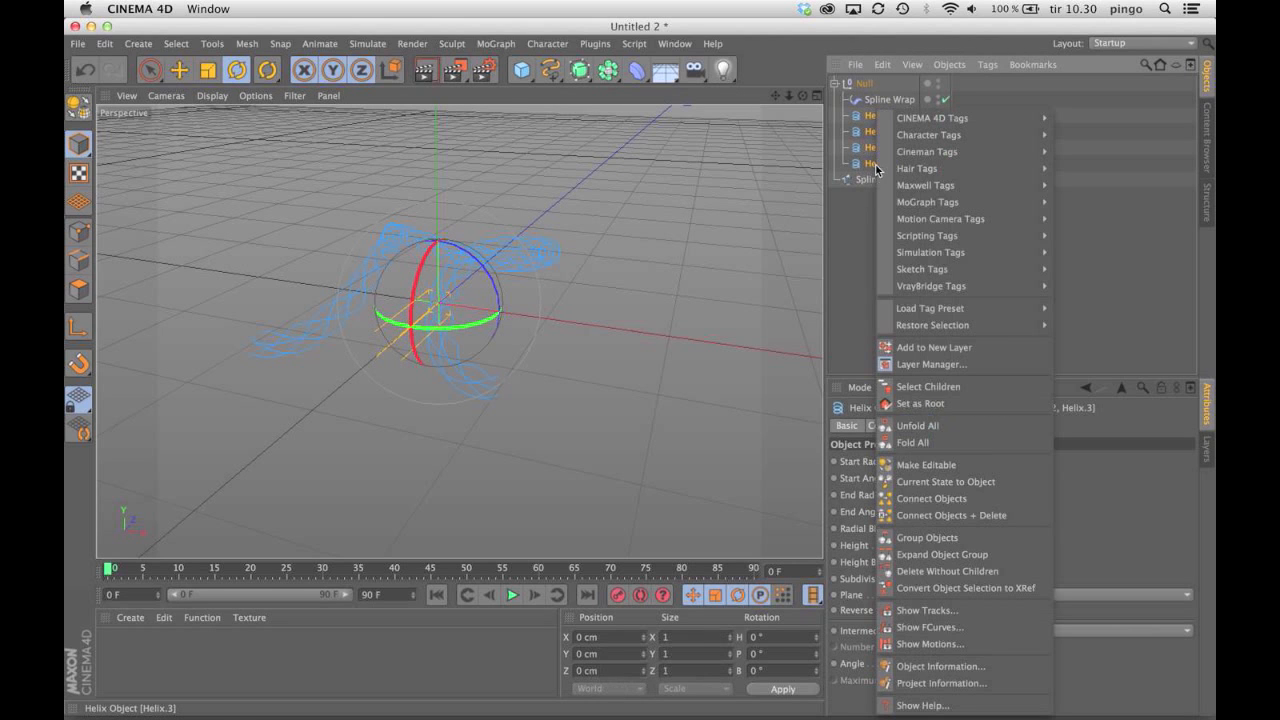
{"action": "left_click", "coordinate": [935, 514]}
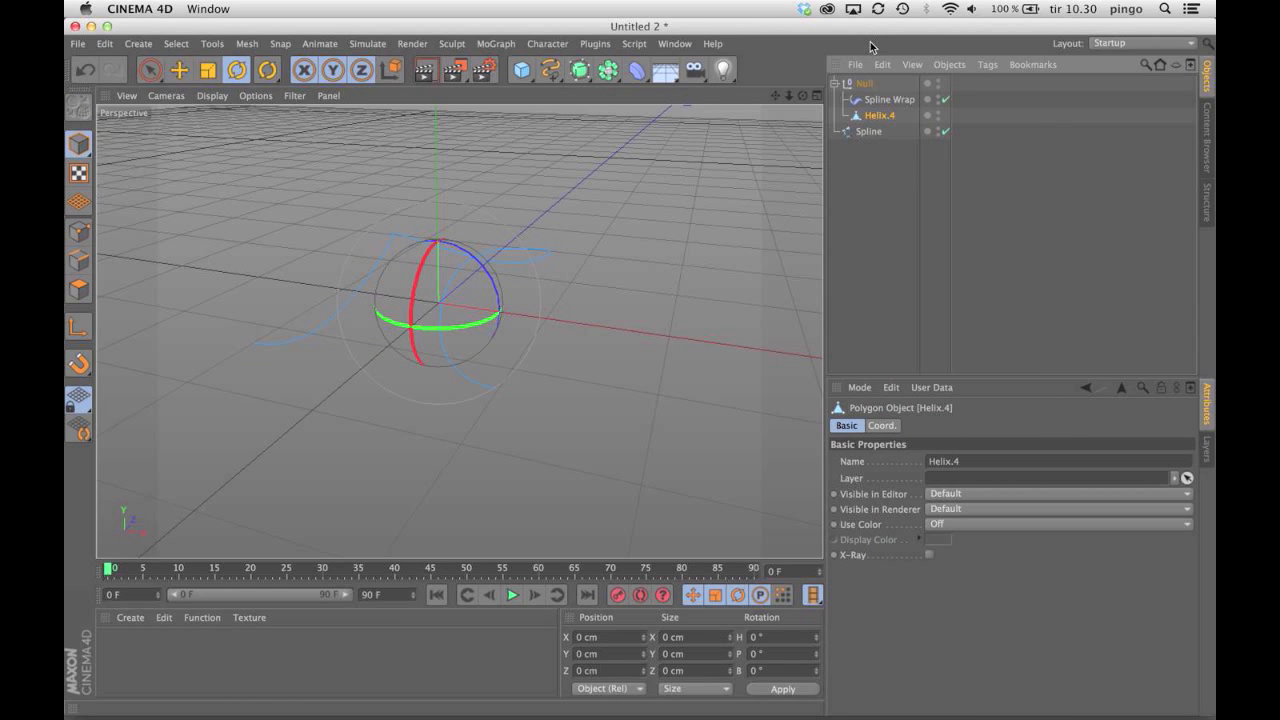
{"action": "key", "text": "z"}
{"action": "key", "text": "super+z"}
- Make the four helices editable and merge them into one spline with Connect Objects + Delete
{"action": "left_click", "coordinate": [871, 117]}
{"action": "left_click", "coordinate": [883, 166], "text": "shift"}
{"action": "key", "text": "c"}
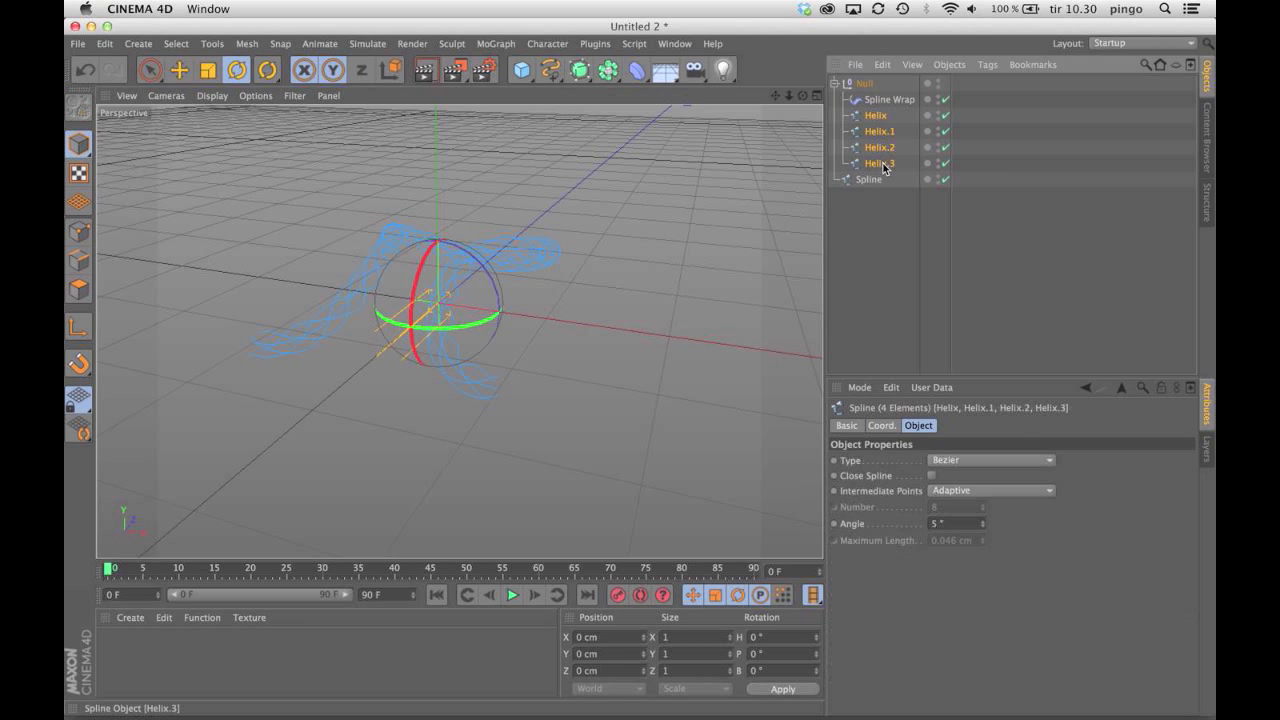
{"action": "right_click", "coordinate": [876, 118]}
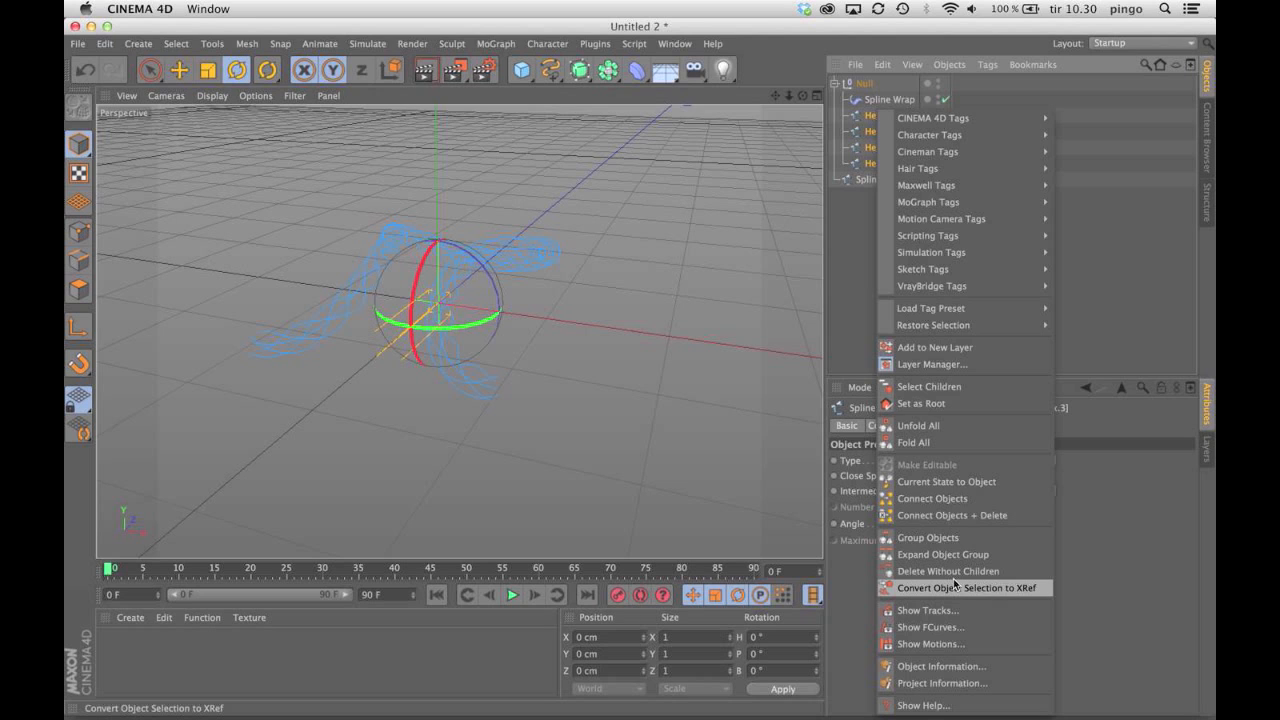
{"action": "left_click", "coordinate": [955, 515]}
- Reparent the Spline Wrap directly under the merged helix spline and delete the emptied Null
{"action": "left_click_drag", "start_coordinate": [880, 117], "coordinate": [874, 88]}
{"action": "left_click", "coordinate": [860, 115]}
{"action": "key", "text": "Delete"}
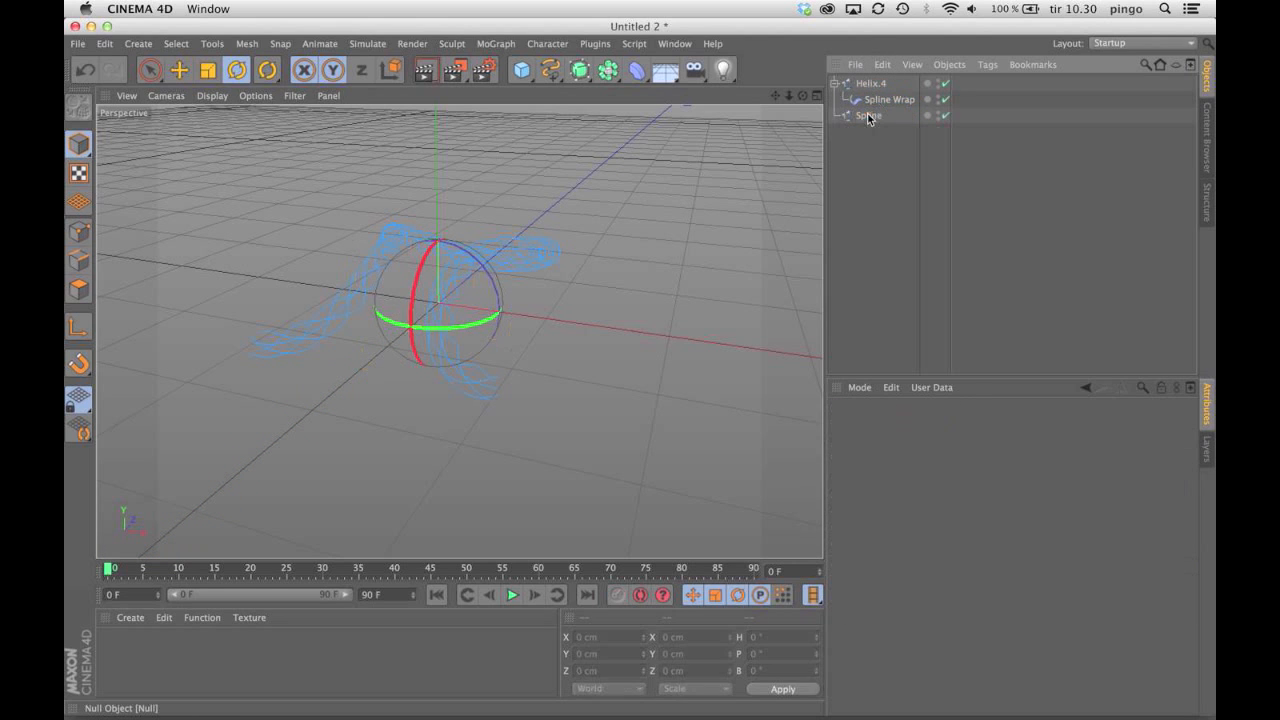
- Bake the wrapped helix spline with Current State to Object and delete the original together with its Spline Wrap
{"action": "right_click", "coordinate": [870, 88]}
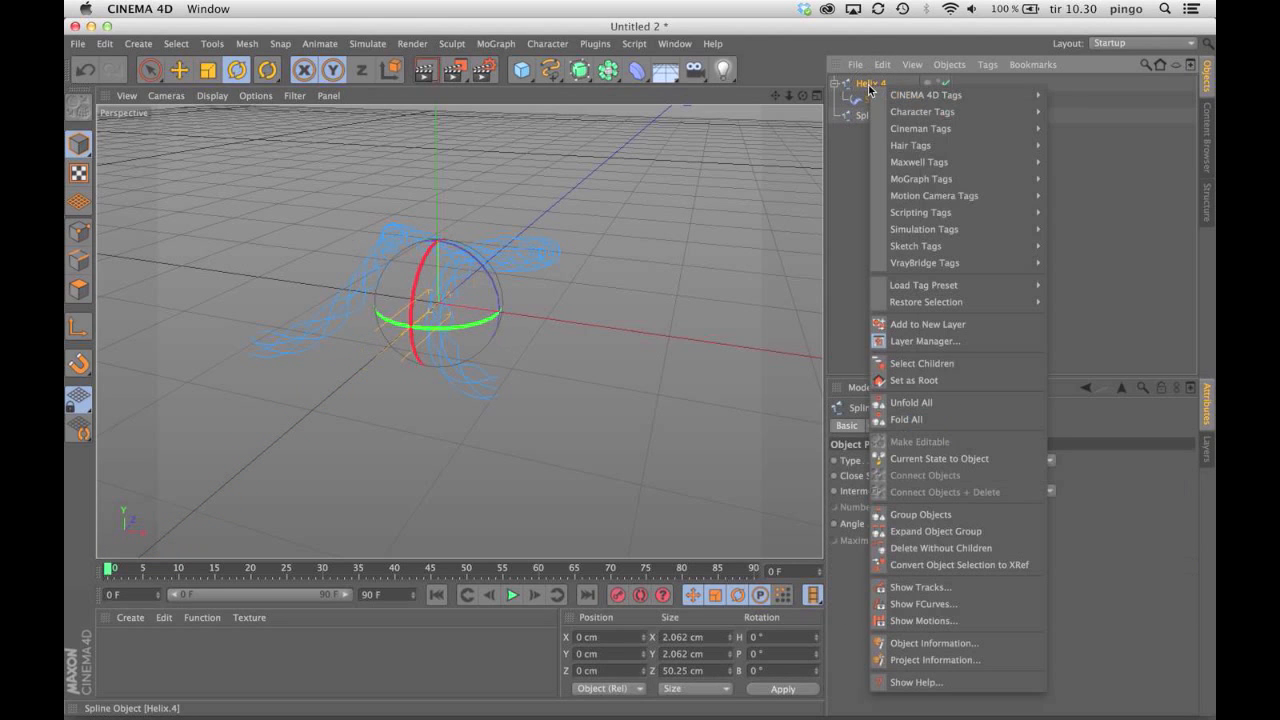
{"action": "left_click", "coordinate": [952, 461]}
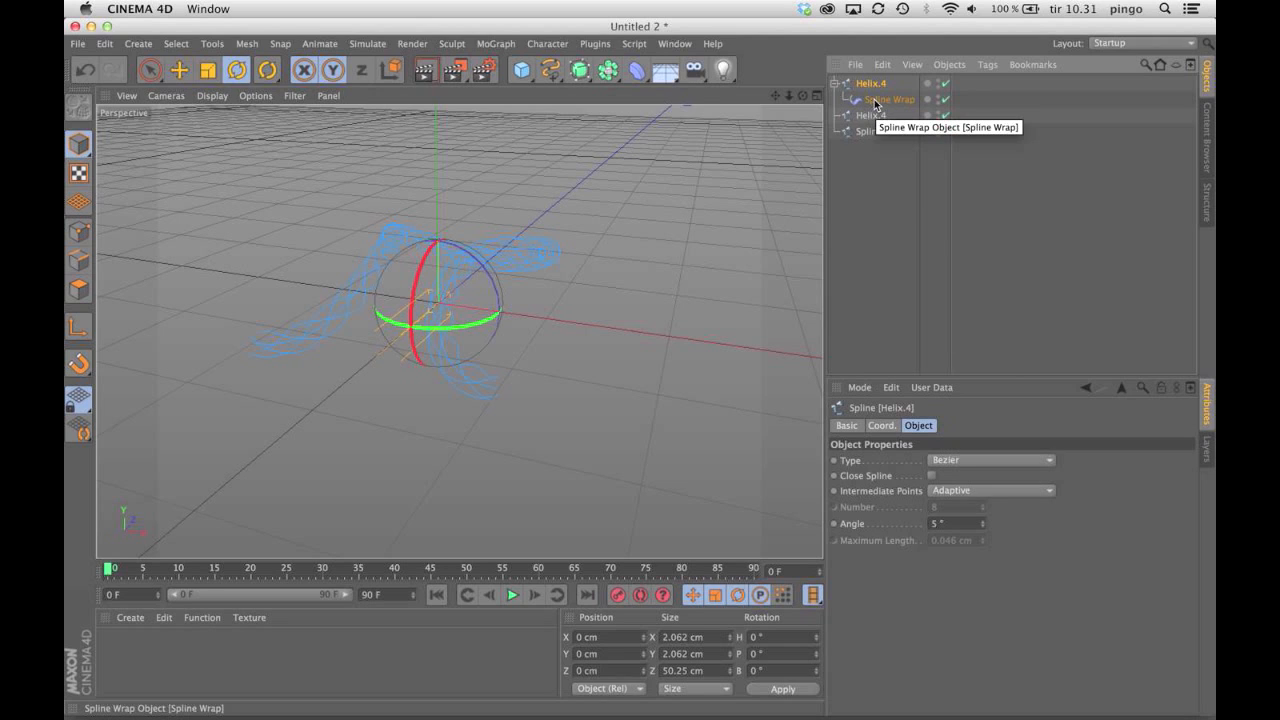
{"action": "left_click", "coordinate": [836, 84]}
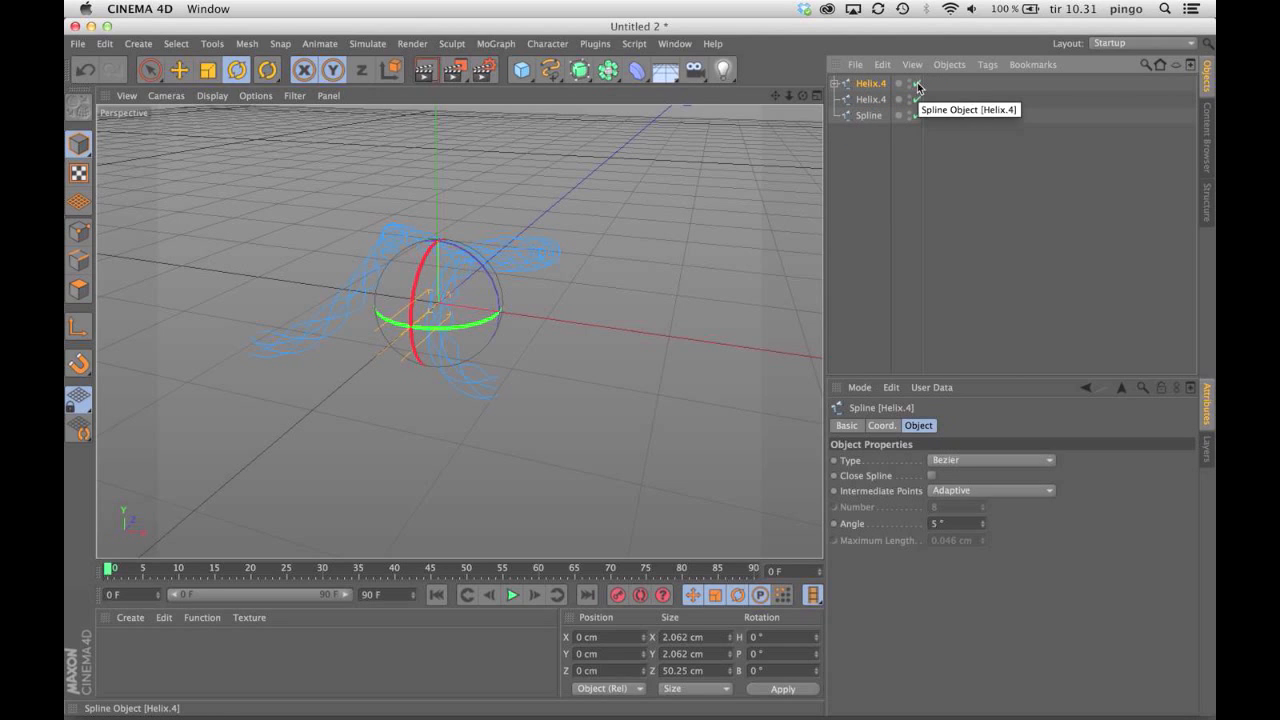
{"action": "left_click", "coordinate": [917, 84]}
{"action": "left_click", "coordinate": [867, 100]}
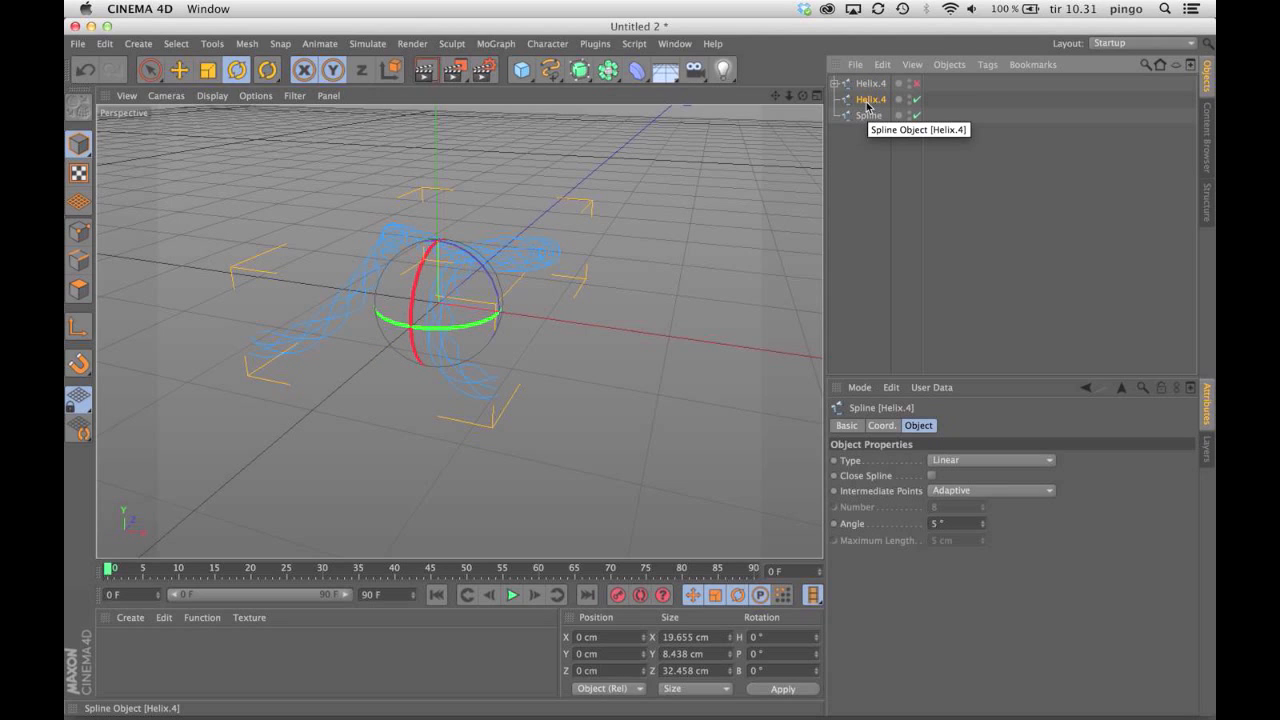
{"action": "left_click", "coordinate": [872, 85]}
{"action": "key", "text": "Delete"}
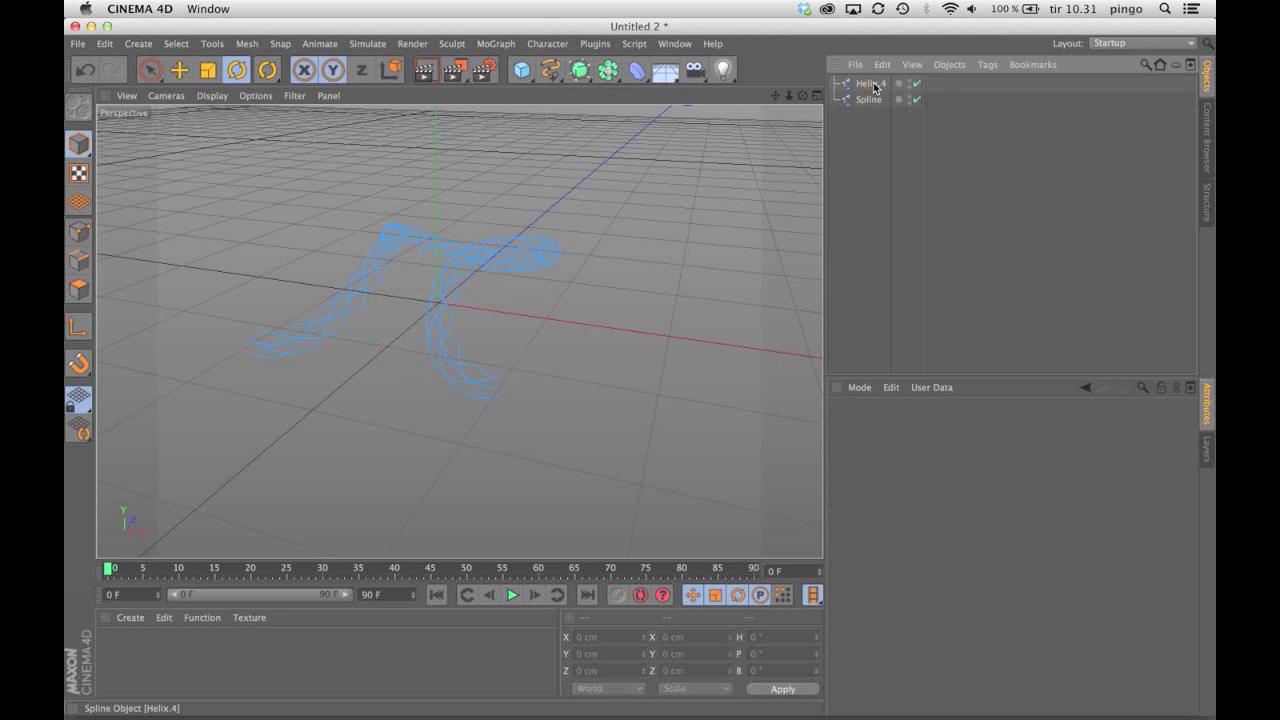
- Disable the guide Spline and reorder the objects so that the baked Helix.4 sits below it
{"action": "left_click", "coordinate": [872, 85]}
{"action": "left_click", "coordinate": [870, 101]}
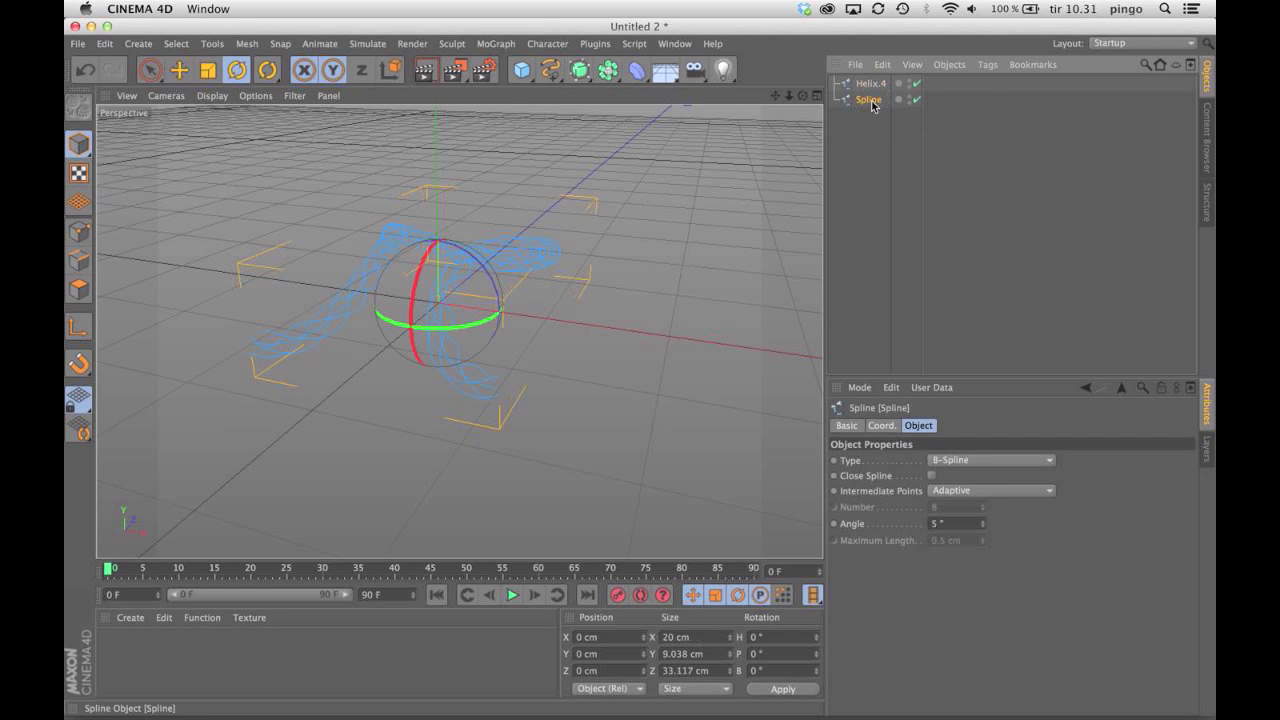
{"action": "left_click", "coordinate": [916, 99]}
{"action": "left_click_drag", "start_coordinate": [867, 84], "coordinate": [871, 117]}
{"action": "left_click", "coordinate": [875, 161]}
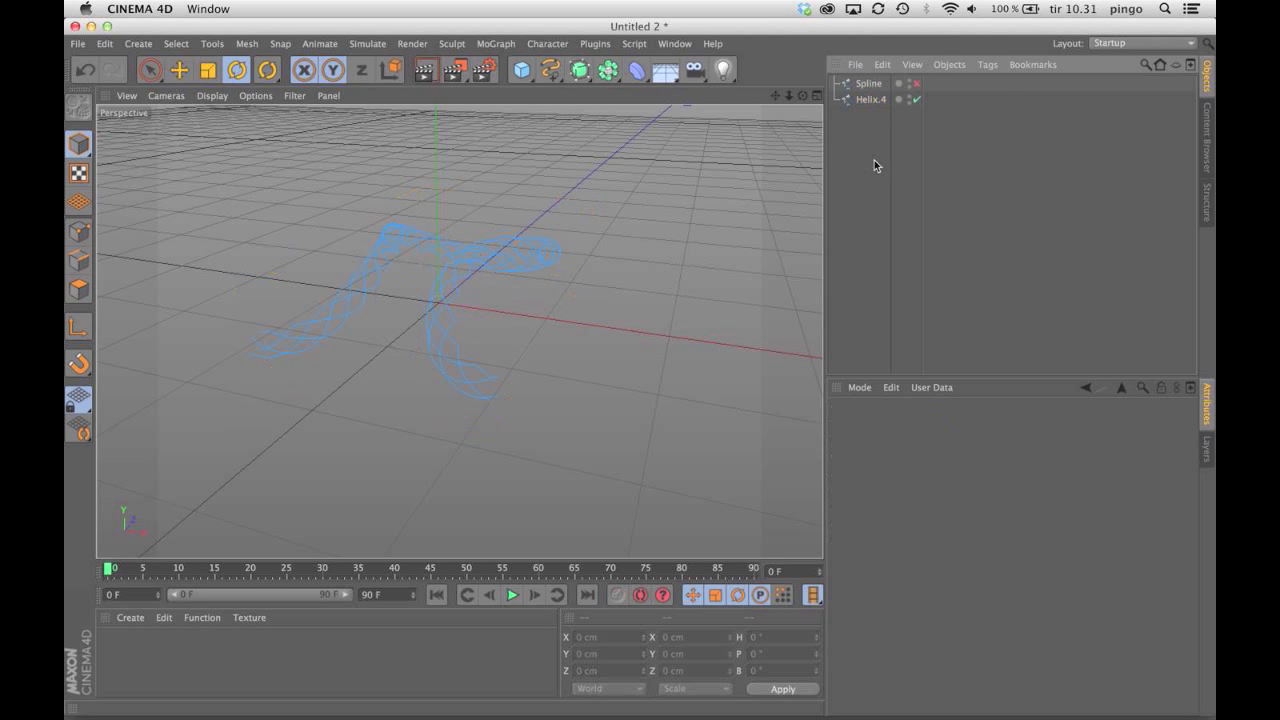
{"action": "left_click_drag", "start_coordinate": [804, 97], "coordinate": [439, 302]}
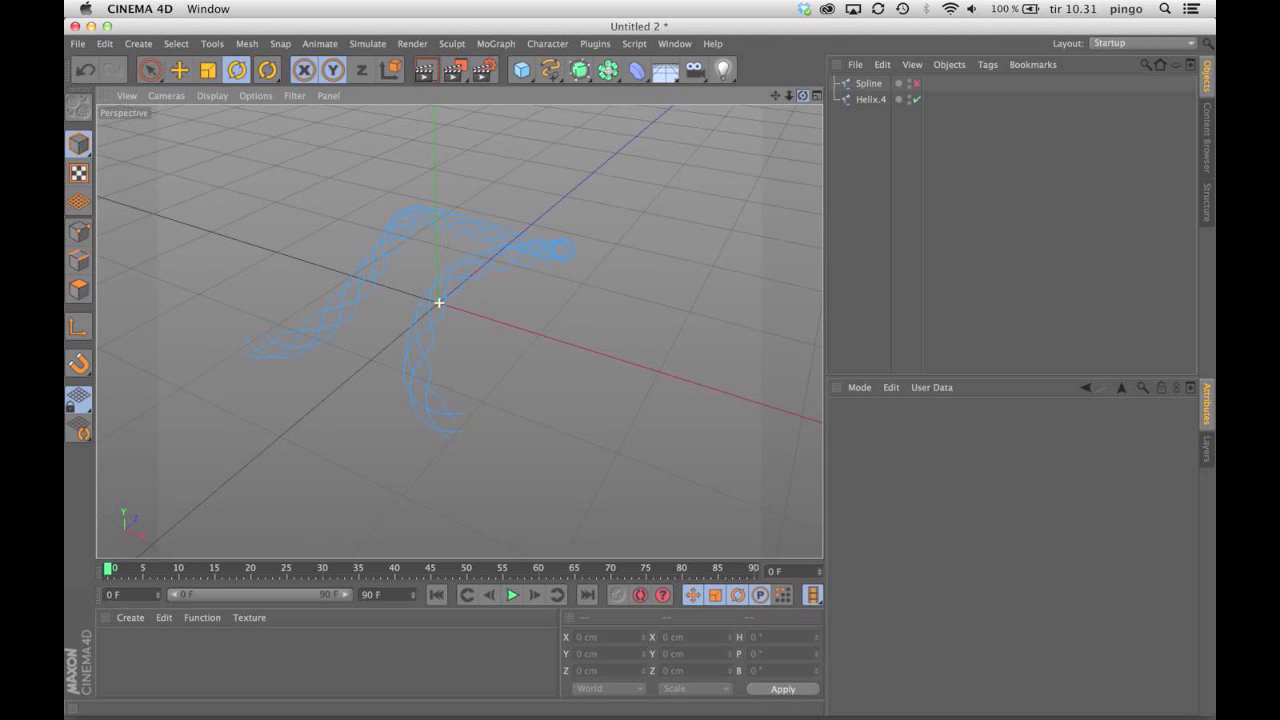
- Add a MoGraph Cloner and place the baked Helix.4 inside it as its child
{"action": "left_click", "coordinate": [495, 43]}
{"action": "mouse_move", "coordinate": [510, 77]}
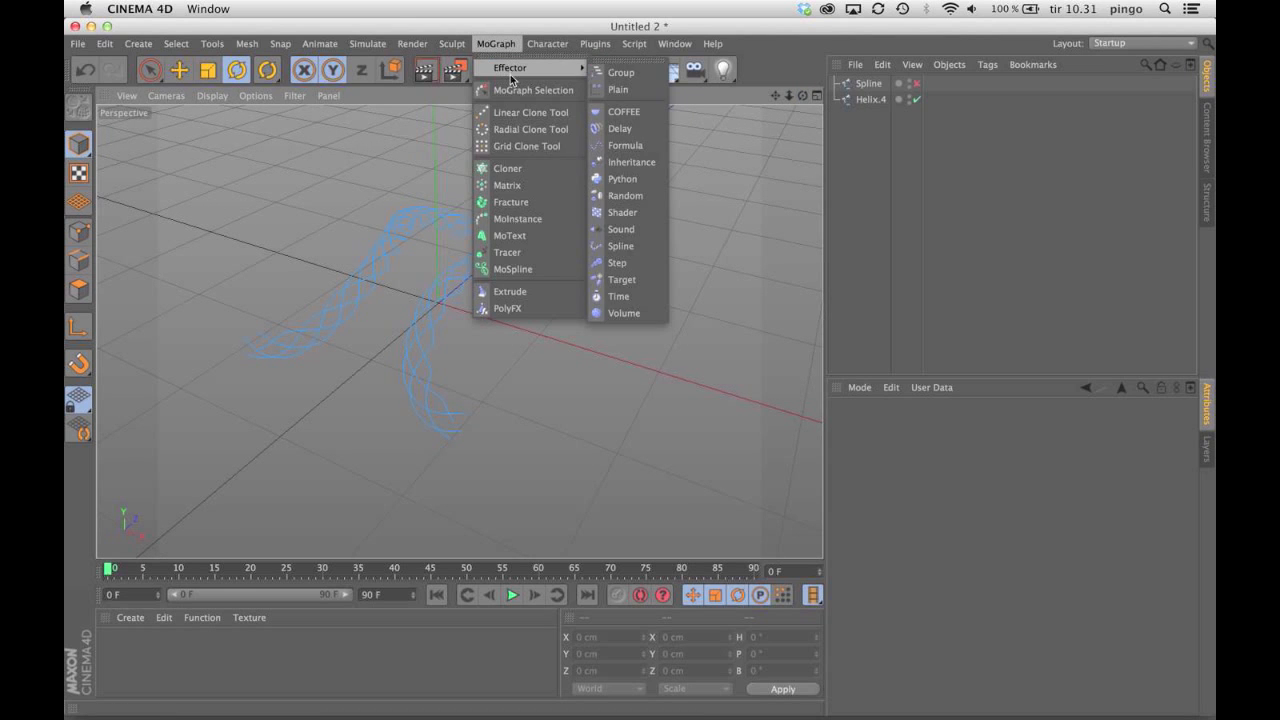
{"action": "left_click", "coordinate": [507, 168]}
{"action": "left_click_drag", "start_coordinate": [873, 118], "coordinate": [866, 84]}
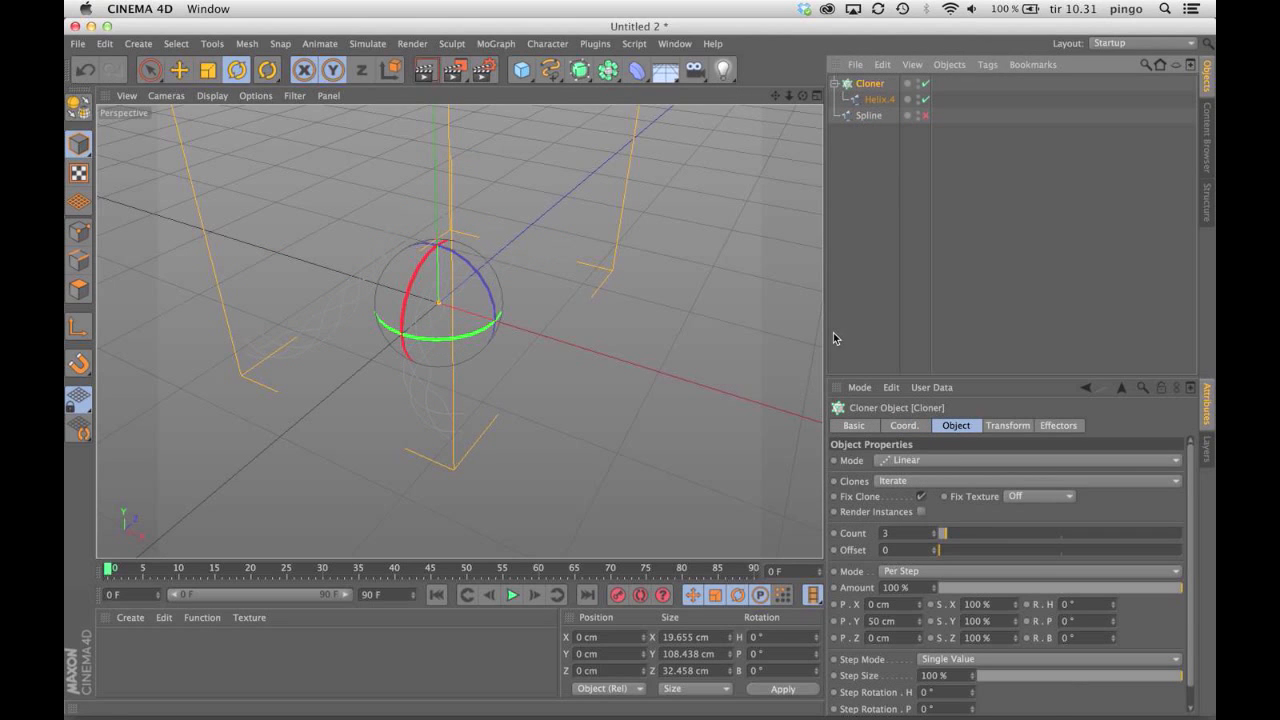
- Set the linear Cloner's per-step position offset to 0 cm in Y and 40 cm in X
{"action": "left_click", "coordinate": [907, 621]}
{"action": "type", "text": "0"}
{"action": "key", "text": "Return"}
{"action": "left_click", "coordinate": [897, 605]}
{"action": "type", "text": "40"}
{"action": "key", "text": "Return"}
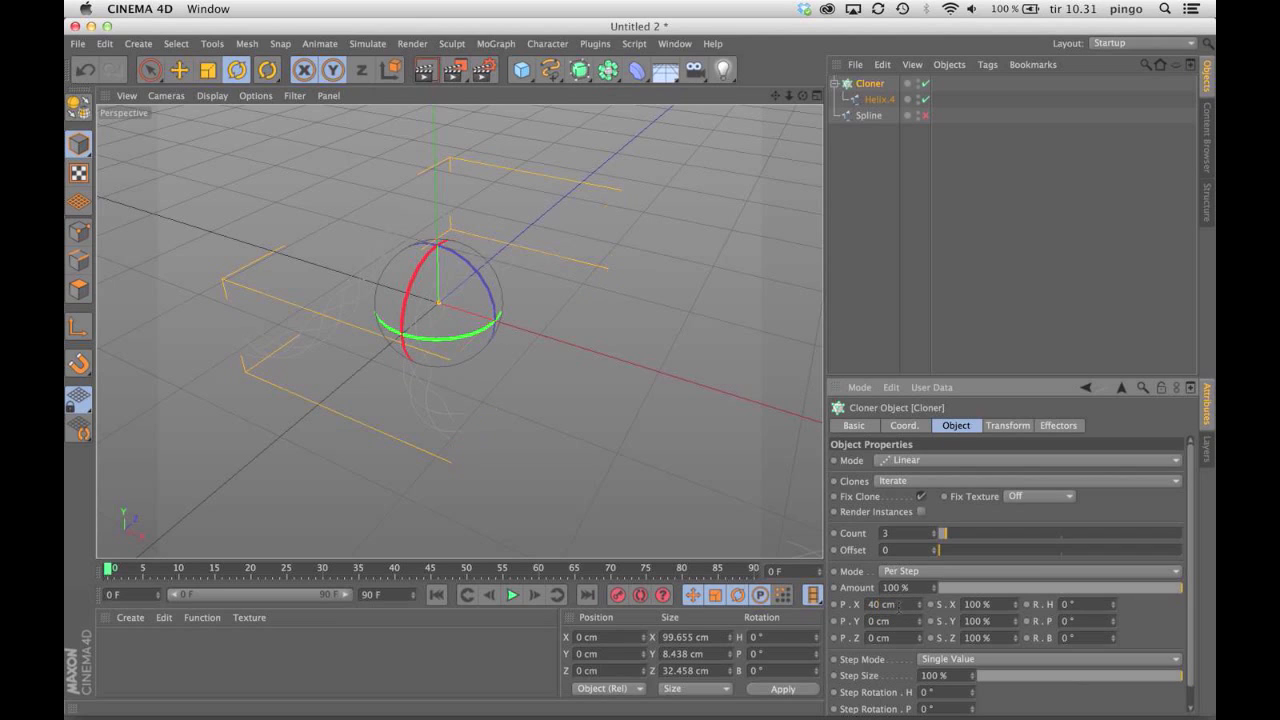
- Reduce the Cloner's per-step X offset to 4 cm and gradually raise it to 10 cm
{"action": "left_click", "coordinate": [897, 605]}
{"action": "type", "text": "4"}
{"action": "key", "text": "Return"}
{"action": "scroll", "coordinate": [900, 604], "scroll_direction": "up", "scroll_amount": 5}
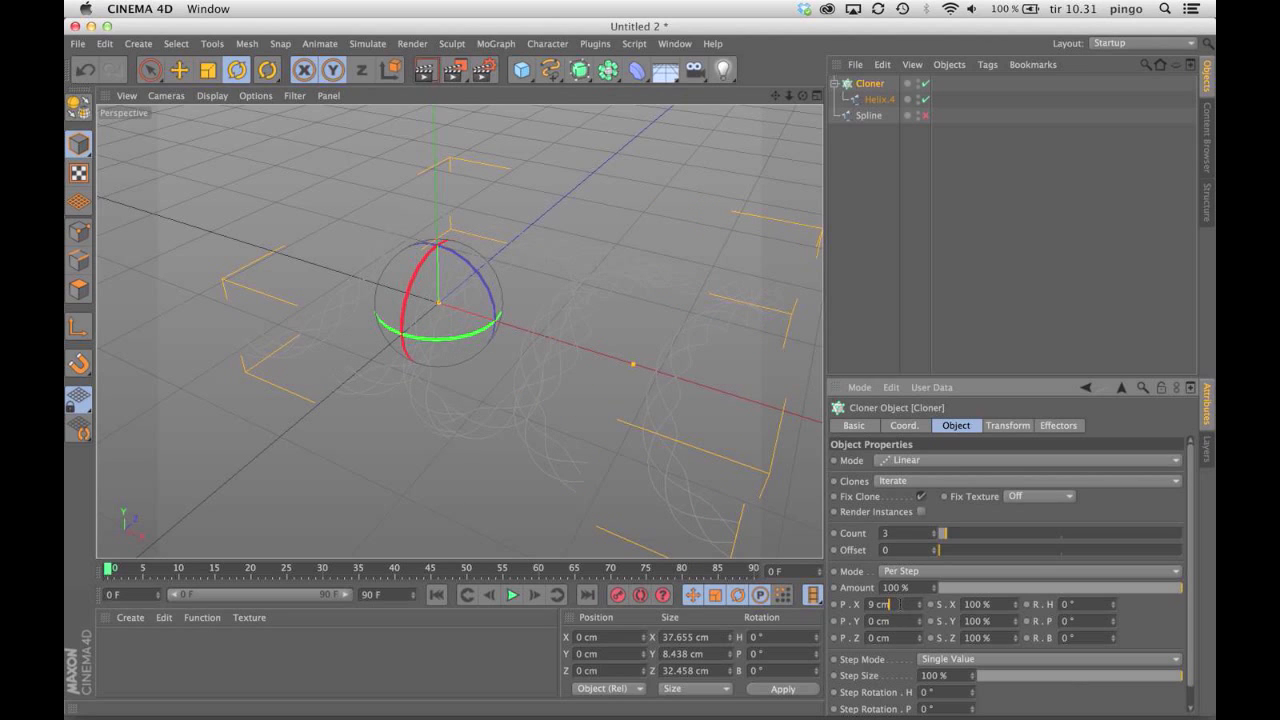
{"action": "scroll", "coordinate": [898, 604], "scroll_direction": "up", "scroll_amount": 1}
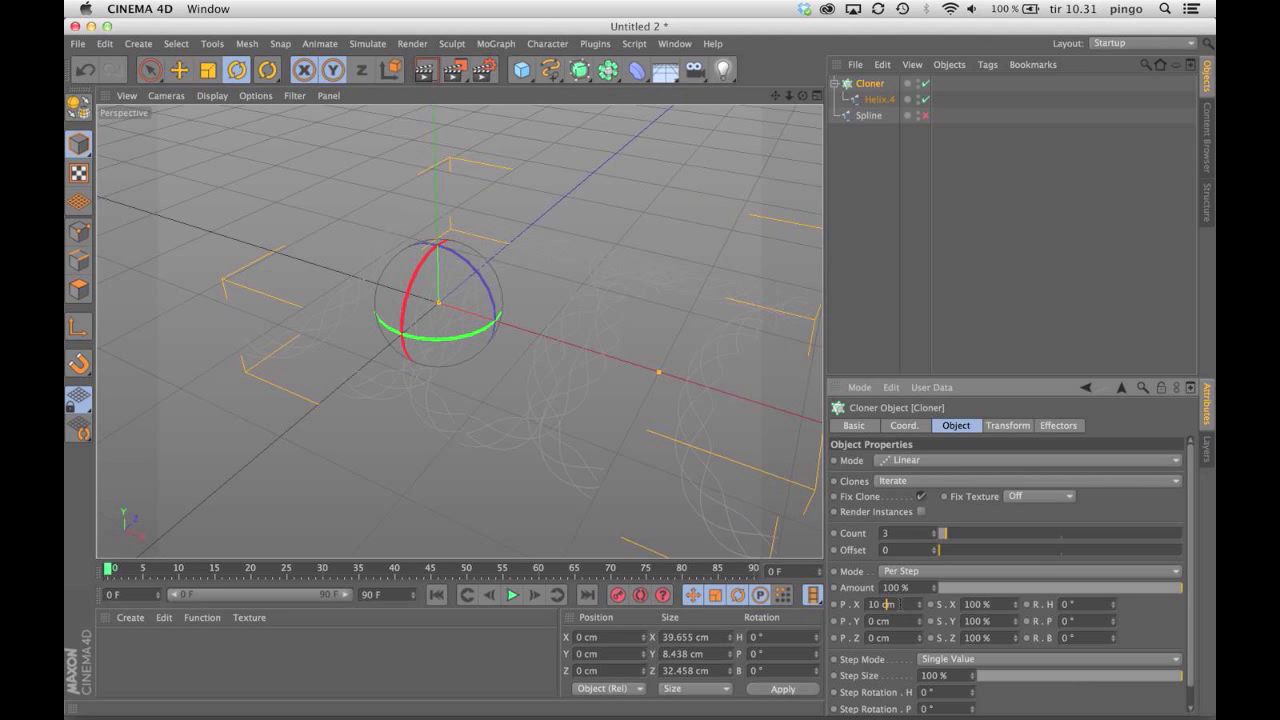
{"action": "mouse_move", "coordinate": [803, 96]}
{"action": "left_mouse_down"}
{"action": "mouse_move", "coordinate": [905, 97]}
{"action": "mouse_move", "coordinate": [718, 98]}
{"action": "mouse_move", "coordinate": [835, 98]}
{"action": "mouse_move", "coordinate": [808, 98]}
{"action": "left_mouse_up"}
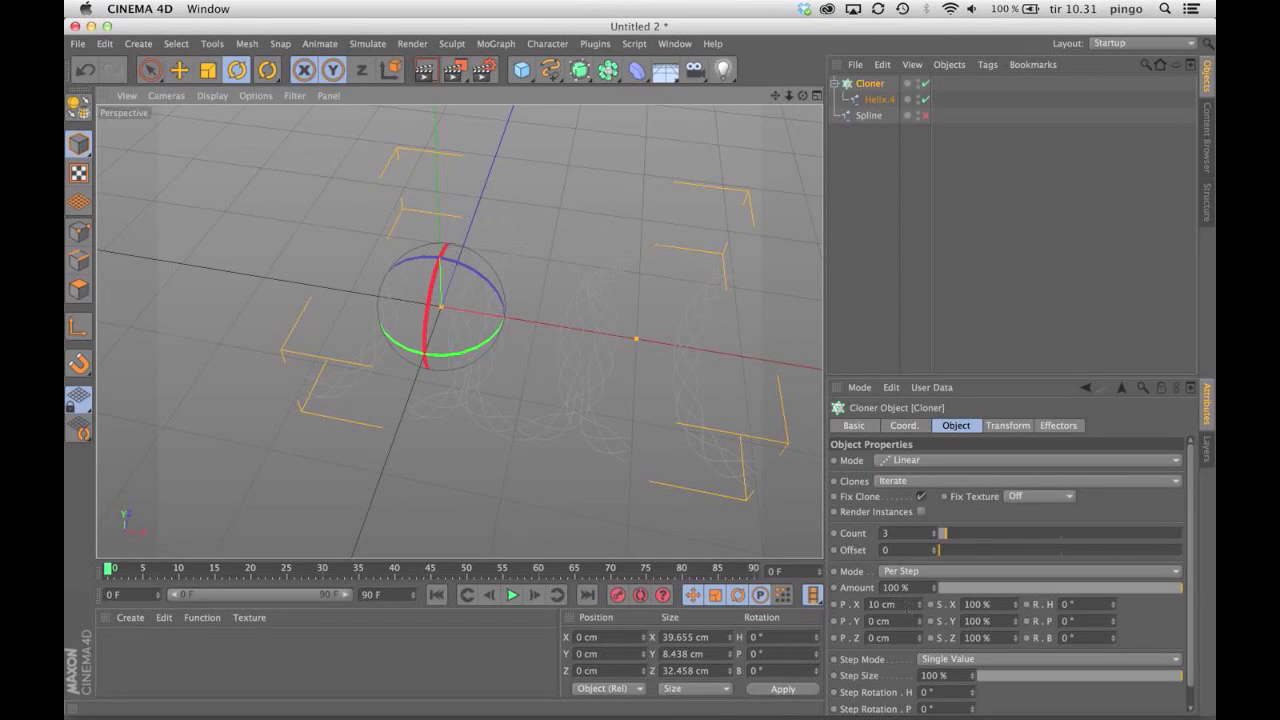
- Increase the Cloner's per-step X offset to 20 cm and inspect how the ropes line up
{"action": "left_click", "coordinate": [908, 606]}
{"action": "scroll", "coordinate": [907, 606], "scroll_direction": "up", "scroll_amount": 11}
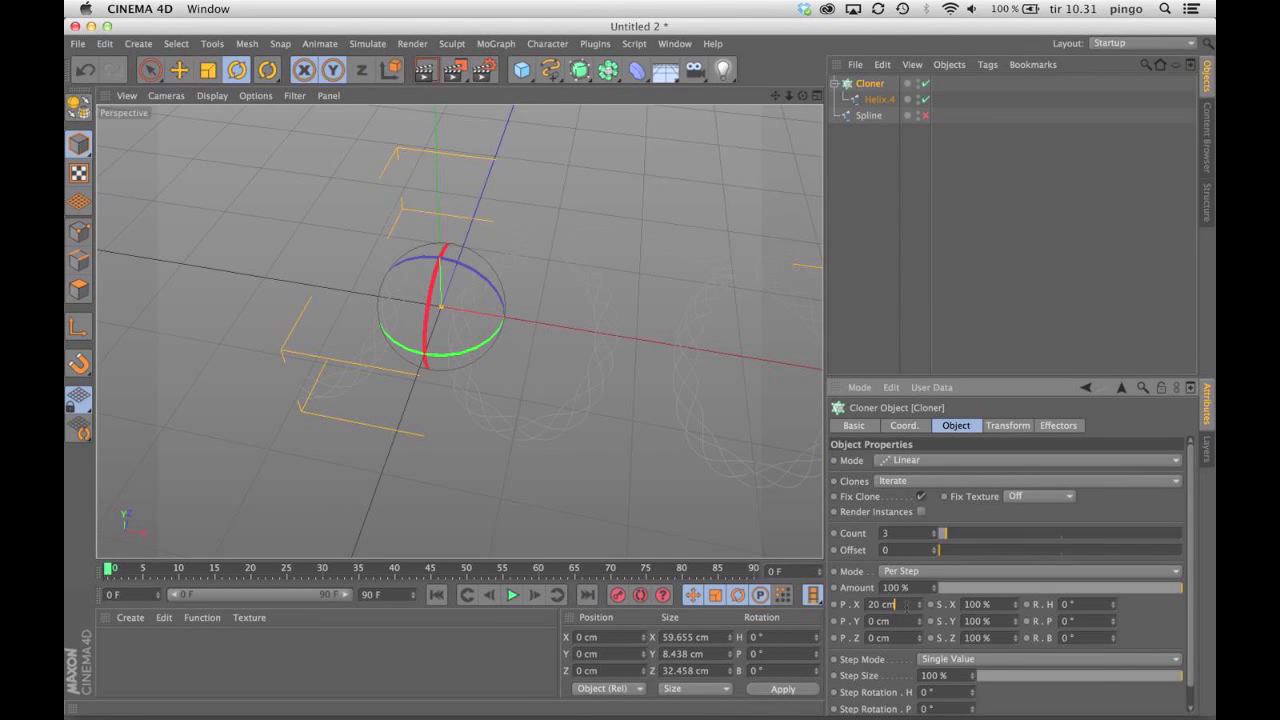
{"action": "left_click_drag", "start_coordinate": [776, 98], "coordinate": [728, 62]}
{"action": "left_click_drag", "start_coordinate": [776, 96], "coordinate": [666, 87]}
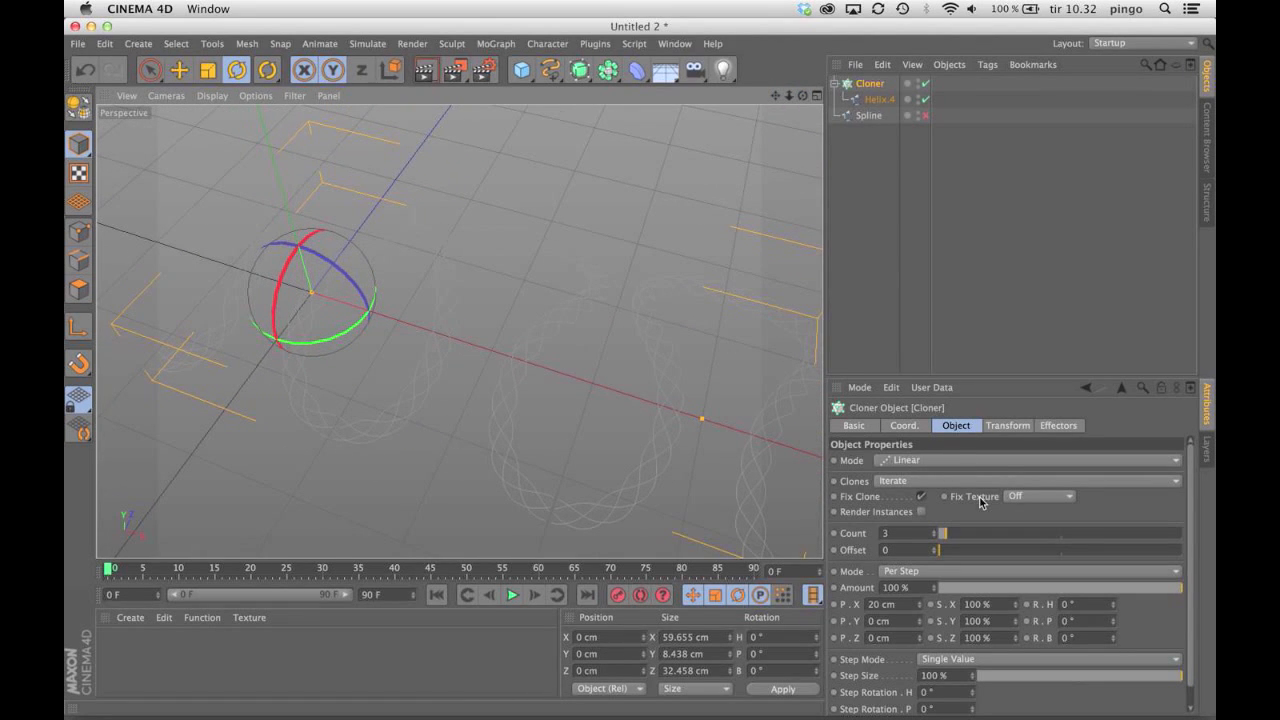
{"action": "left_click_drag", "start_coordinate": [776, 96], "coordinate": [821, 118]}
{"action": "left_click", "coordinate": [889, 186]}
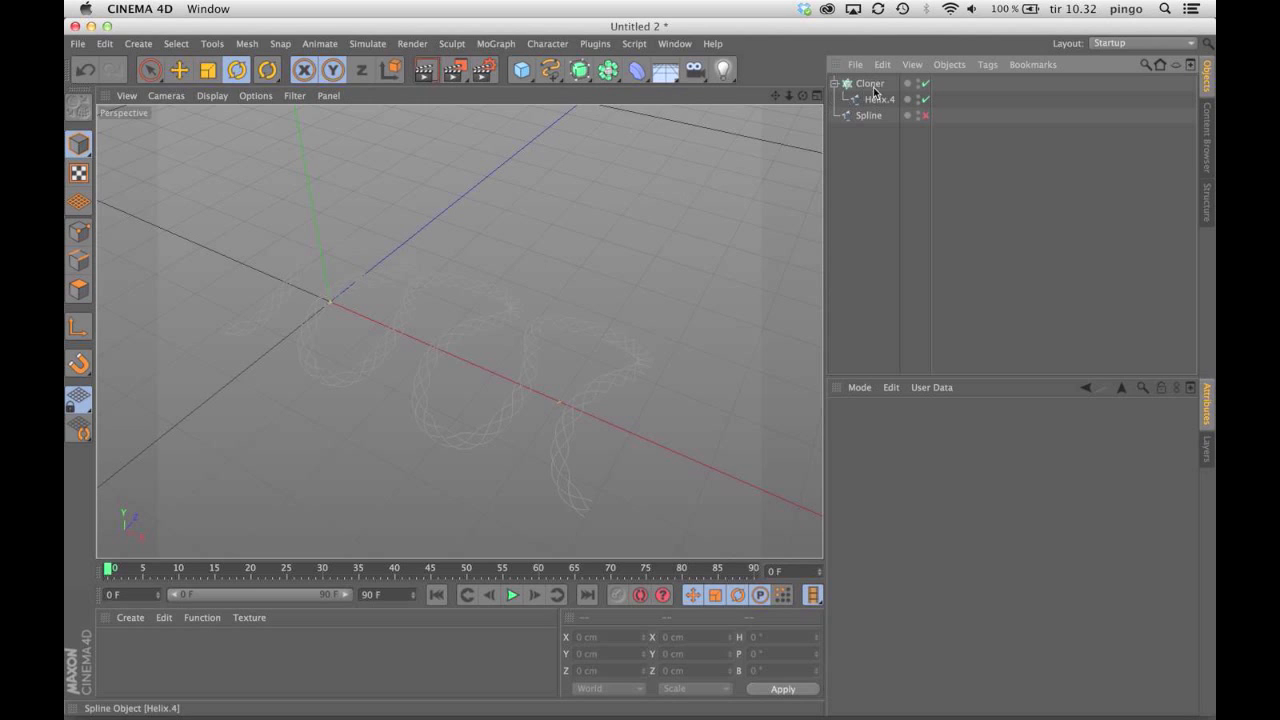
- Switch the Cloner's mode to Grid Array
{"action": "left_click", "coordinate": [874, 100]}
{"action": "left_click", "coordinate": [870, 86]}
{"action": "left_click", "coordinate": [875, 178]}
{"action": "left_click", "coordinate": [867, 86]}
{"action": "left_click", "coordinate": [926, 460]}
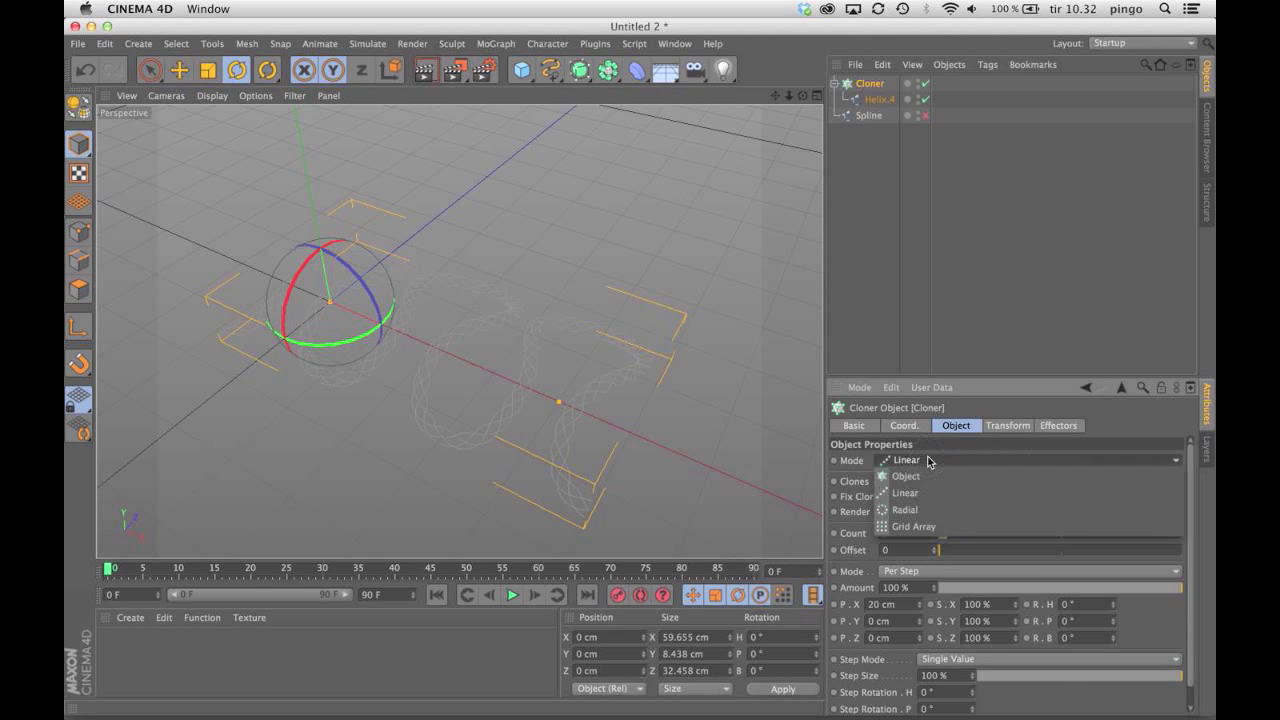
{"action": "left_click", "coordinate": [934, 526]}
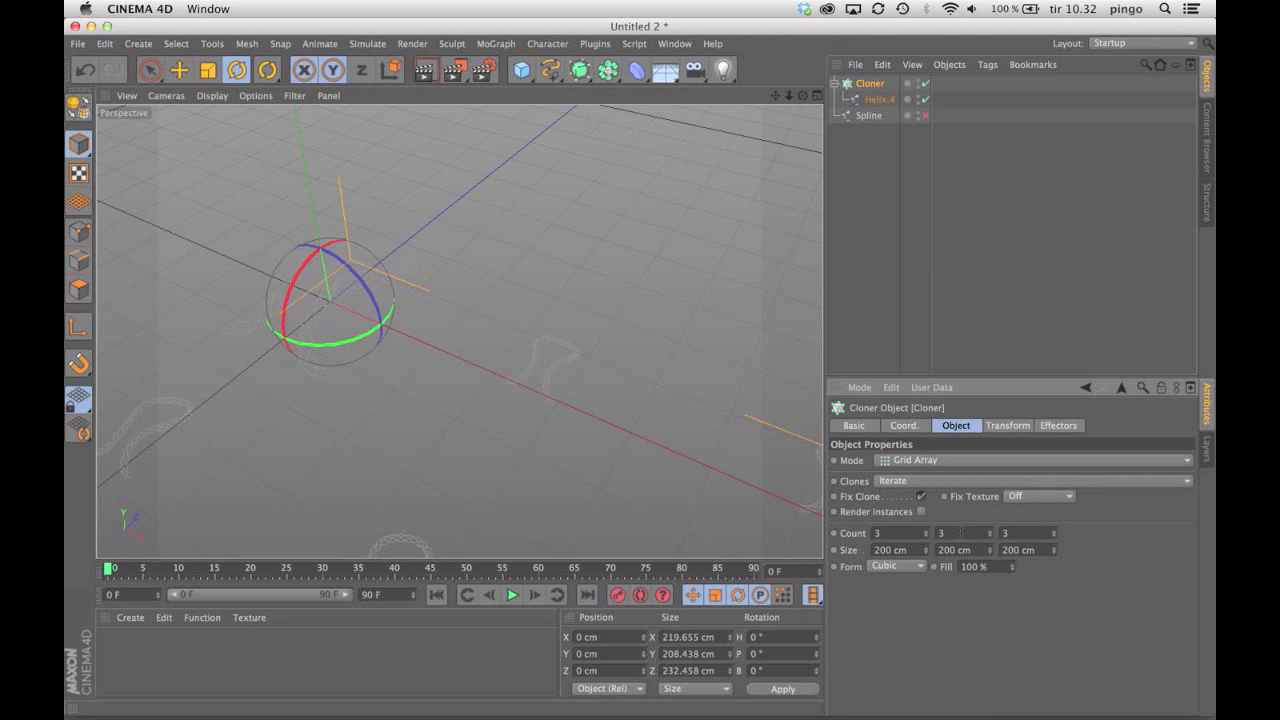
- Set the Cloner's grid count to 4 × 1 × 4
{"action": "double_click", "coordinate": [961, 533]}
{"action": "type", "text": "1"}
{"action": "key", "text": "Return"}
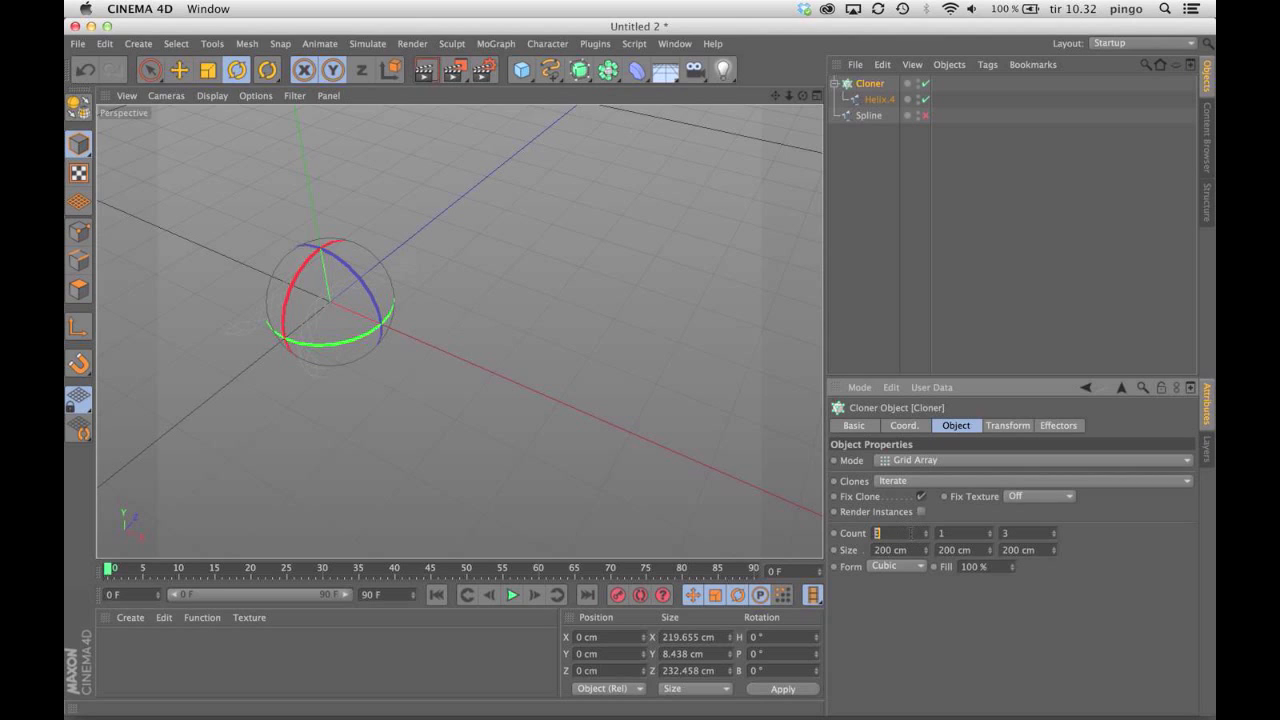
{"action": "key", "text": "Tab"}
{"action": "type", "text": "4"}
{"action": "key", "text": "Tab"}
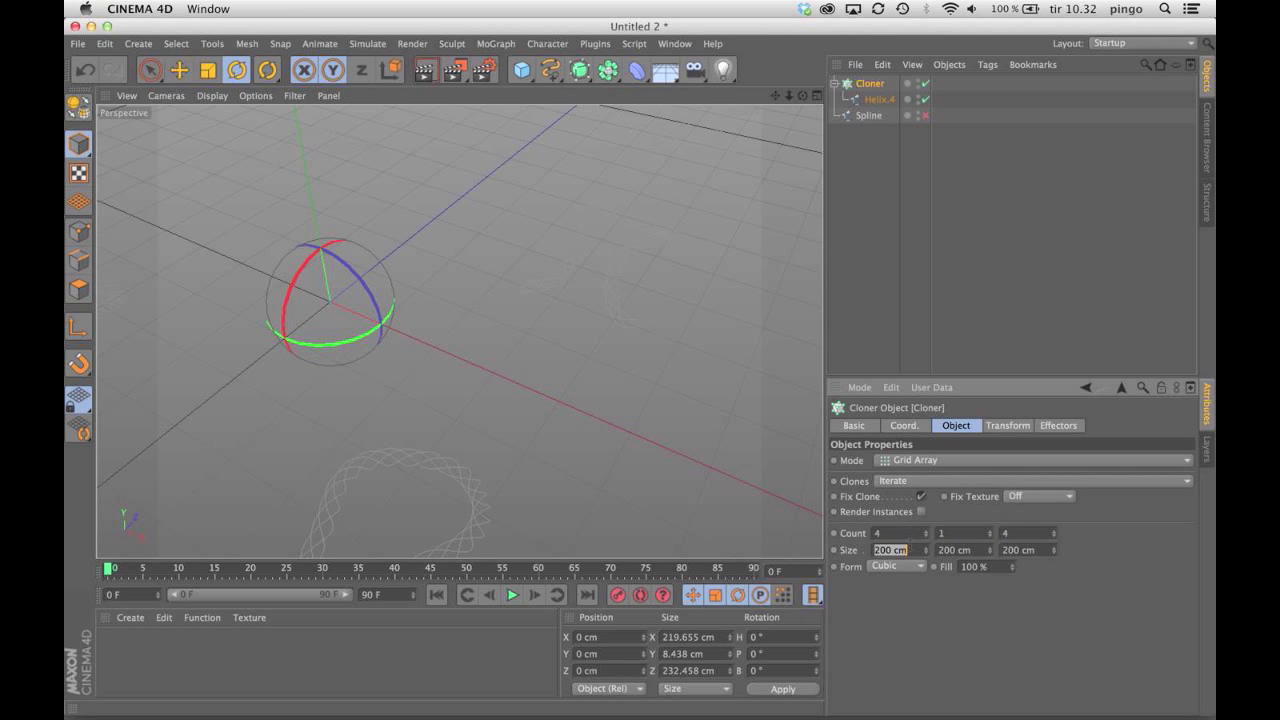
- Set the Cloner's grid size to 120 cm in both X and Z
{"action": "type", "text": "120"}
{"action": "key", "text": "Tab"}
{"action": "key", "text": "Tab"}
{"action": "type", "text": "120"}
{"action": "key", "text": "Return"}
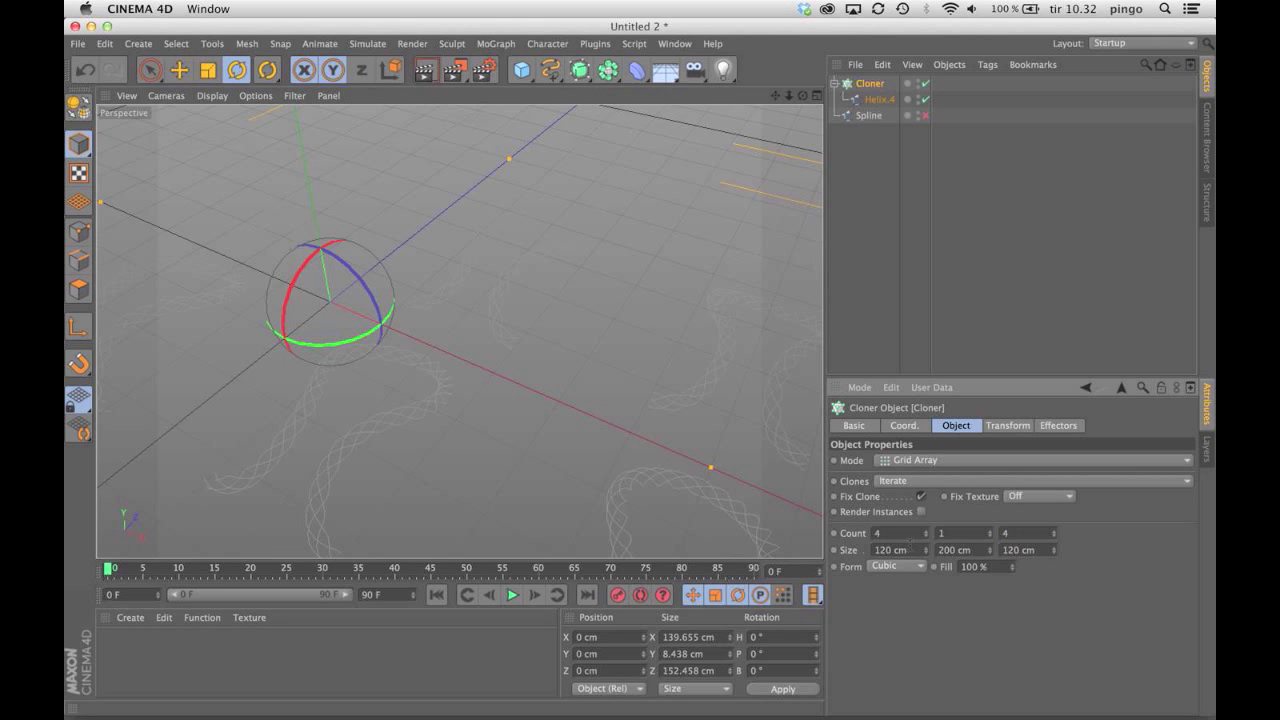
- Reduce the Cloner's grid size to 60 cm in X and Z and inspect the interlinked ropes
{"action": "left_click", "coordinate": [911, 550]}
{"action": "scroll", "coordinate": [913, 551], "scroll_direction": "down", "scroll_amount": 20}
{"action": "scroll", "coordinate": [912, 550], "scroll_direction": "down", "scroll_amount": 20}
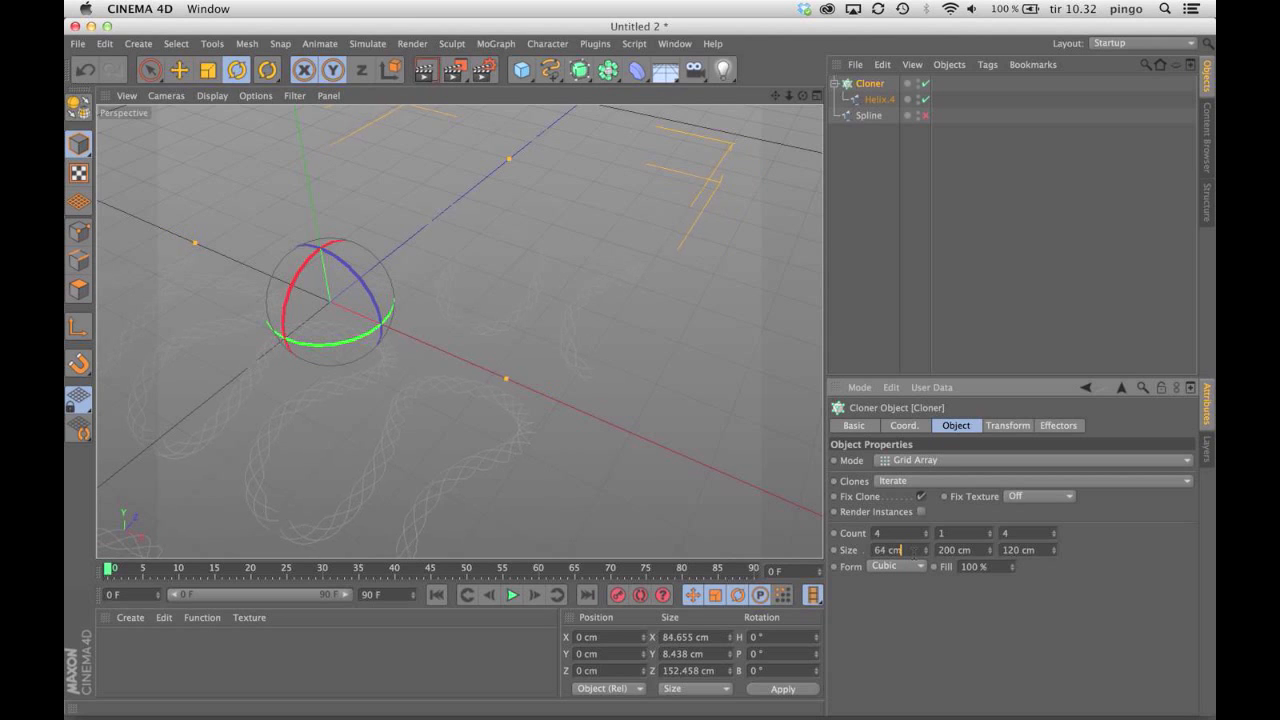
{"action": "scroll", "coordinate": [912, 550], "scroll_direction": "down", "scroll_amount": 1}
{"action": "double_click", "coordinate": [1017, 550]}
{"action": "type", "text": "60"}
{"action": "key", "text": "Return"}
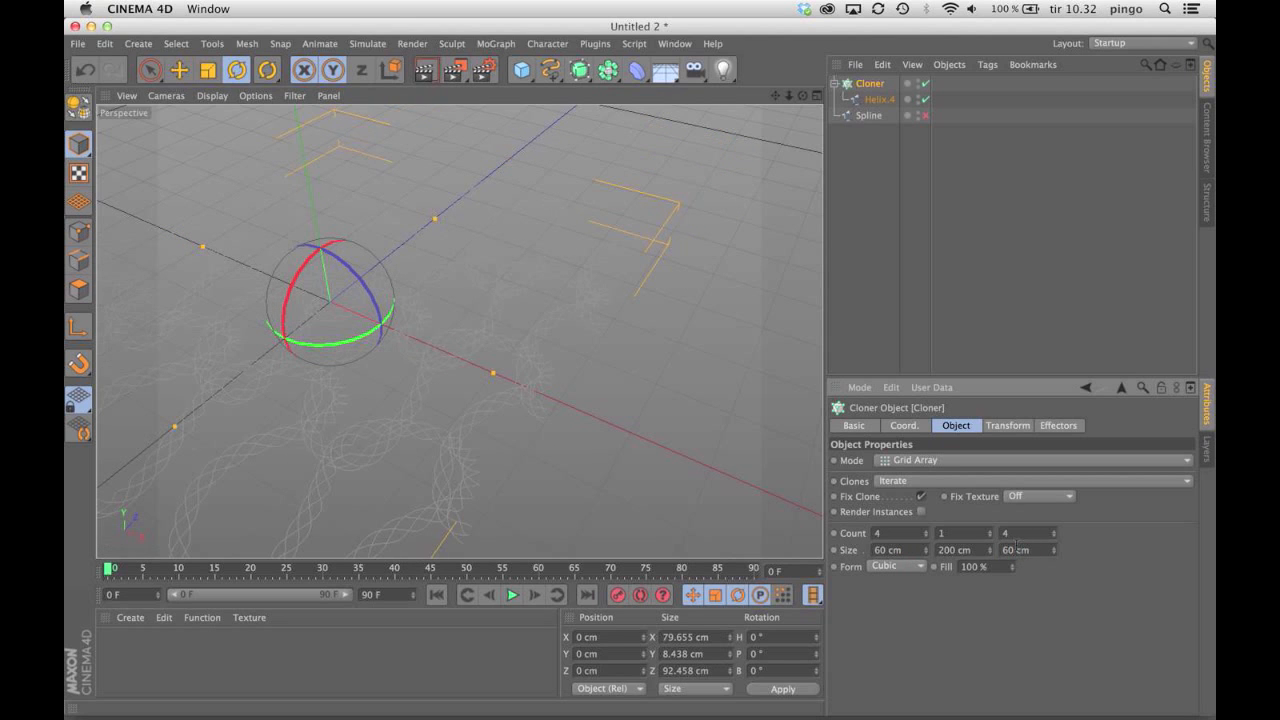
{"action": "mouse_move", "coordinate": [803, 95]}
{"action": "left_mouse_down"}
{"action": "mouse_move", "coordinate": [730, 115]}
{"action": "mouse_move", "coordinate": [790, 95]}
{"action": "mouse_move", "coordinate": [812, 108]}
{"action": "mouse_move", "coordinate": [806, 128]}
{"action": "mouse_move", "coordinate": [875, 165]}
{"action": "mouse_move", "coordinate": [795, 125]}
{"action": "mouse_move", "coordinate": [829, 82]}
{"action": "mouse_move", "coordinate": [886, 56]}
{"action": "left_mouse_up"}
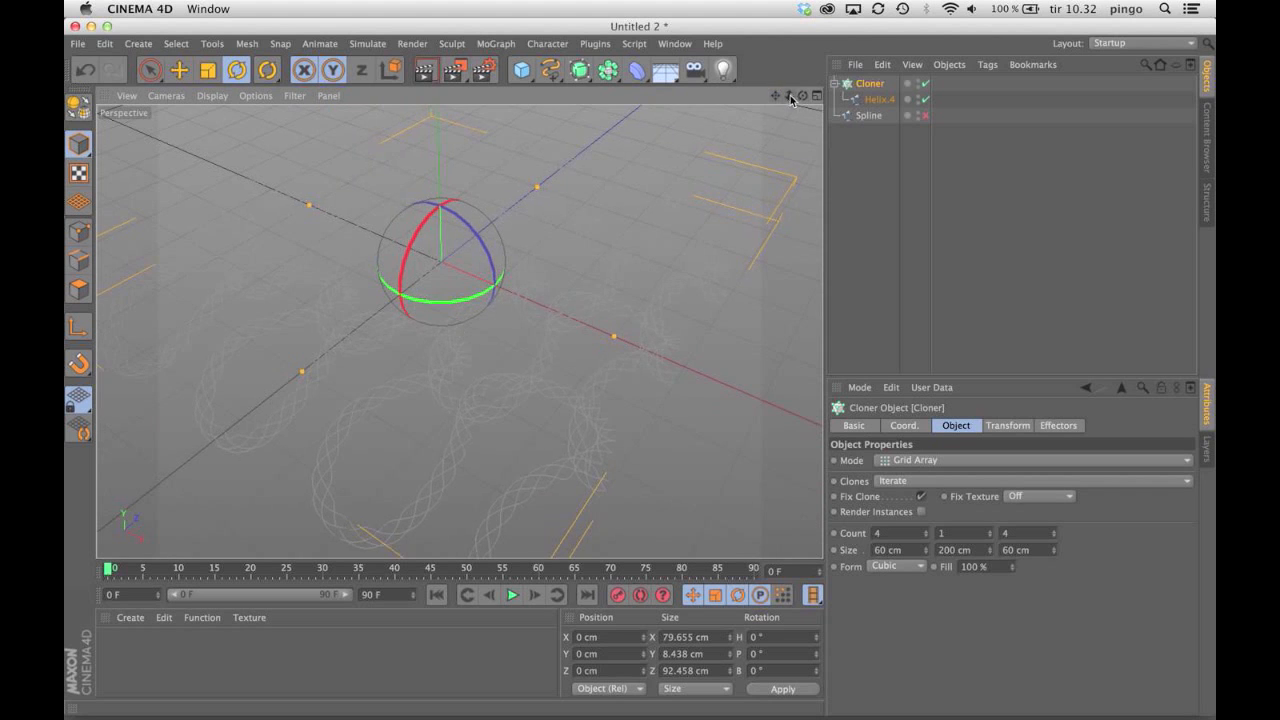
{"action": "left_click_drag", "start_coordinate": [791, 100], "coordinate": [848, 138]}
{"action": "left_click", "coordinate": [848, 138]}
{"action": "left_click_drag", "start_coordinate": [802, 96], "coordinate": [865, 168]}
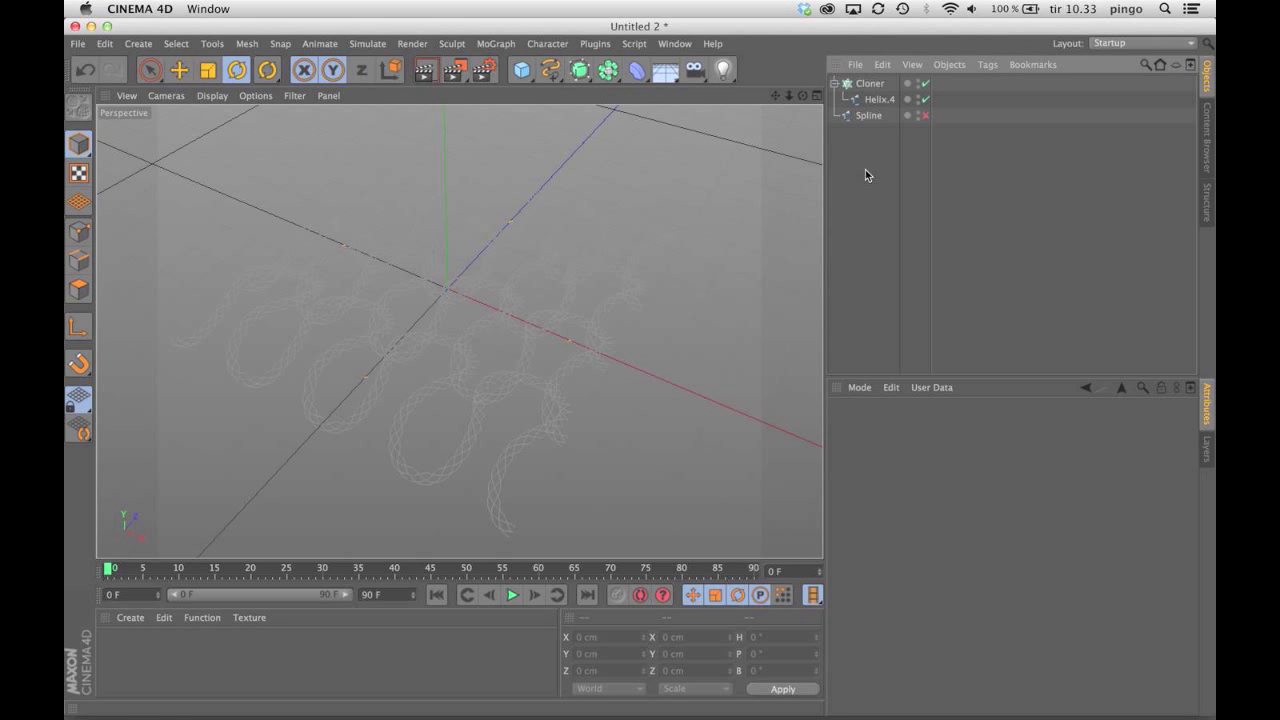
- Disable the Cloner to work on the single baked helix rope
{"action": "left_click", "coordinate": [866, 85]}
{"action": "left_click", "coordinate": [923, 84]}
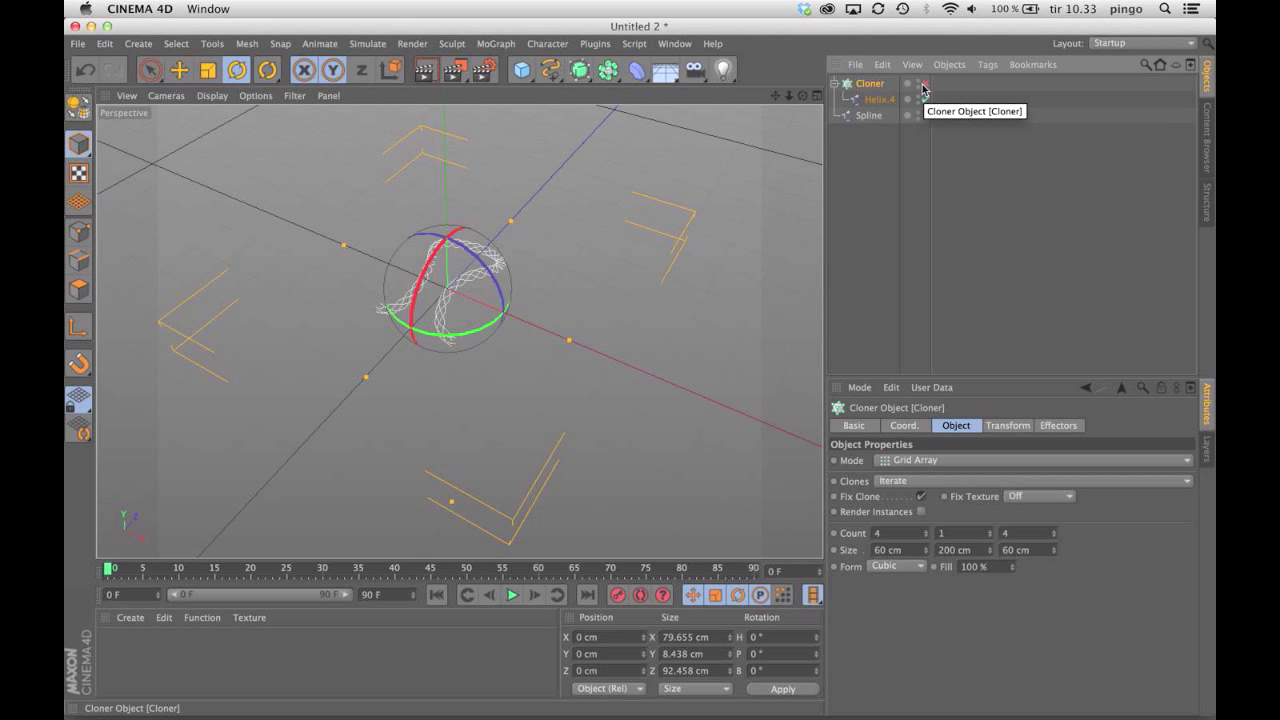
{"action": "mouse_move", "coordinate": [790, 97]}
{"action": "left_mouse_down"}
{"action": "mouse_move", "coordinate": [835, 97]}
{"action": "mouse_move", "coordinate": [760, 137]}
{"action": "mouse_move", "coordinate": [772, 139]}
{"action": "mouse_move", "coordinate": [792, 97]}
{"action": "mouse_move", "coordinate": [809, 97]}
{"action": "left_mouse_up"}
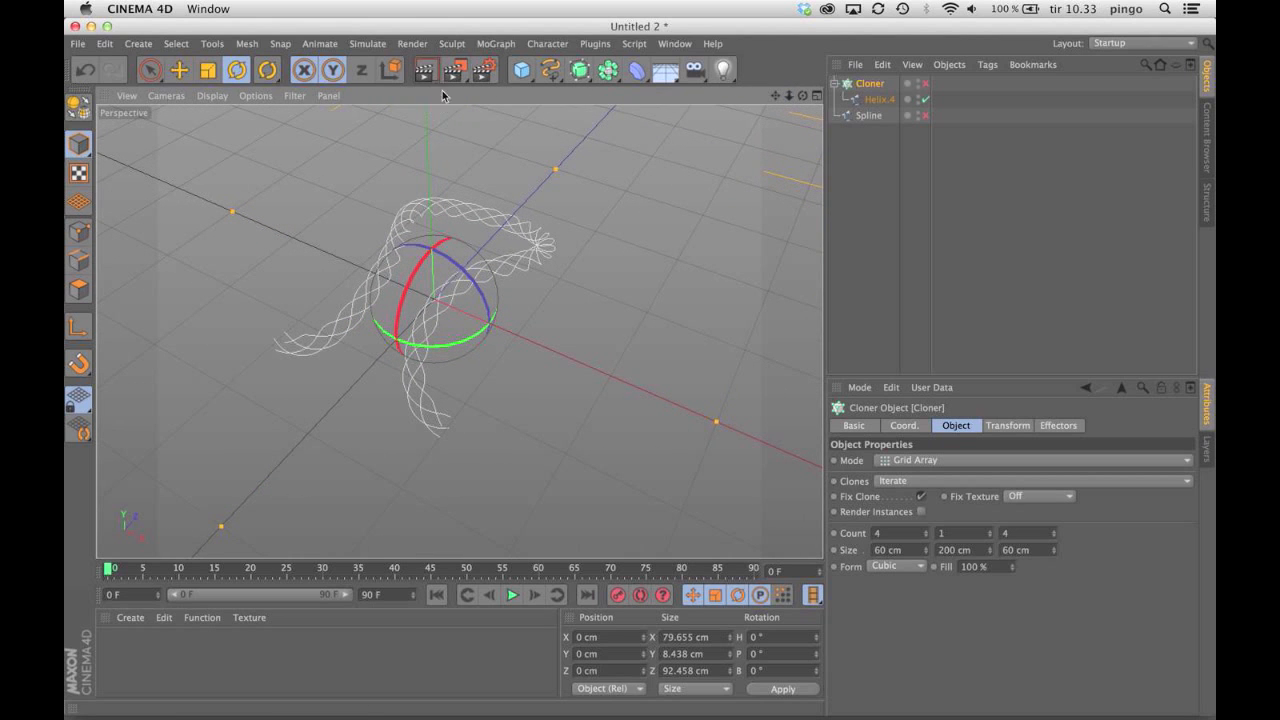
- Add a Hair object to the scene and turn on the interactive render region
{"action": "left_click", "coordinate": [366, 46]}
{"action": "mouse_move", "coordinate": [386, 146]}
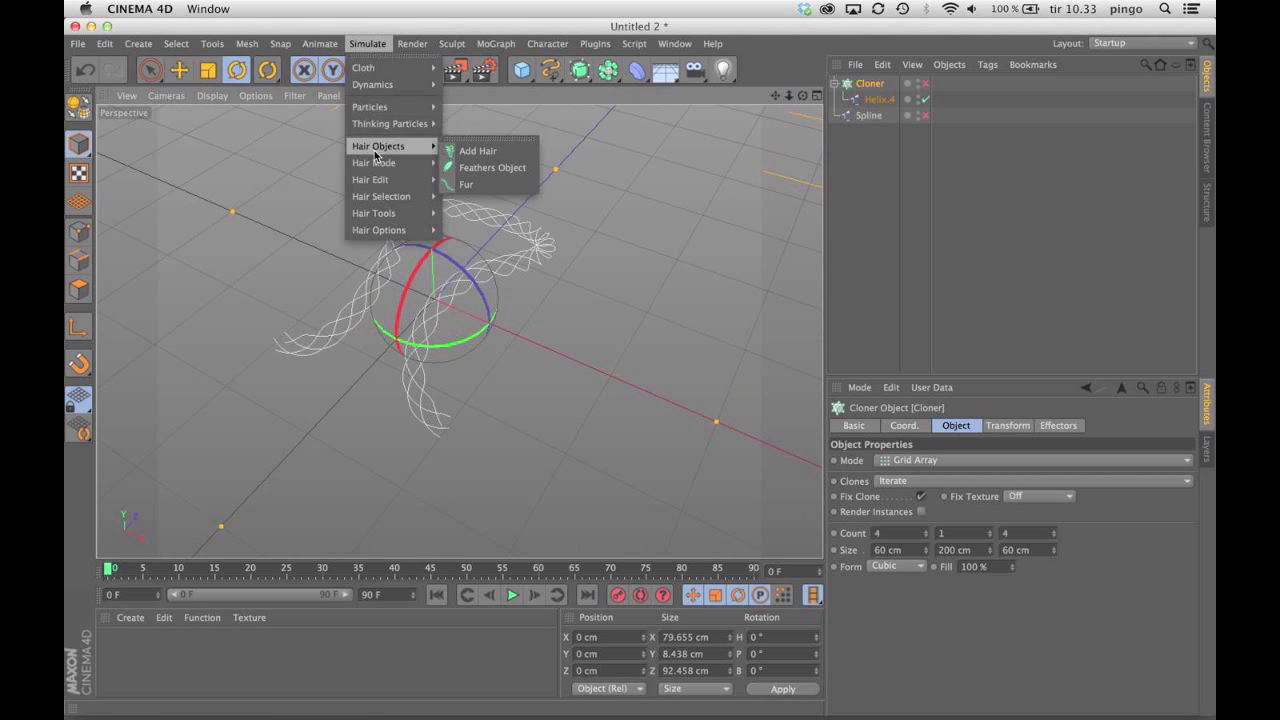
{"action": "left_click", "coordinate": [464, 151]}
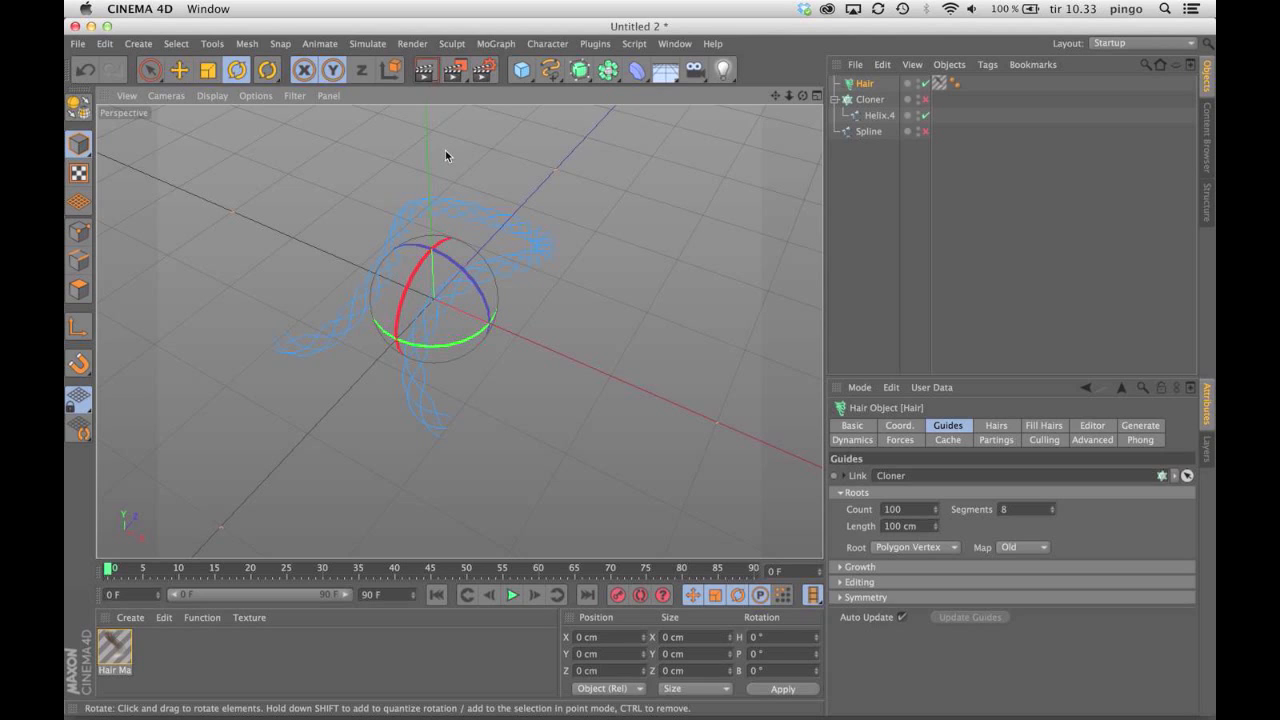
{"action": "key", "text": "alt+r"}
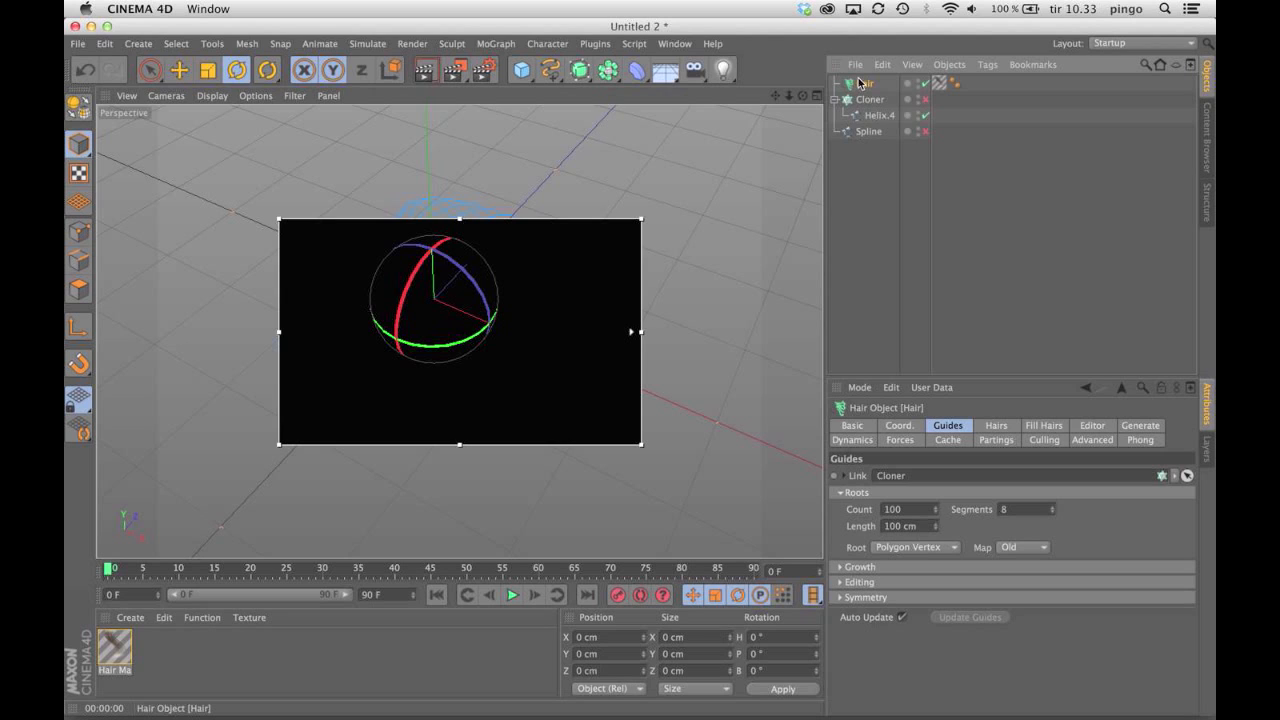
- Link Helix.4 as the source of the hair guides and set their root mode to Spline Guides
{"action": "left_click_drag", "start_coordinate": [876, 118], "coordinate": [920, 478]}
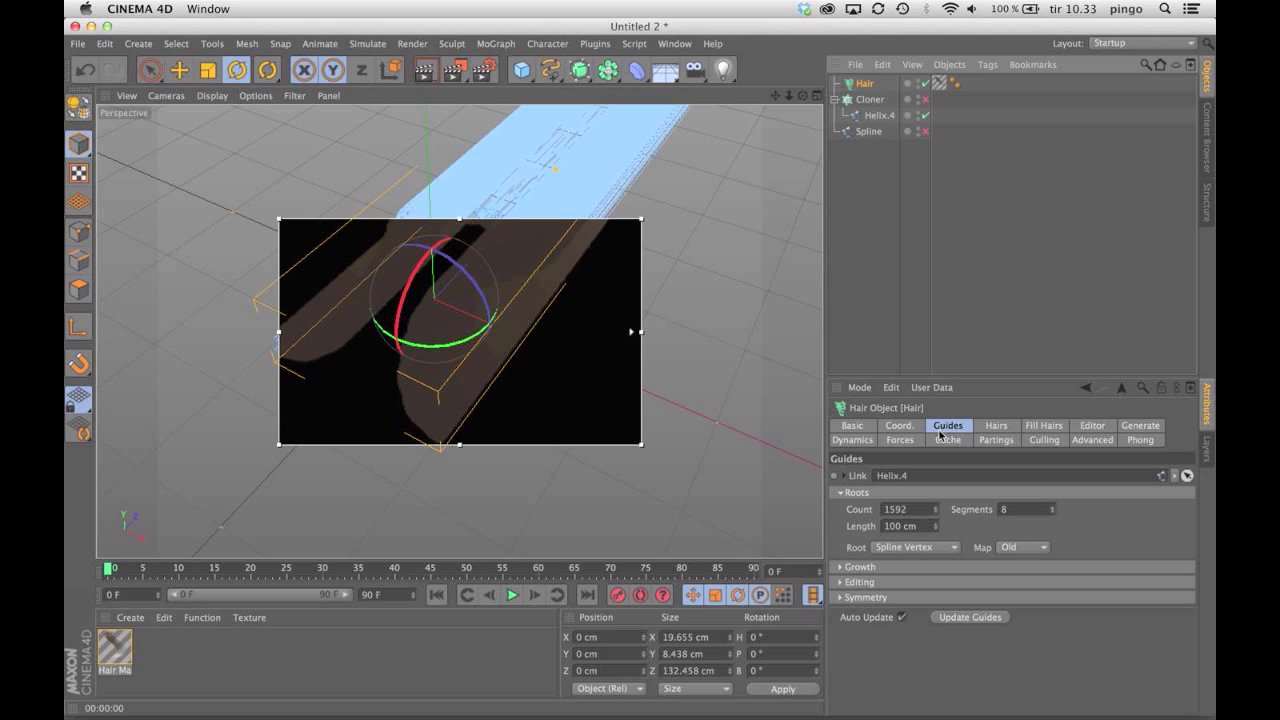
{"action": "left_click", "coordinate": [937, 547]}
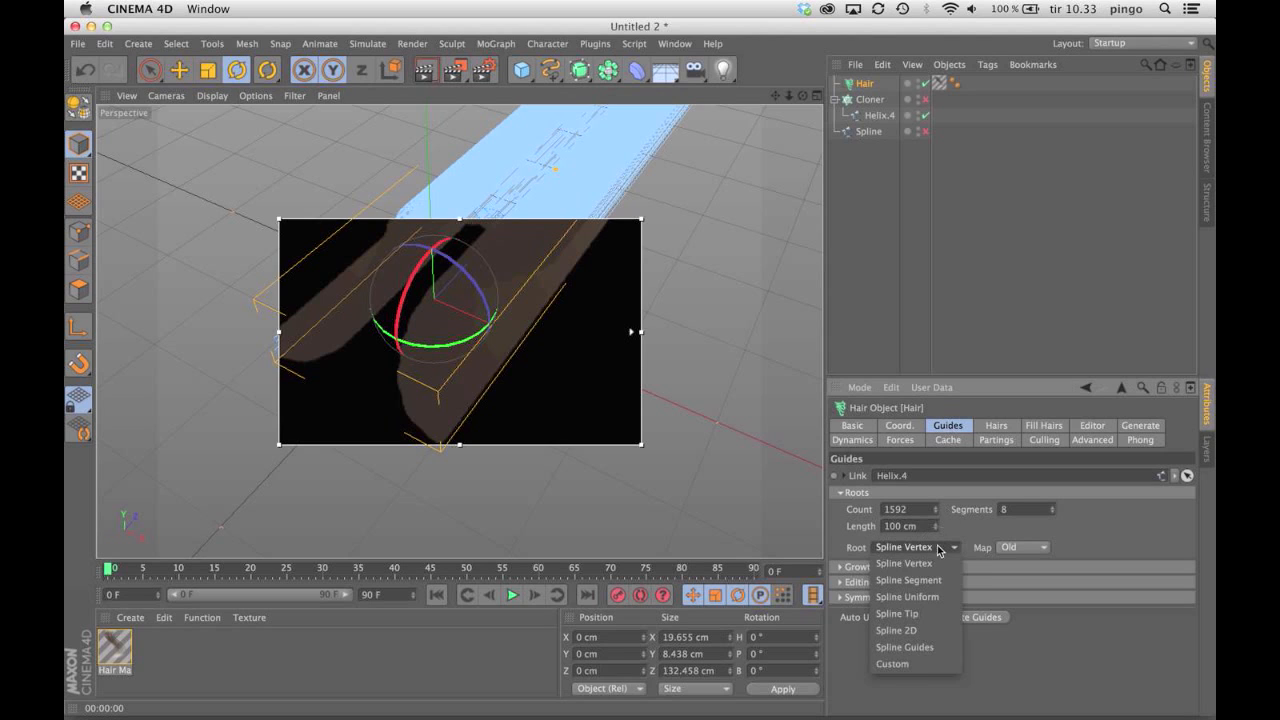
{"action": "left_click", "coordinate": [916, 647]}
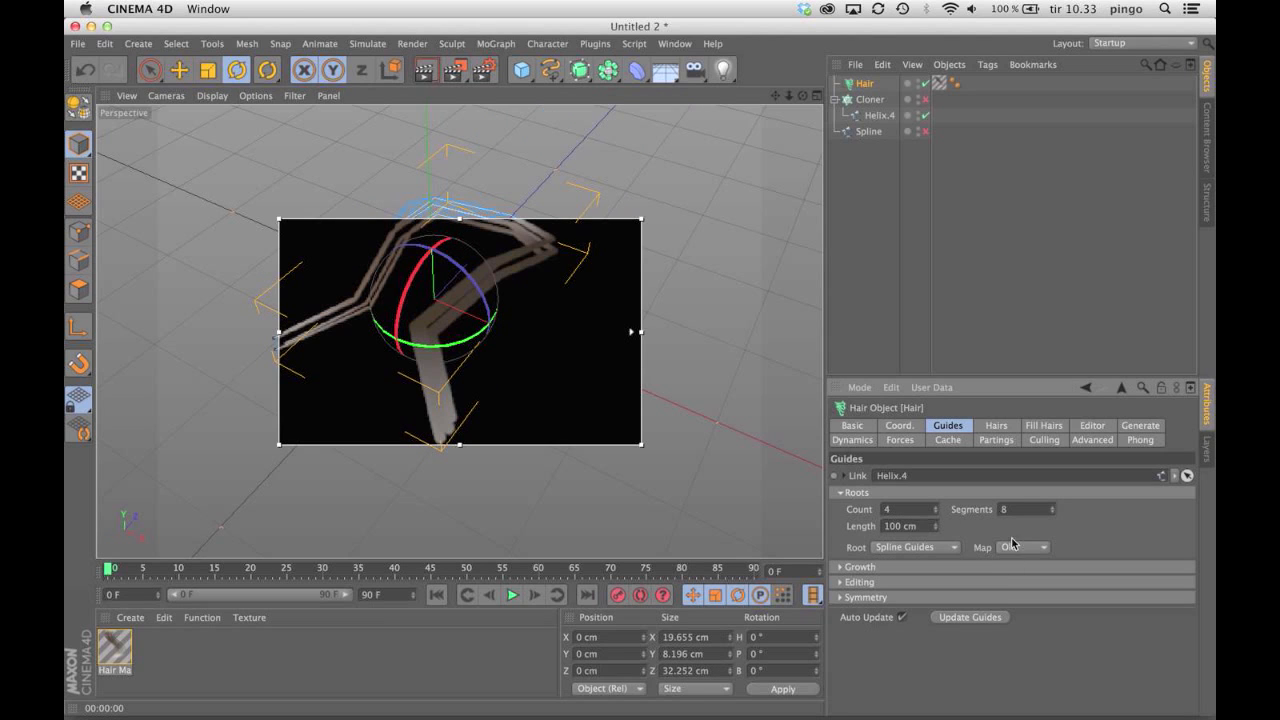
- Set the hair guides' segments to 50 and enlarge the render region to cover the whole rope
{"action": "key", "text": "Return"}
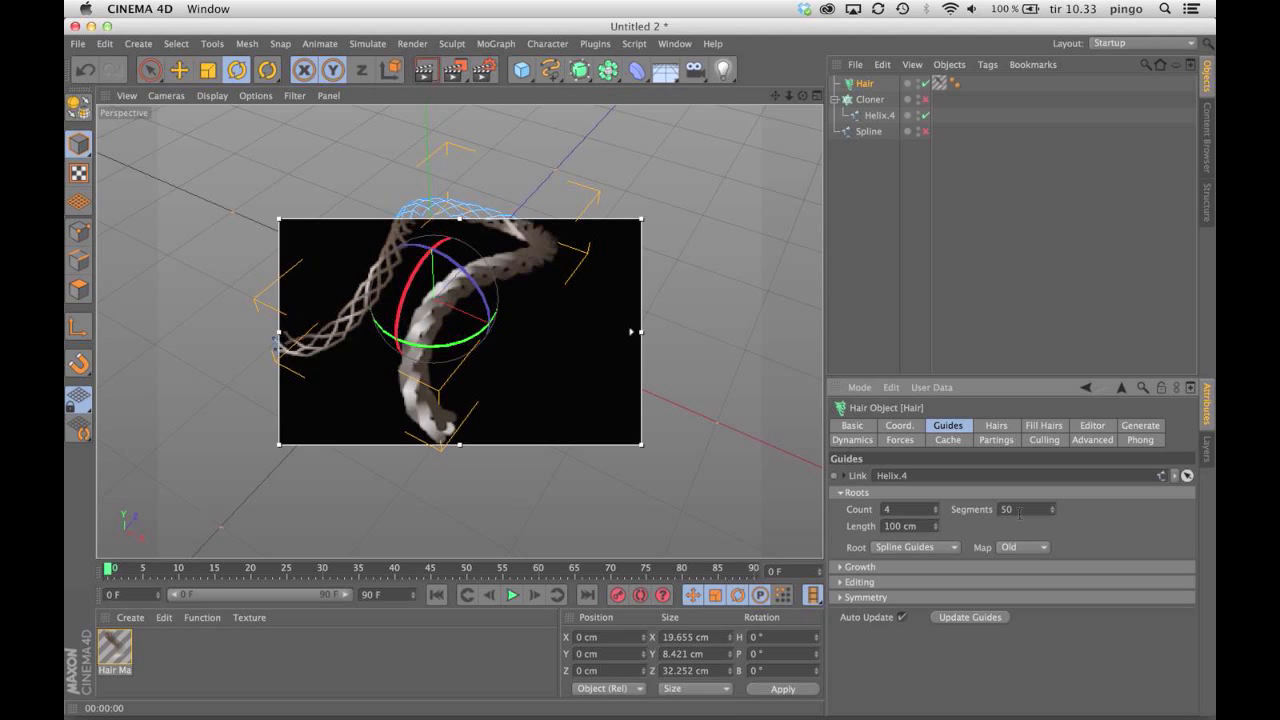
{"action": "left_click_drag", "start_coordinate": [278, 218], "coordinate": [223, 155]}
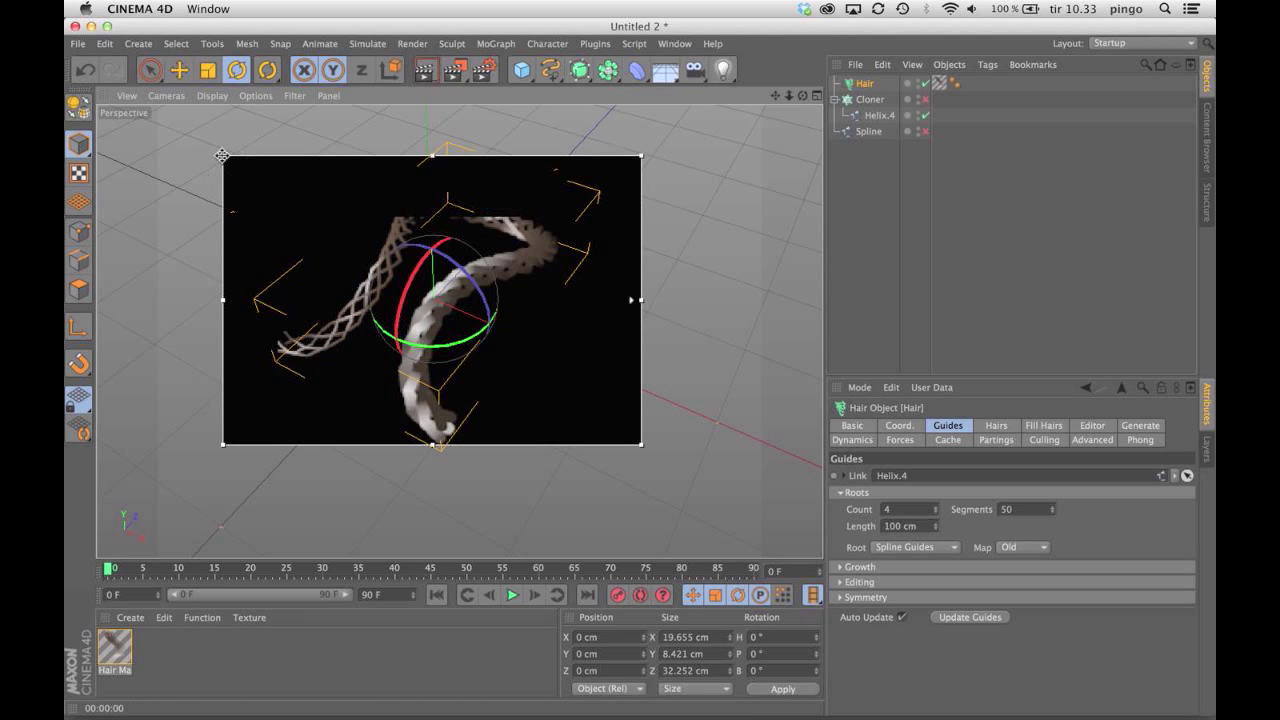
{"action": "left_click_drag", "start_coordinate": [641, 444], "coordinate": [656, 469]}
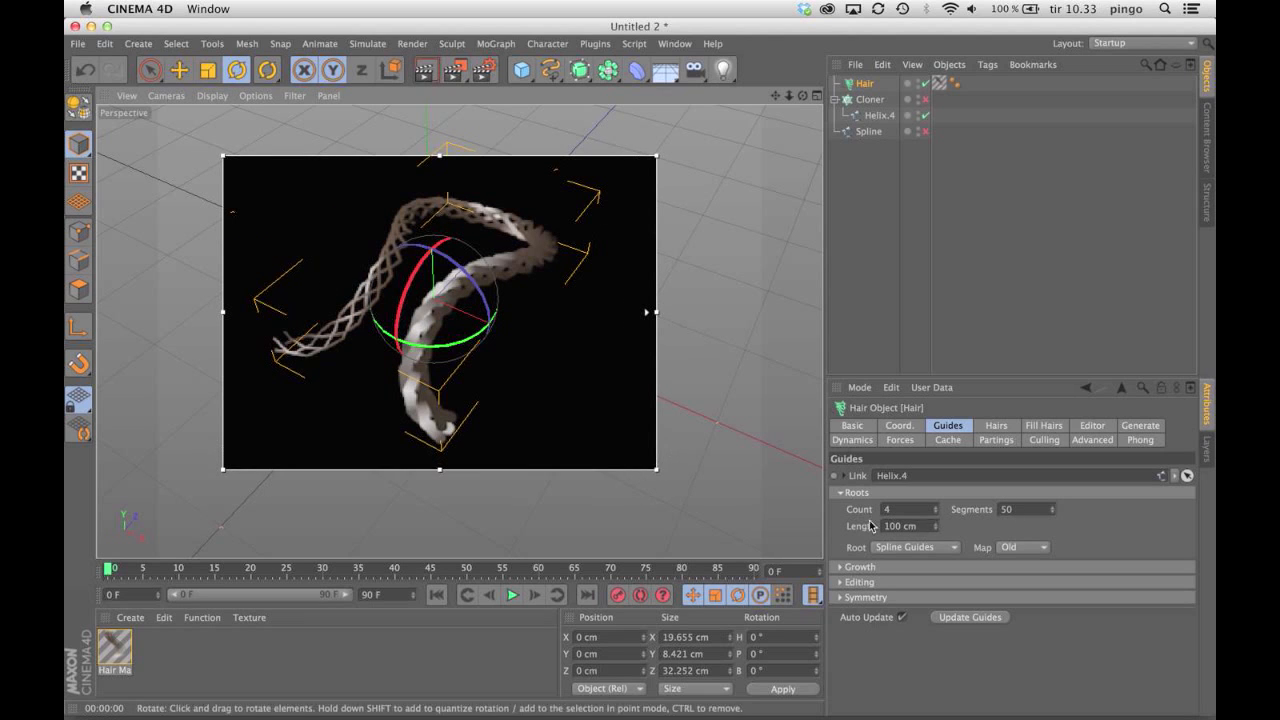
- Set the hair guides' segments to 100 and turn off the interactive render region
{"action": "double_click", "coordinate": [1006, 509]}
{"action": "type", "text": "100"}
{"action": "key", "text": "Return"}
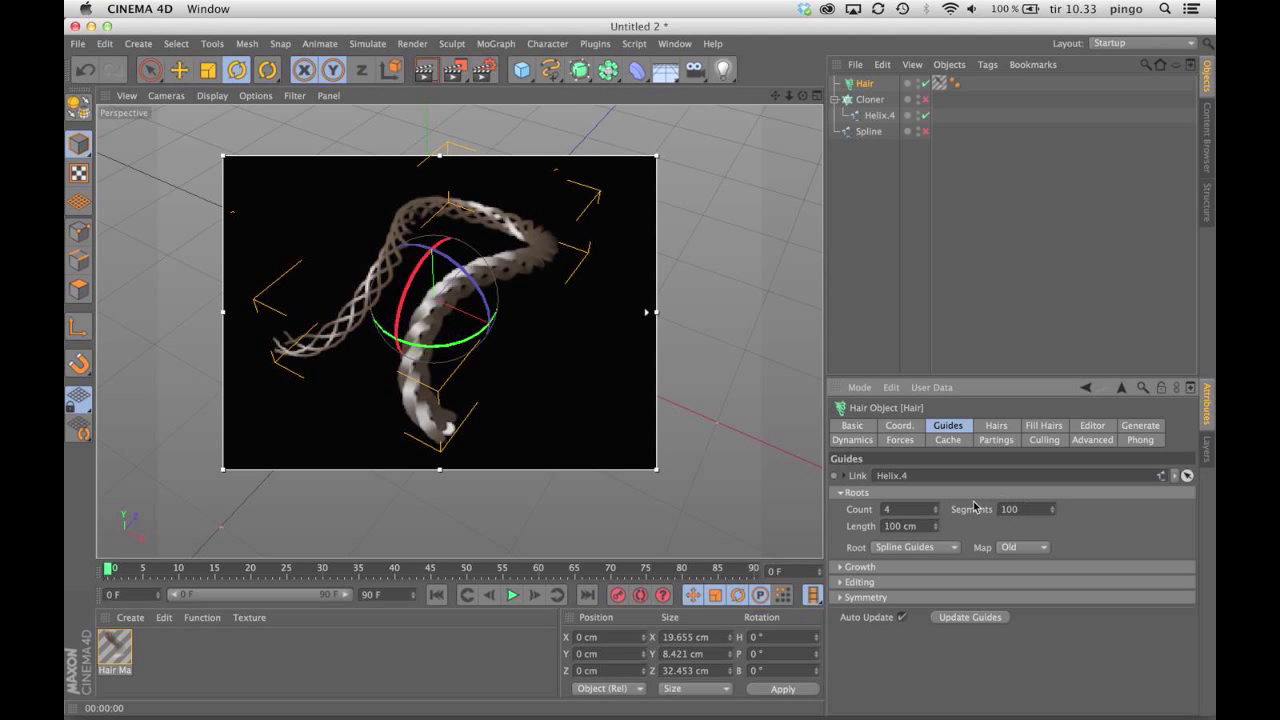
{"action": "key", "text": "alt+r"}
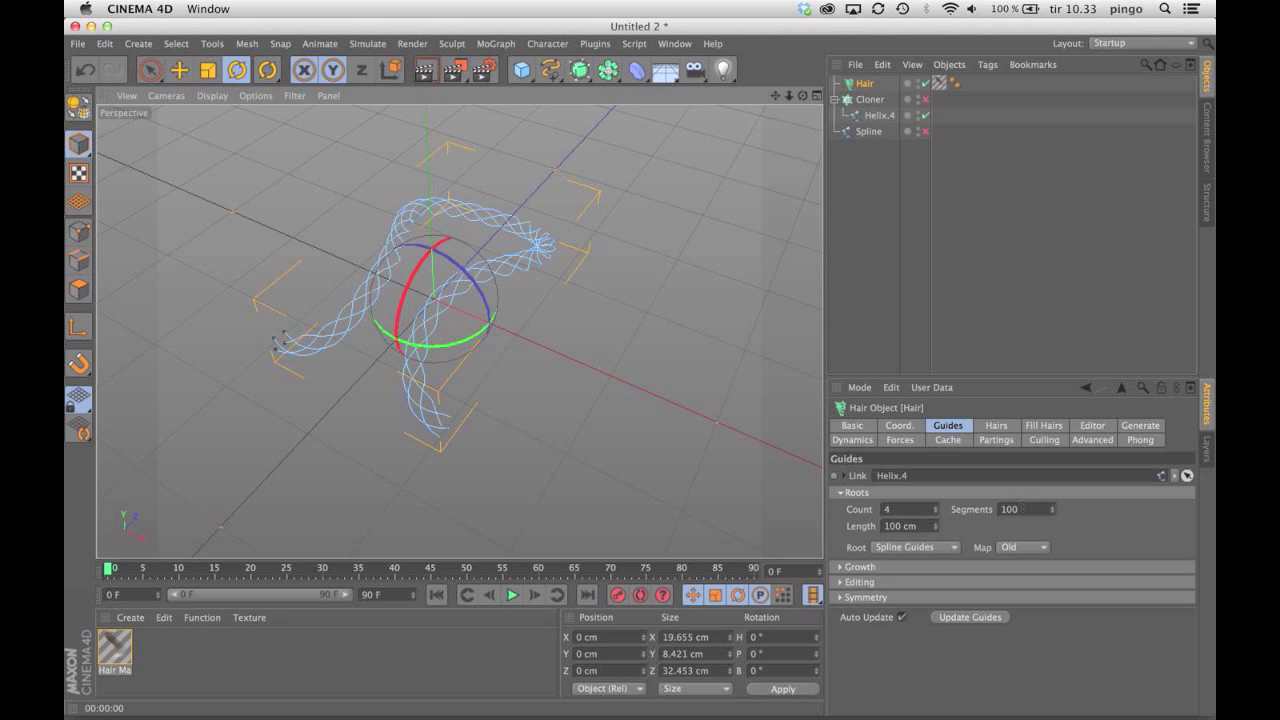
- Try lower segment counts on the hair guides and return the value to 100
{"action": "left_click", "coordinate": [1022, 509]}
{"action": "scroll", "coordinate": [1022, 509], "scroll_direction": "down", "scroll_amount": 7}
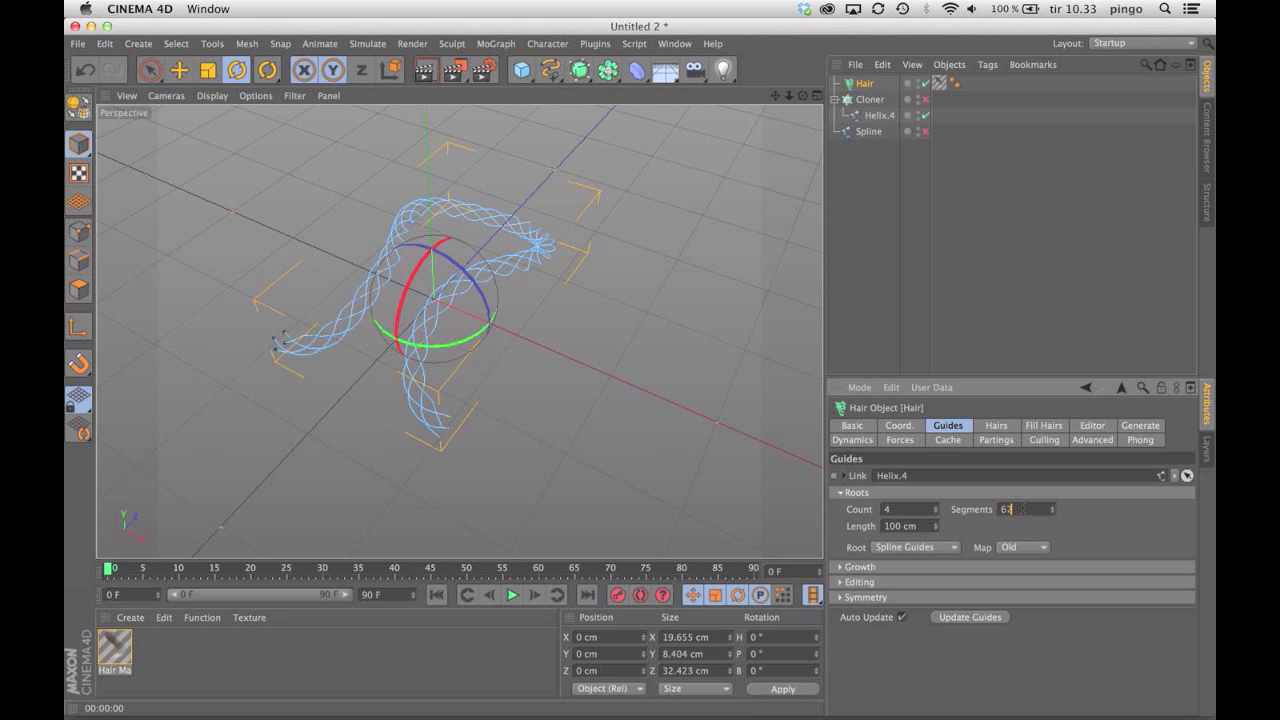
{"action": "scroll", "coordinate": [1022, 509], "scroll_direction": "up", "scroll_amount": 20}
{"action": "double_click", "coordinate": [1022, 509]}
- Open the hair material for editing and set its root and tip thickness to 0.2 cm
{"action": "double_click", "coordinate": [114, 648]}
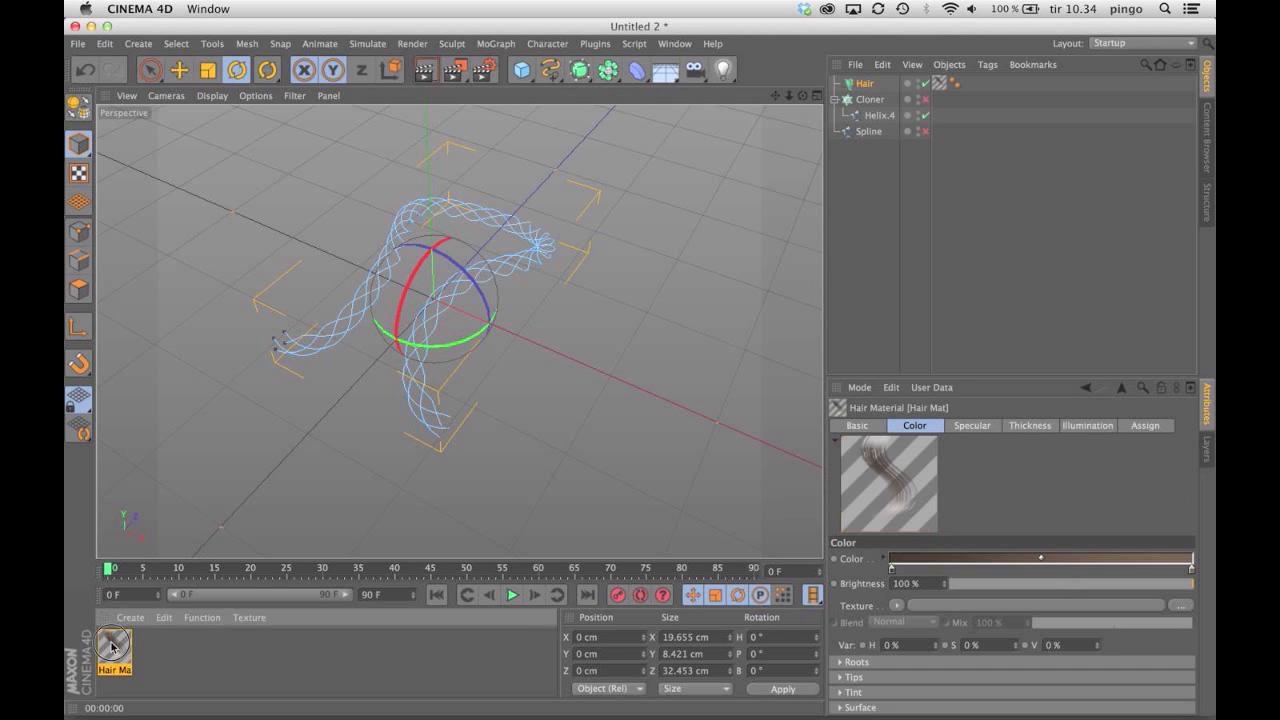
{"action": "left_click_drag", "start_coordinate": [534, 134], "coordinate": [810, 127]}
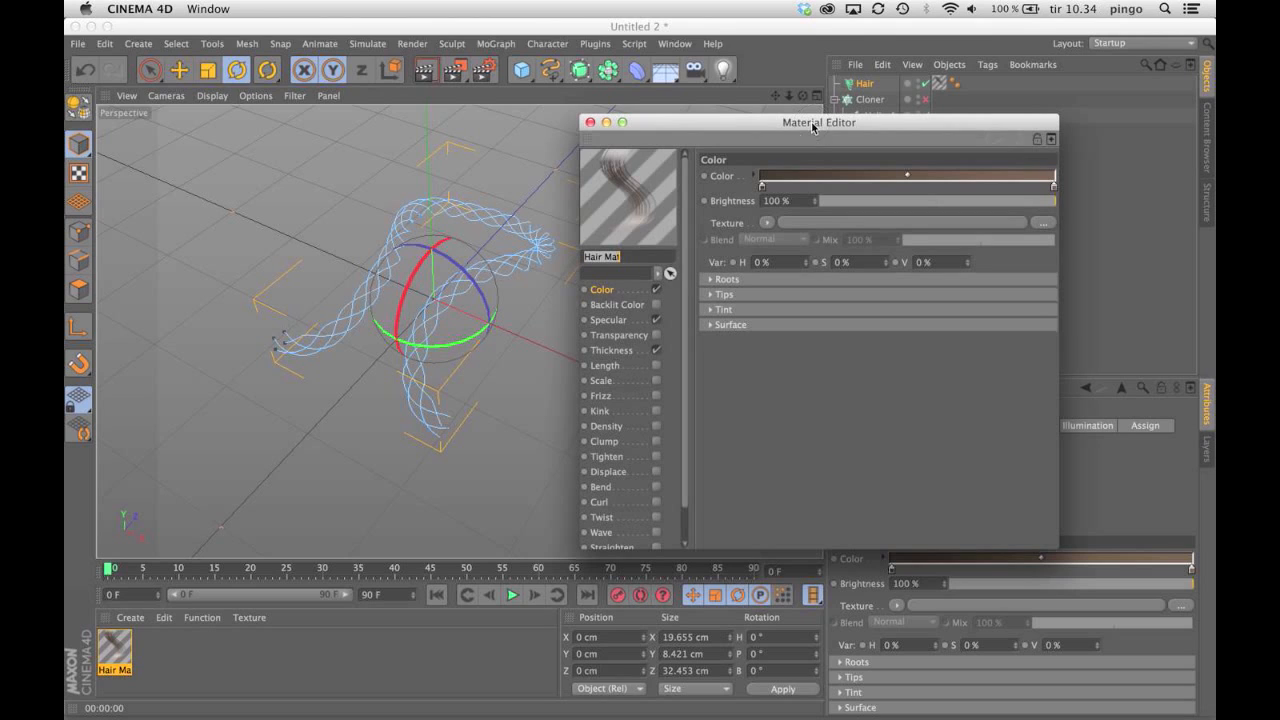
{"action": "left_click", "coordinate": [630, 350]}
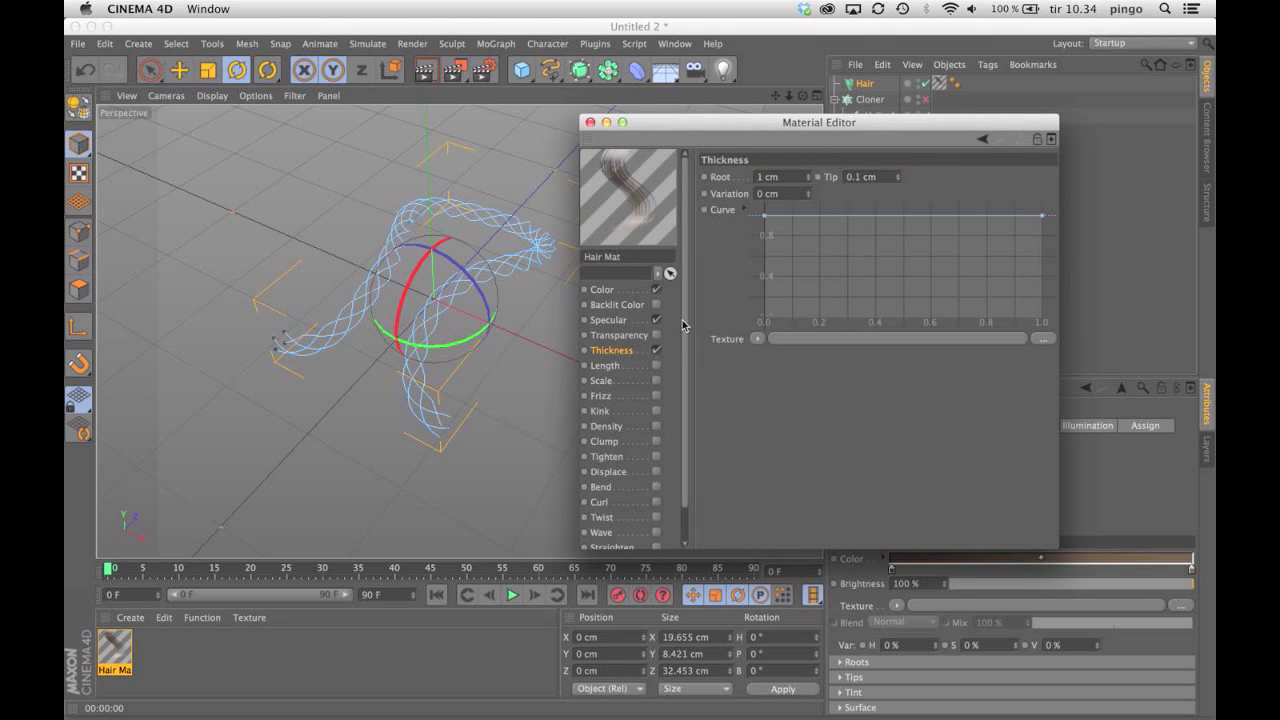
{"action": "double_click", "coordinate": [804, 176]}
{"action": "type", "text": "0.2"}
{"action": "key", "text": "Tab"}
{"action": "type", "text": "0.2"}
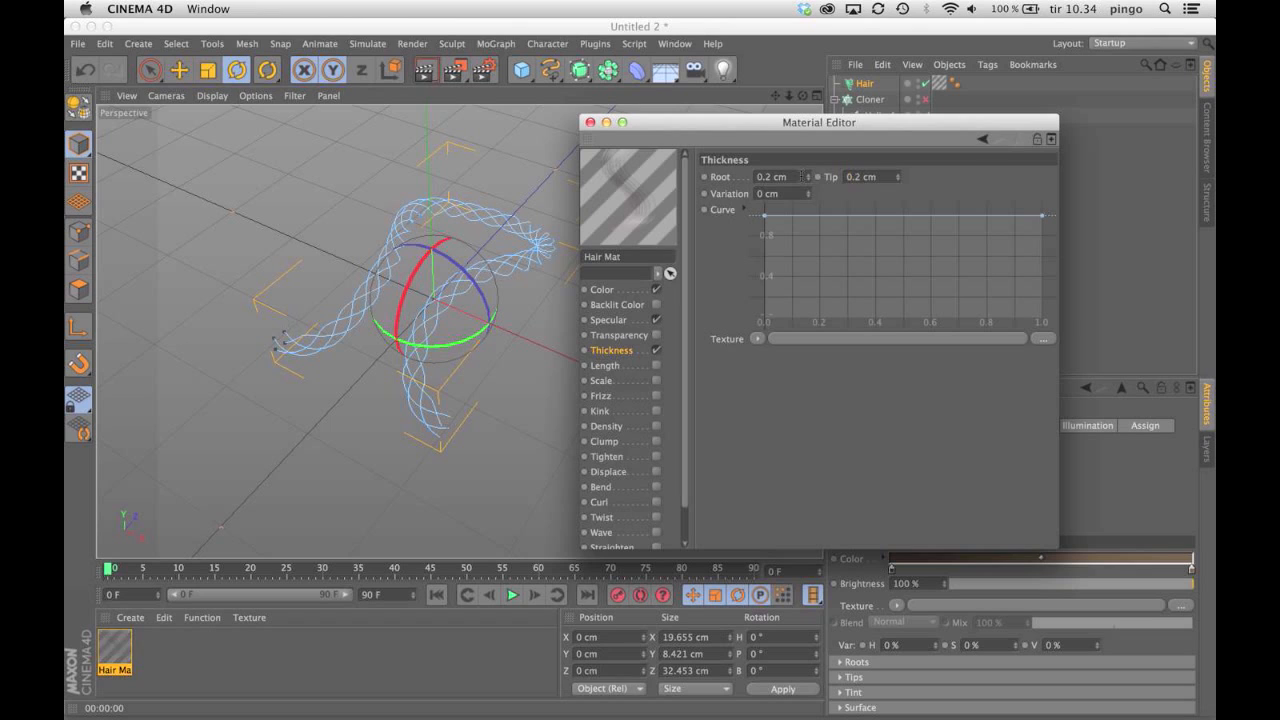
{"action": "key", "text": "Return"}
- Replace the hair material's brown colour gradient with a single bright cyan and render the rope in the view
{"action": "left_click", "coordinate": [610, 289]}
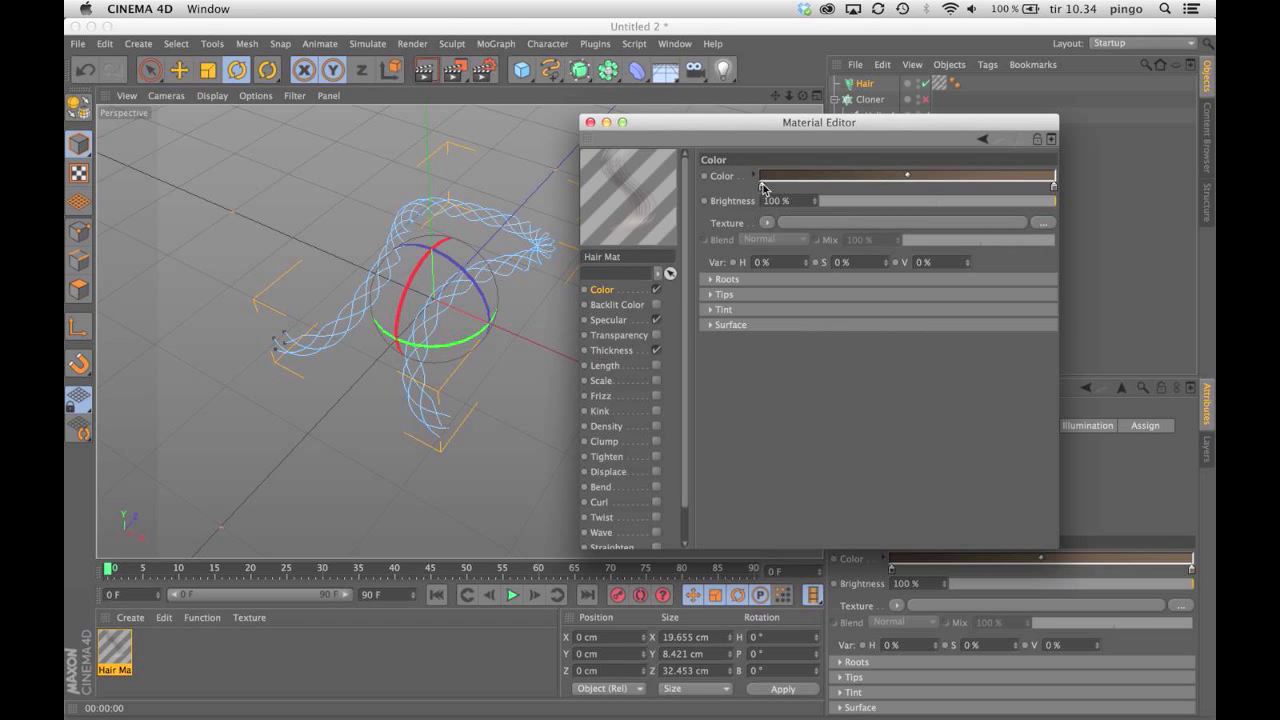
{"action": "left_click_drag", "start_coordinate": [763, 188], "coordinate": [851, 203]}
{"action": "double_click", "coordinate": [1053, 187]}
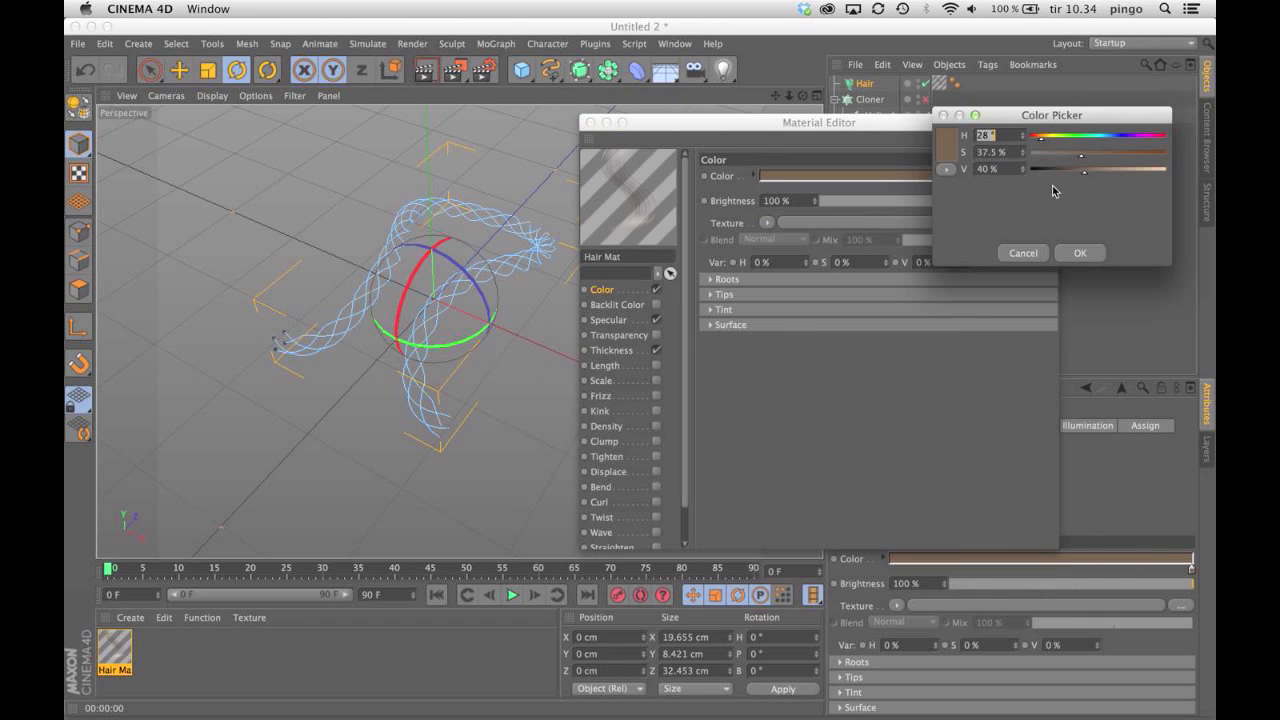
{"action": "mouse_move", "coordinate": [1097, 137]}
{"action": "left_mouse_down"}
{"action": "mouse_move", "coordinate": [1168, 154]}
{"action": "mouse_move", "coordinate": [1157, 171]}
{"action": "mouse_move", "coordinate": [1102, 138]}
{"action": "left_mouse_up"}
{"action": "left_click", "coordinate": [1080, 253]}
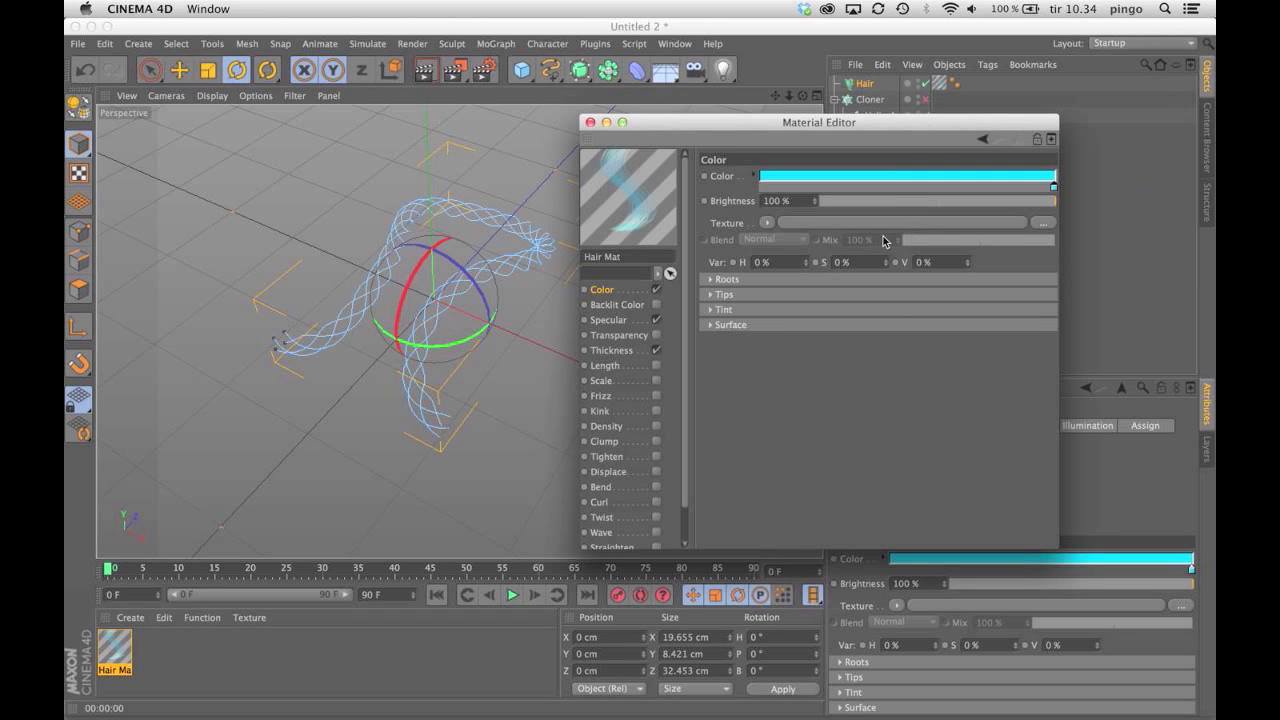
{"action": "left_click", "coordinate": [590, 122]}
{"action": "left_click", "coordinate": [426, 72]}
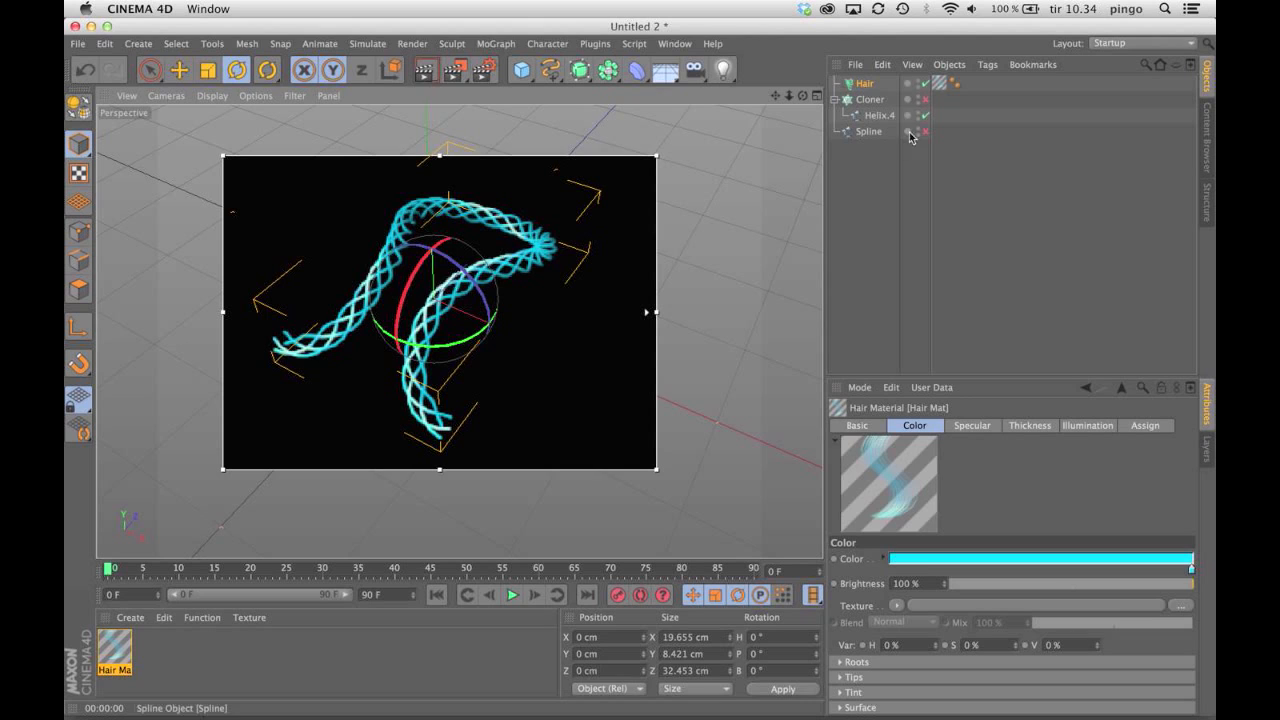
- Review the Hair object's root and growth settings for its hairs and set the cloning count to 20
{"action": "left_click", "coordinate": [866, 85]}
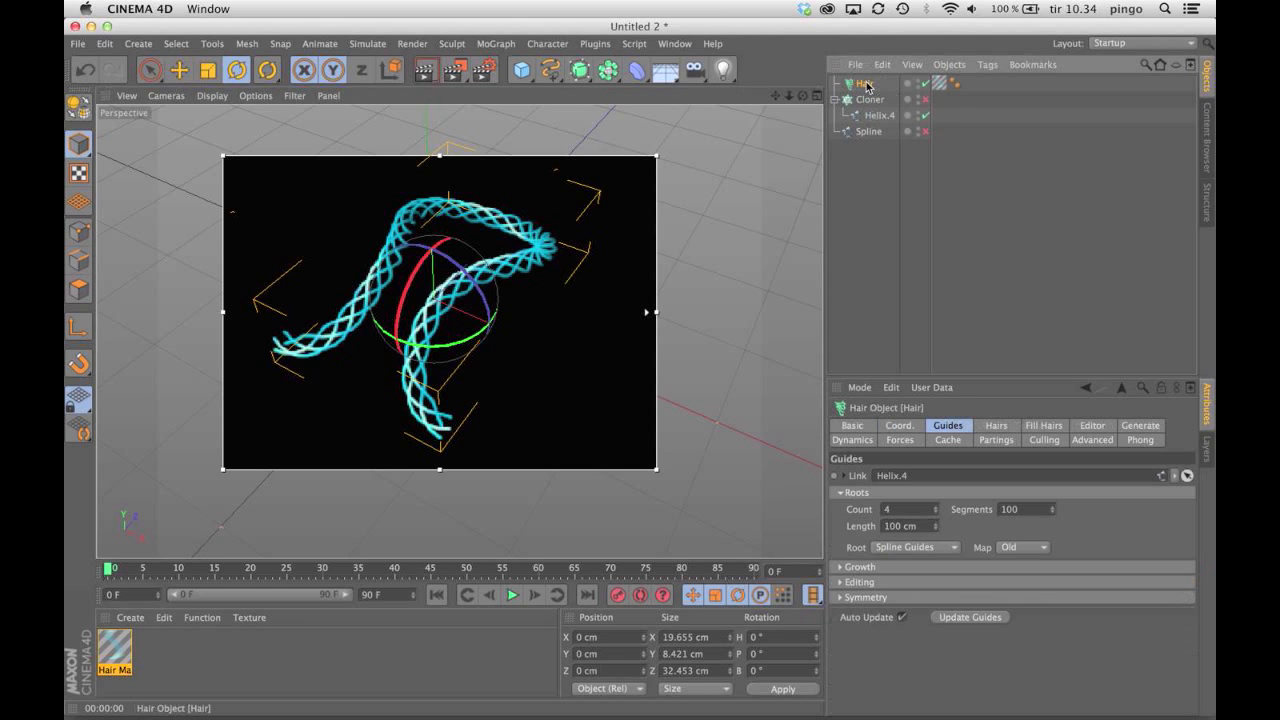
{"action": "left_click", "coordinate": [995, 426]}
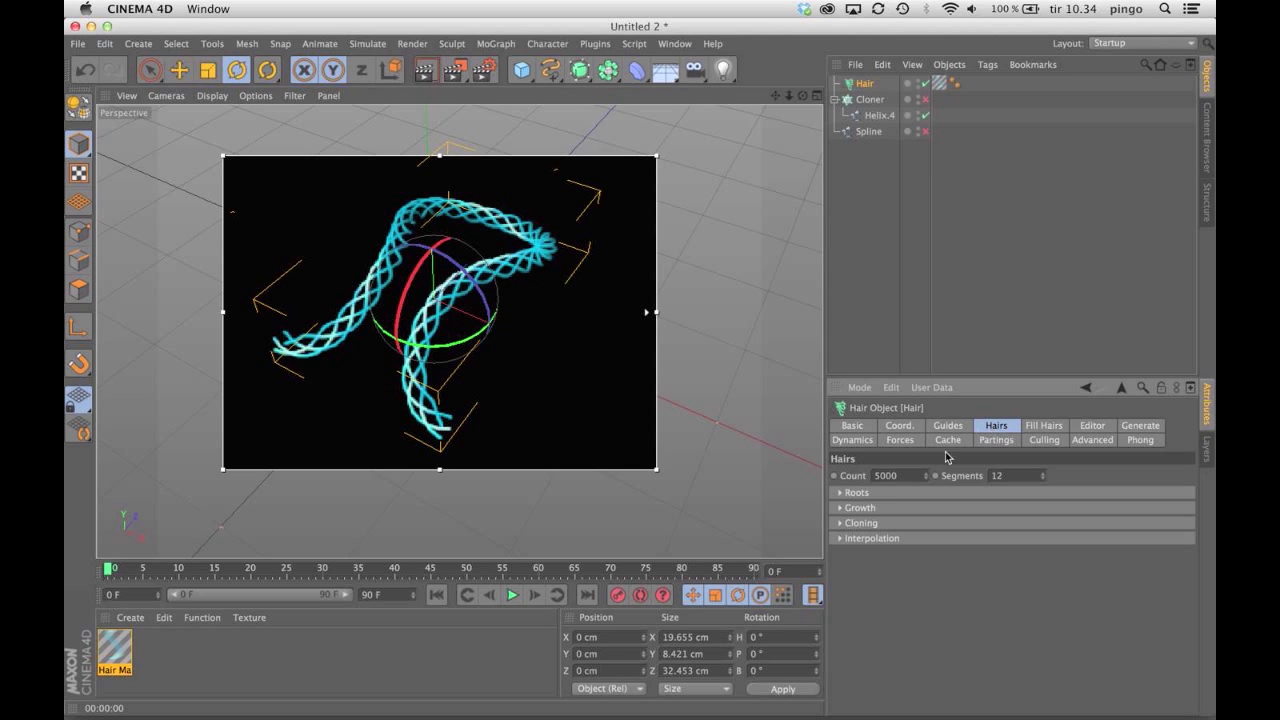
{"action": "left_click", "coordinate": [839, 493]}
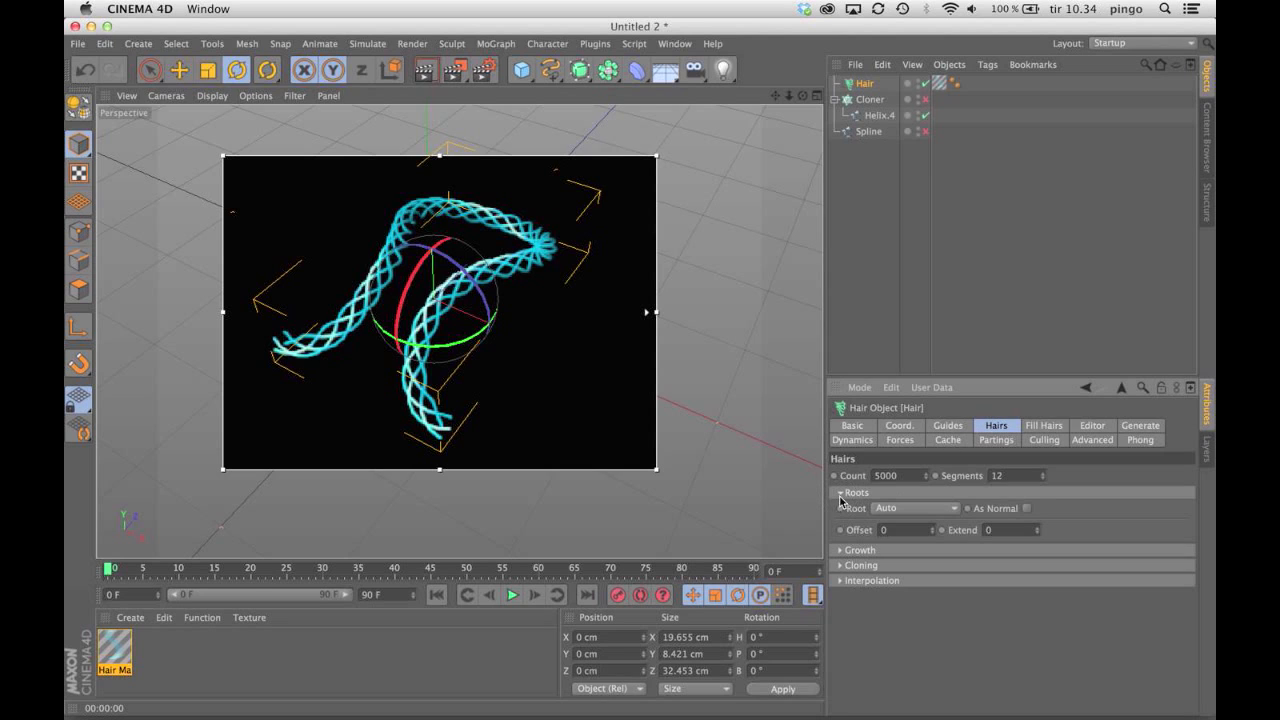
{"action": "left_click", "coordinate": [839, 493]}
{"action": "left_click", "coordinate": [839, 493]}
{"action": "left_click", "coordinate": [839, 493]}
{"action": "left_click", "coordinate": [840, 508]}
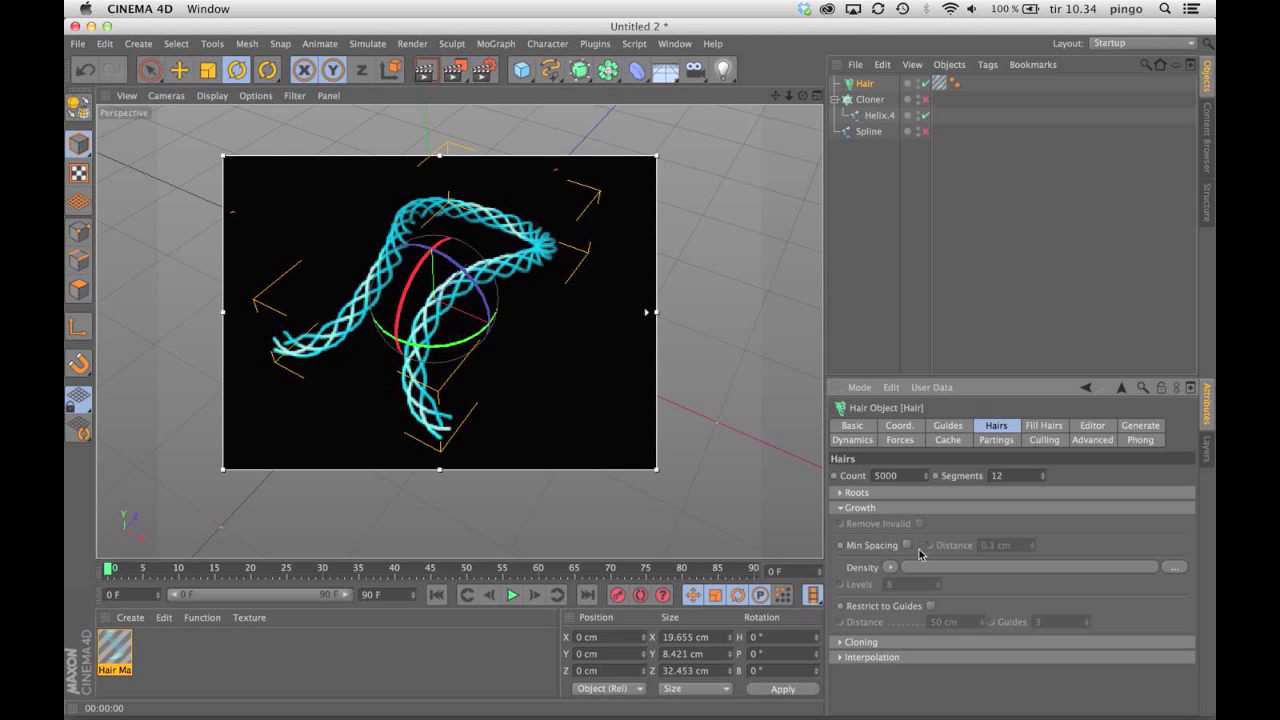
{"action": "left_click", "coordinate": [840, 508]}
{"action": "left_click", "coordinate": [840, 523]}
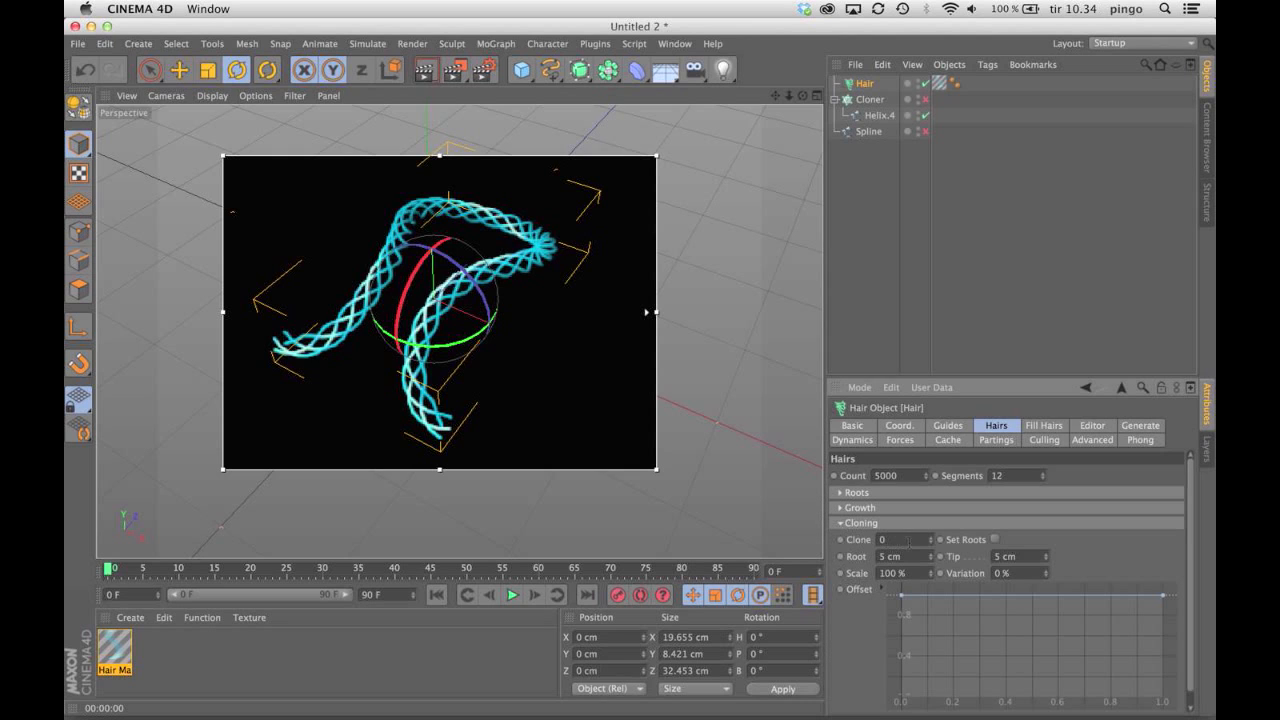
{"action": "type", "text": "20"}
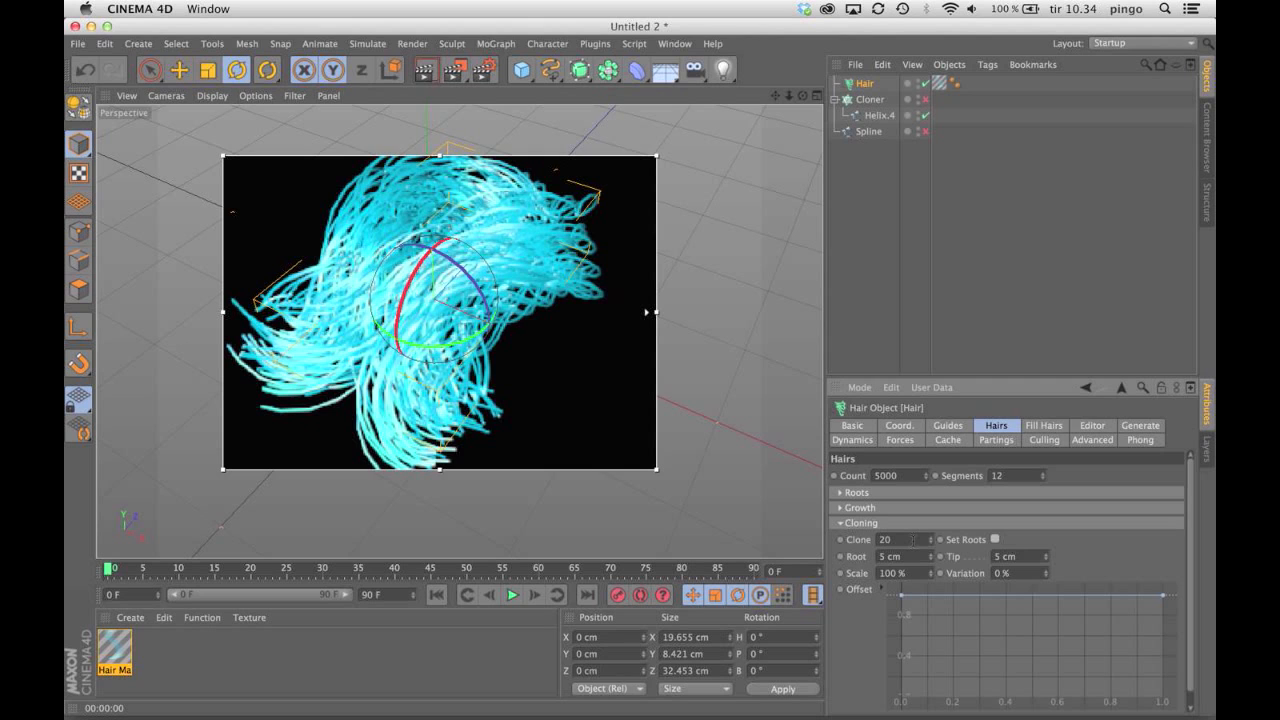
- Set the hair cloning root and tip offsets to 1 cm and the variation to 1 %
{"action": "double_click", "coordinate": [905, 556]}
{"action": "type", "text": "1"}
{"action": "key", "text": "Tab"}
{"action": "type", "text": "1"}
{"action": "key", "text": "Tab"}
{"action": "key", "text": "Tab"}
{"action": "type", "text": "1"}
{"action": "key", "text": "Tab"}
{"action": "double_click", "coordinate": [916, 557]}
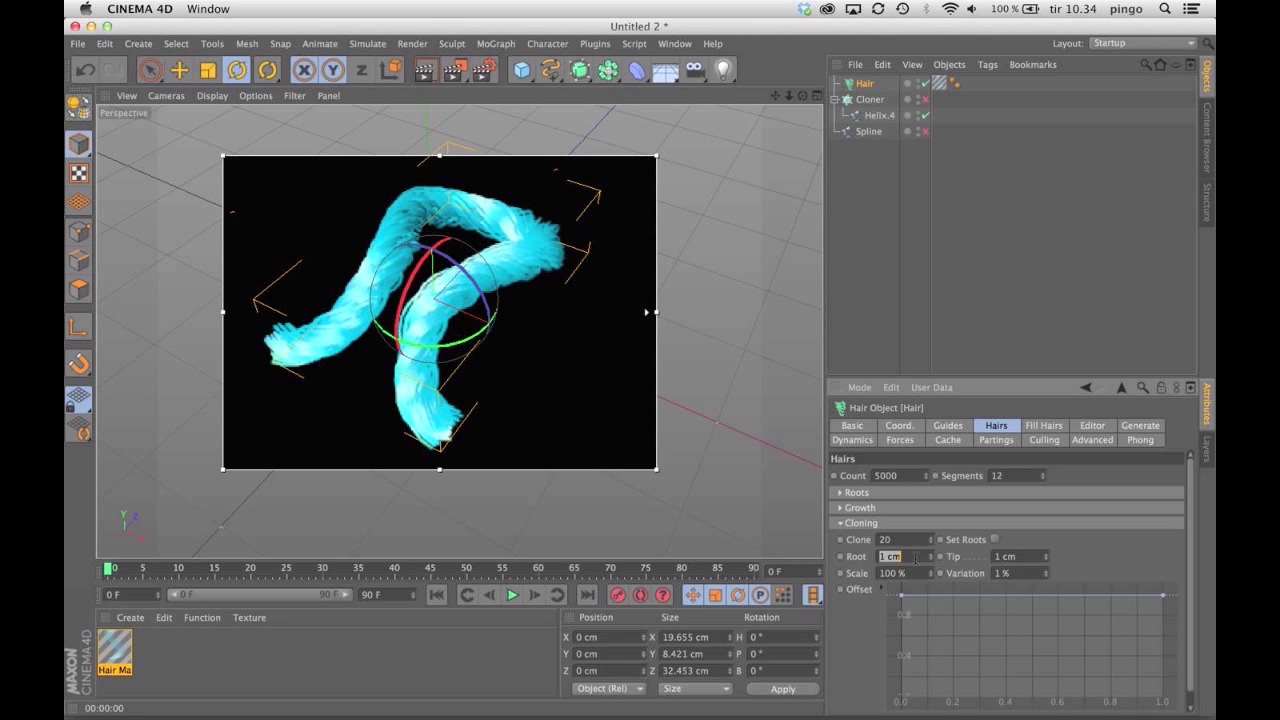
- Reduce the hair clone count to 10, test different cloning variations and end on 18 %
{"action": "left_click", "coordinate": [914, 540]}
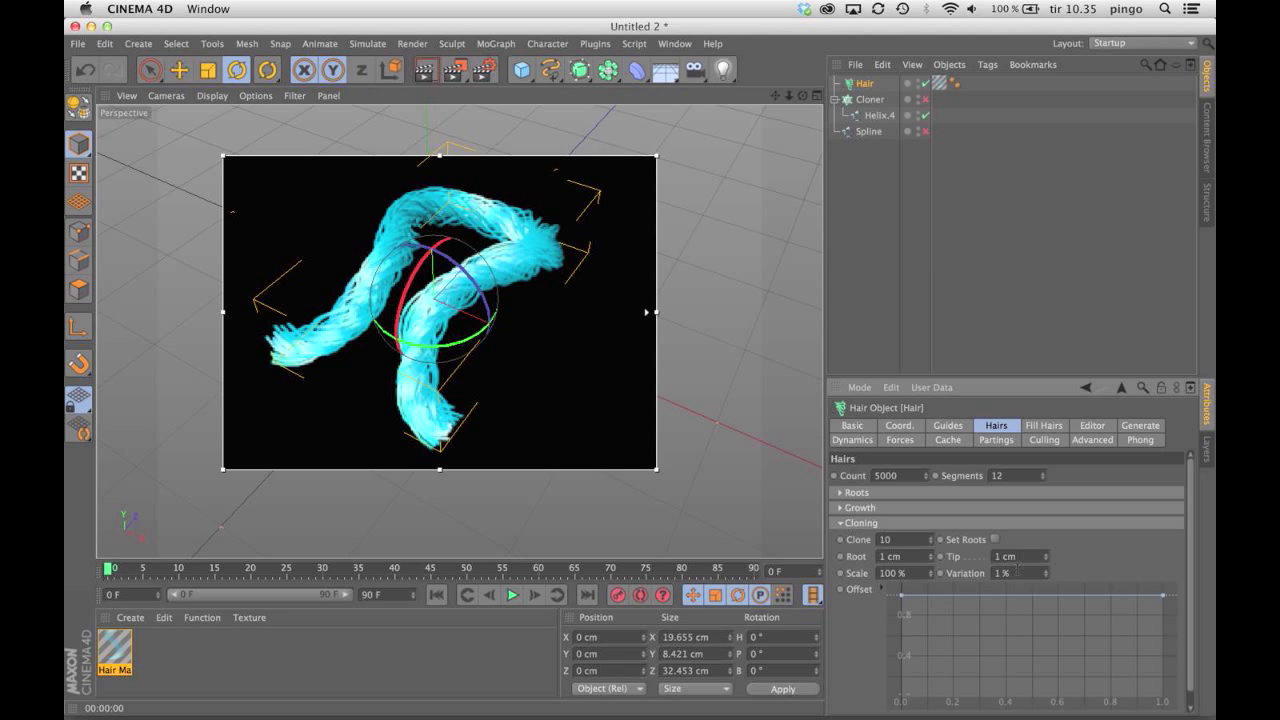
{"action": "scroll", "coordinate": [1017, 573], "scroll_direction": "down", "scroll_amount": 1}
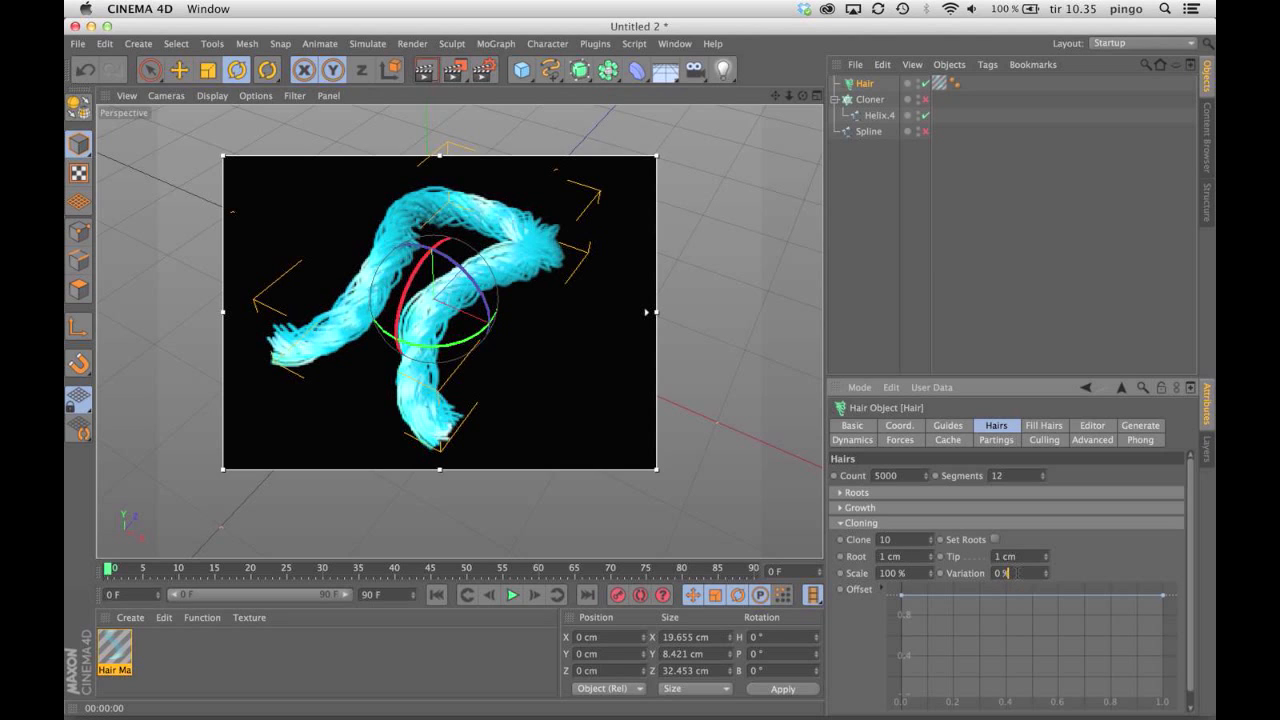
{"action": "scroll", "coordinate": [1017, 573], "scroll_direction": "up", "scroll_amount": 20}
{"action": "scroll", "coordinate": [1017, 573], "scroll_direction": "down", "scroll_amount": 15}
{"action": "scroll", "coordinate": [1016, 591], "scroll_direction": "down", "scroll_amount": 5}
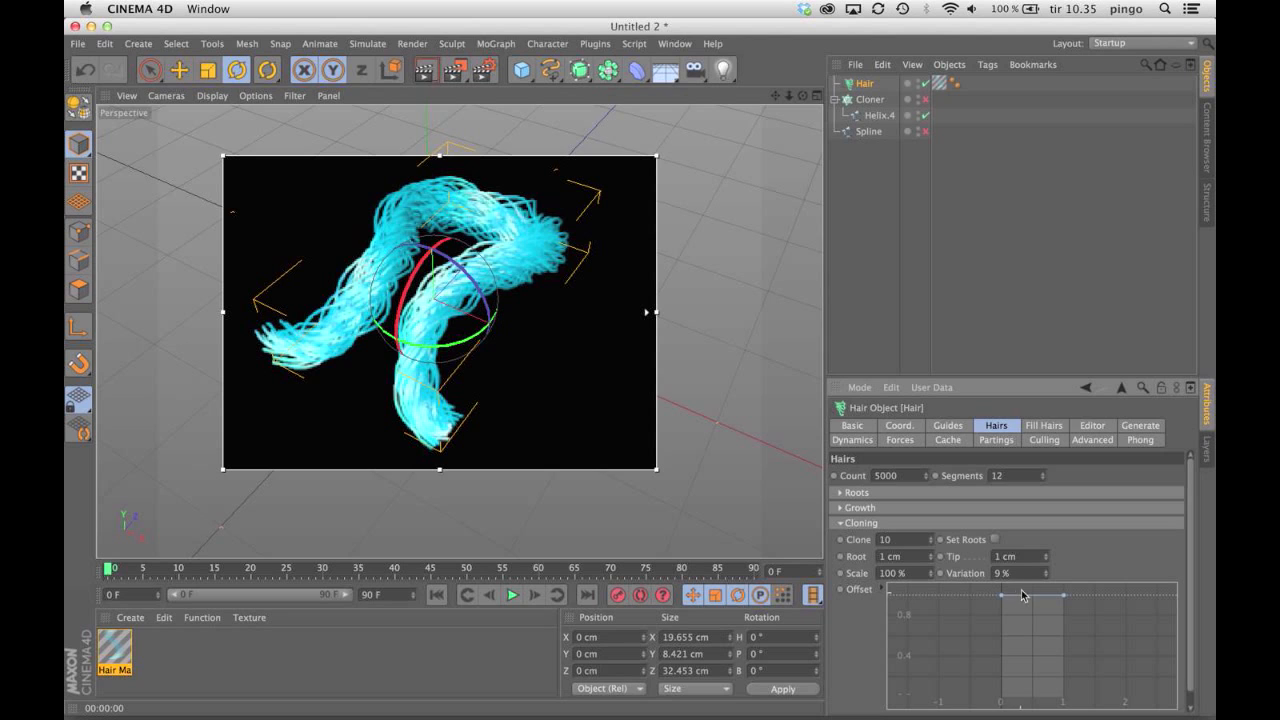
{"action": "scroll", "coordinate": [1017, 573], "scroll_direction": "down", "scroll_amount": 5}
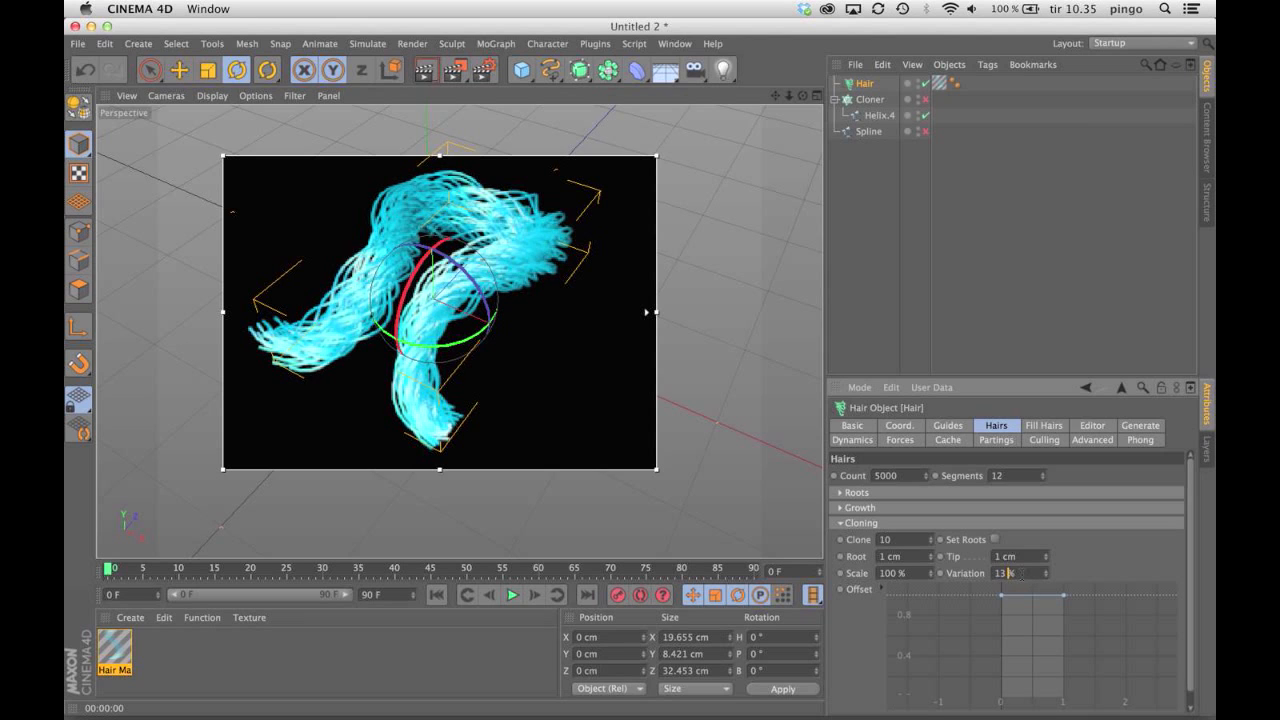
{"action": "scroll", "coordinate": [1018, 573], "scroll_direction": "down", "scroll_amount": 4}
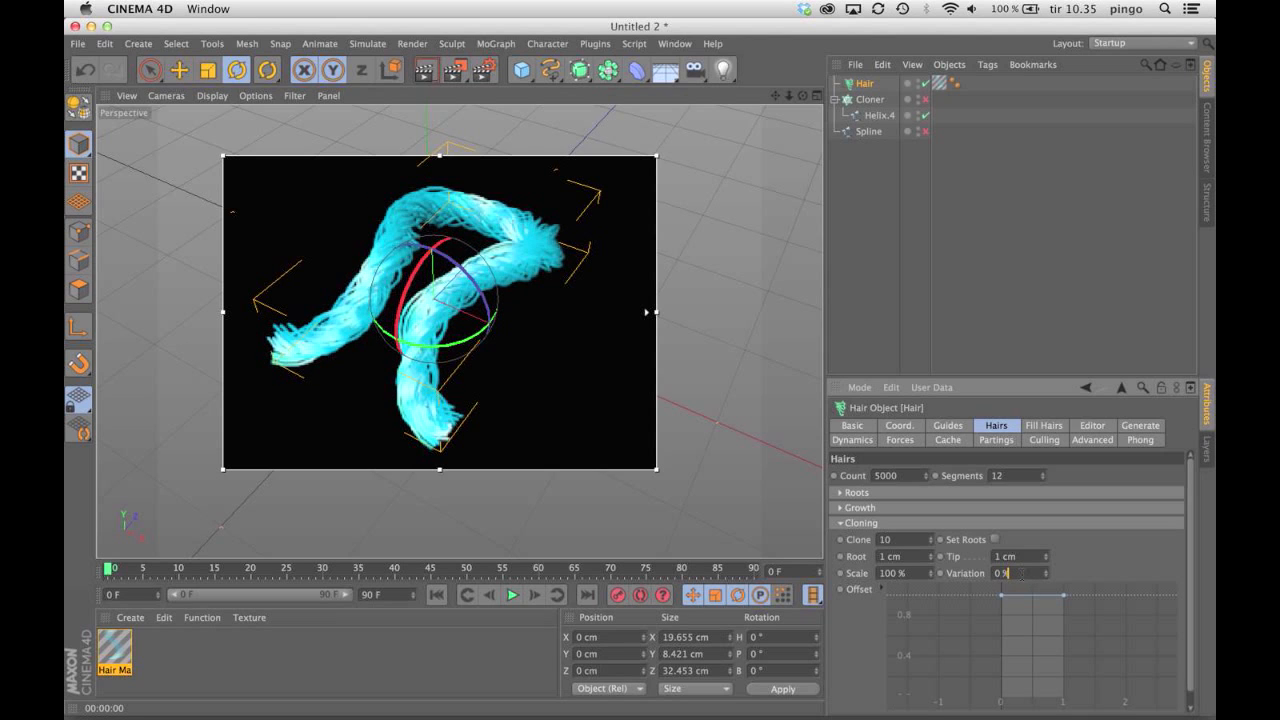
{"action": "scroll", "coordinate": [1018, 573], "scroll_direction": "up", "scroll_amount": 10}
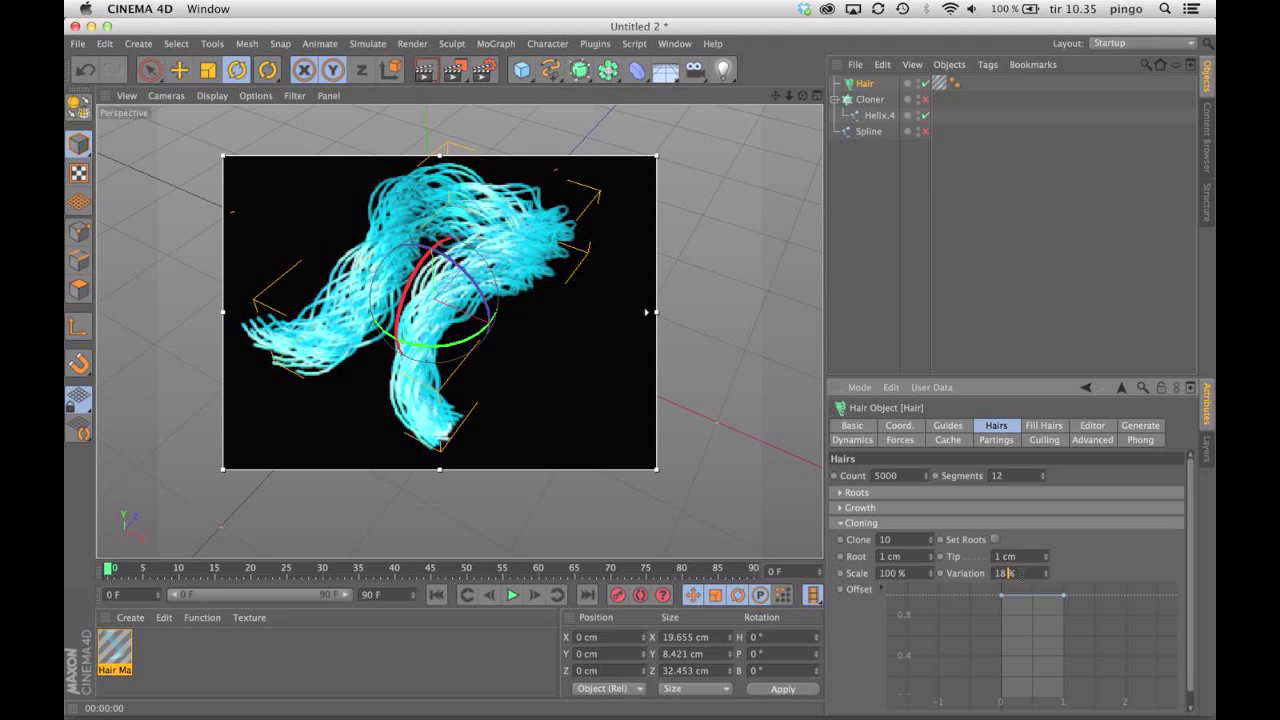
- Test higher hair cloning variations such as 47 %, then set the variation to 0 % and the clone count to 5
{"action": "scroll", "coordinate": [1010, 573], "scroll_direction": "up", "scroll_amount": 14}
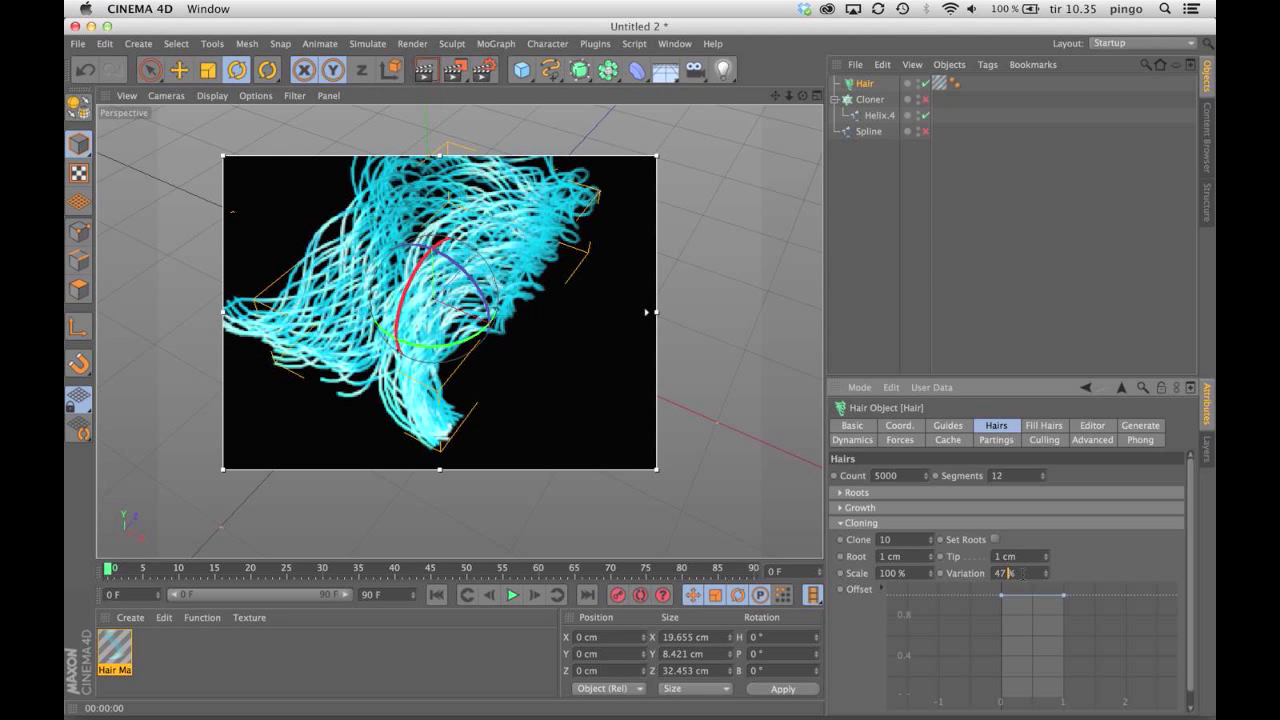
{"action": "scroll", "coordinate": [1010, 573], "scroll_direction": "up", "scroll_amount": 5}
{"action": "scroll", "coordinate": [1010, 573], "scroll_direction": "down", "scroll_amount": 20}
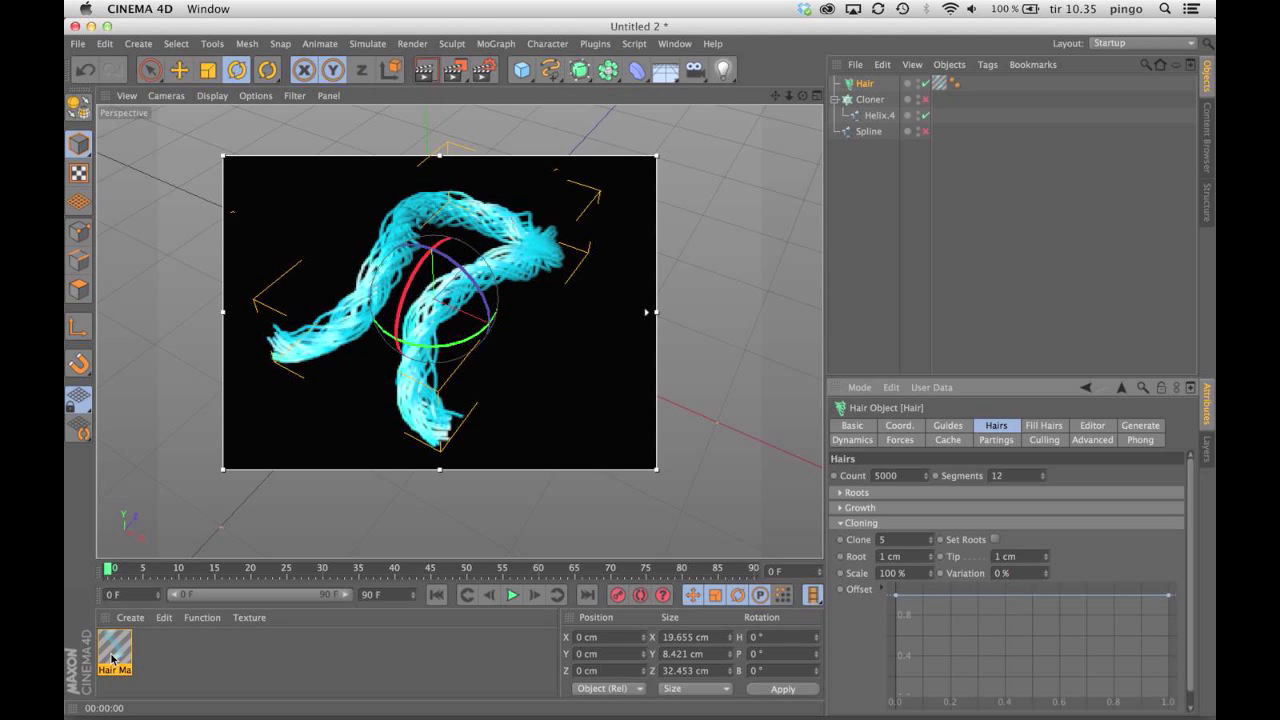
- Set the hair material's thickness to 0.4 cm at both root and tip and close the Material Editor
{"action": "double_click", "coordinate": [112, 652]}
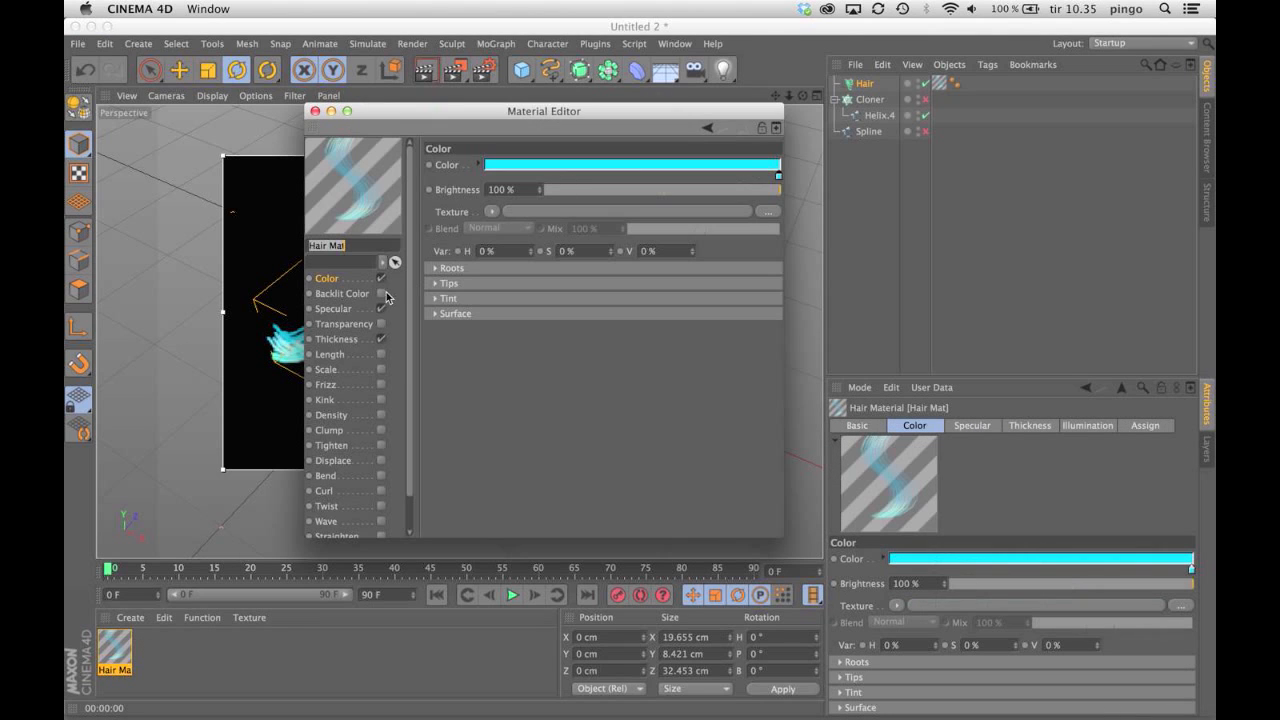
{"action": "left_click", "coordinate": [362, 342]}
{"action": "left_click", "coordinate": [508, 165]}
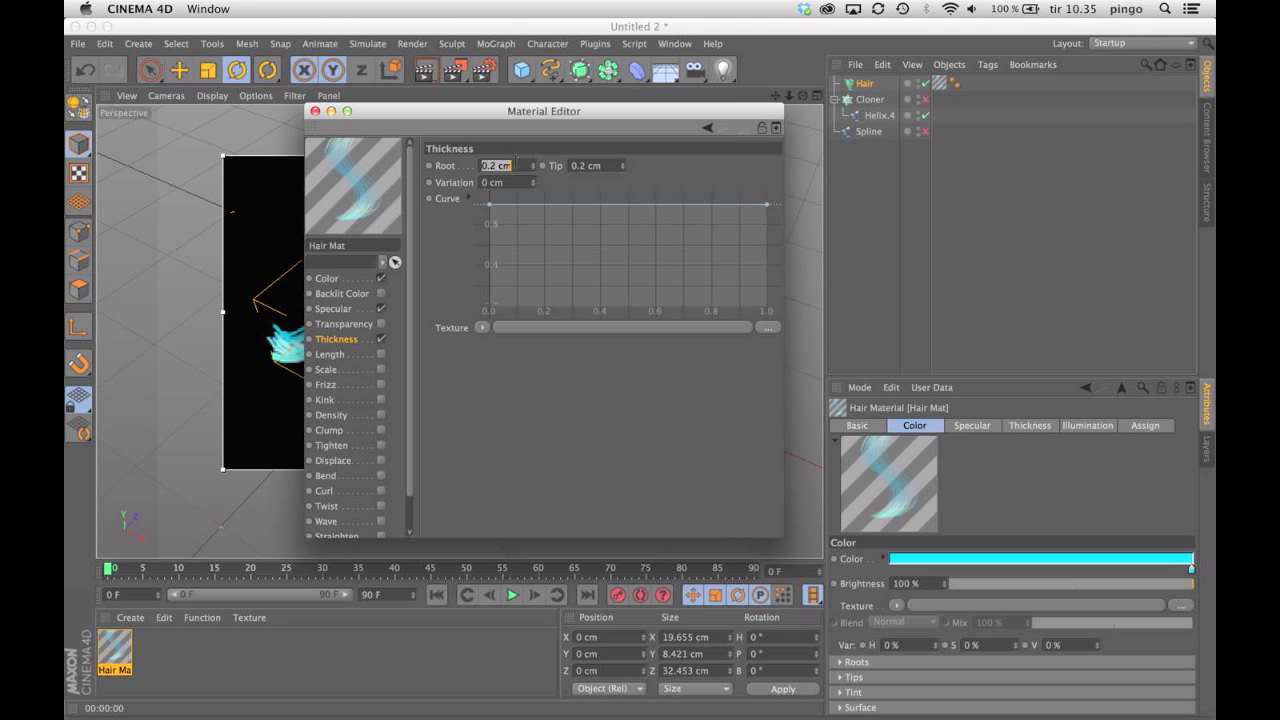
{"action": "type", "text": "0.4"}
{"action": "key", "text": "Tab"}
{"action": "type", "text": "0.4"}
{"action": "key", "text": "Return"}
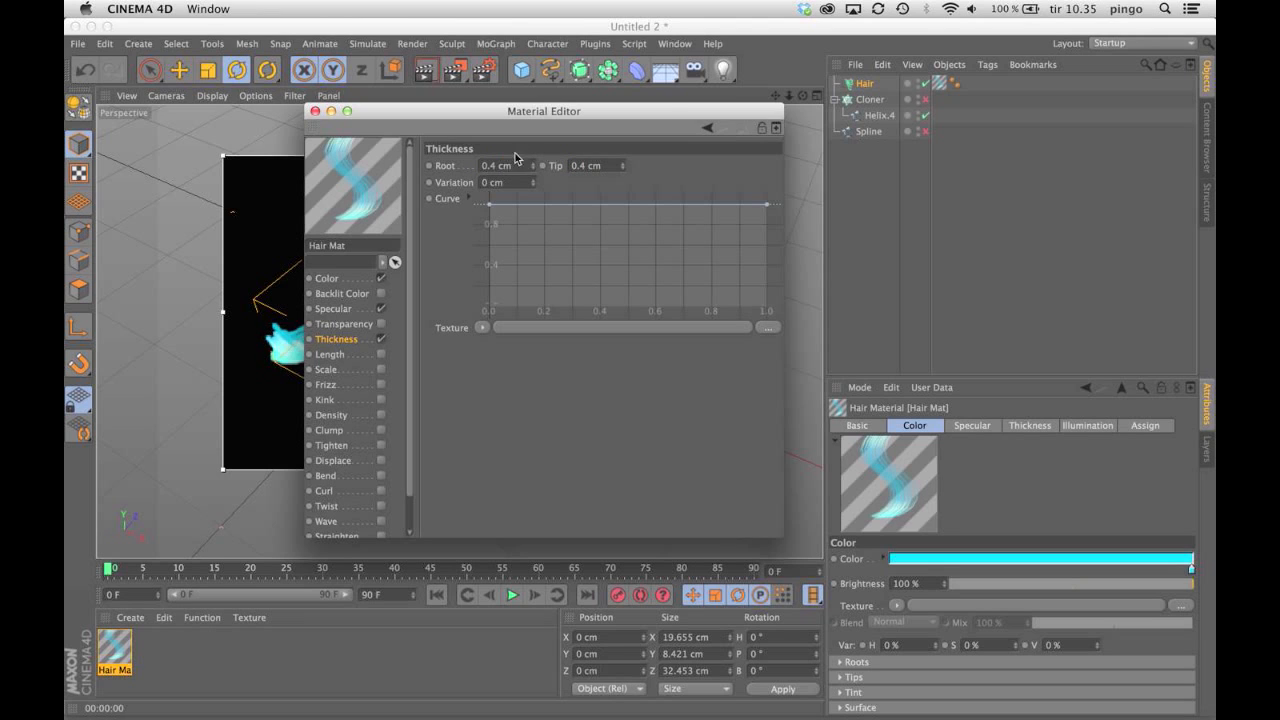
{"action": "left_click", "coordinate": [315, 111]}
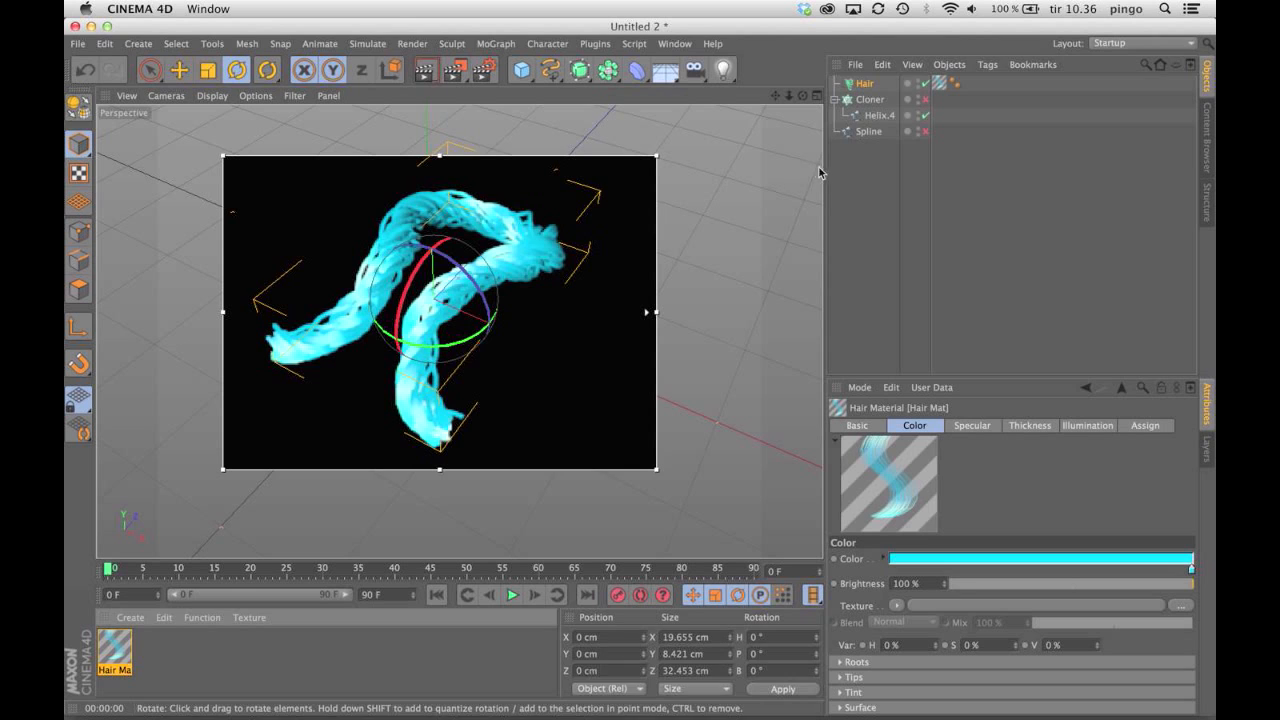
- Add an omni light and move it away from the rope to about X -414 cm, Y 317 cm, Z 332 cm
{"action": "left_click", "coordinate": [725, 182]}
{"action": "scroll", "coordinate": [693, 195], "scroll_direction": "down", "scroll_amount": 3}
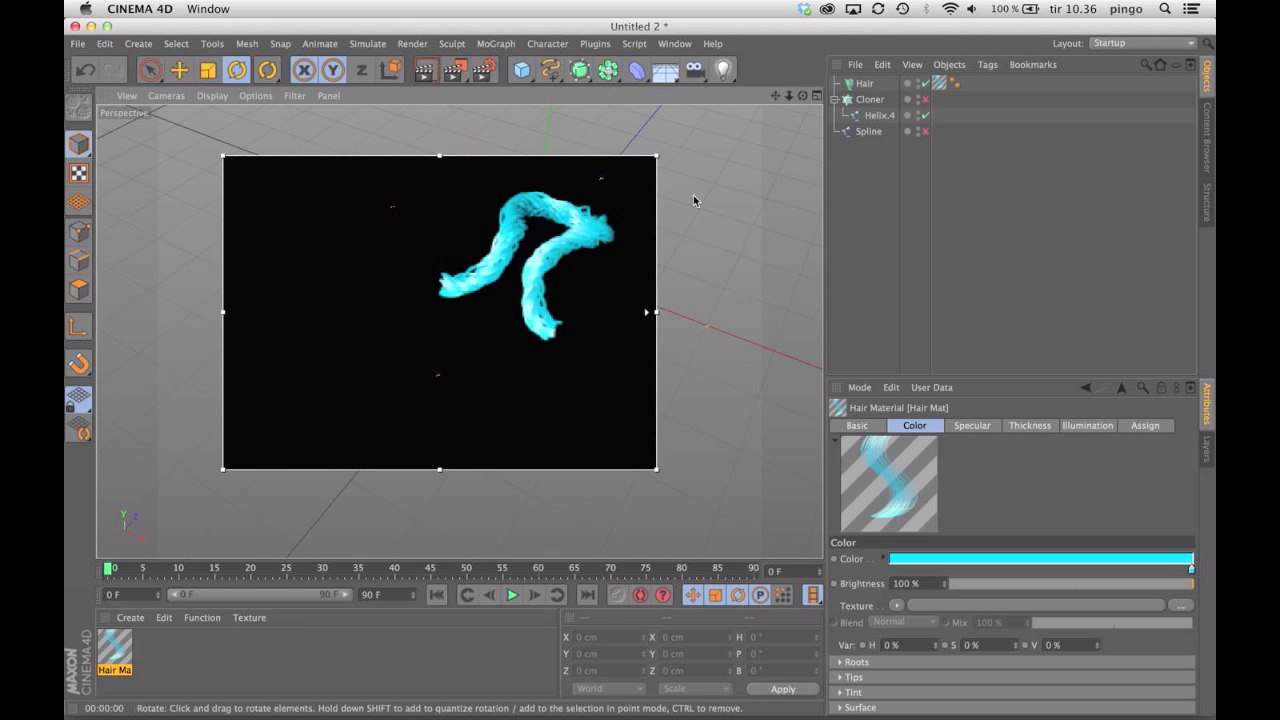
{"action": "key", "text": "alt+r"}
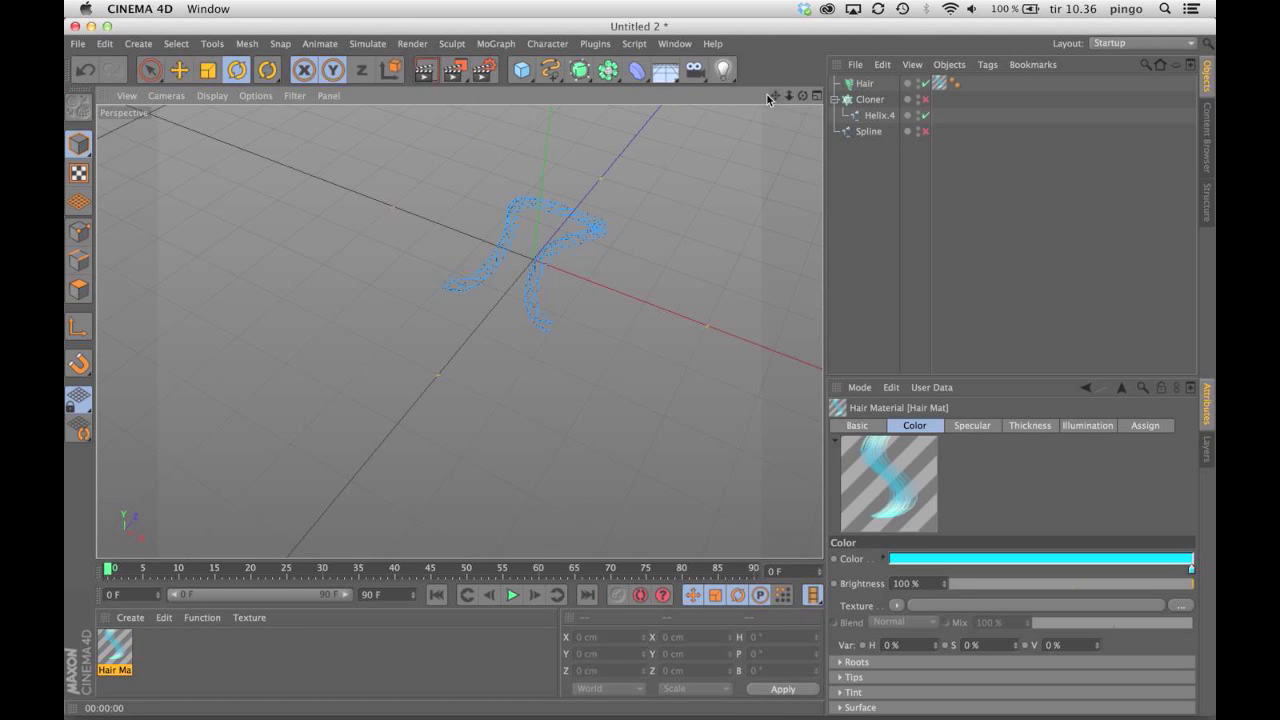
{"action": "left_click_drag", "start_coordinate": [775, 96], "coordinate": [680, 152]}
{"action": "left_click_drag", "start_coordinate": [789, 97], "coordinate": [787, 99]}
{"action": "left_click", "coordinate": [723, 69]}
{"action": "left_click", "coordinate": [817, 95]}
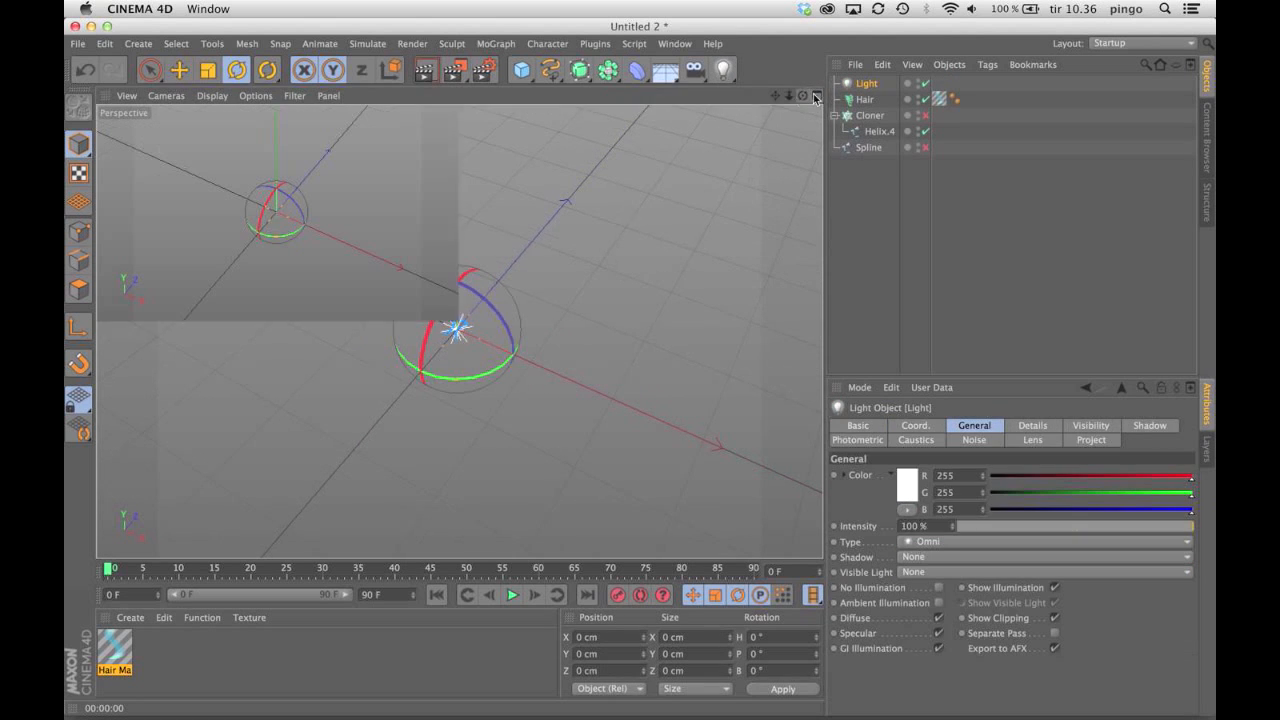
{"action": "left_click", "coordinate": [180, 71]}
{"action": "left_click_drag", "start_coordinate": [718, 416], "coordinate": [641, 199]}
- Set the light's shadow type to Shadow Maps (Soft)
{"action": "left_click", "coordinate": [866, 83]}
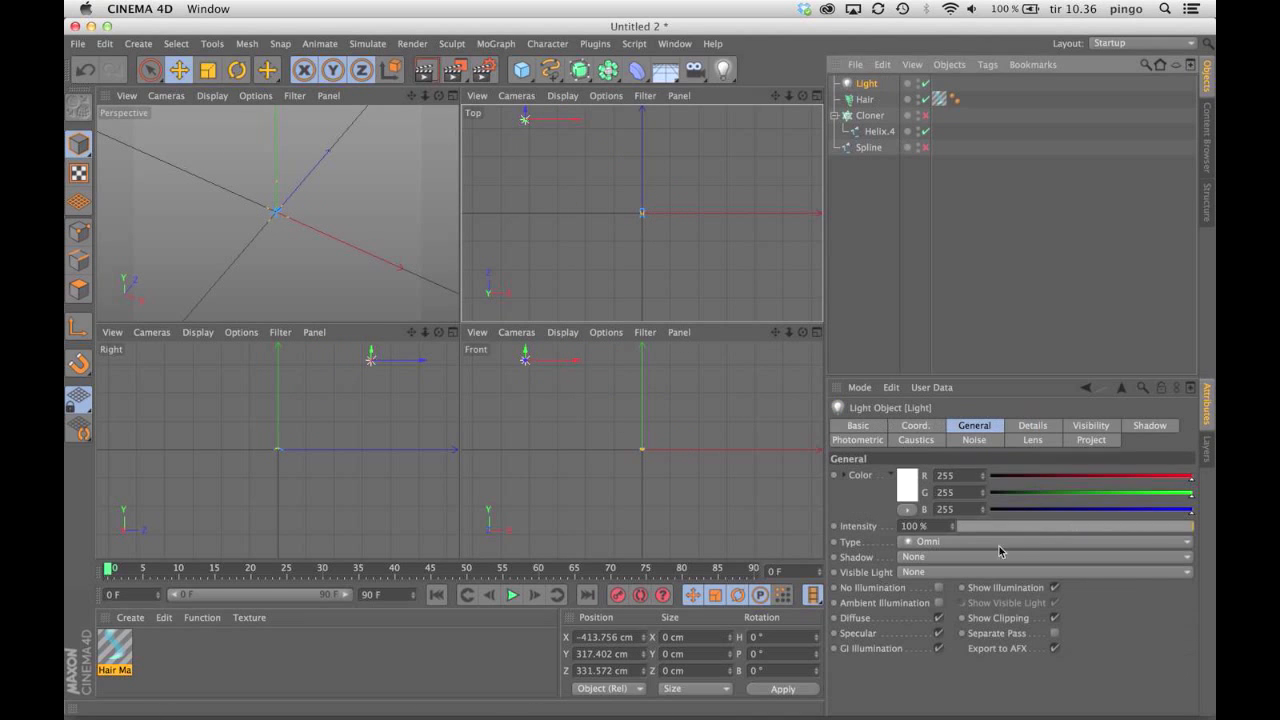
{"action": "left_click", "coordinate": [915, 557]}
{"action": "left_click", "coordinate": [930, 572]}
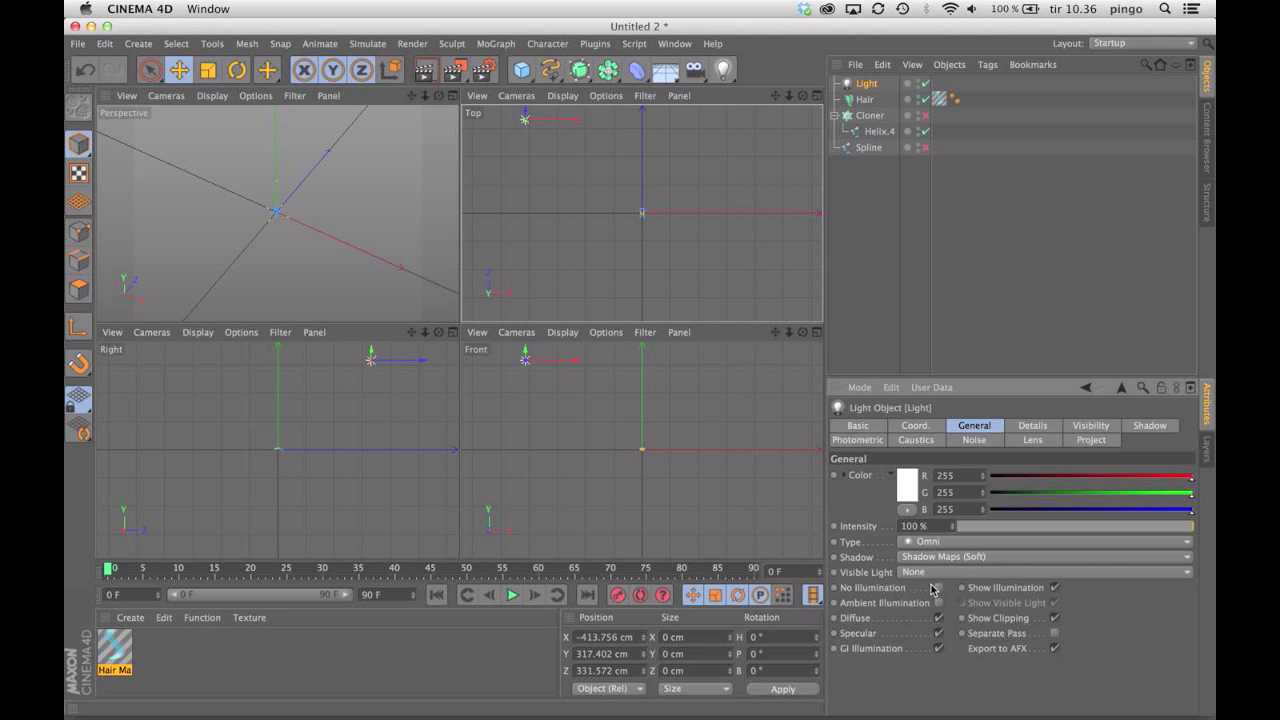
- Frame the Helix.4 rope in the perspective view and render it to check the lighting and shadows
{"action": "left_click", "coordinate": [879, 131]}
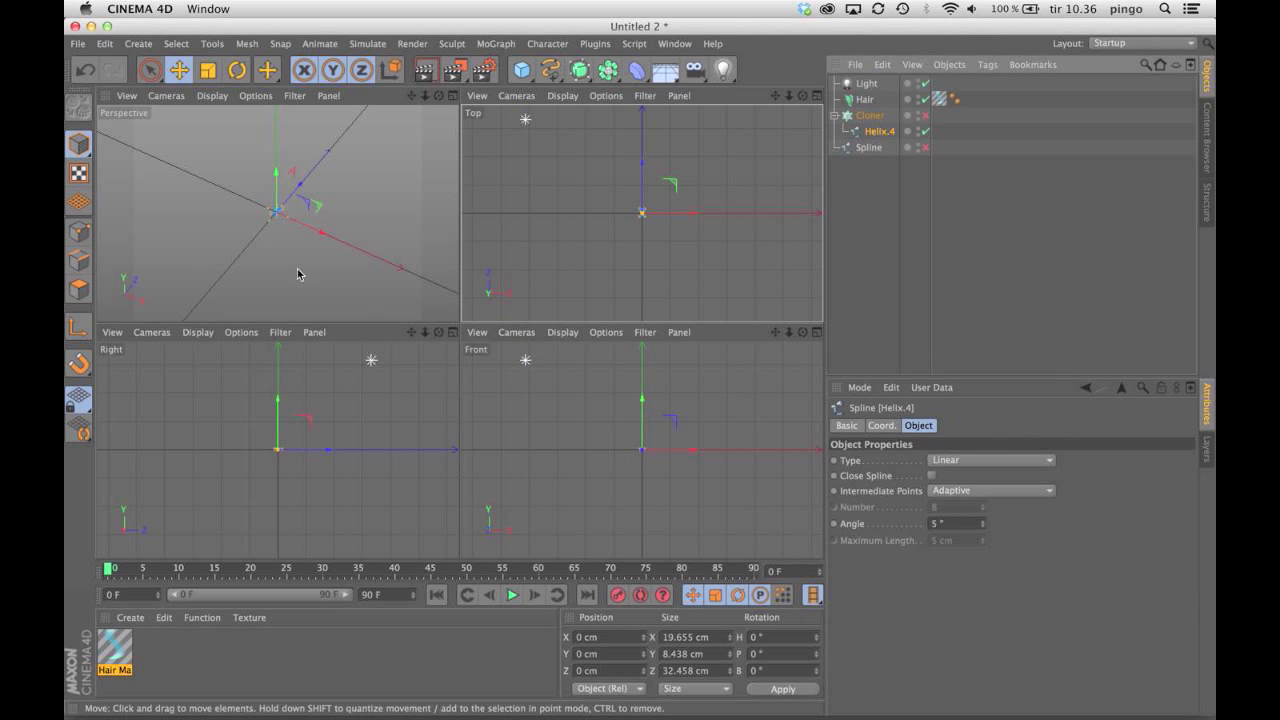
{"action": "left_click", "coordinate": [425, 70]}
{"action": "left_click_drag", "start_coordinate": [411, 96], "coordinate": [444, 94]}
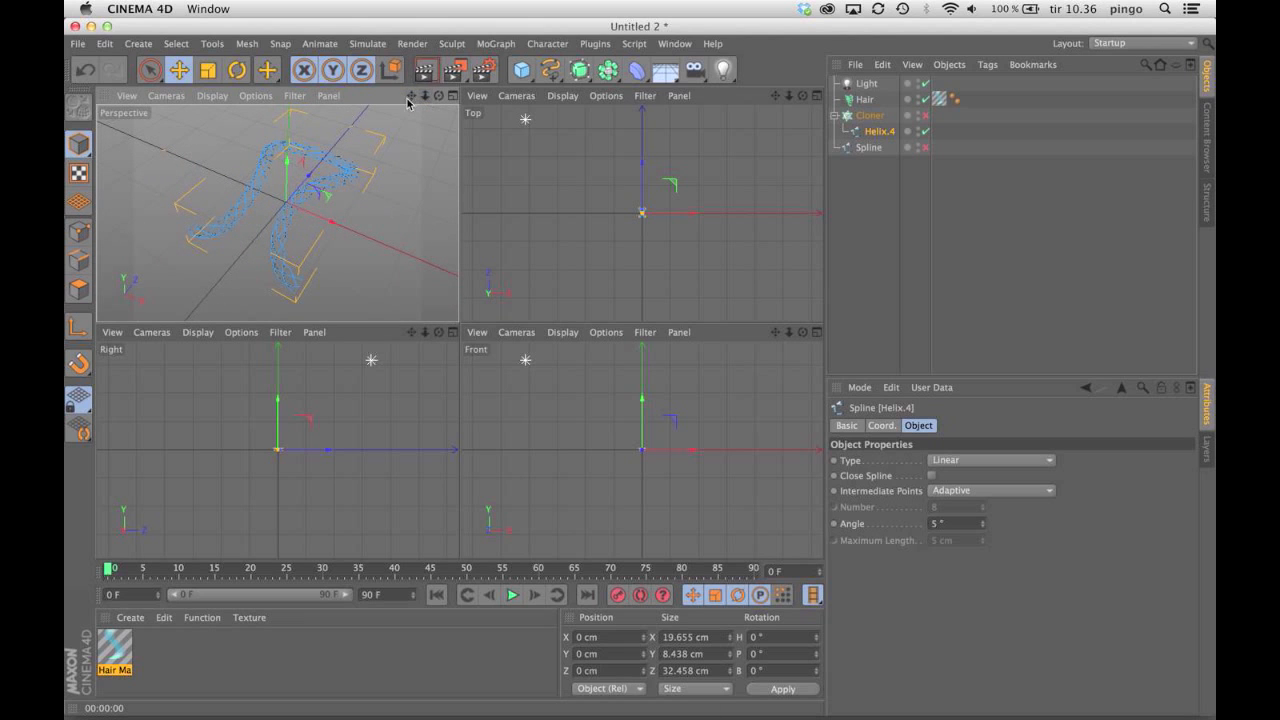
{"action": "left_click", "coordinate": [418, 74]}
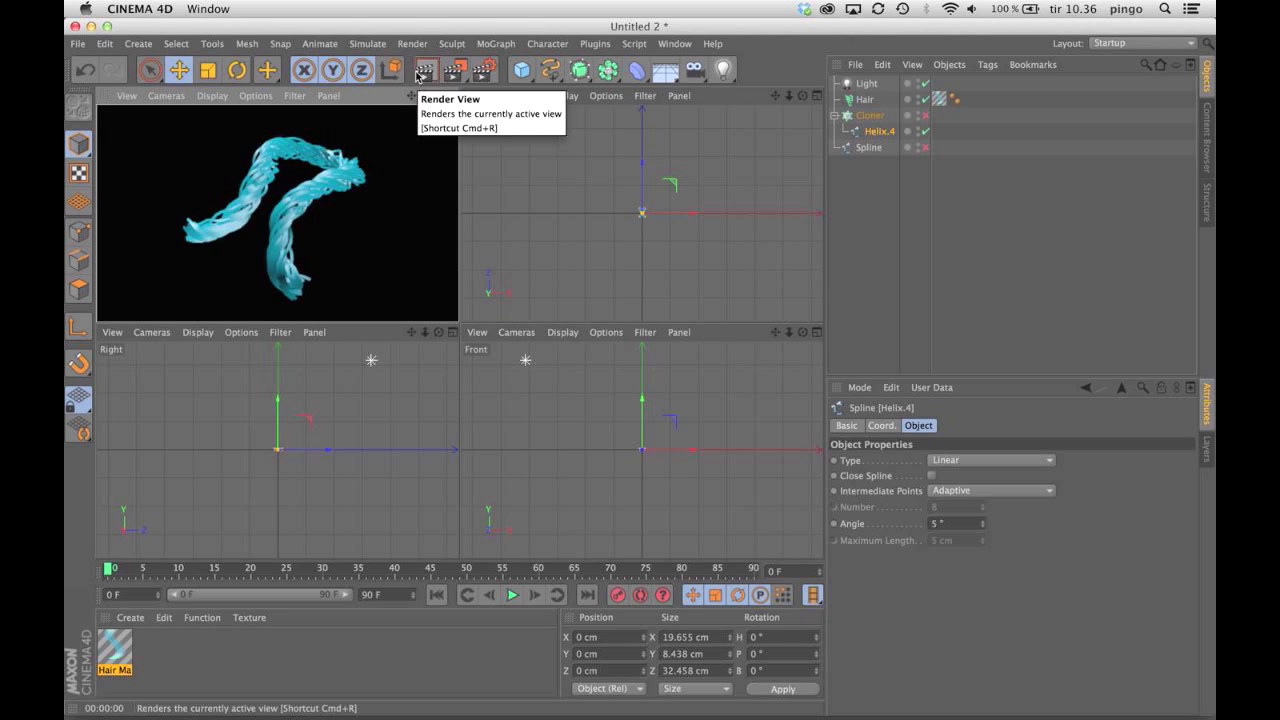
- Set the Hair Render shadow map size to 1000x1000 and render the perspective view again
{"action": "left_click_drag", "start_coordinate": [425, 96], "coordinate": [428, 103]}
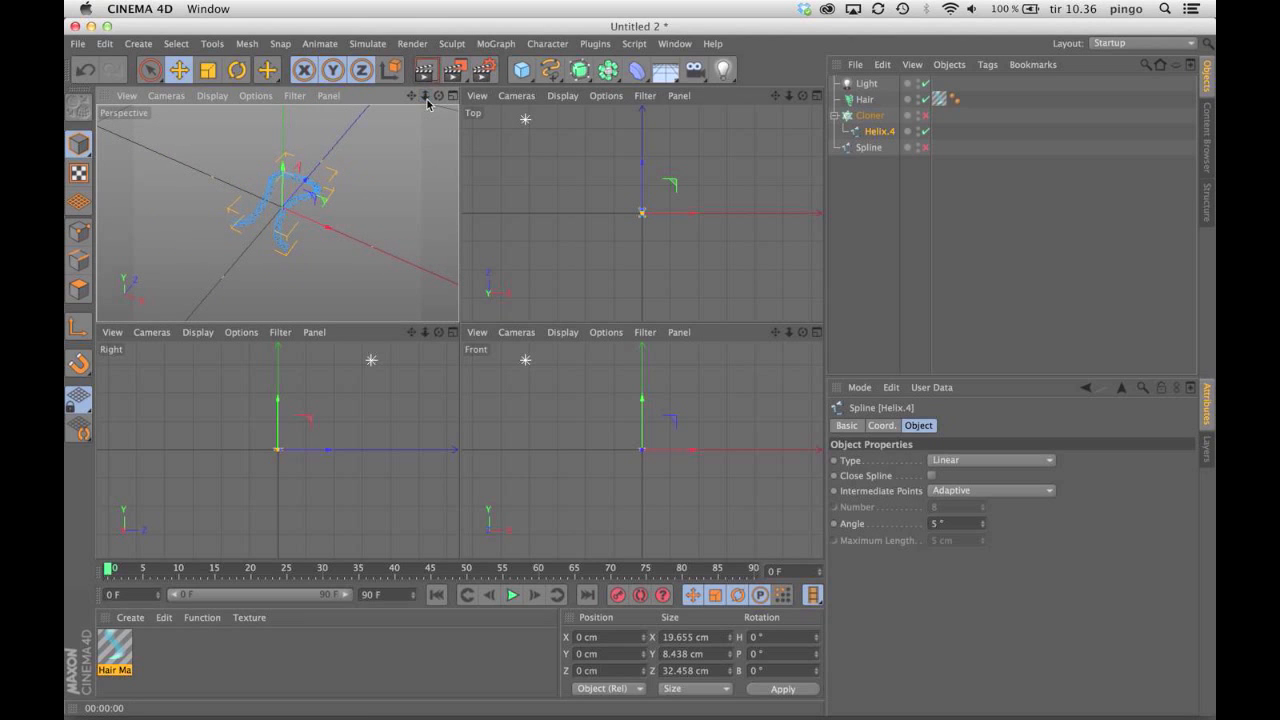
{"action": "left_click", "coordinate": [486, 70]}
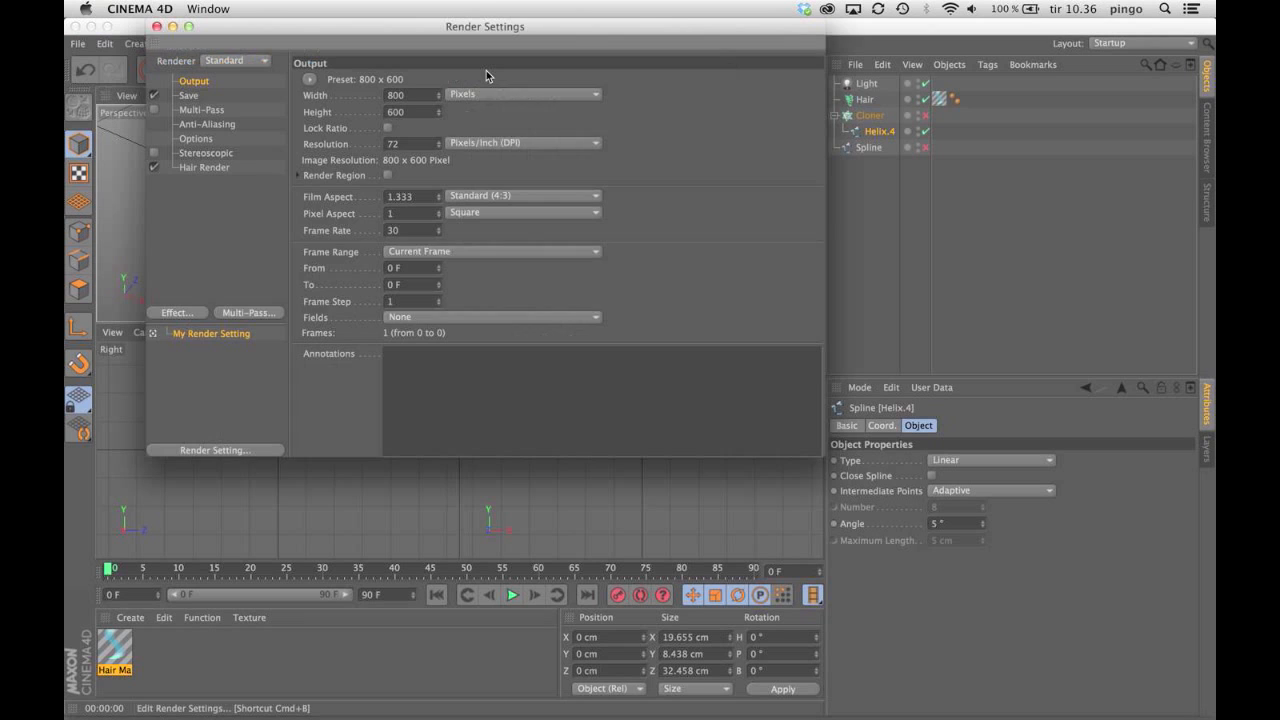
{"action": "left_click", "coordinate": [208, 167]}
{"action": "left_click", "coordinate": [361, 82]}
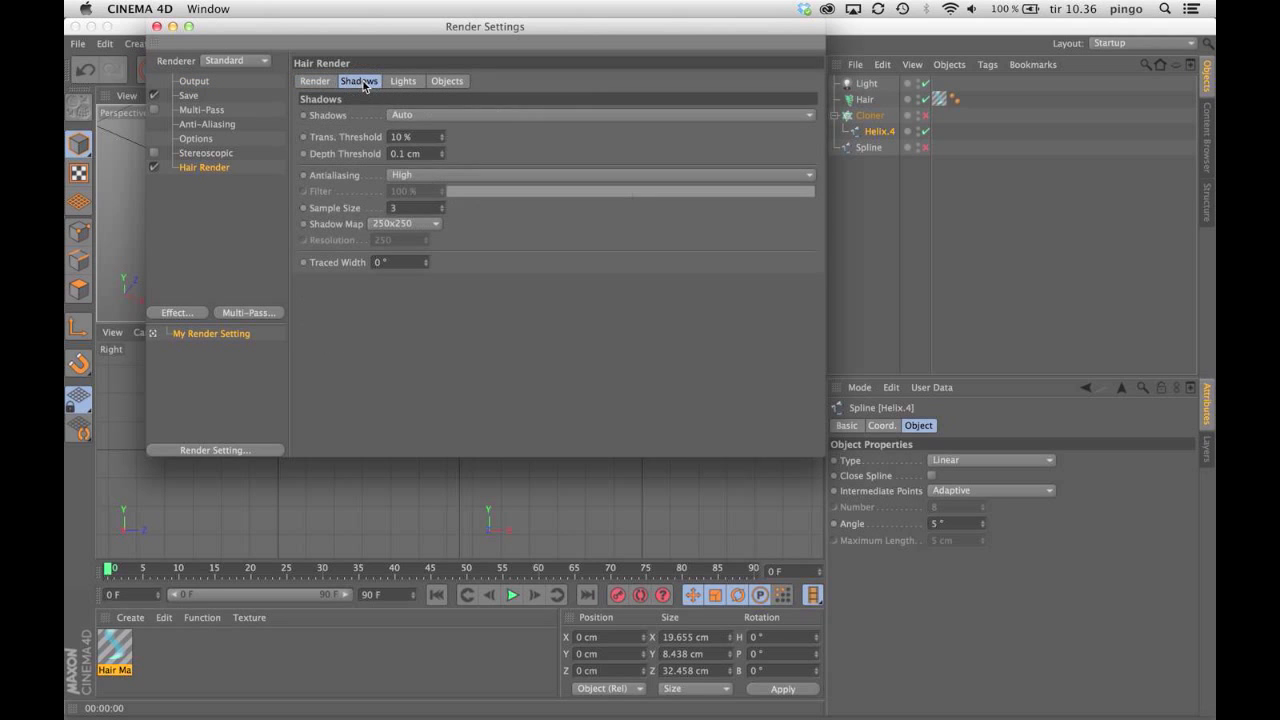
{"action": "left_click", "coordinate": [410, 224]}
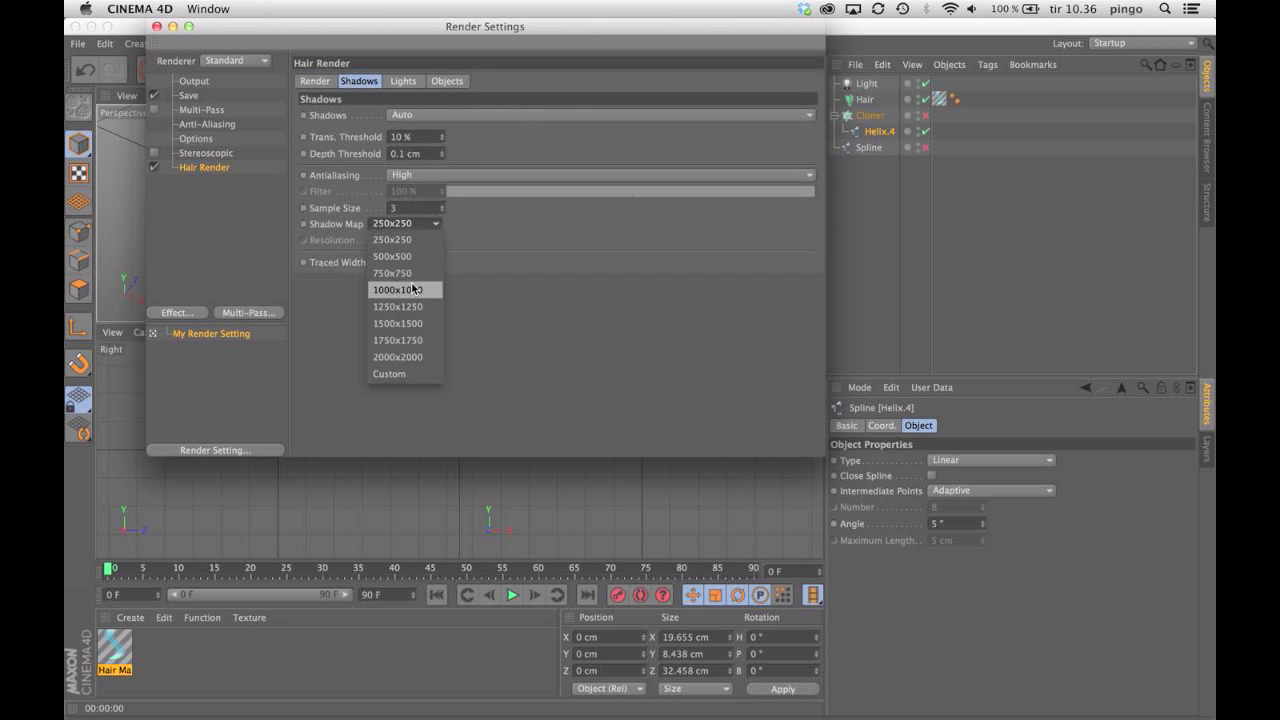
{"action": "left_click", "coordinate": [410, 290]}
{"action": "left_click", "coordinate": [156, 26]}
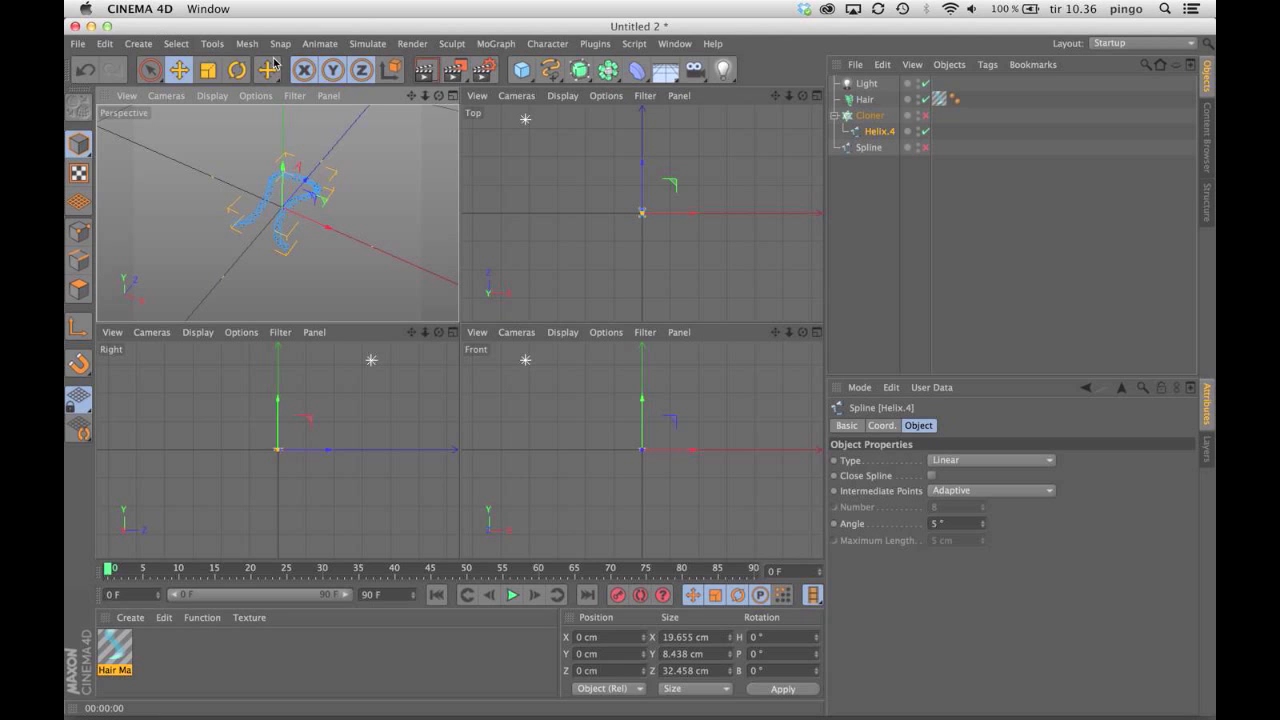
{"action": "left_click", "coordinate": [424, 76]}
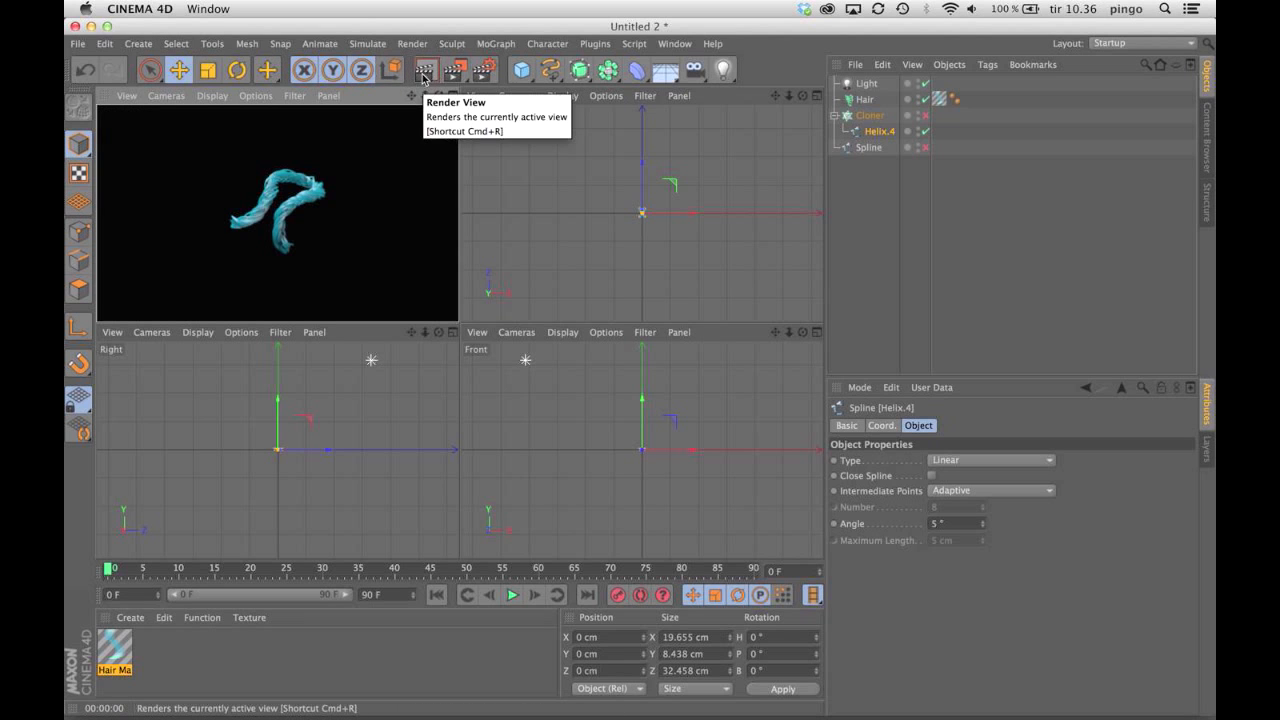
- Turn the Cloner on again and render the perspective view with the full grid in frame
{"action": "left_click", "coordinate": [862, 199]}
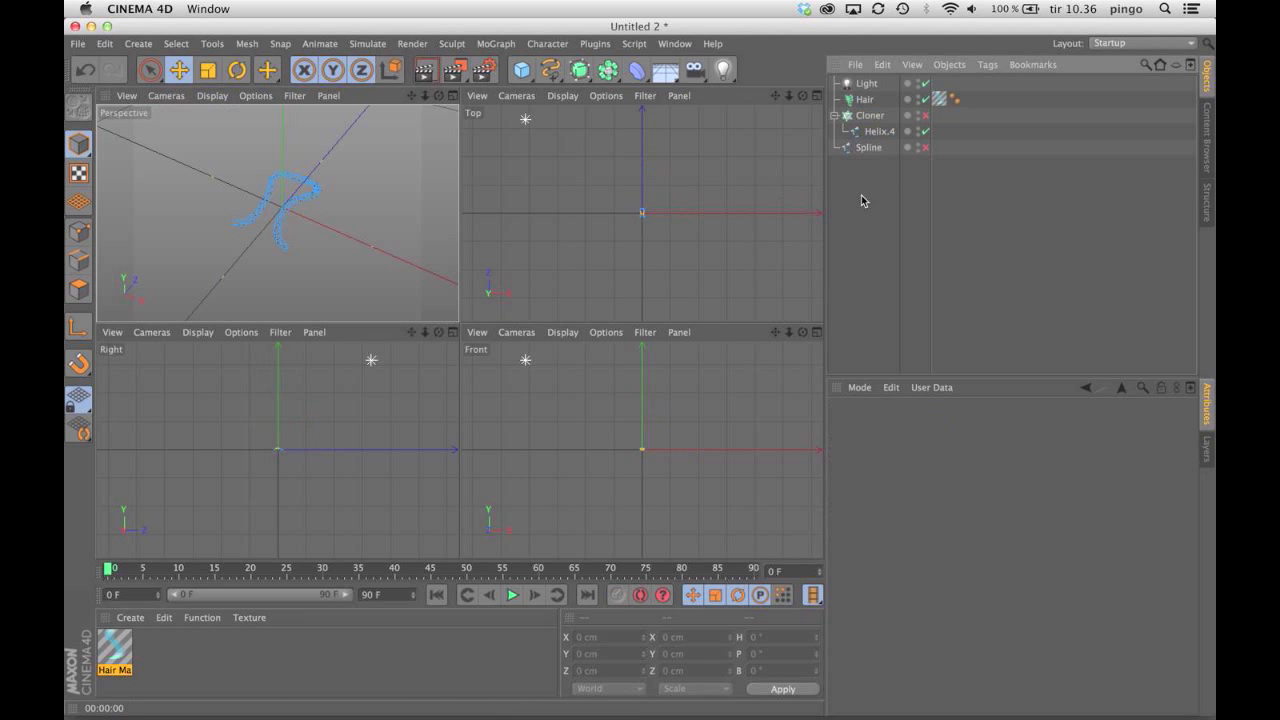
{"action": "left_click", "coordinate": [869, 115]}
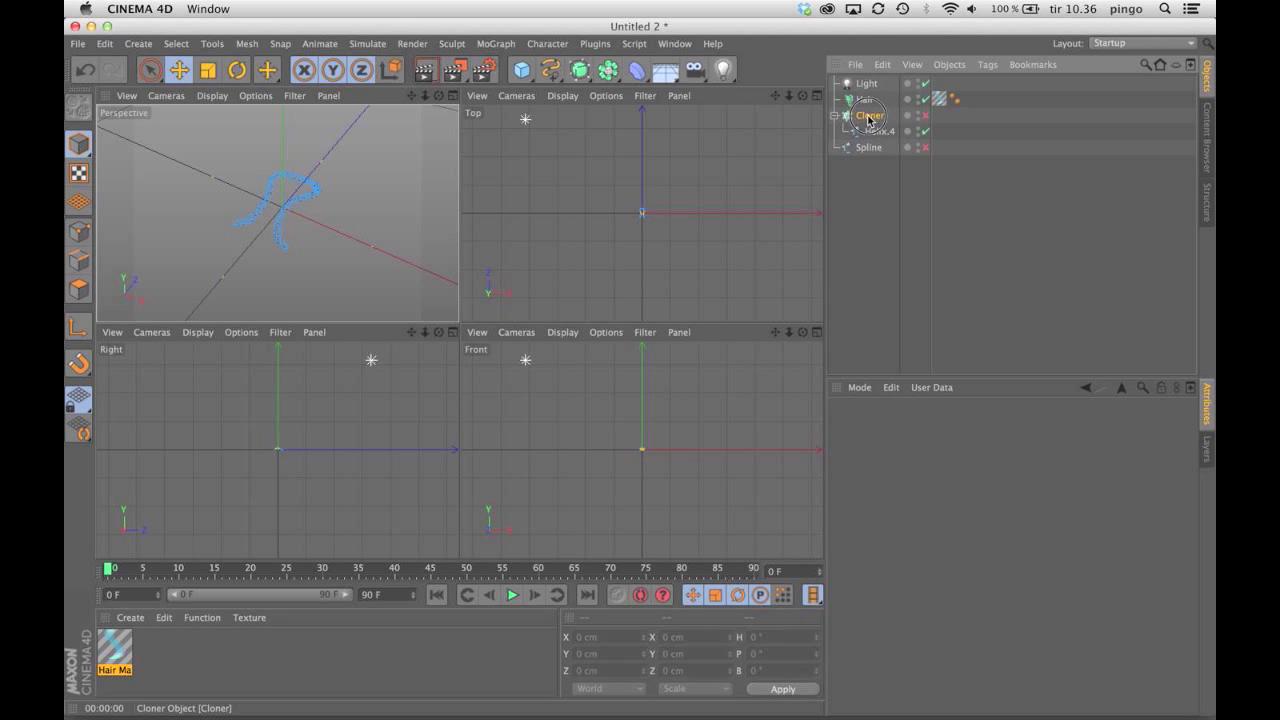
{"action": "left_click", "coordinate": [925, 116]}
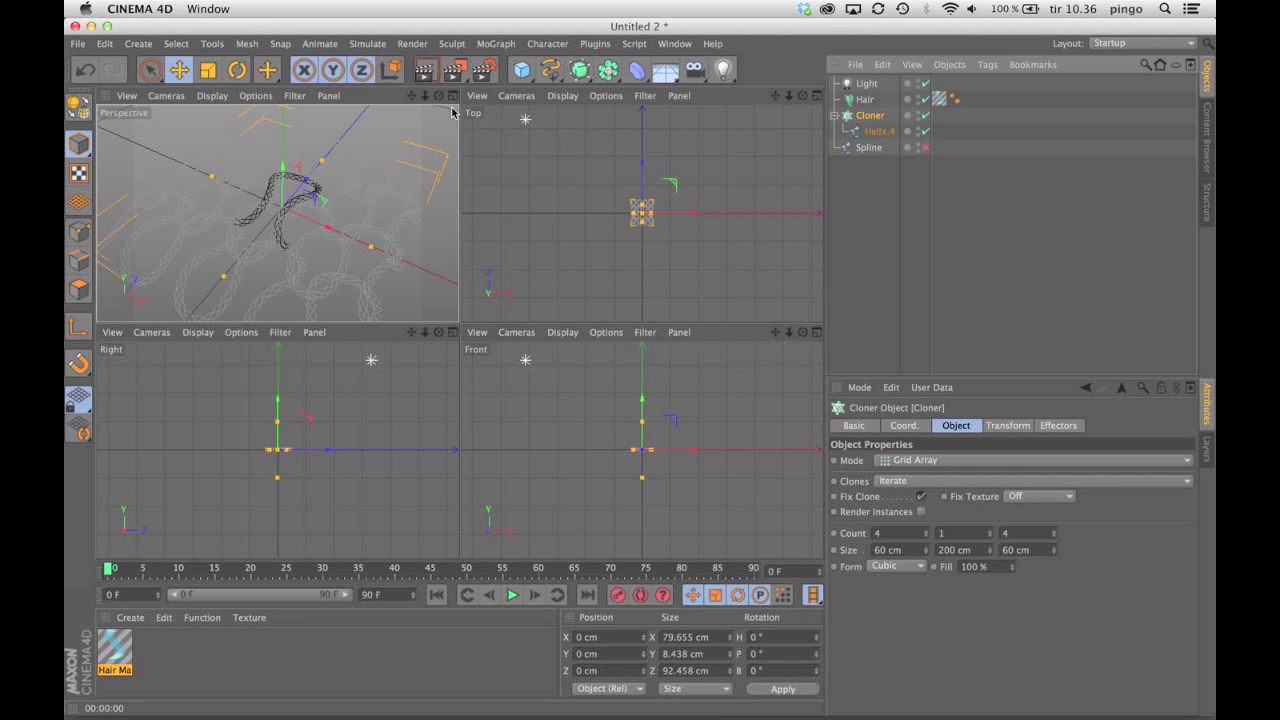
{"action": "scroll", "coordinate": [278, 213], "scroll_direction": "down", "scroll_amount": 2}
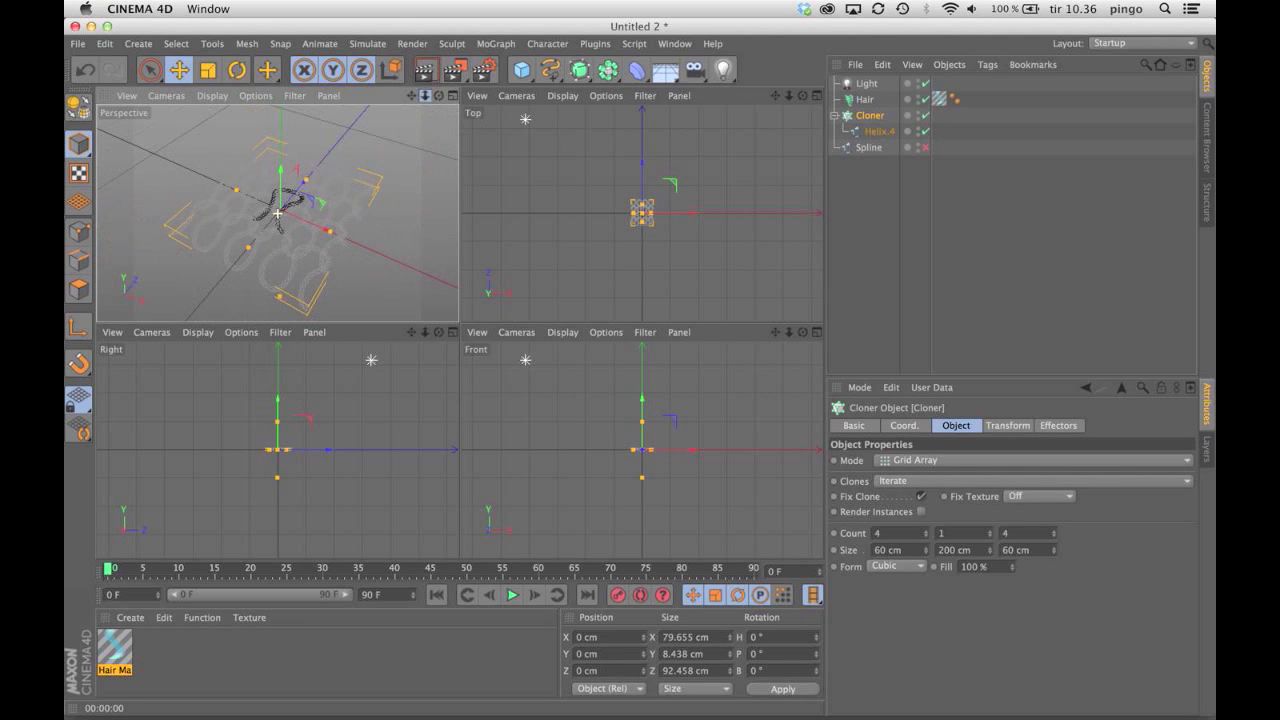
{"action": "left_click", "coordinate": [424, 72]}
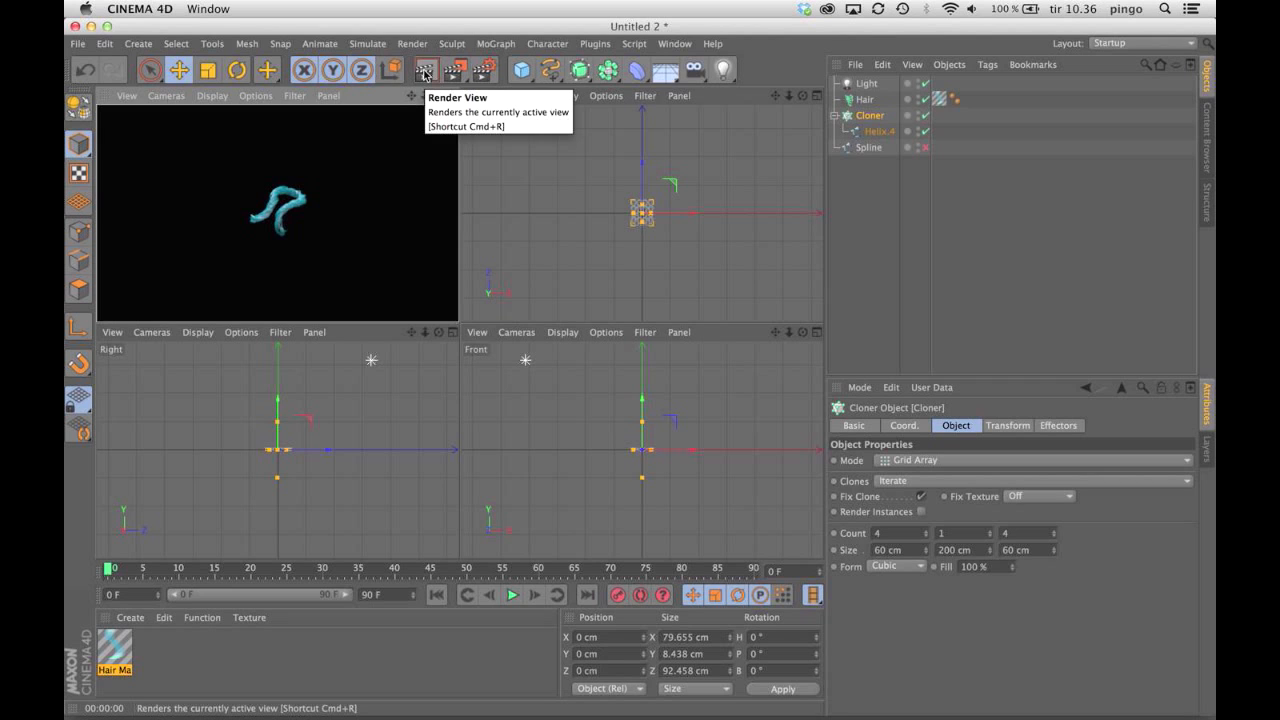
- Try rendering the Cloner with Render Instances enabled, then turn the option off
{"action": "left_click", "coordinate": [860, 116]}
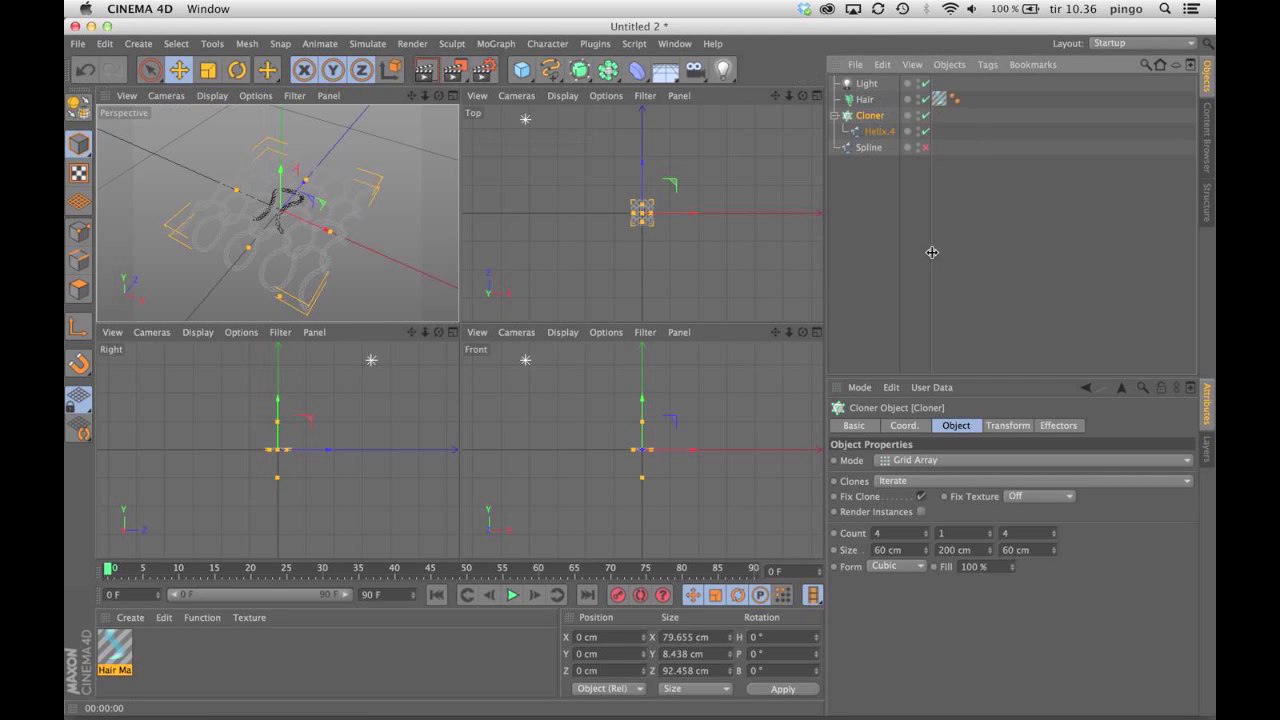
{"action": "left_click", "coordinate": [921, 511]}
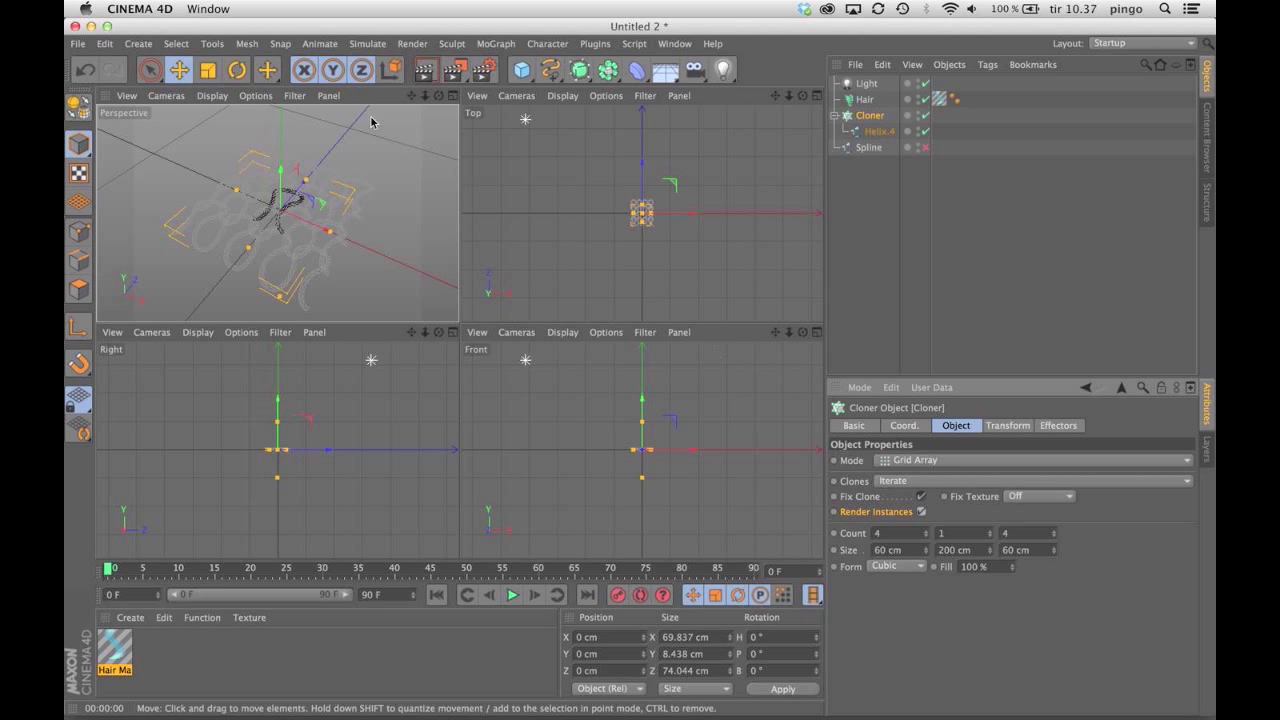
{"action": "left_click", "coordinate": [425, 71]}
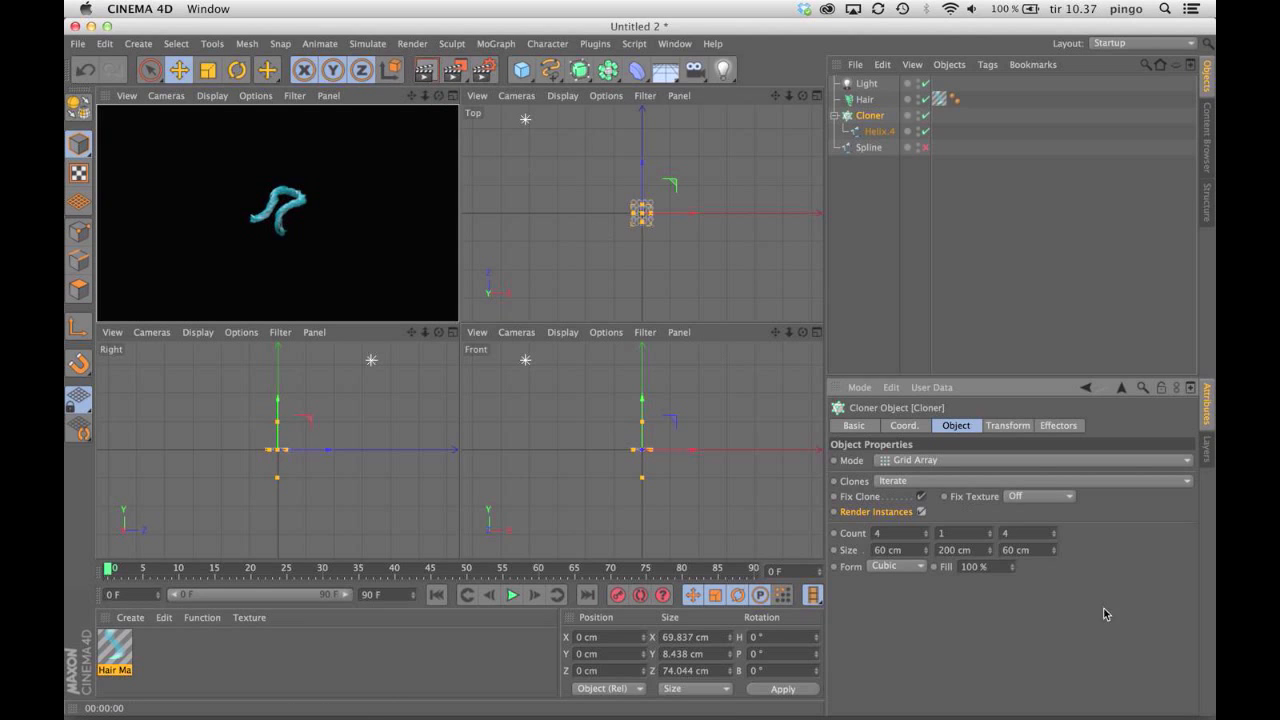
{"action": "left_click", "coordinate": [921, 511]}
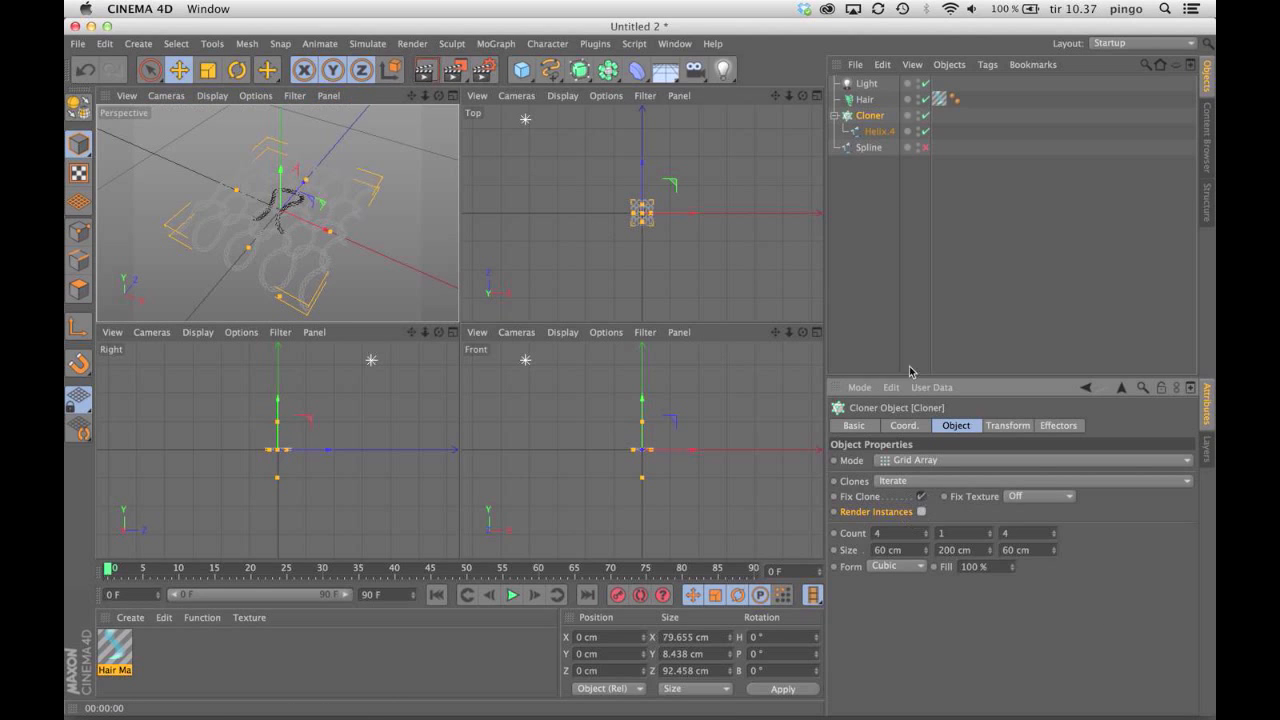
{"action": "left_click", "coordinate": [855, 184]}
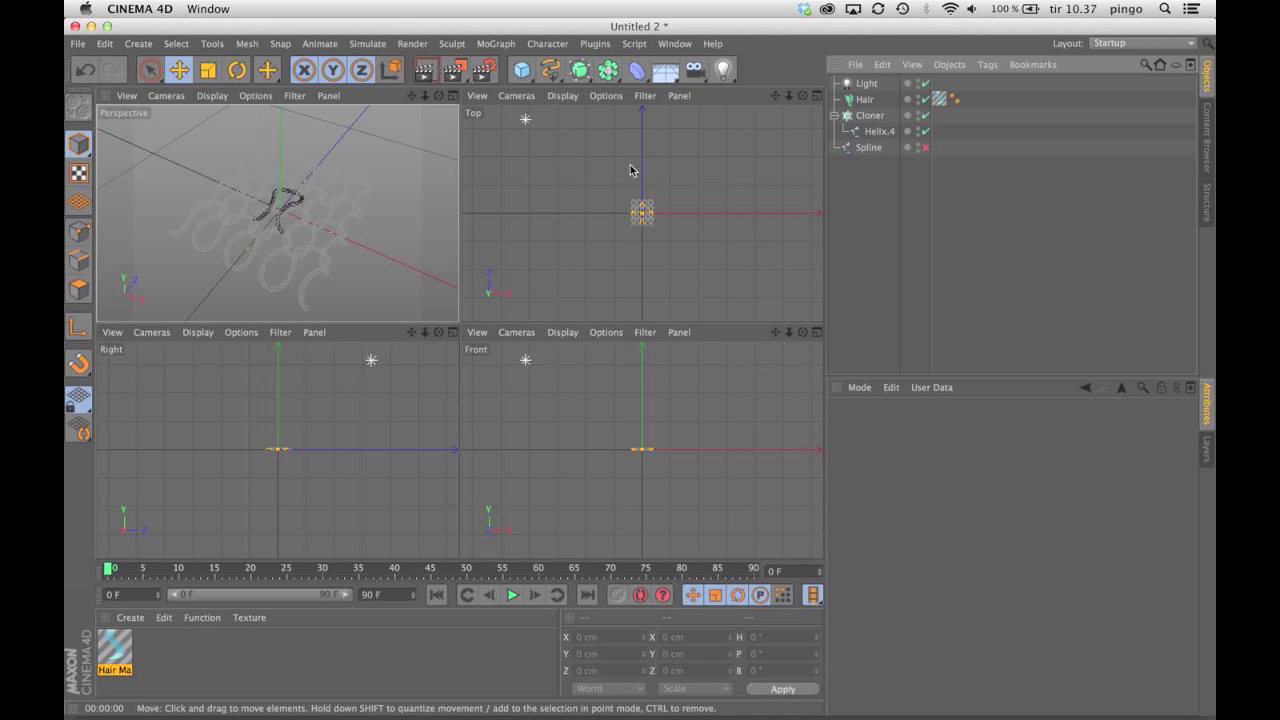
- Add a Connect object to the scene for the Cloner
{"action": "left_click", "coordinate": [866, 116]}
{"action": "left_click", "coordinate": [497, 44]}
{"action": "left_click", "coordinate": [560, 45]}
{"action": "left_click", "coordinate": [632, 73]}
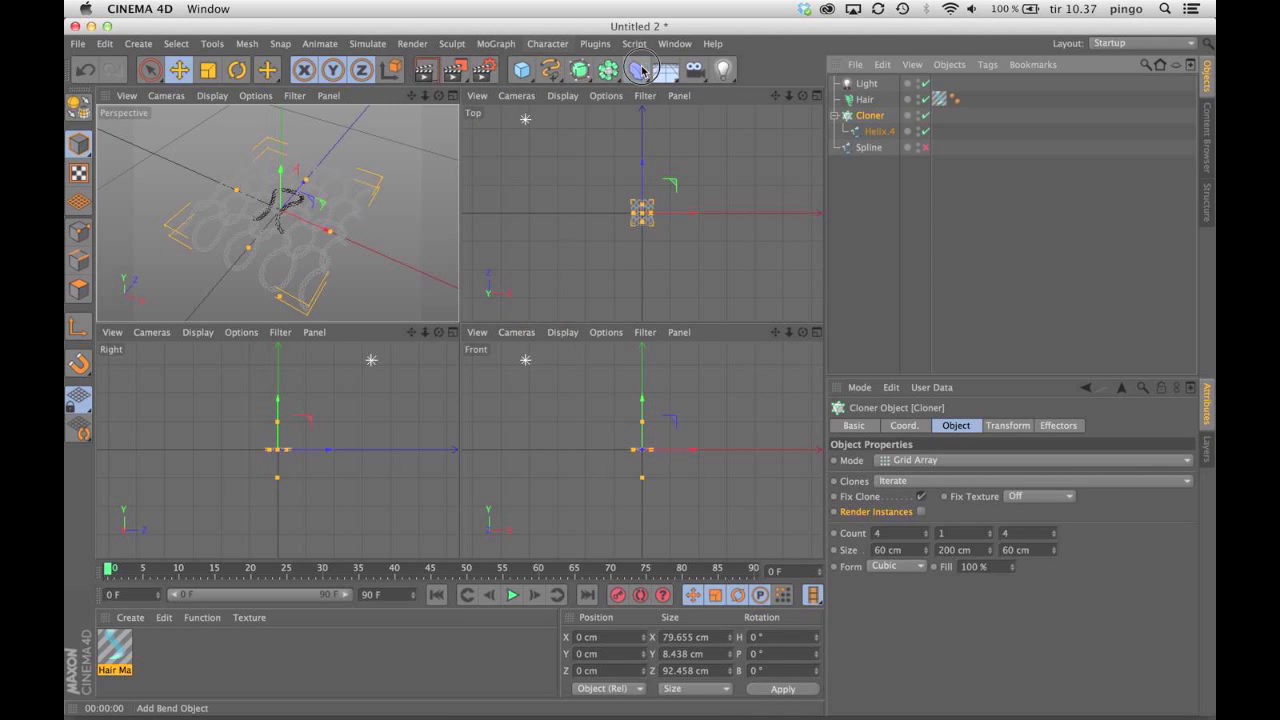
{"action": "left_click", "coordinate": [632, 73]}
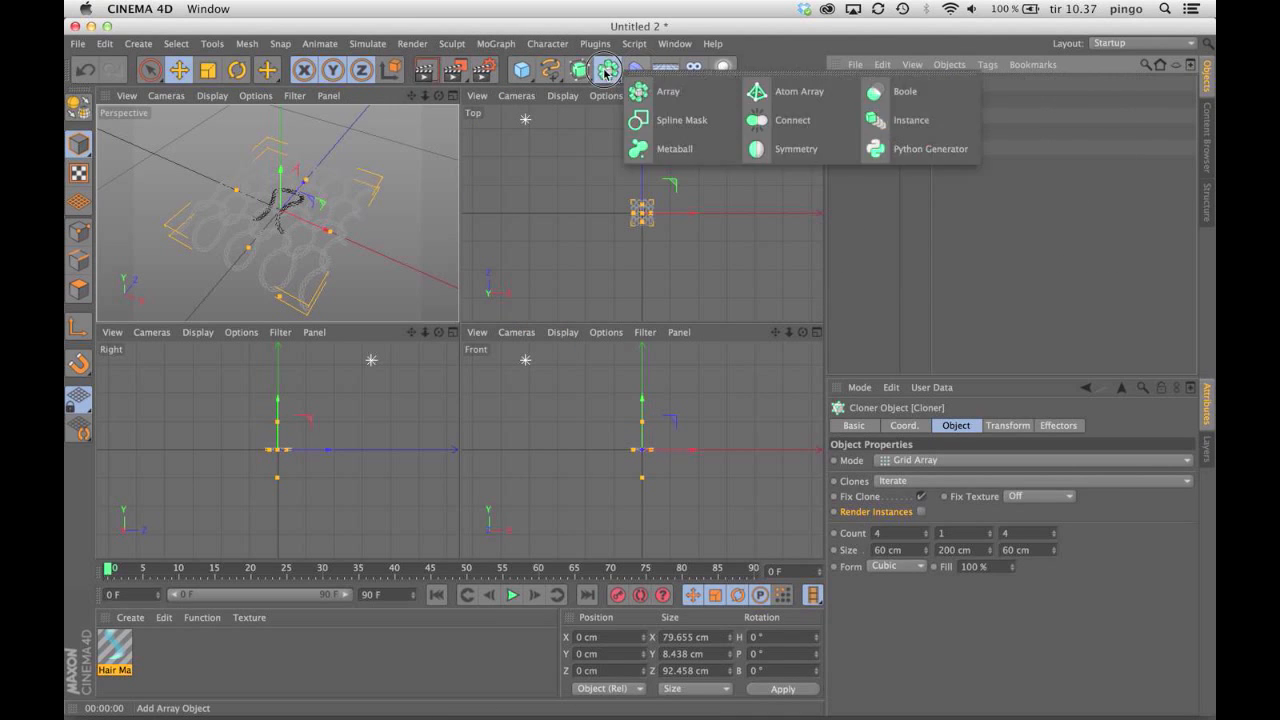
{"action": "left_click", "coordinate": [655, 149]}
- Place the Connect object above the Cloner and assign the Cloner as its linked object instead of its child
{"action": "left_click_drag", "start_coordinate": [872, 84], "coordinate": [869, 118]}
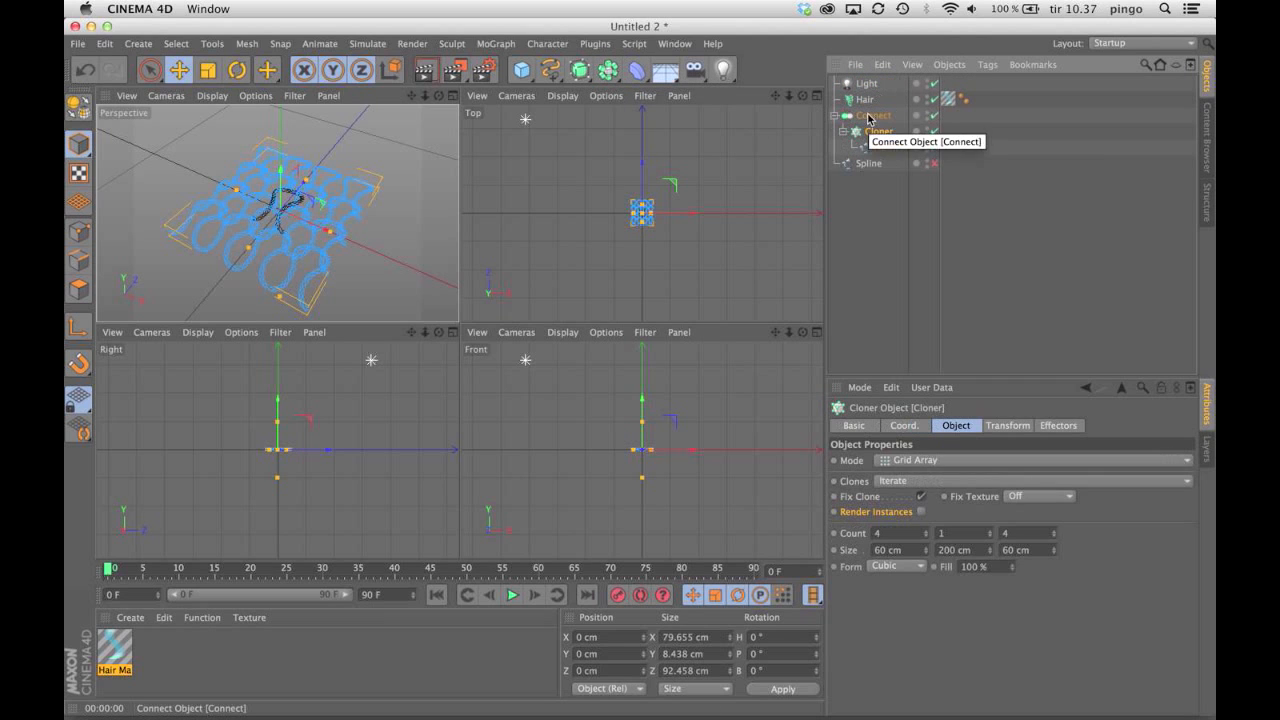
{"action": "left_click", "coordinate": [869, 117]}
{"action": "left_click_drag", "start_coordinate": [870, 137], "coordinate": [880, 162]}
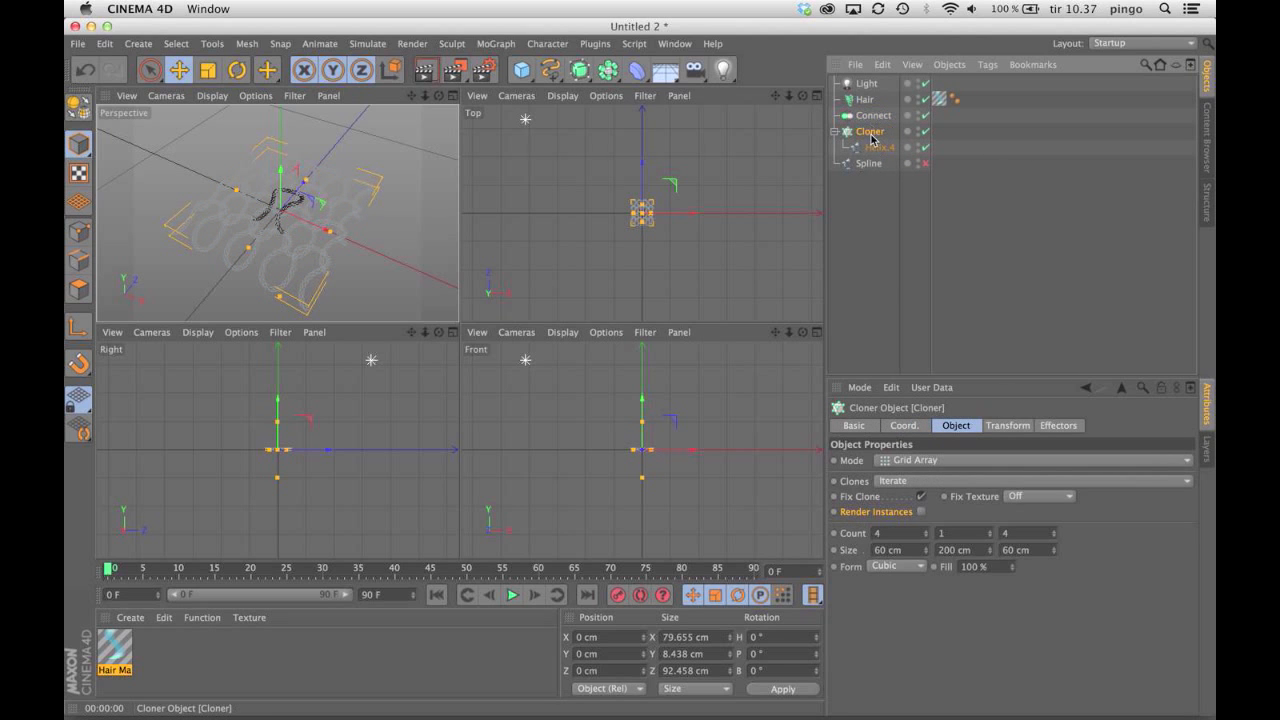
{"action": "left_click", "coordinate": [873, 119]}
{"action": "left_click_drag", "start_coordinate": [872, 133], "coordinate": [951, 459]}
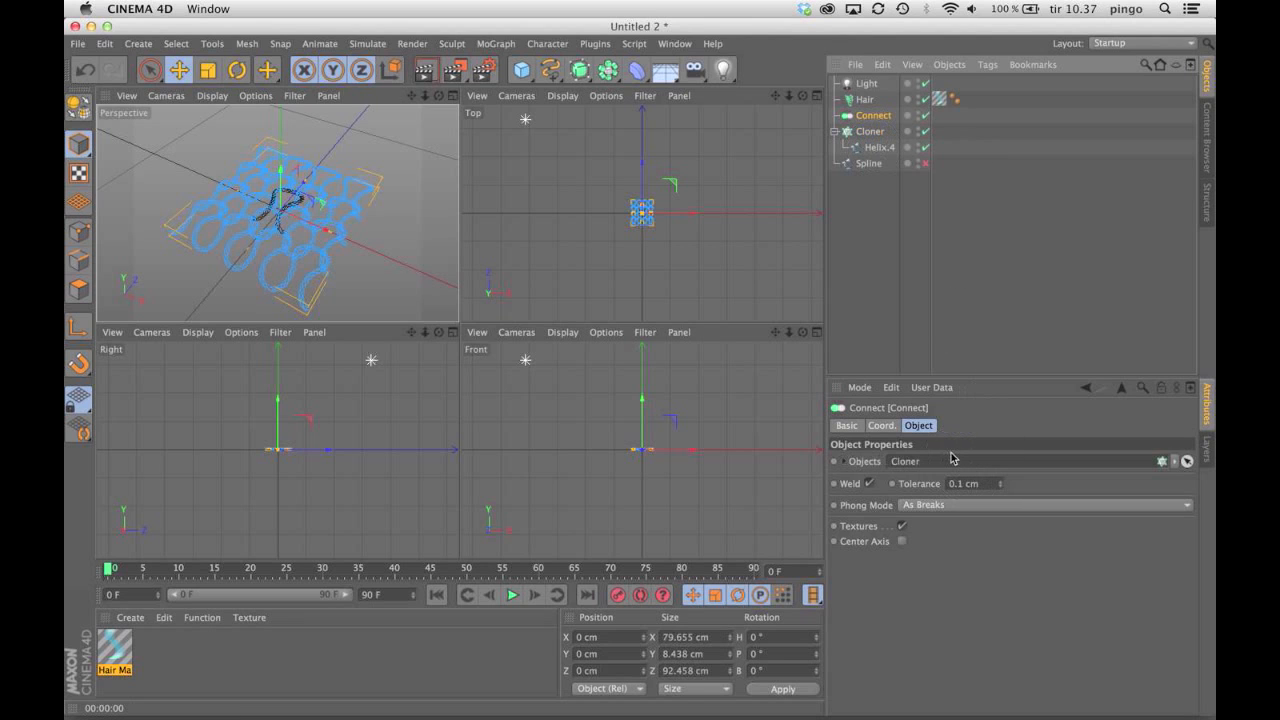
- Set the Connect object as the Hair object's guide link in place of Helix.4
{"action": "left_click", "coordinate": [865, 100]}
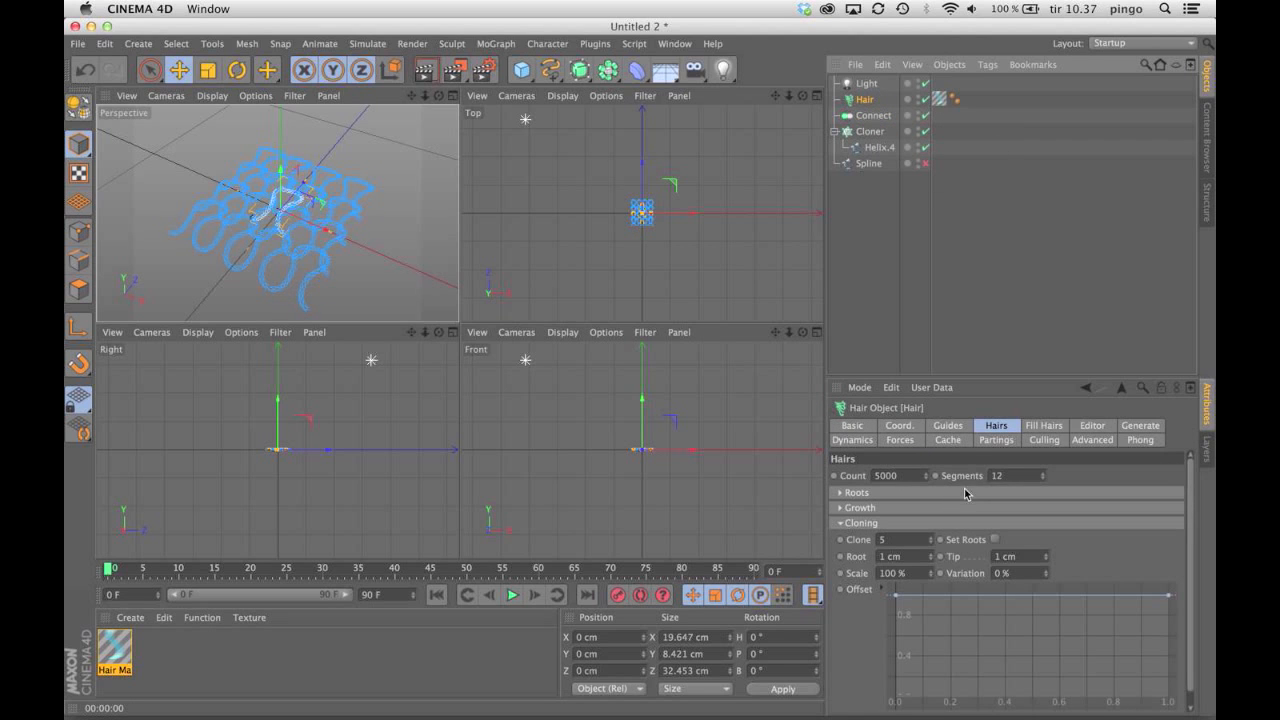
{"action": "left_click", "coordinate": [950, 427]}
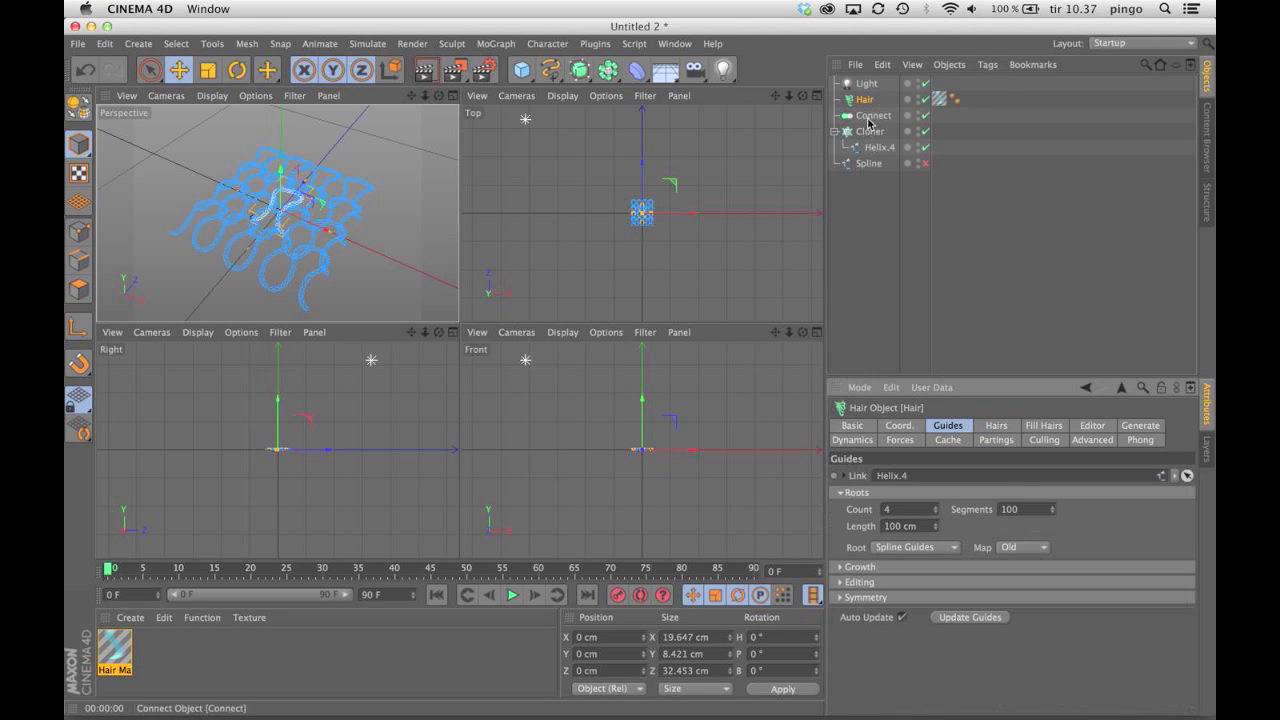
{"action": "left_click_drag", "start_coordinate": [871, 117], "coordinate": [916, 476]}
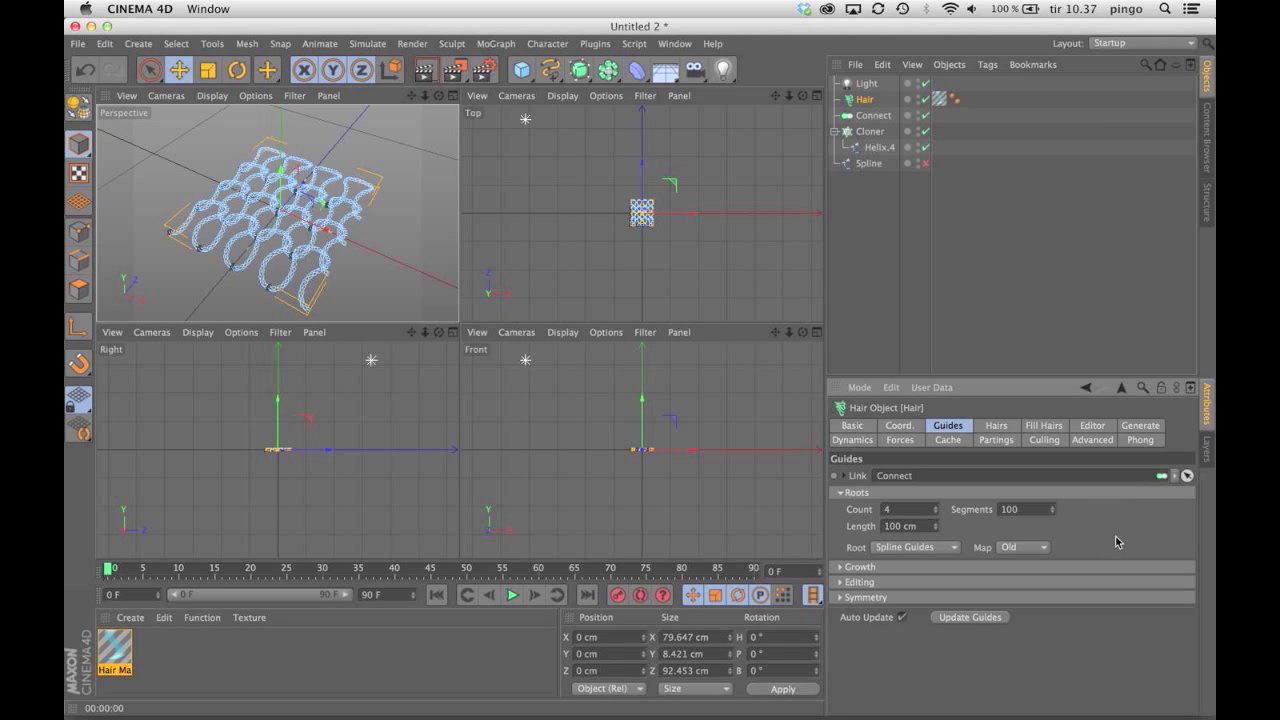
{"action": "double_click", "coordinate": [915, 516]}
- Deselect everything, render the perspective view, then maximize that view and render it again
{"action": "left_click", "coordinate": [874, 192]}
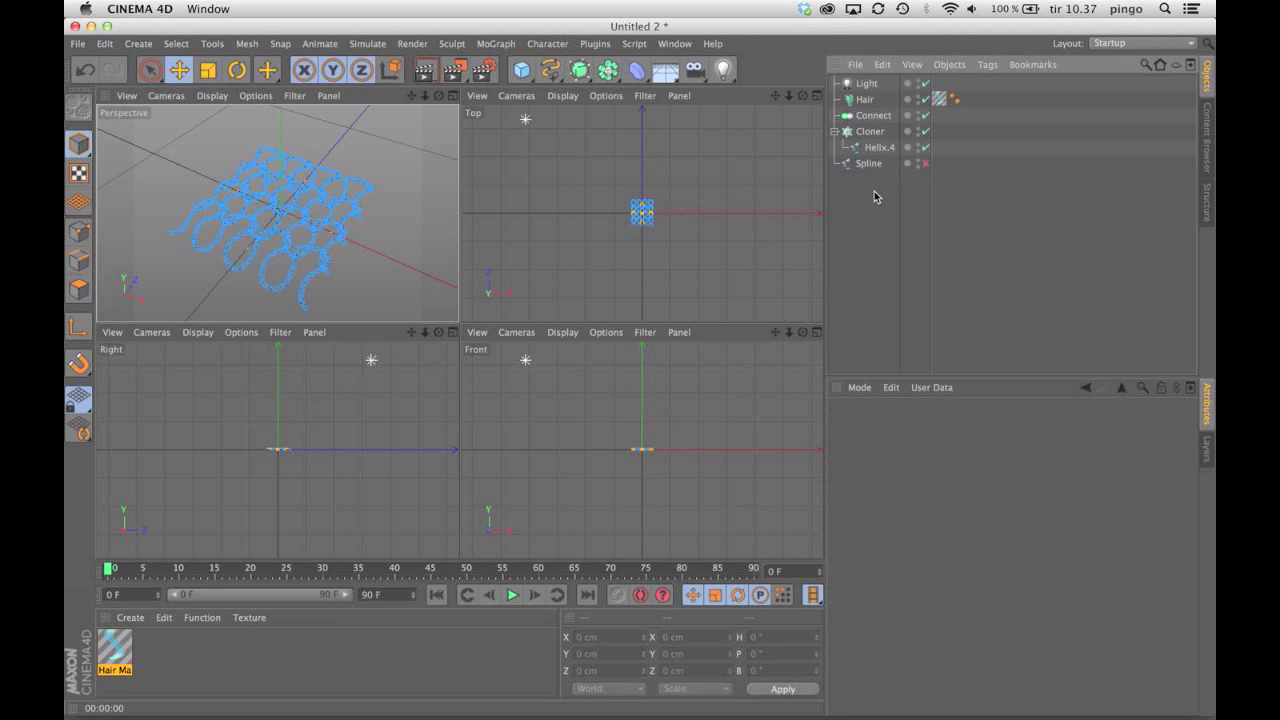
{"action": "left_click", "coordinate": [425, 69]}
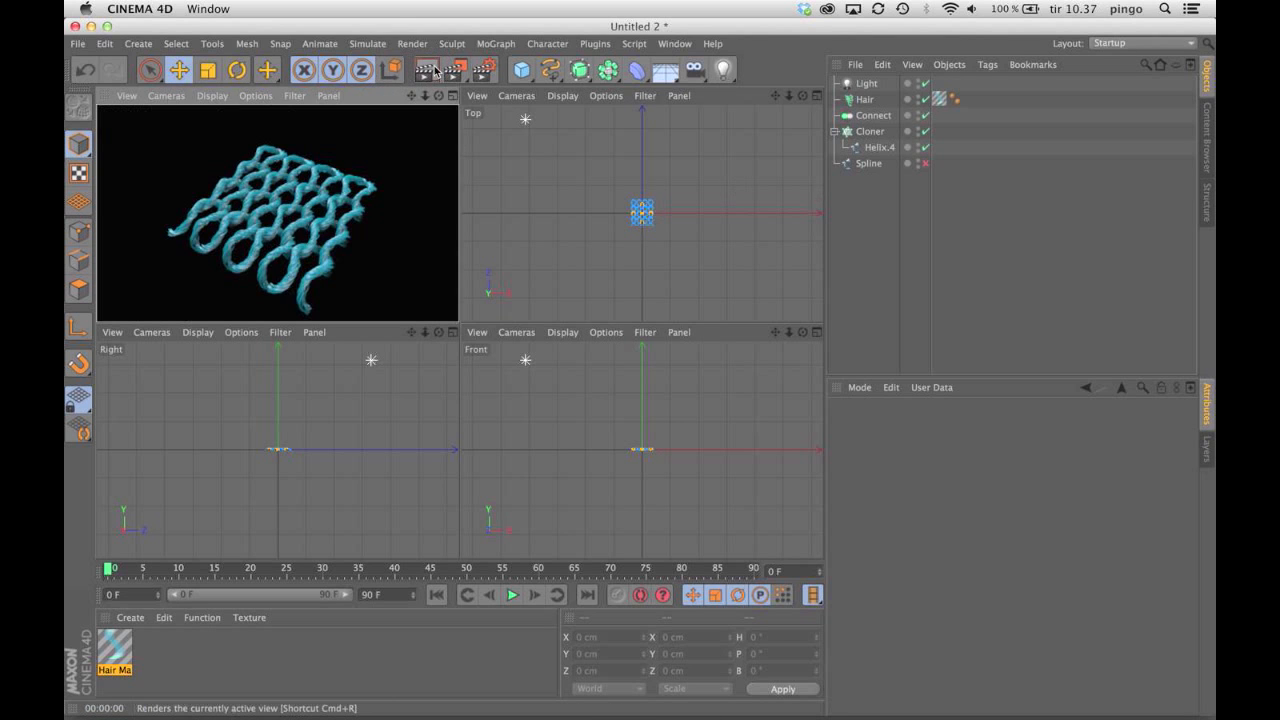
{"action": "left_click", "coordinate": [454, 97]}
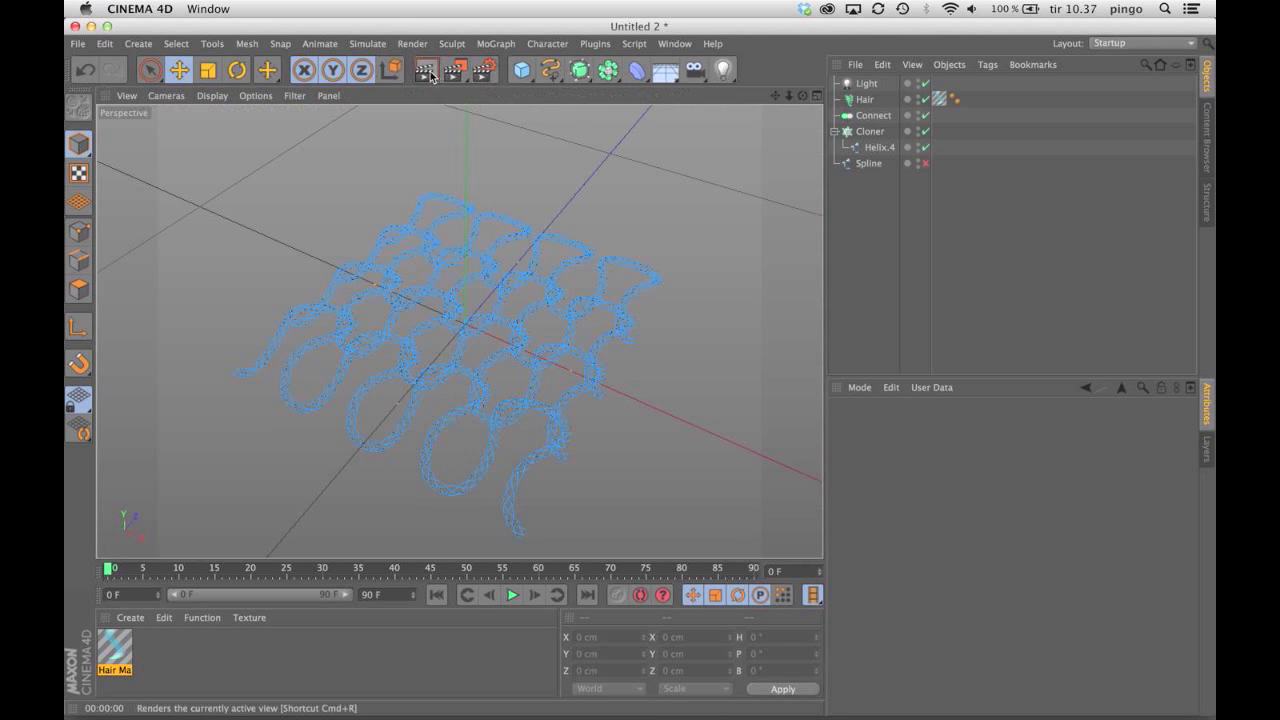
{"action": "key", "text": "ctrl+r"}
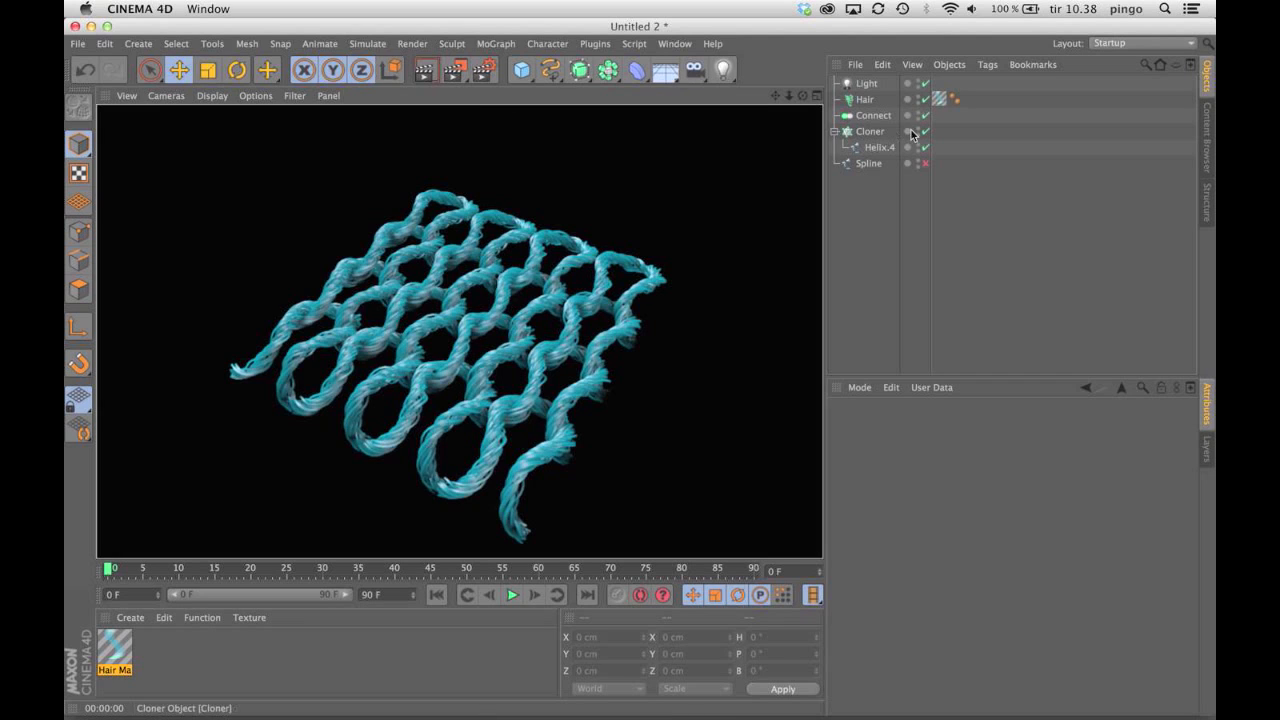
- Set the Hair object's cloning Variation to 1% and preview the grid with an interactive render region
{"action": "left_click", "coordinate": [865, 99]}
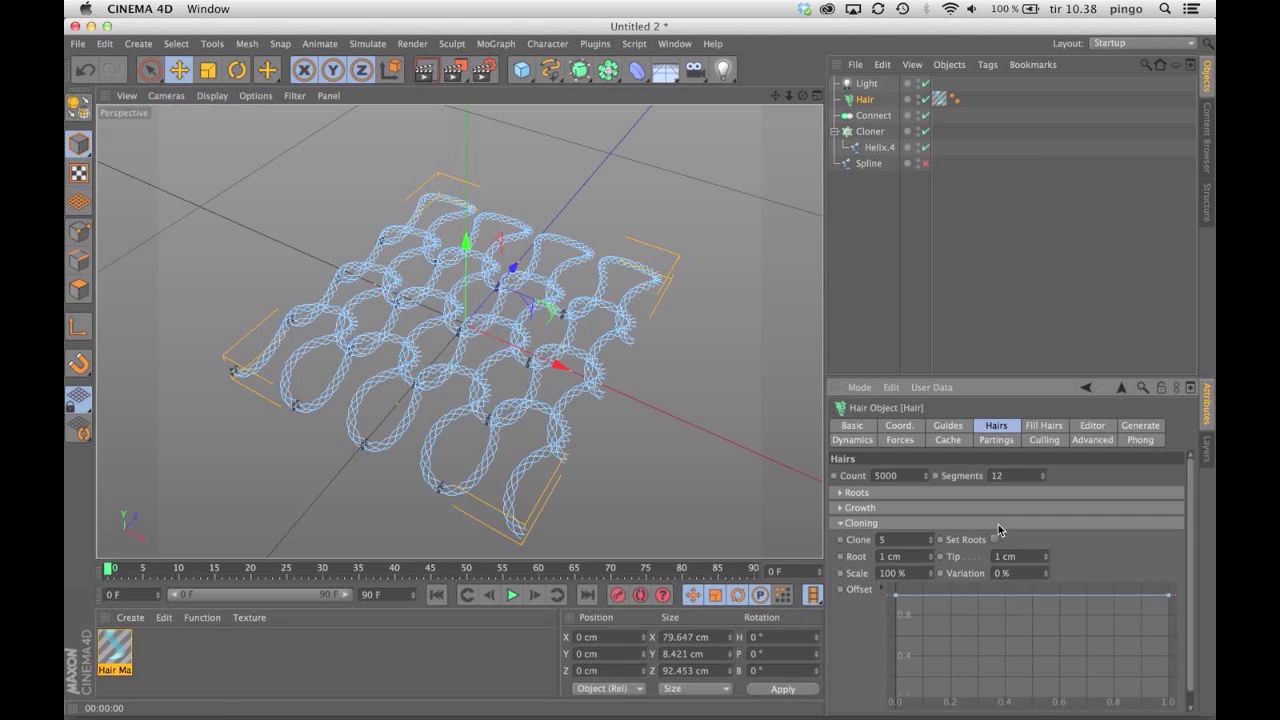
{"action": "double_click", "coordinate": [1031, 573]}
{"action": "type", "text": "1"}
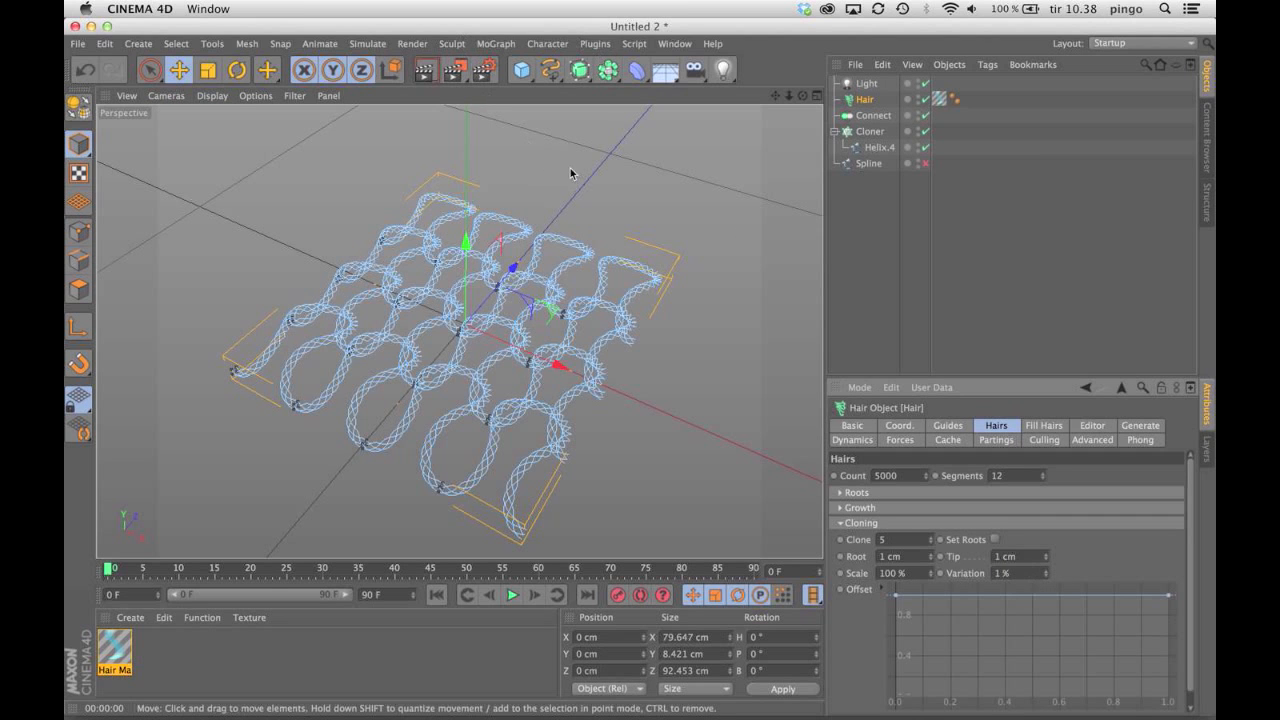
{"action": "key", "text": "alt+r"}
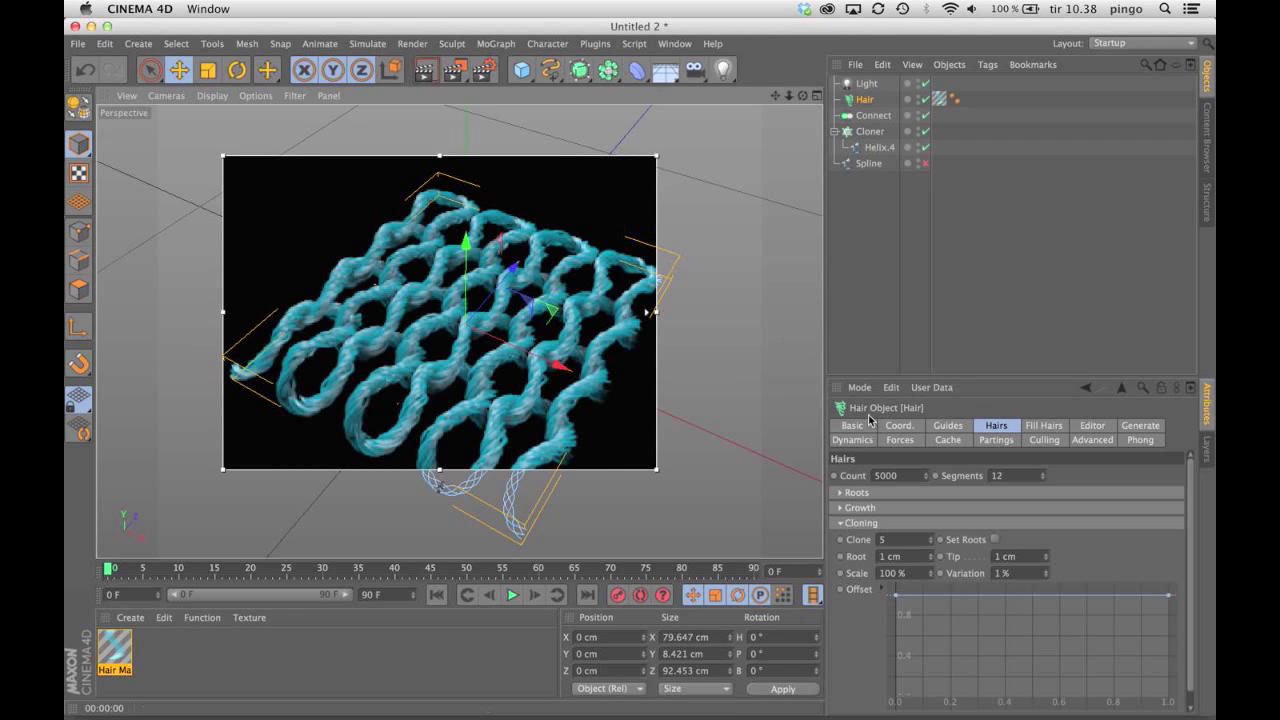
- Set the hair cloning Root and Tip offsets to 2 cm and the Variation to 2%
{"action": "key", "text": "Tab"}
{"action": "type", "text": "2"}
{"action": "key", "text": "Tab"}
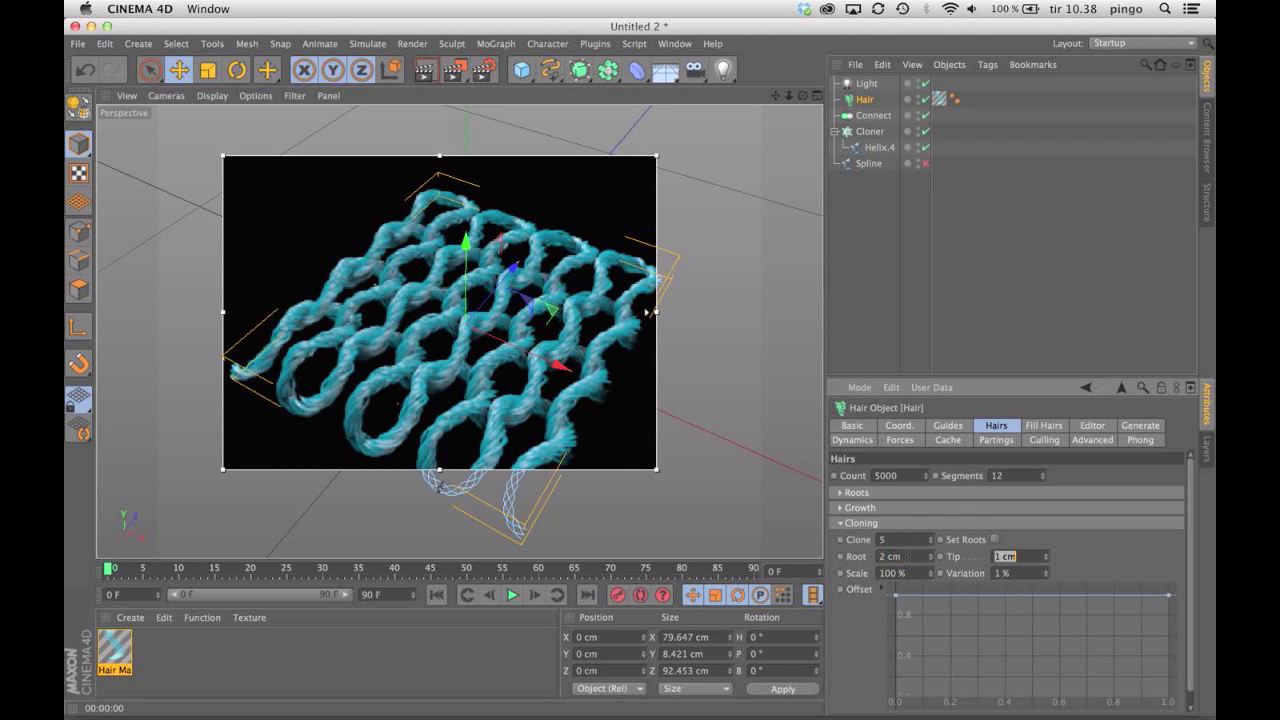
{"action": "type", "text": "2"}
{"action": "key", "text": "Tab"}
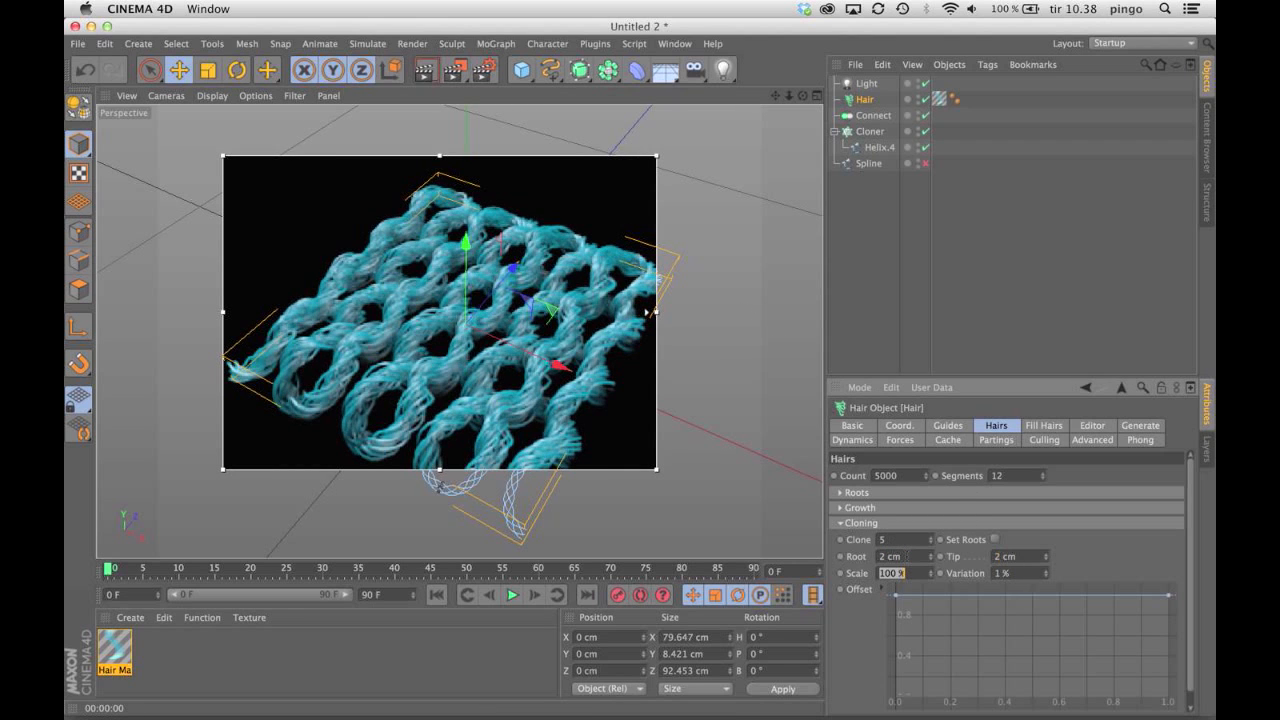
{"action": "key", "text": "Tab"}
{"action": "type", "text": "2"}
- Set the number of hair clones to 10 and render the full perspective view
{"action": "double_click", "coordinate": [900, 540]}
{"action": "type", "text": "10"}
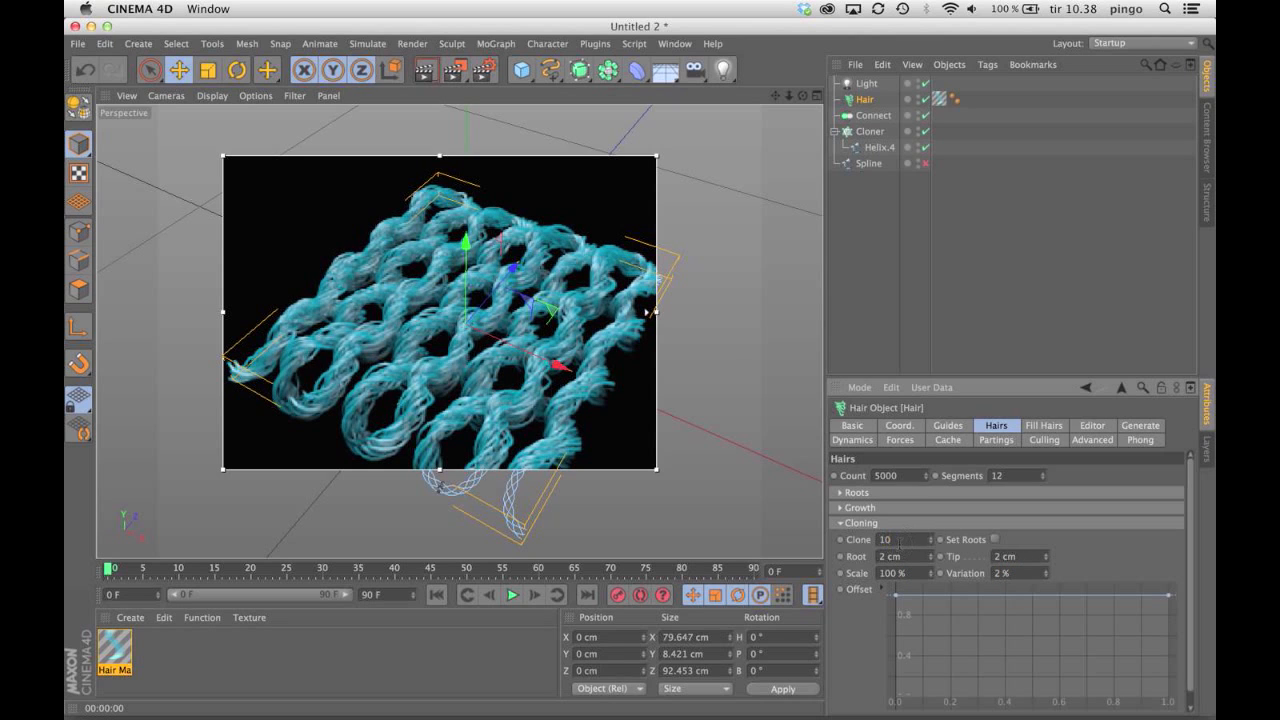
{"action": "key", "text": "Return"}
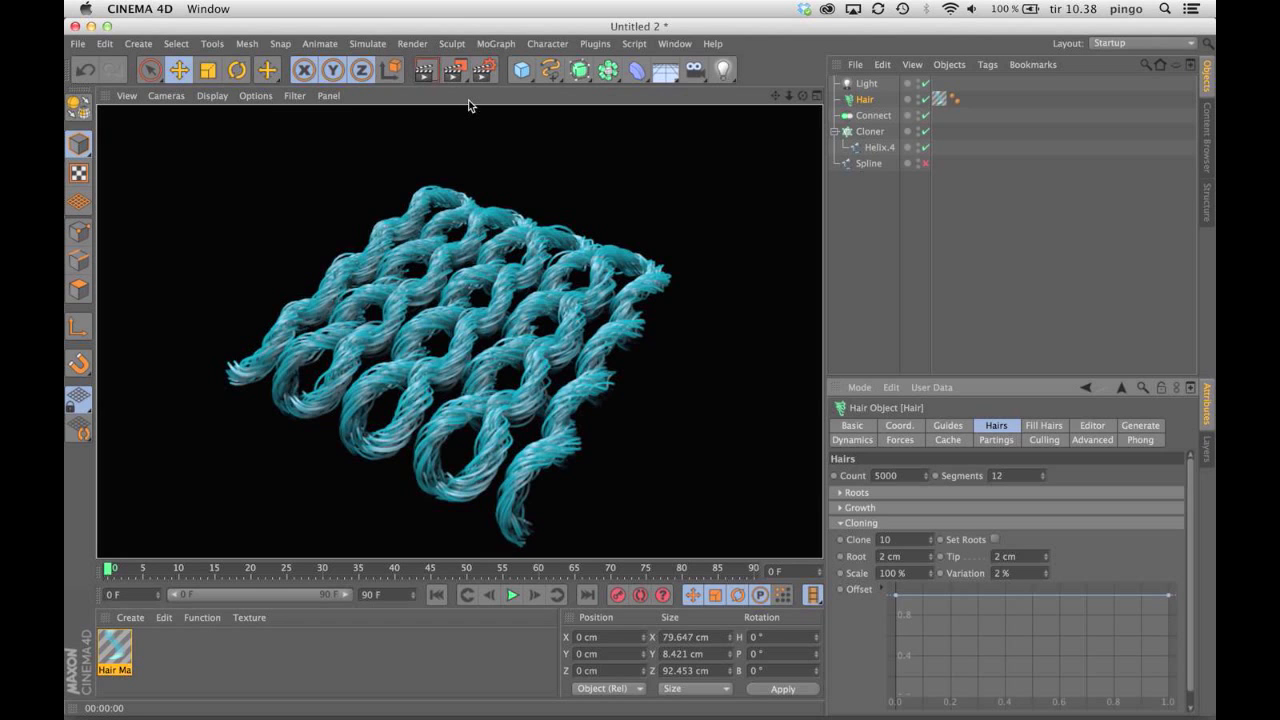
{"action": "left_click", "coordinate": [469, 120]}
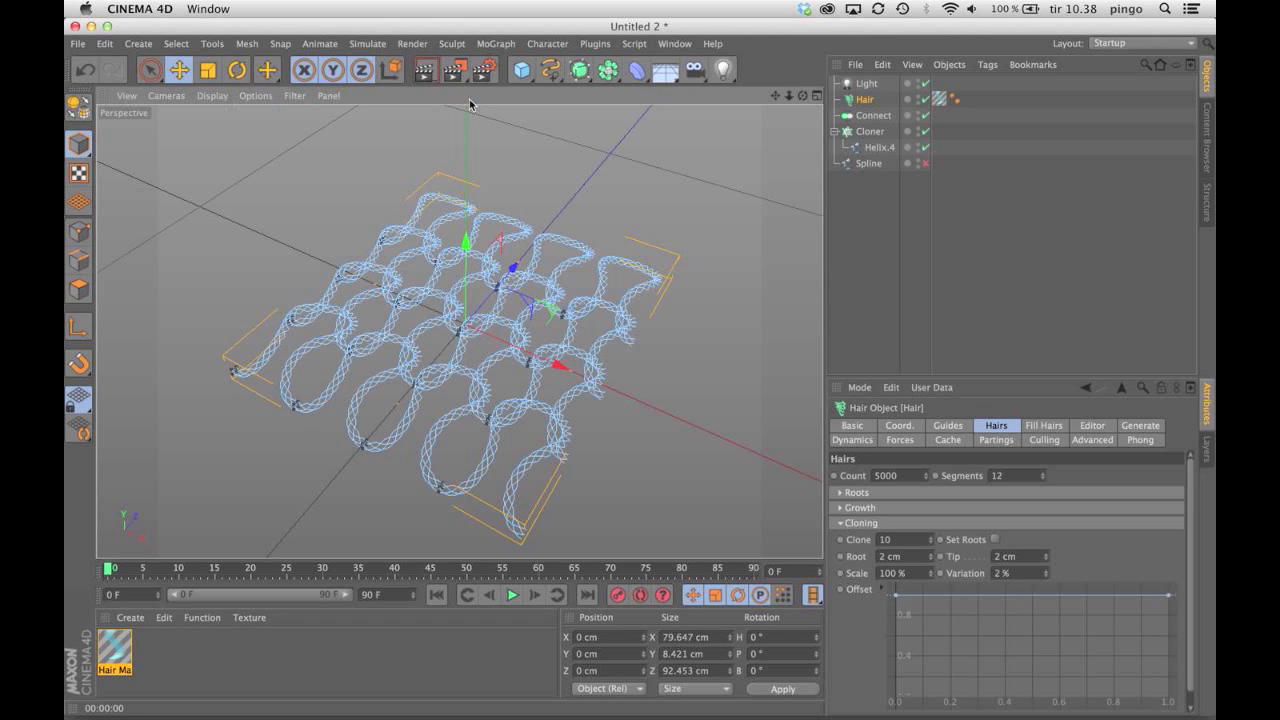
- Deselect the Hair object and add a Plane at the scene origin beneath the rope grid
{"action": "left_click", "coordinate": [880, 205]}
{"action": "scroll", "coordinate": [660, 199], "scroll_direction": "down", "scroll_amount": 10}
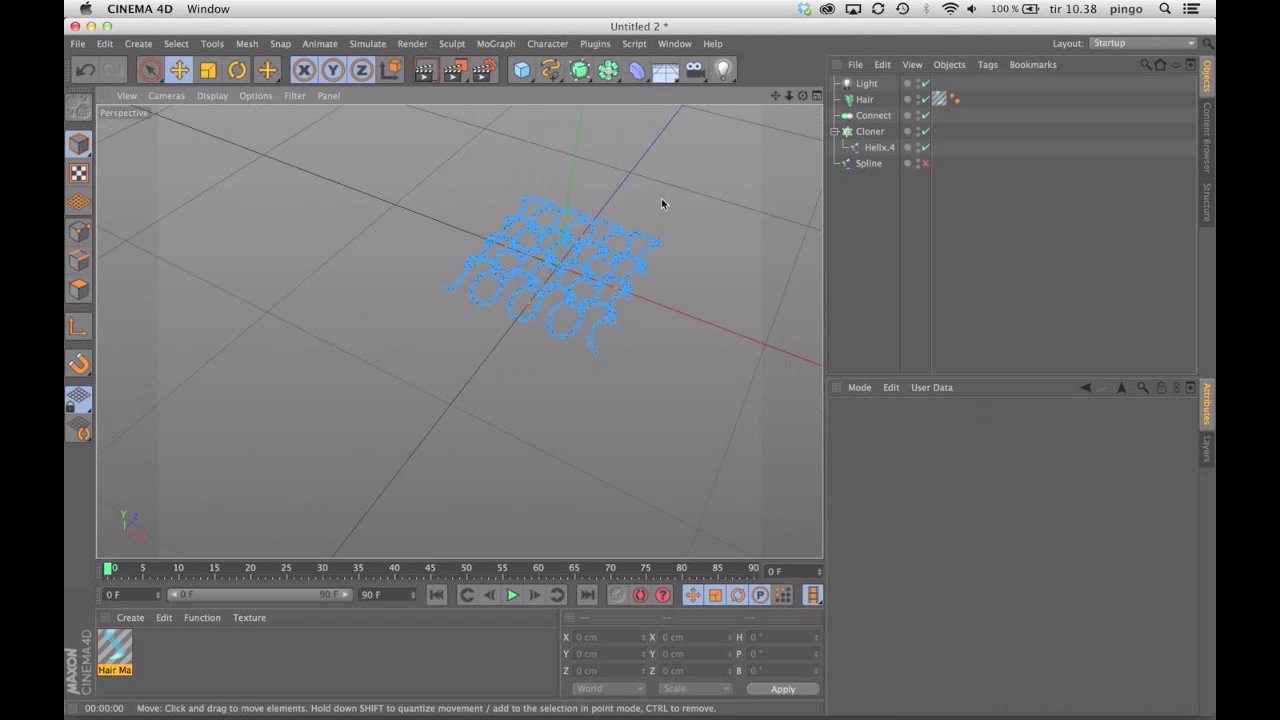
{"action": "left_click_drag", "start_coordinate": [559, 201], "coordinate": [598, 240], "text": "alt"}
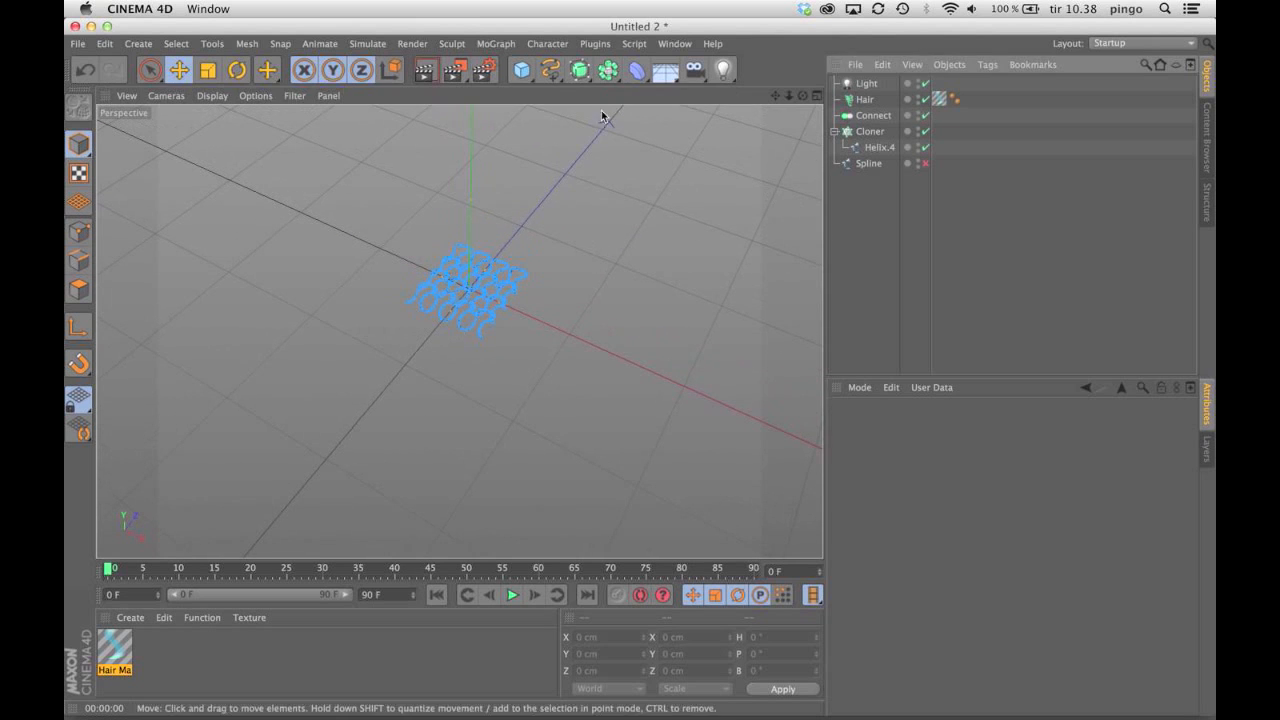
{"action": "left_click_drag", "start_coordinate": [521, 69], "coordinate": [643, 121]}
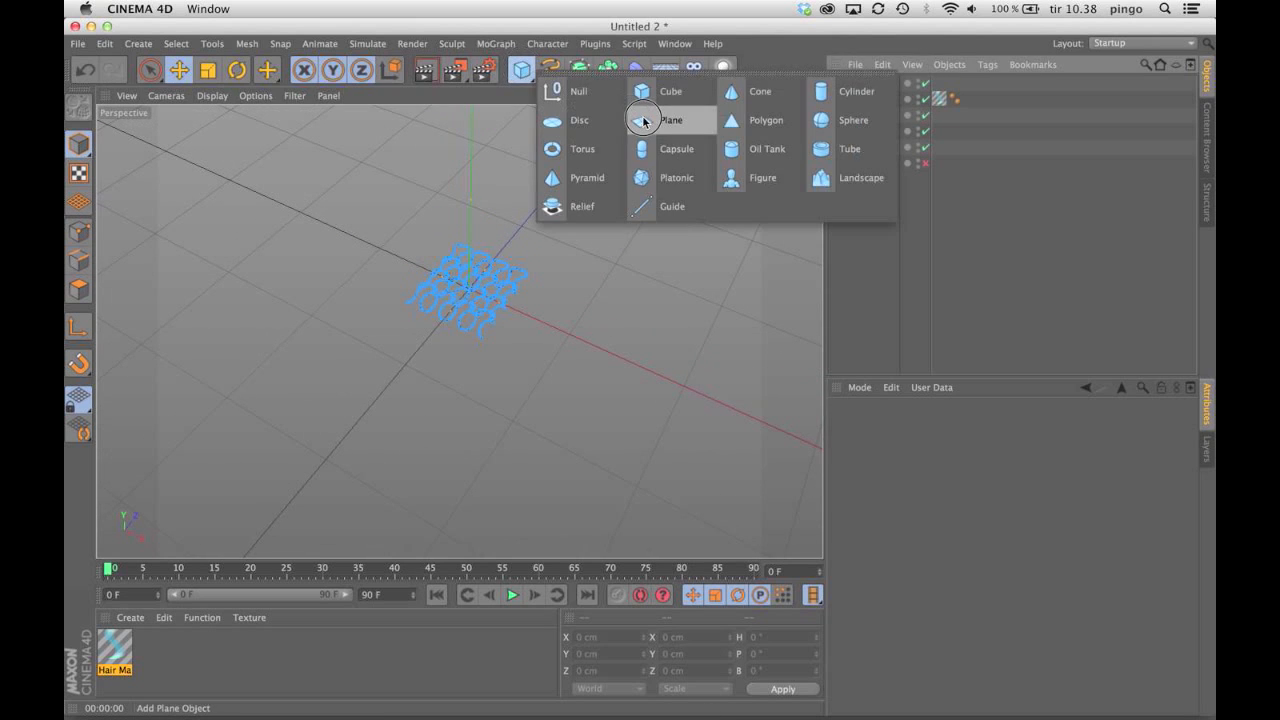
{"action": "left_click_drag", "start_coordinate": [643, 121], "coordinate": [643, 122]}
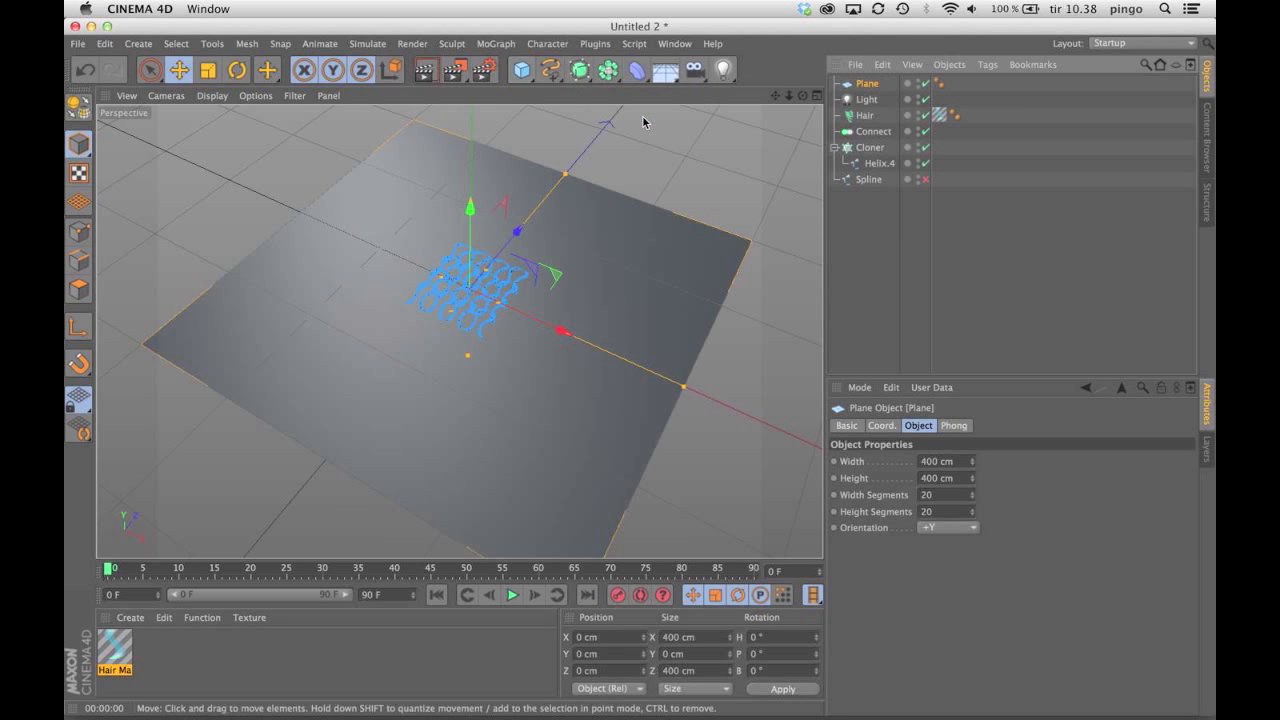
- Switch the Cloner to Object mode with the Plane as its object and the distribution set to Polygon Center
{"action": "left_click", "coordinate": [868, 148]}
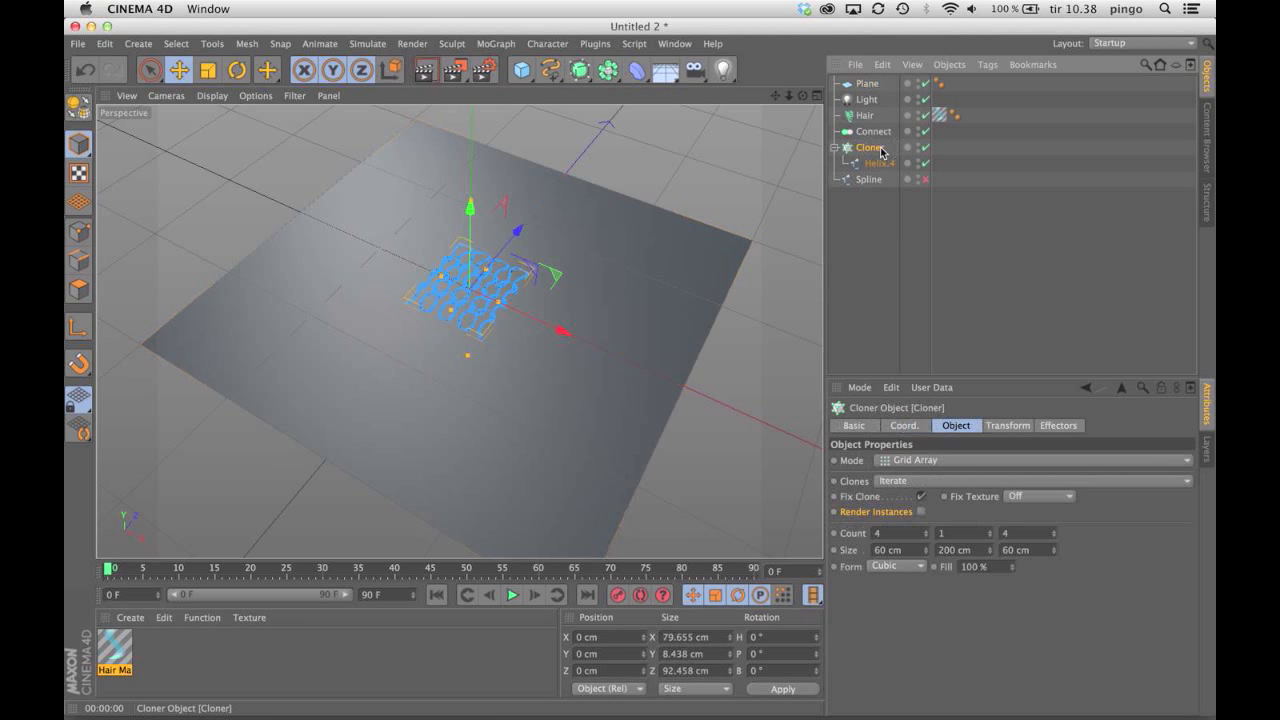
{"action": "left_click", "coordinate": [918, 462]}
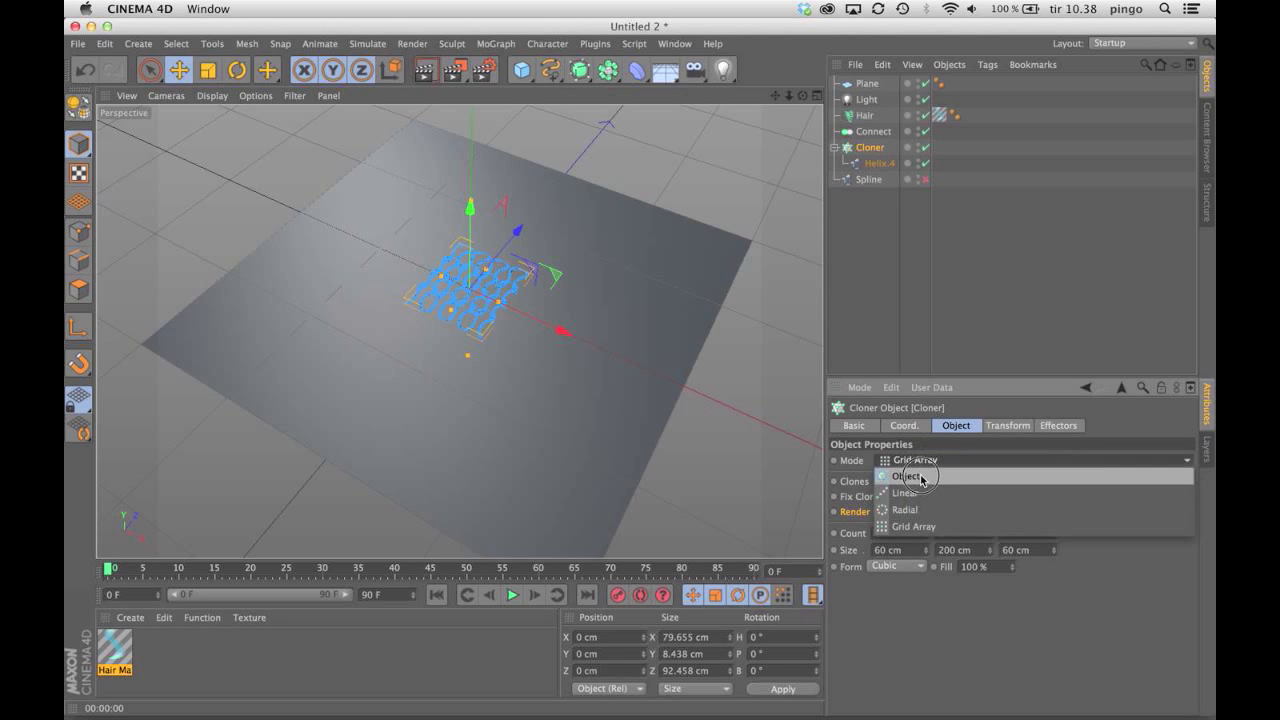
{"action": "left_click", "coordinate": [922, 478]}
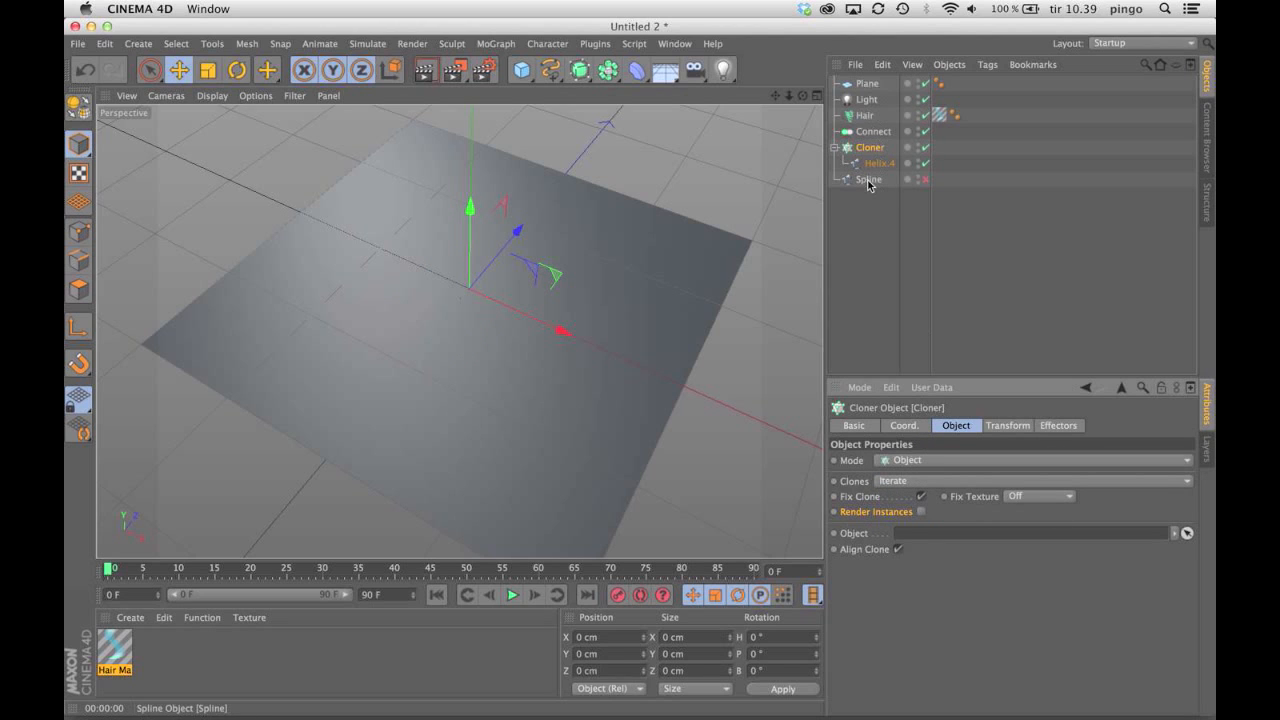
{"action": "left_click_drag", "start_coordinate": [866, 83], "coordinate": [925, 534]}
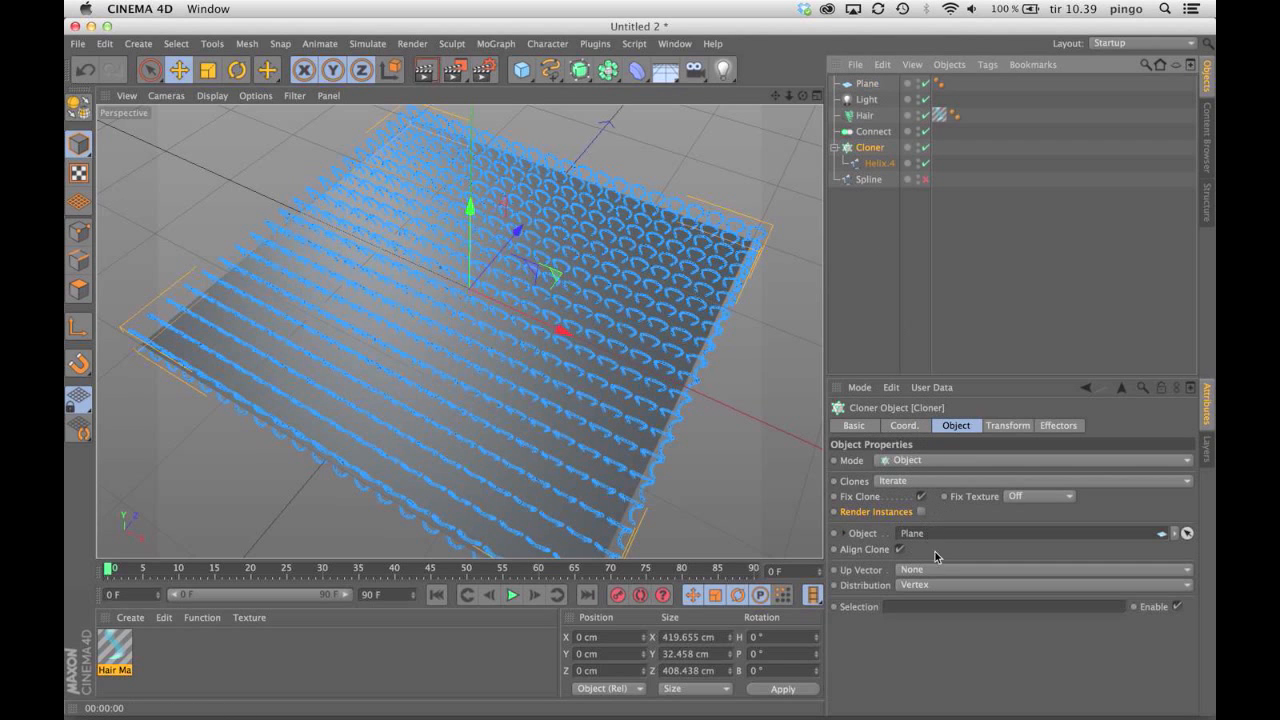
{"action": "left_click", "coordinate": [934, 584]}
{"action": "left_click", "coordinate": [940, 630]}
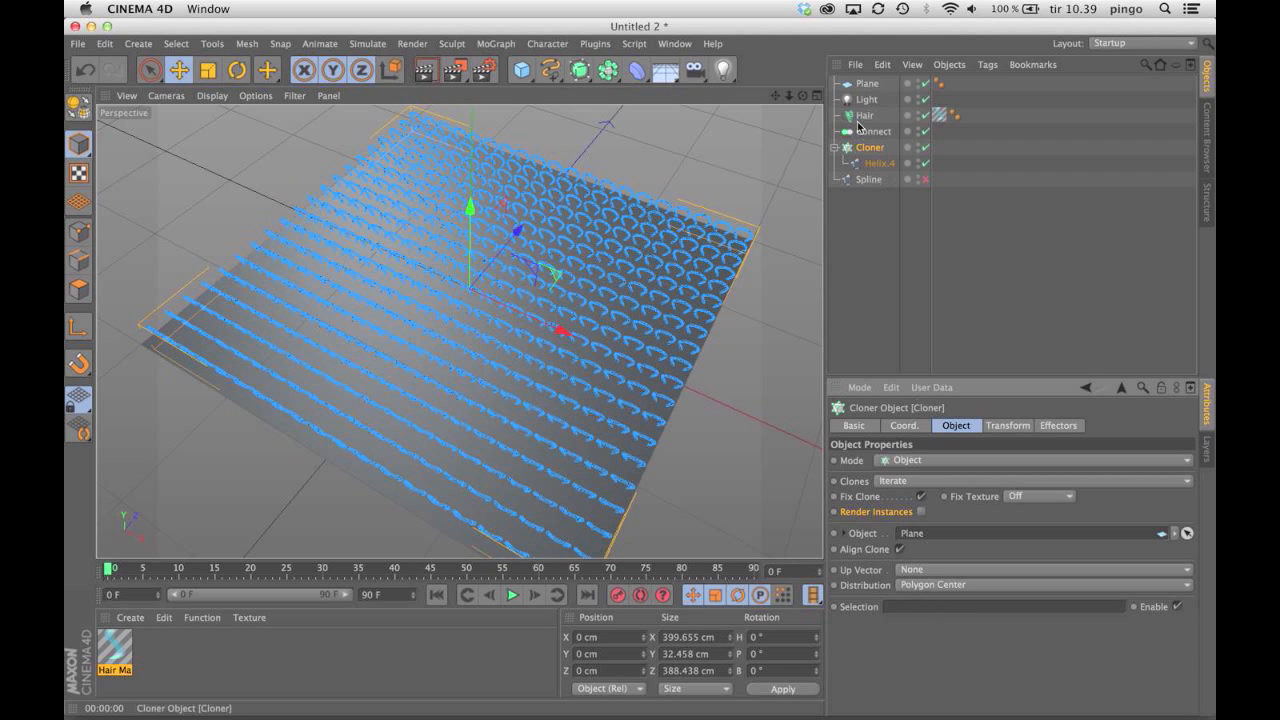
- Toggle the Cloner's Align Clone option off and on to compare how the clones sit on the Plane
{"action": "mouse_move", "coordinate": [803, 96]}
{"action": "left_mouse_down"}
{"action": "mouse_move", "coordinate": [796, 66]}
{"action": "mouse_move", "coordinate": [806, 71]}
{"action": "left_mouse_up"}
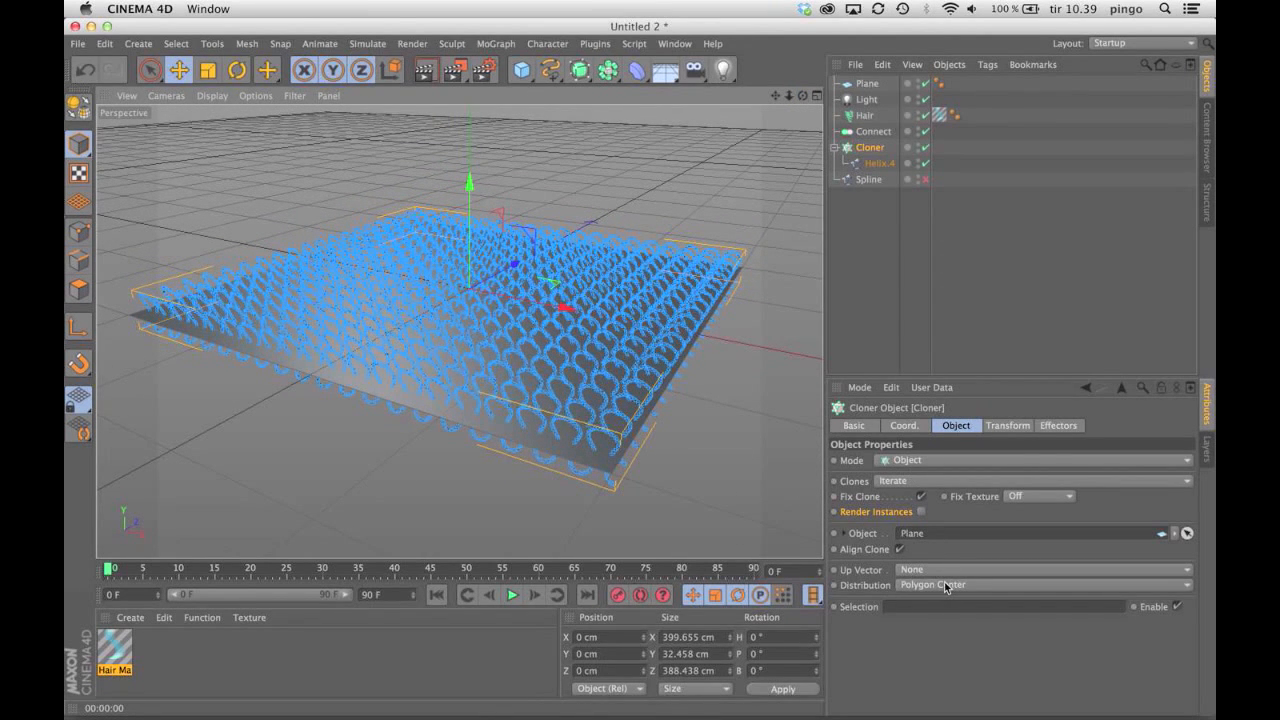
{"action": "left_click", "coordinate": [900, 550]}
{"action": "left_click", "coordinate": [900, 550]}
{"action": "left_click", "coordinate": [900, 550]}
{"action": "left_click", "coordinate": [900, 550]}
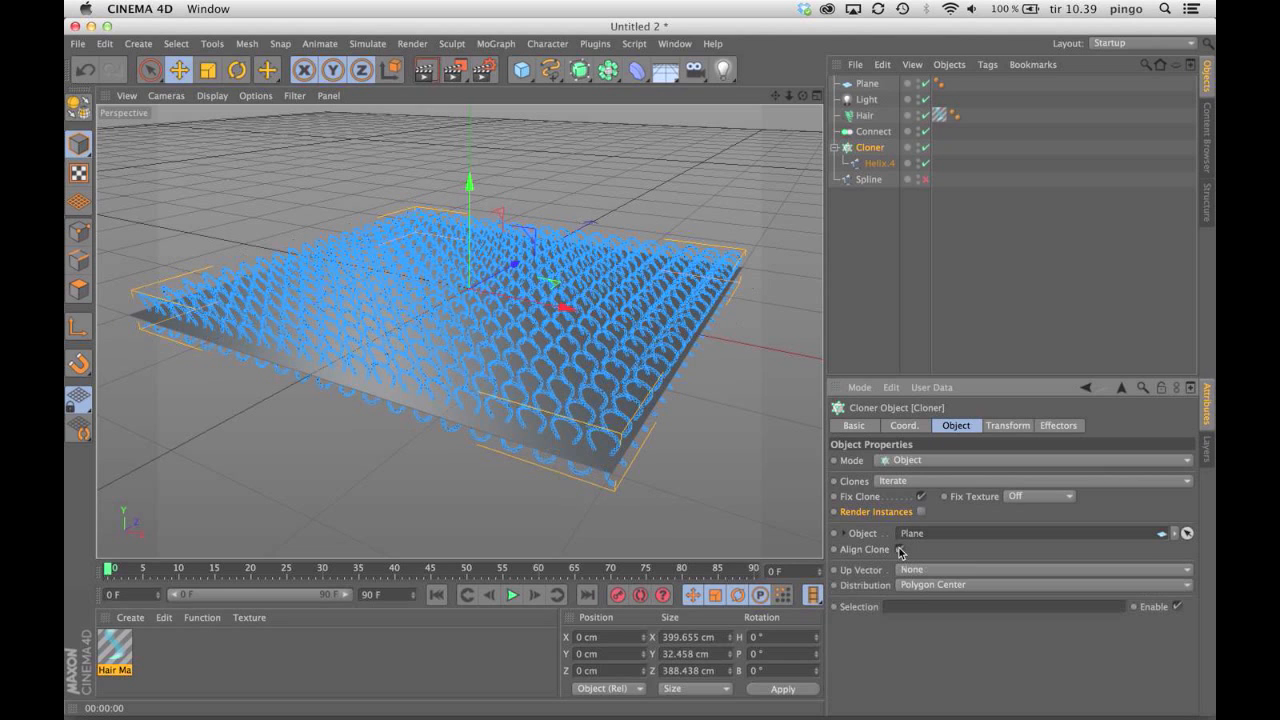
- Try rotating the Helix.4 spline inside the Cloner to a pitch of -60°, then undo the rotation
{"action": "left_click", "coordinate": [877, 163]}
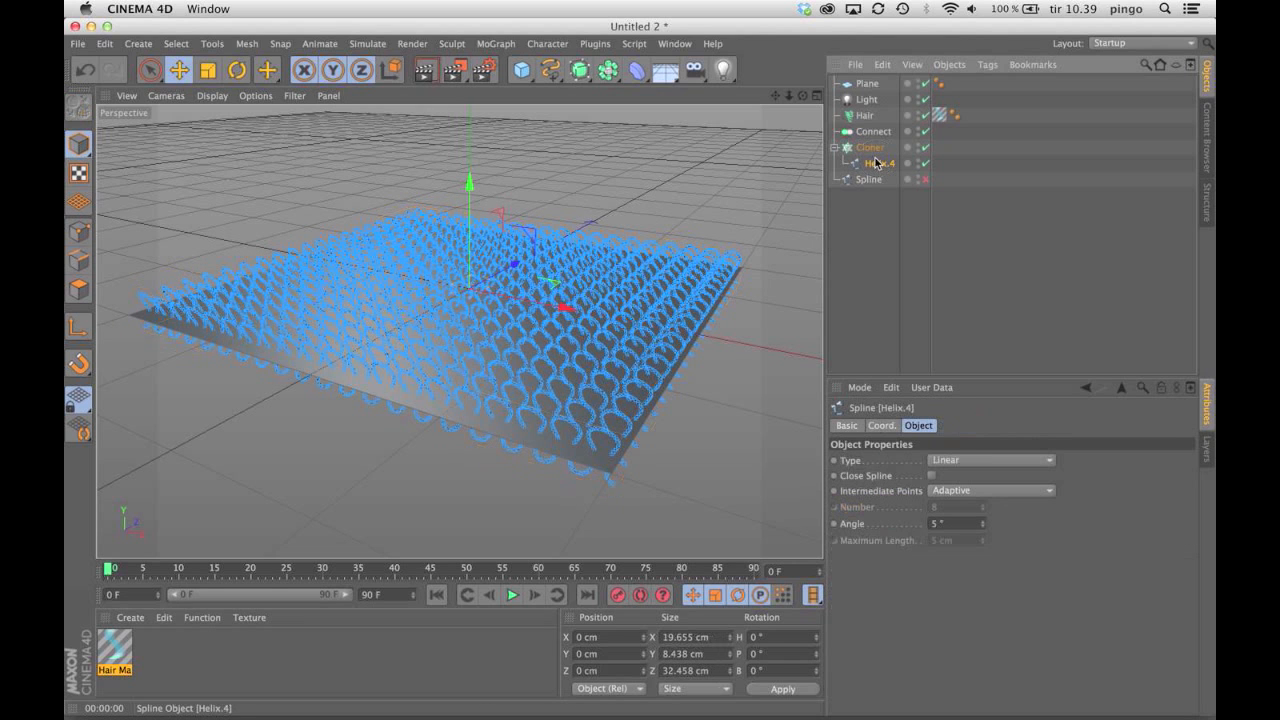
{"action": "left_click", "coordinate": [235, 71]}
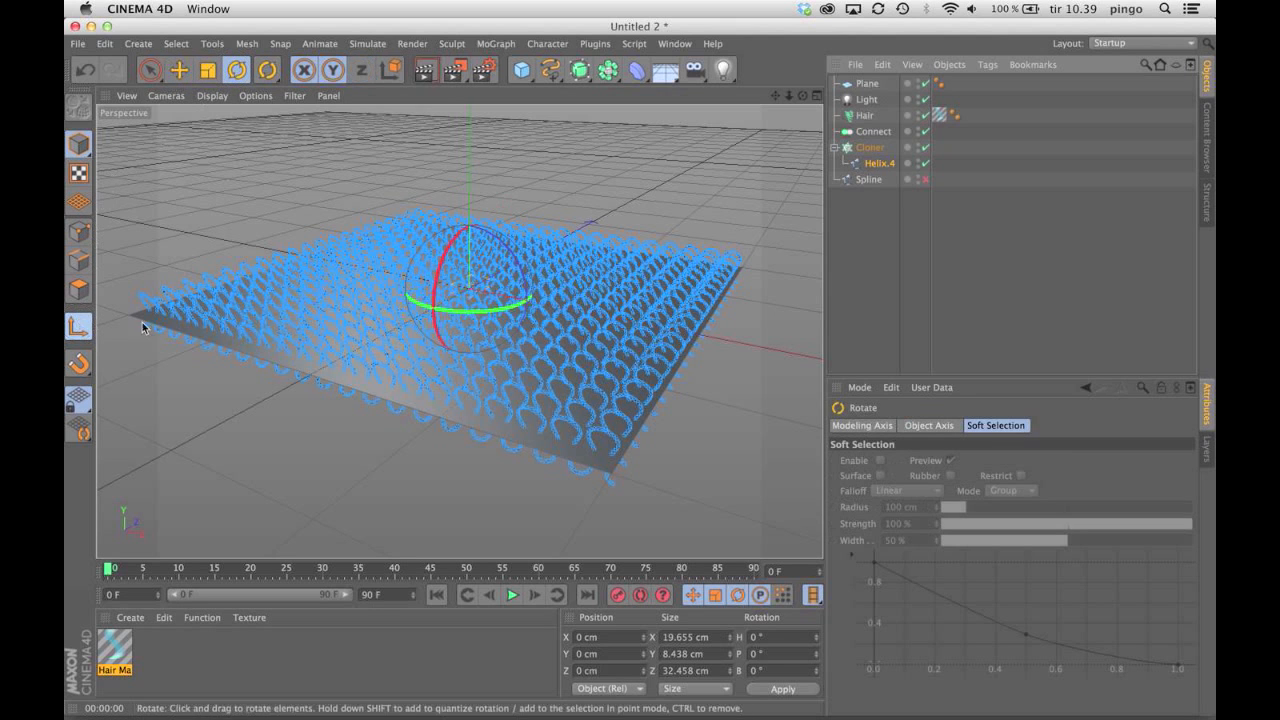
{"action": "left_click_drag", "start_coordinate": [803, 96], "coordinate": [750, 130]}
{"action": "left_click_drag", "start_coordinate": [433, 262], "coordinate": [505, 189]}
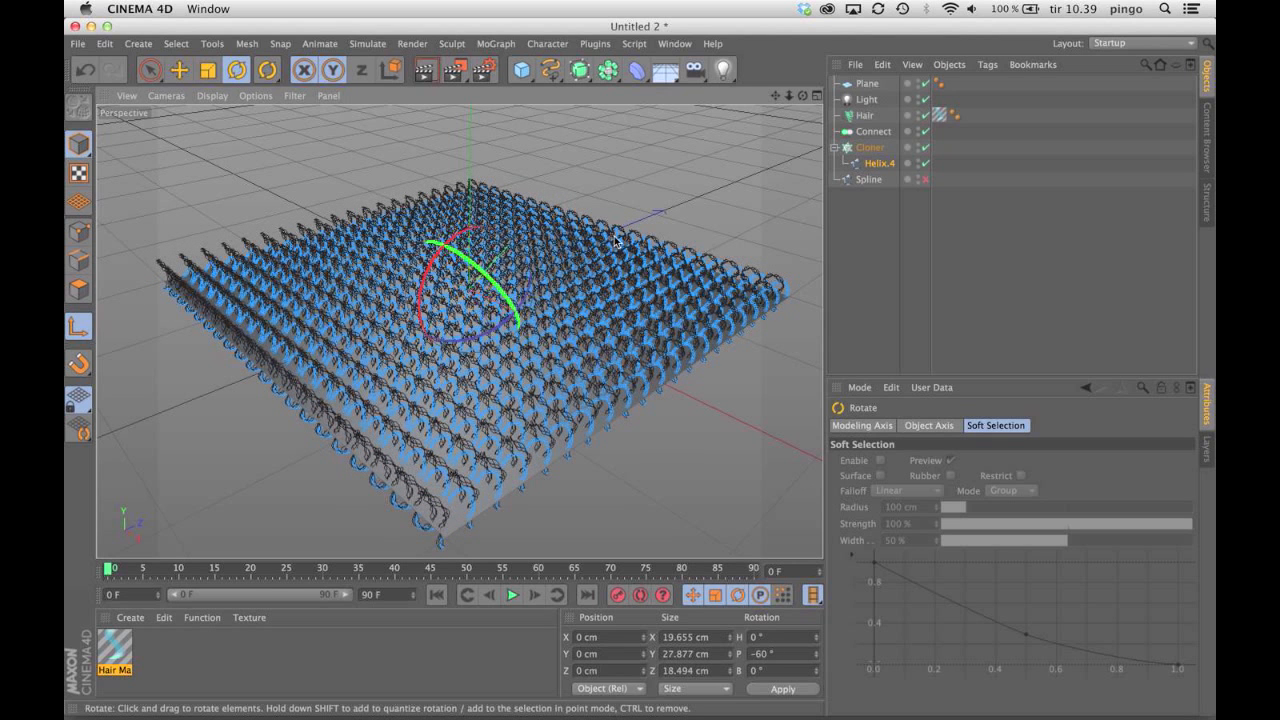
{"action": "key", "text": "super+z"}
- Turn off the Connect object and rotate the Helix.4 spline to a pitch of 90°
{"action": "left_click", "coordinate": [925, 132]}
{"action": "left_click", "coordinate": [871, 152]}
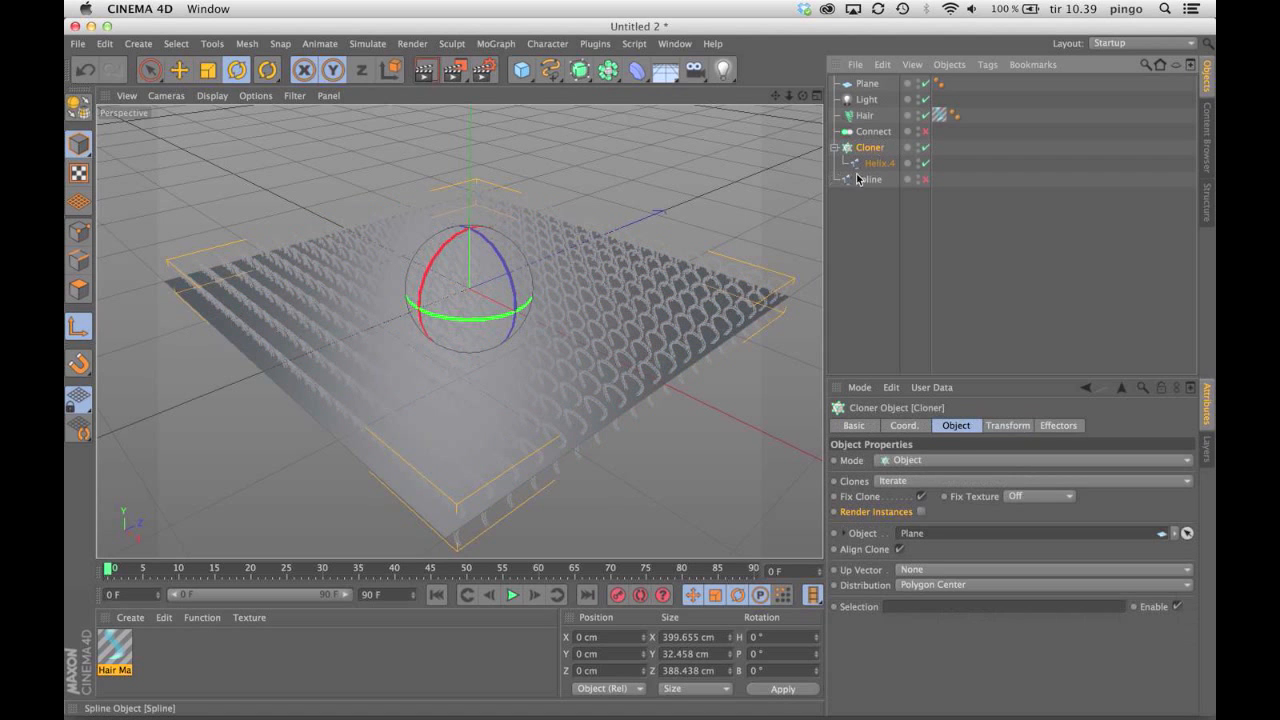
{"action": "left_click", "coordinate": [876, 166]}
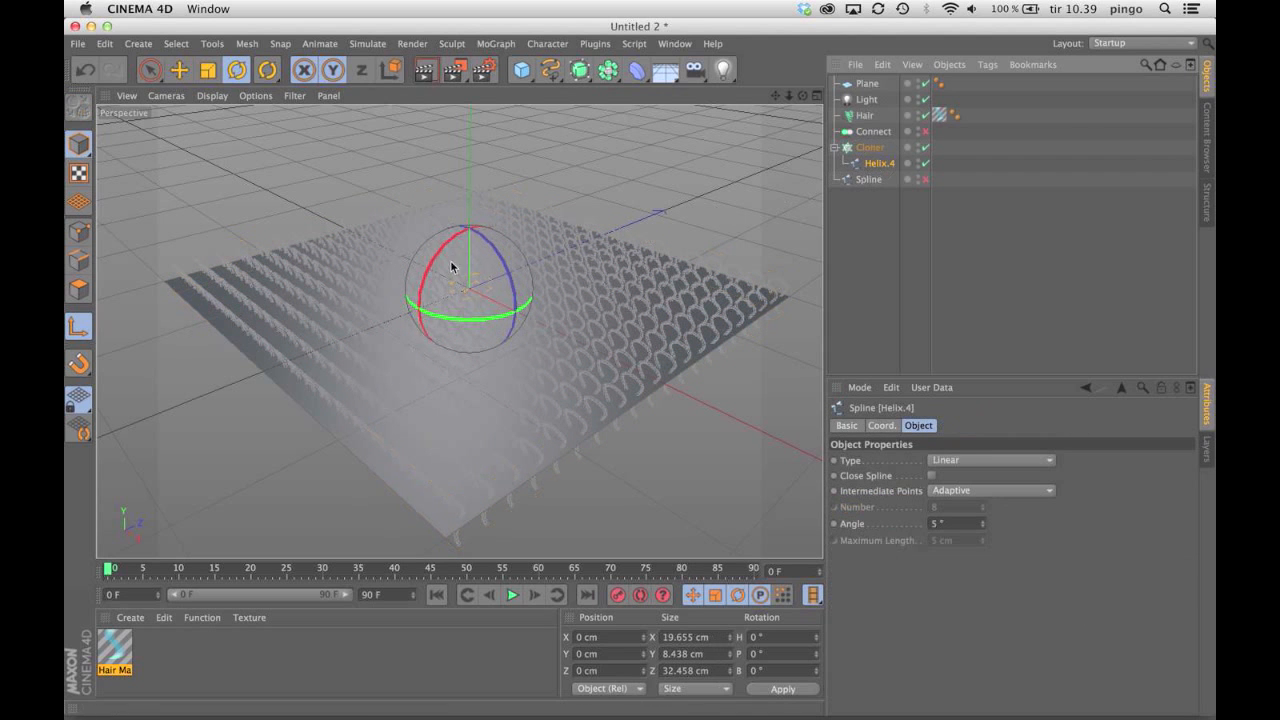
{"action": "scroll", "coordinate": [608, 290], "scroll_direction": "up", "scroll_amount": 4}
{"action": "left_click_drag", "start_coordinate": [593, 269], "coordinate": [642, 314], "text": "alt"}
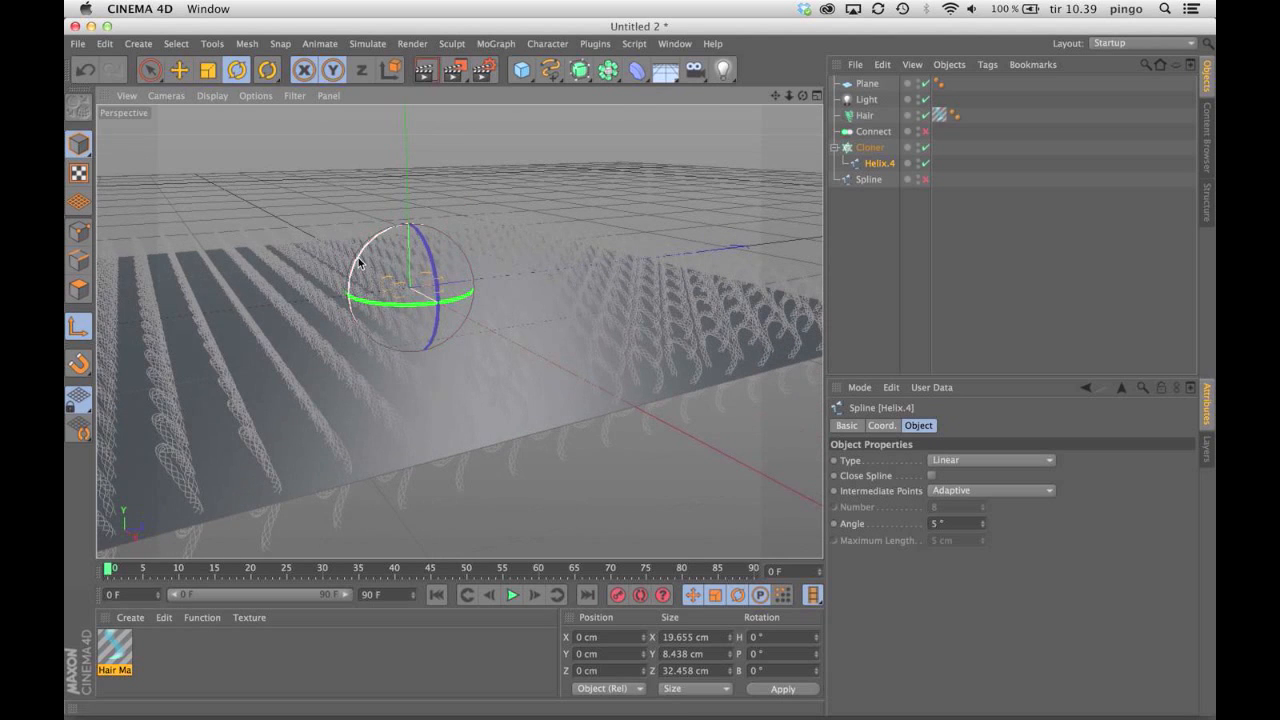
{"action": "left_click_drag", "start_coordinate": [360, 251], "coordinate": [374, 344]}
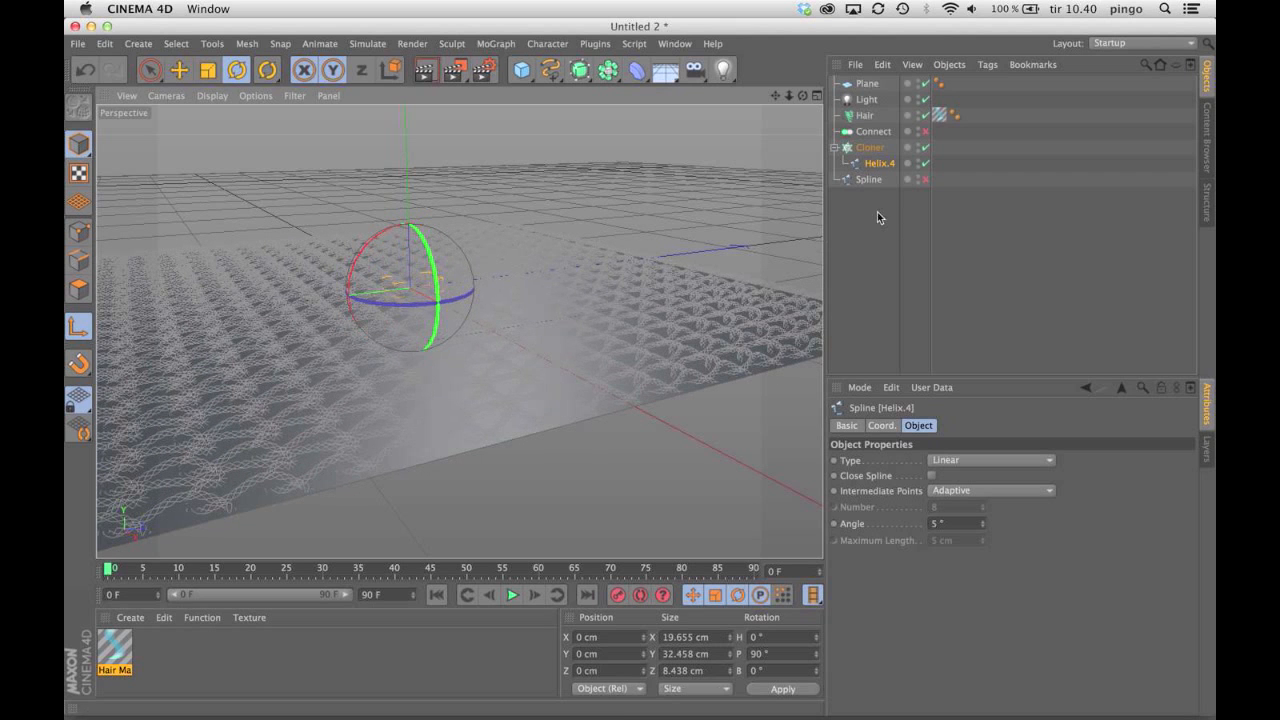
- Turn the Connect object back on
{"action": "left_click", "coordinate": [877, 212]}
{"action": "scroll", "coordinate": [734, 258], "scroll_direction": "down", "scroll_amount": 3}
{"action": "mouse_move", "coordinate": [732, 261]}
{"action": "left_mouse_down", "text": "alt"}
{"action": "mouse_move", "coordinate": [721, 231]}
{"action": "mouse_move", "coordinate": [789, 260]}
{"action": "left_mouse_up", "text": "alt"}
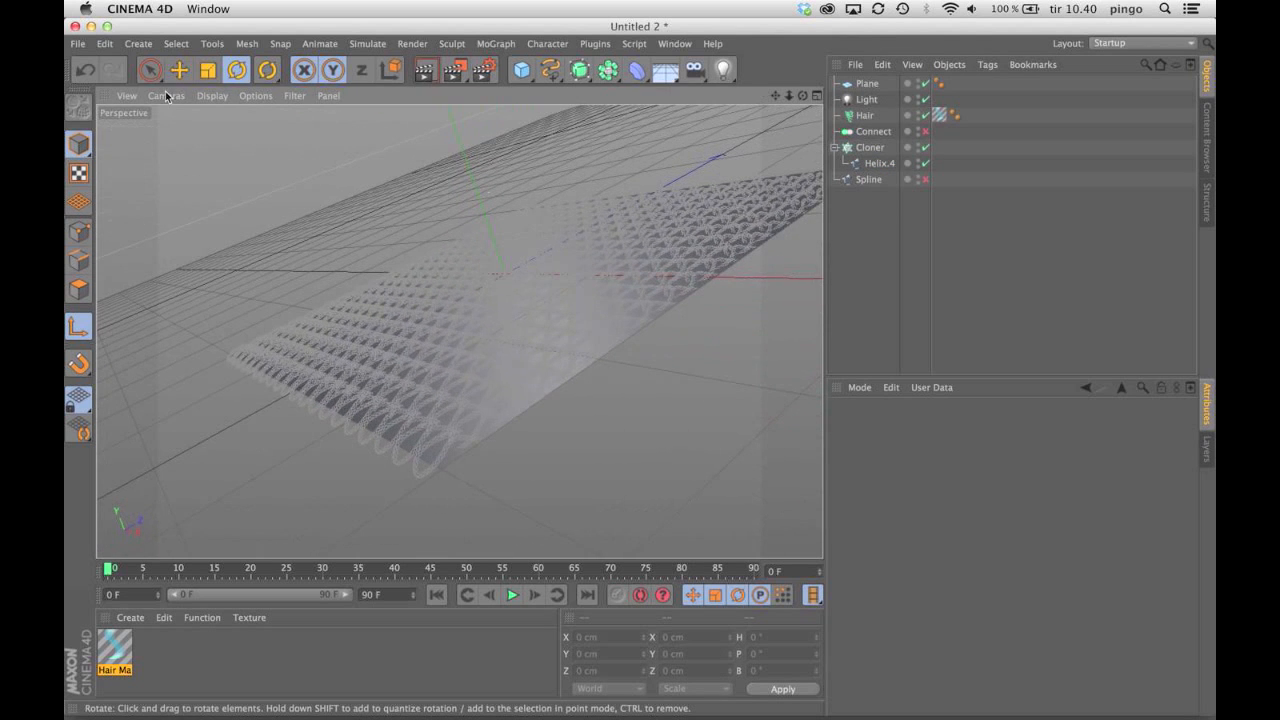
{"action": "left_click", "coordinate": [134, 95]}
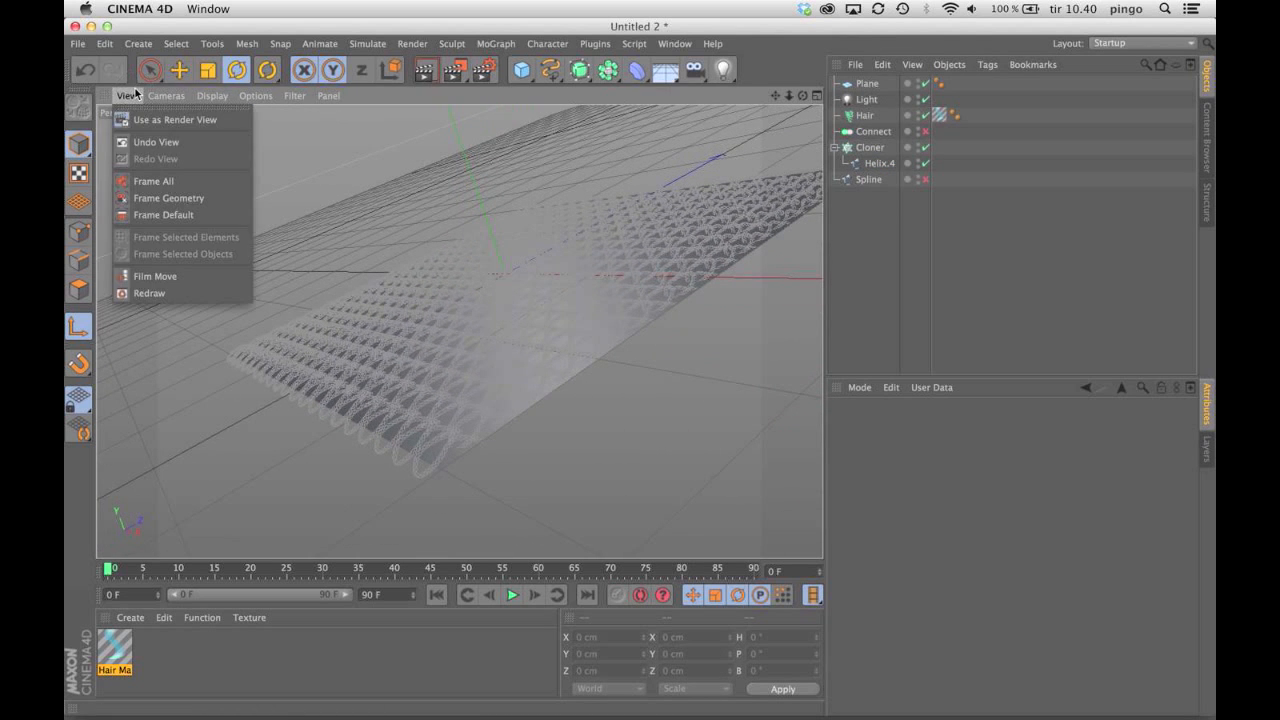
{"action": "left_click", "coordinate": [156, 142]}
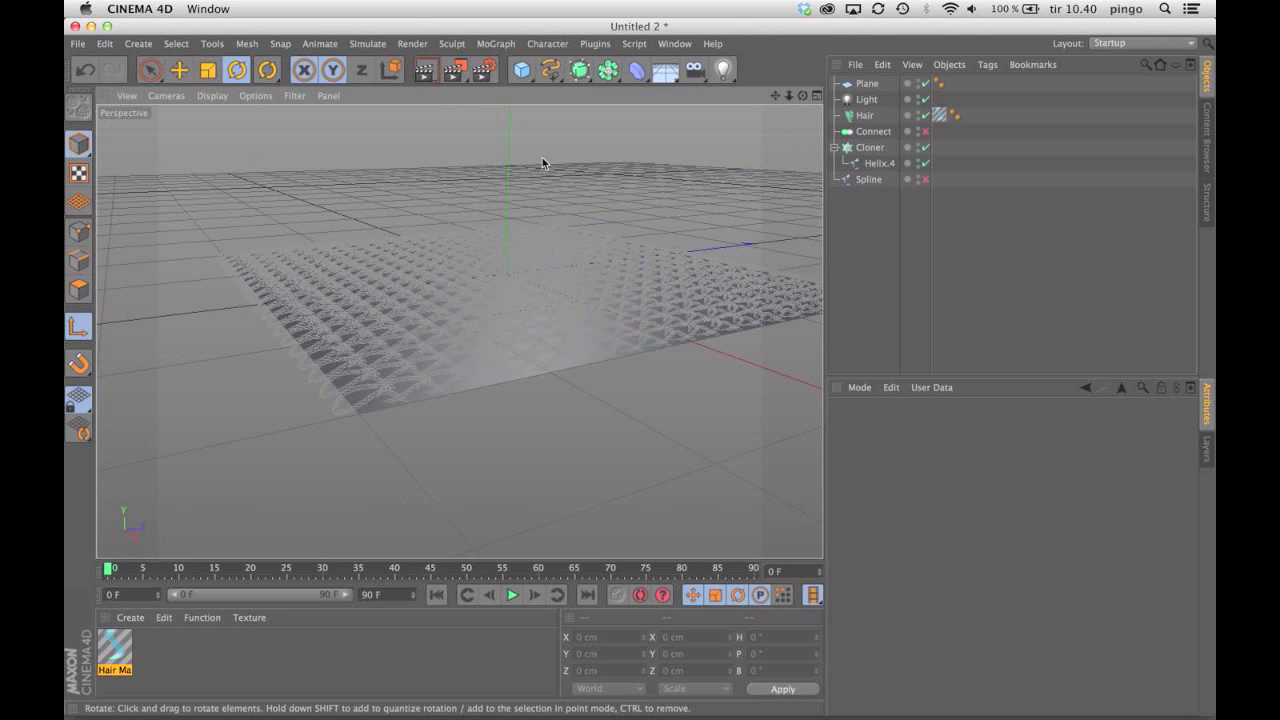
{"action": "left_click", "coordinate": [923, 132]}
- Hide the Plane and render the knitted pattern in the perspective view
{"action": "mouse_move", "coordinate": [710, 258]}
{"action": "left_mouse_down", "text": "alt"}
{"action": "mouse_move", "coordinate": [649, 300]}
{"action": "mouse_move", "coordinate": [657, 274]}
{"action": "mouse_move", "coordinate": [569, 229]}
{"action": "mouse_move", "coordinate": [608, 262]}
{"action": "mouse_move", "coordinate": [634, 226]}
{"action": "mouse_move", "coordinate": [763, 206]}
{"action": "left_mouse_up", "text": "alt"}
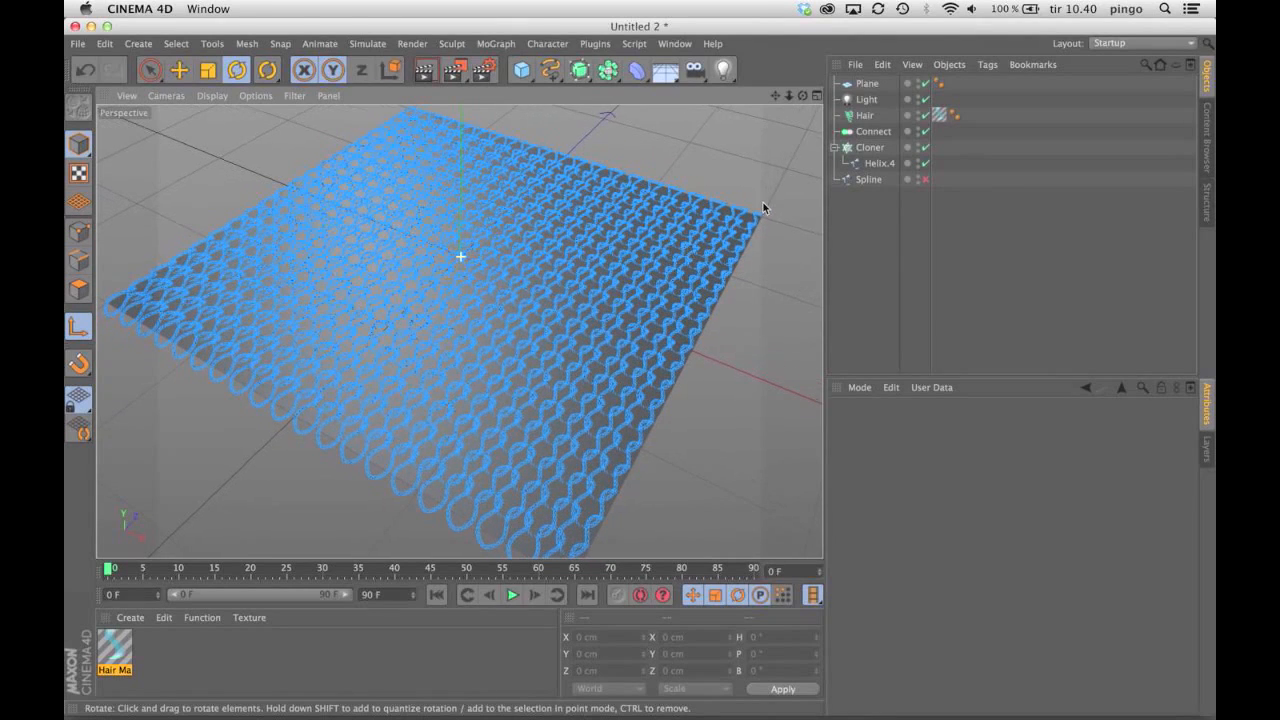
{"action": "left_click", "coordinate": [919, 82]}
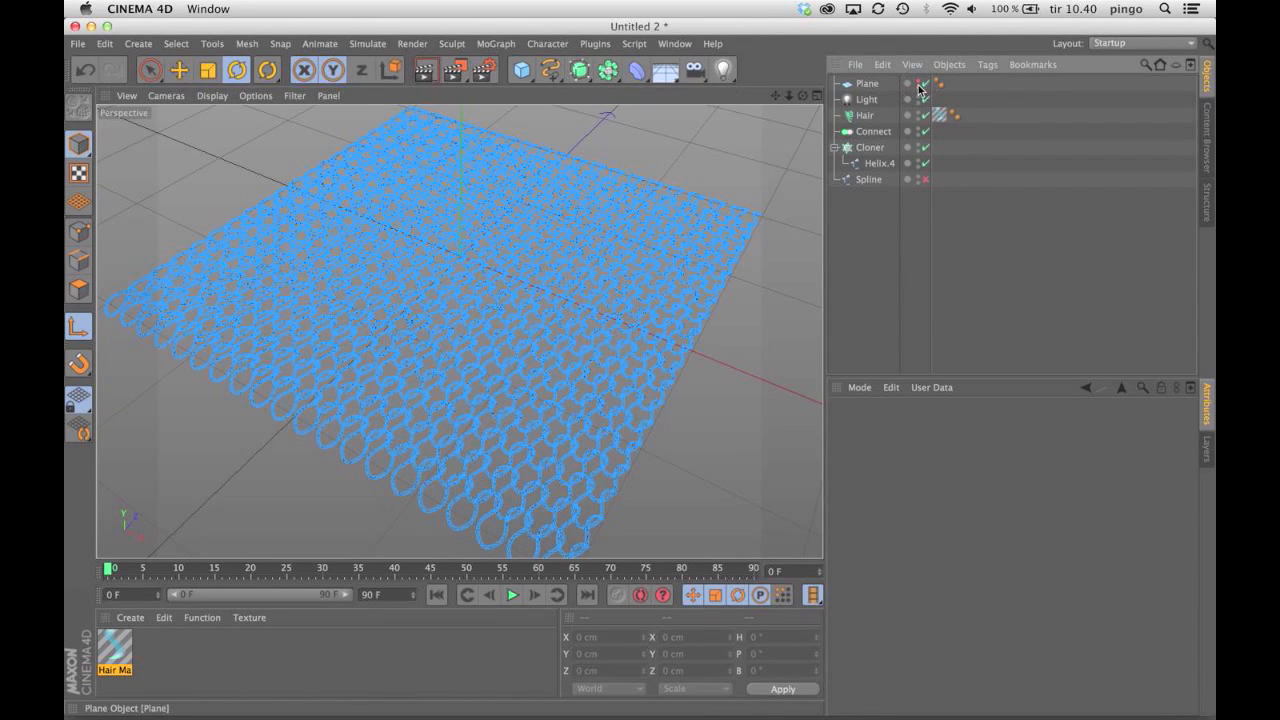
{"action": "left_click", "coordinate": [424, 76]}
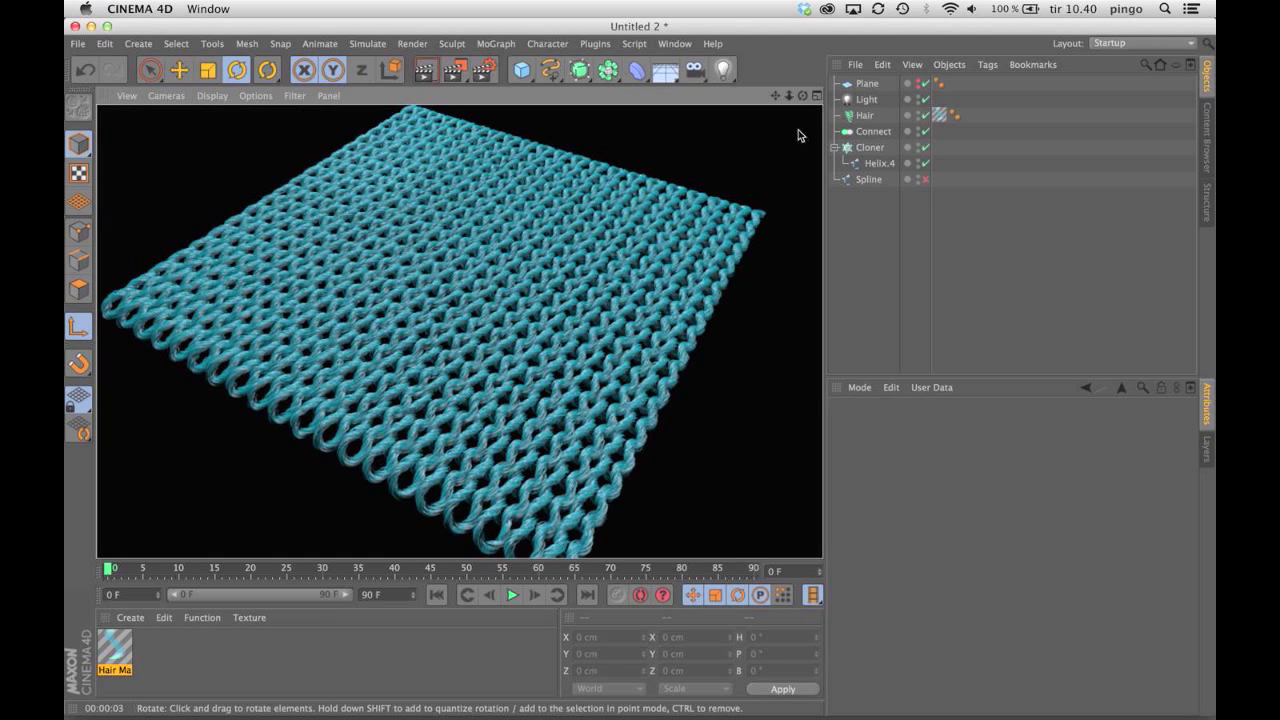
- Move the Light closer to the pattern, to about X -215, Y 278, Z 298 cm, and render the perspective view again
{"action": "left_click", "coordinate": [817, 95]}
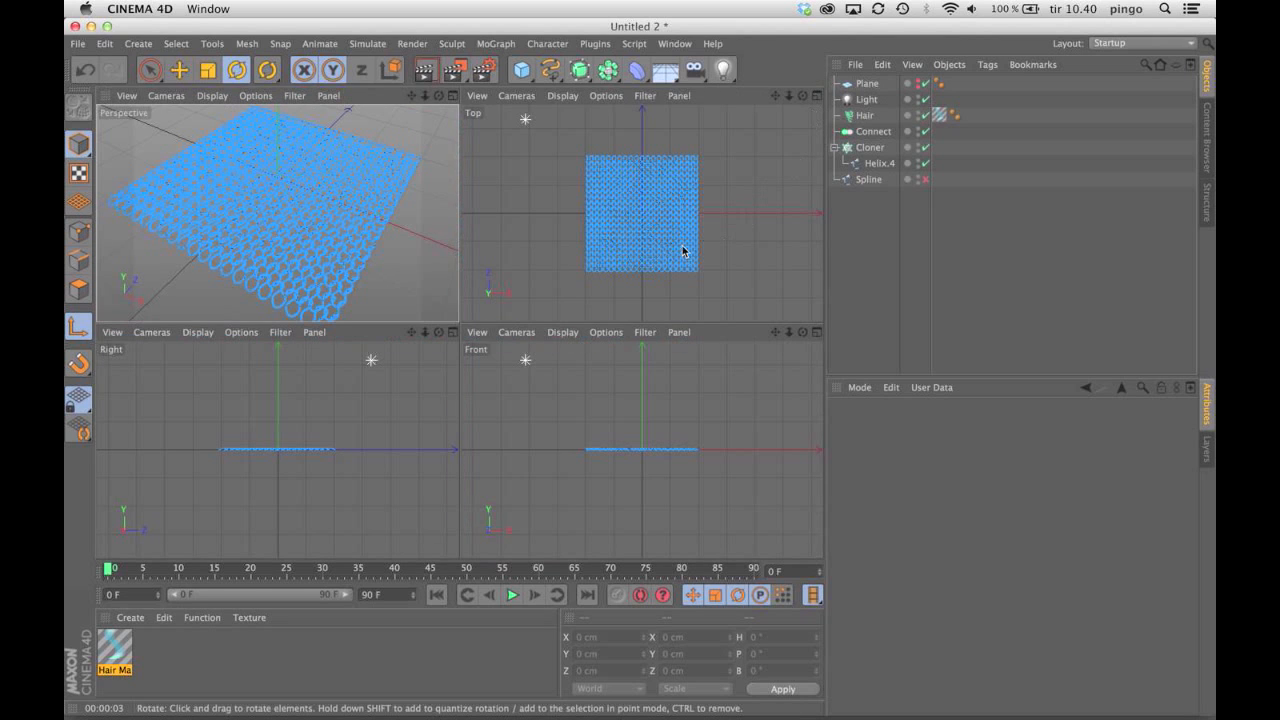
{"action": "left_click", "coordinate": [866, 99]}
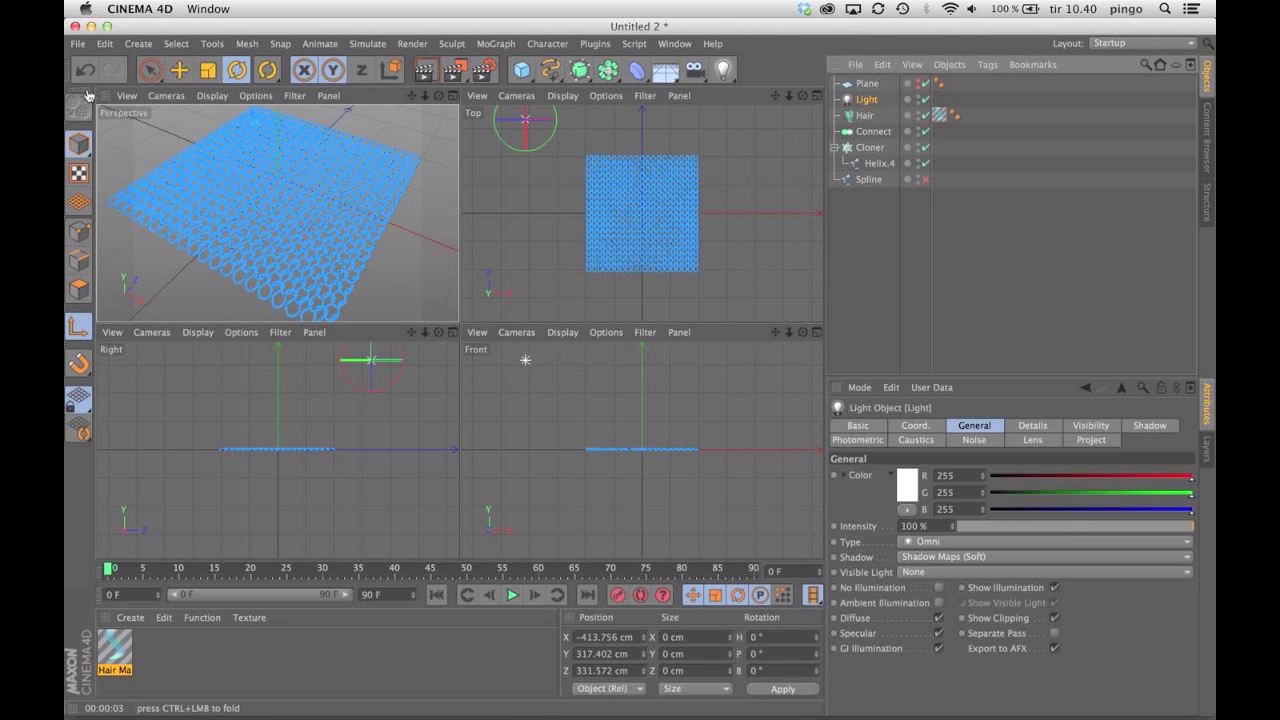
{"action": "left_click", "coordinate": [180, 70]}
{"action": "left_click", "coordinate": [611, 214]}
{"action": "left_click_drag", "start_coordinate": [611, 214], "coordinate": [622, 221]}
{"action": "left_click_drag", "start_coordinate": [600, 415], "coordinate": [588, 422]}
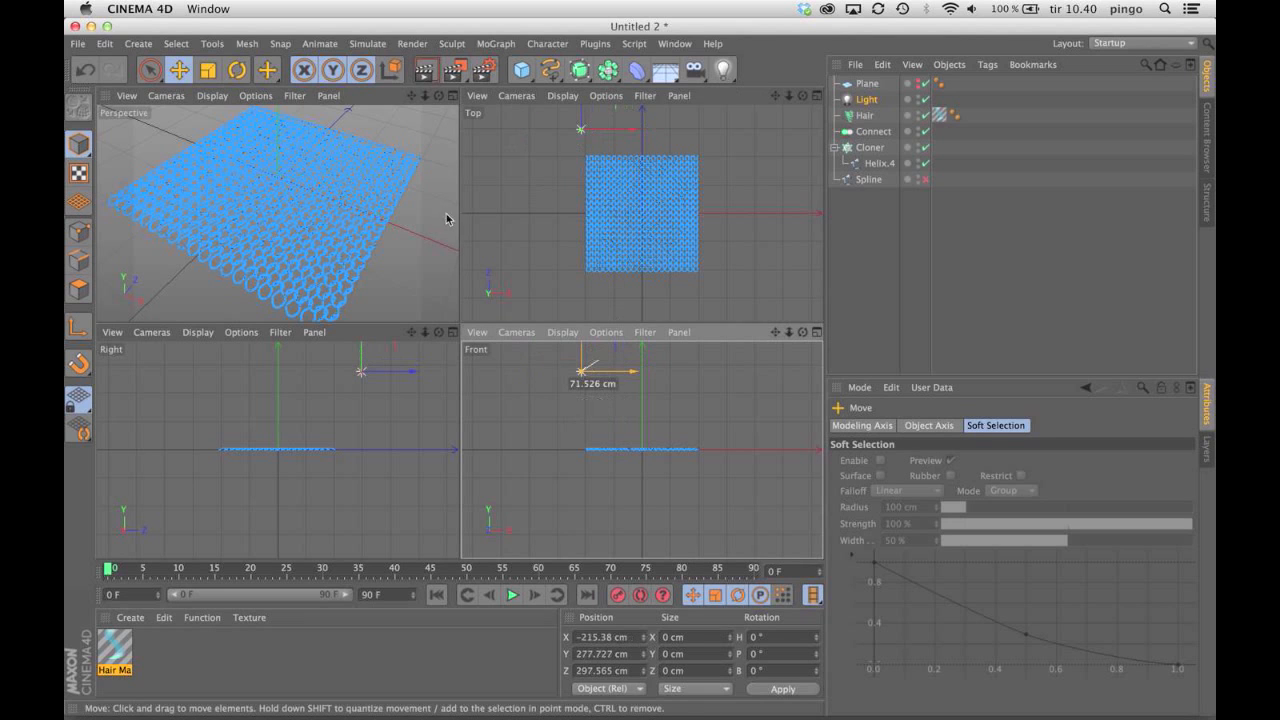
{"action": "left_click", "coordinate": [452, 95]}
{"action": "left_click", "coordinate": [425, 72]}
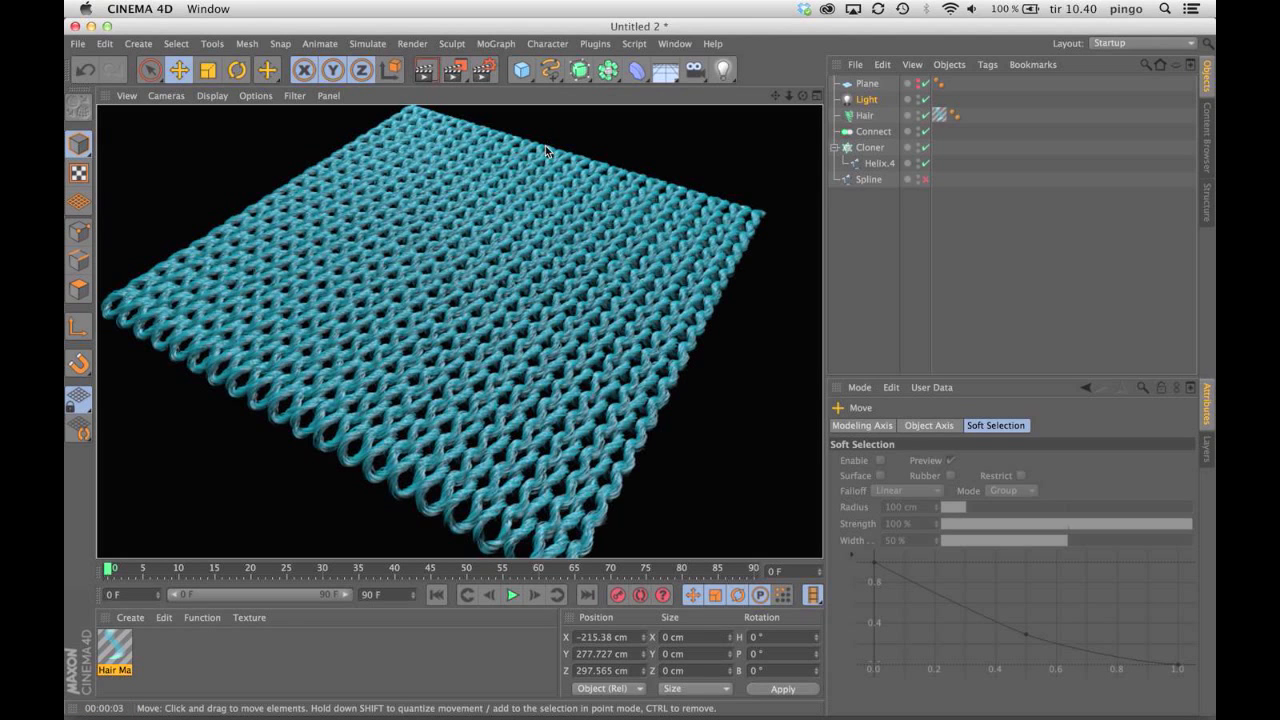
- Set the render output to the film/video preset HDTV 1080 25
{"action": "left_click_drag", "start_coordinate": [789, 96], "coordinate": [880, 96]}
{"action": "left_click_drag", "start_coordinate": [799, 100], "coordinate": [715, 97]}
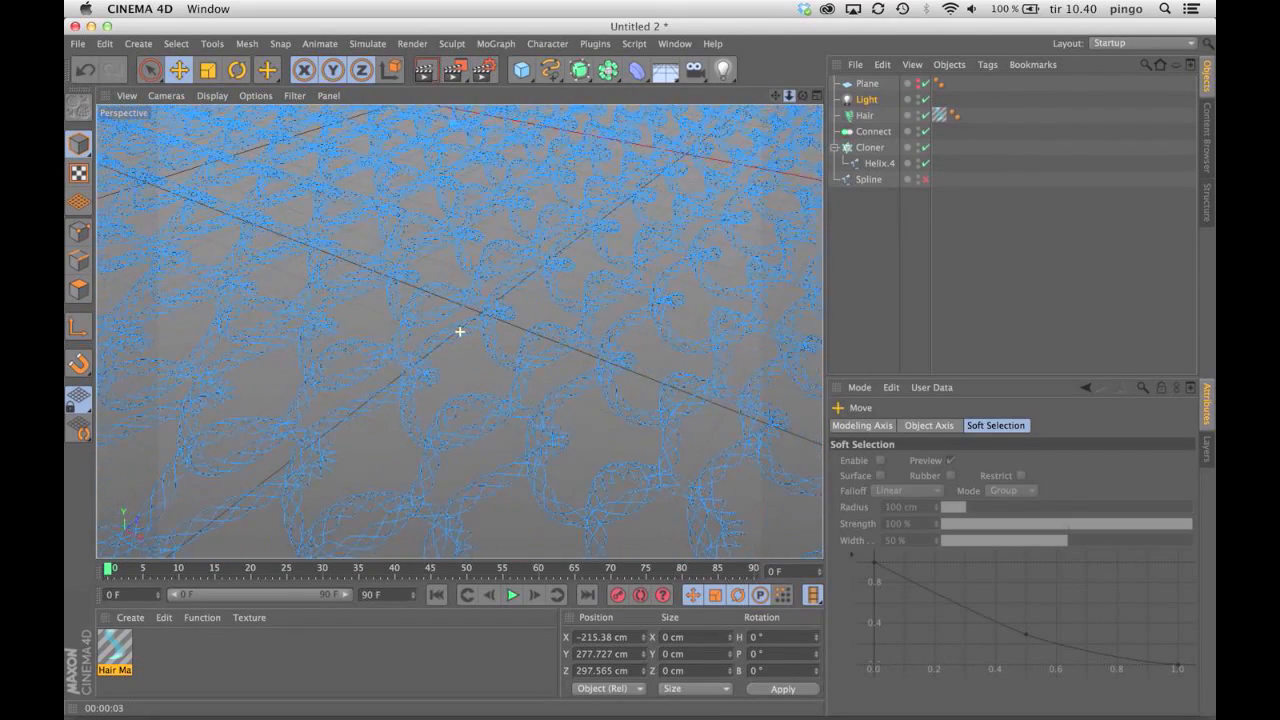
{"action": "left_click_drag", "start_coordinate": [561, 348], "coordinate": [578, 375], "text": "alt"}
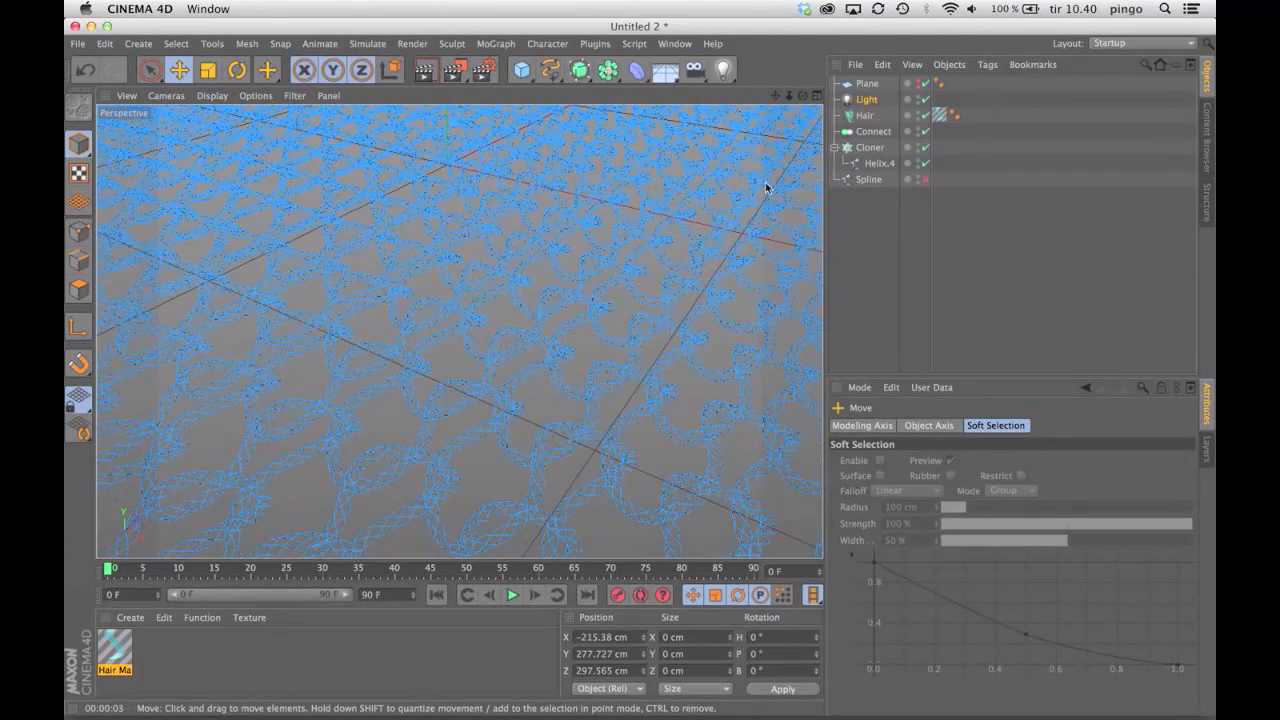
{"action": "left_click", "coordinate": [867, 83]}
{"action": "left_click_drag", "start_coordinate": [563, 310], "coordinate": [598, 312], "text": "alt"}
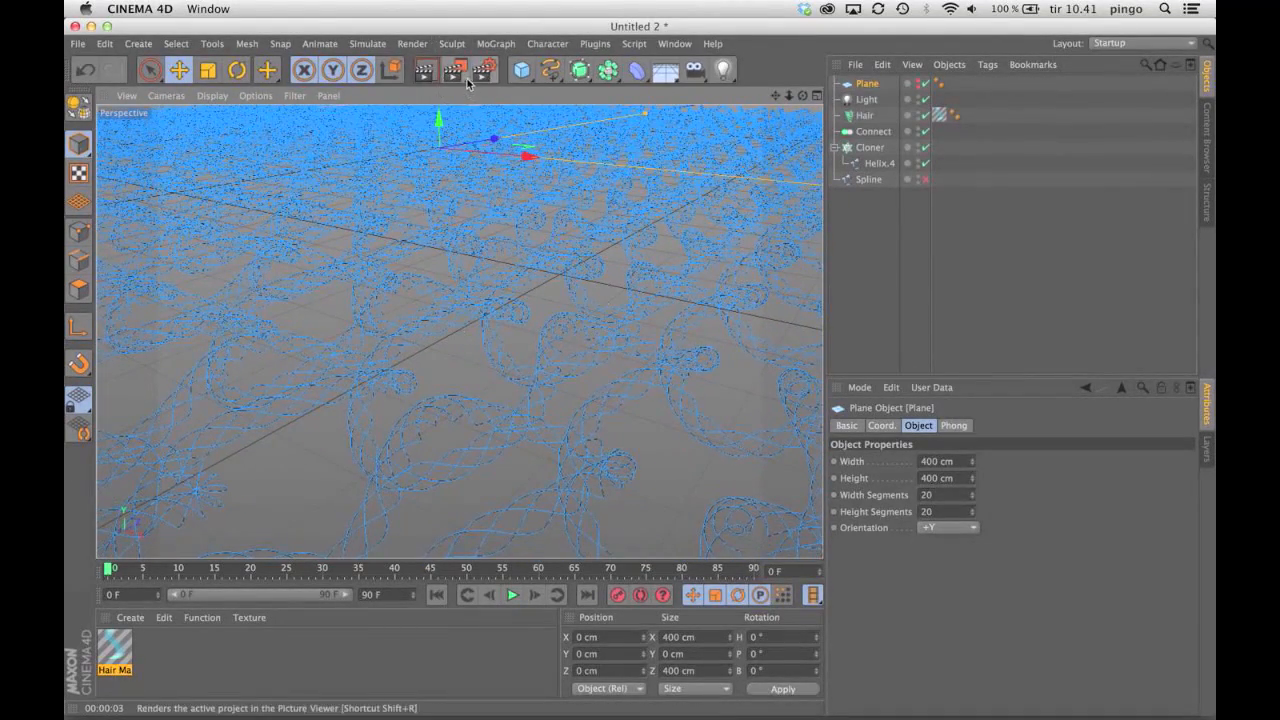
{"action": "left_click", "coordinate": [484, 69]}
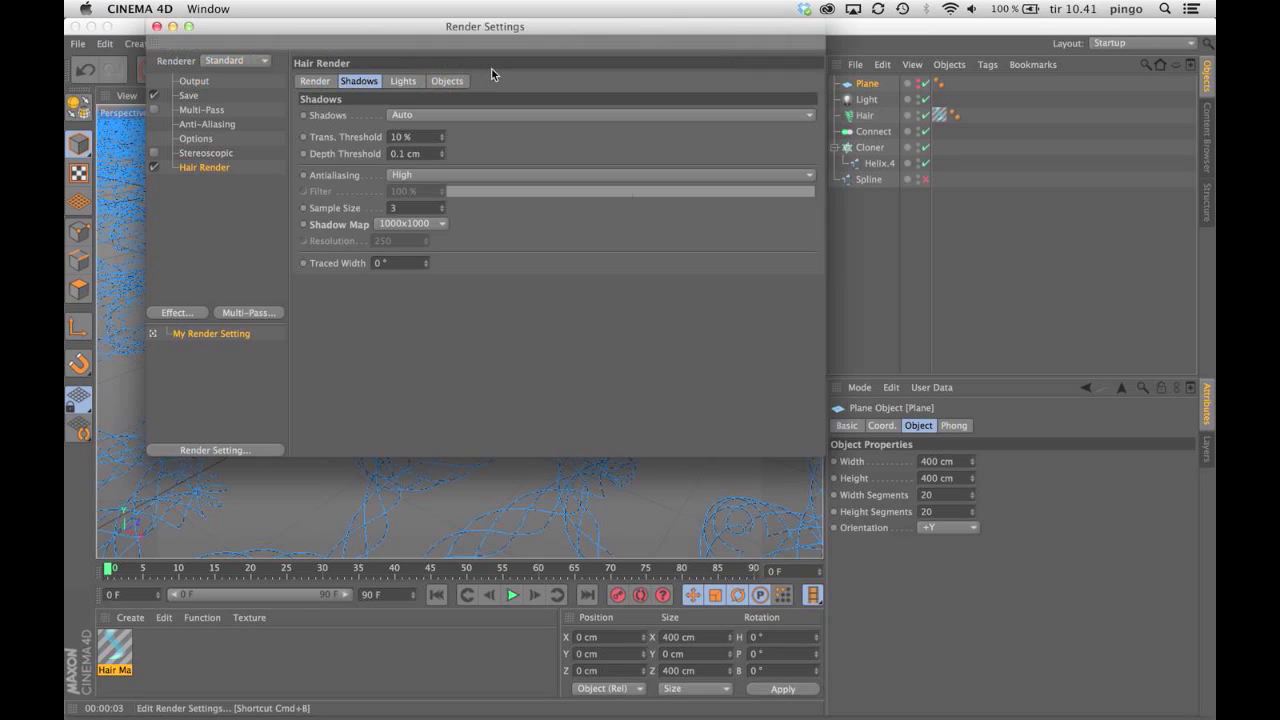
{"action": "left_click", "coordinate": [196, 81]}
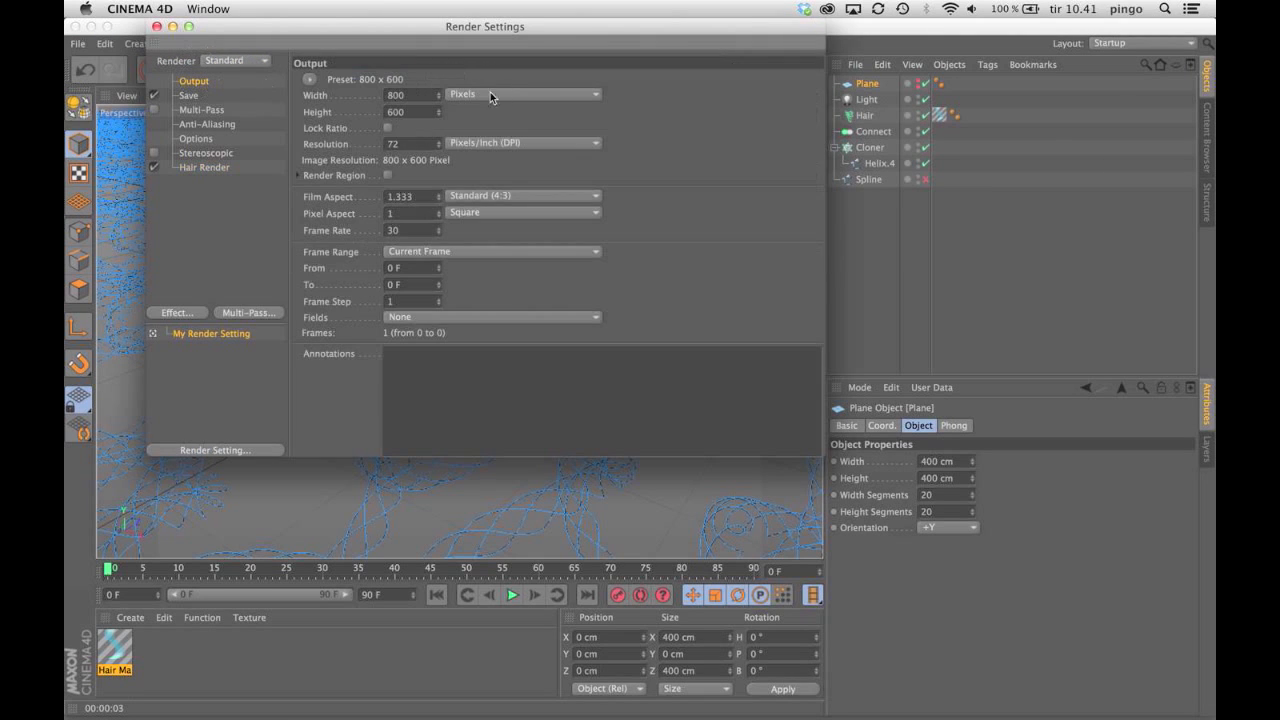
{"action": "left_click", "coordinate": [310, 79]}
{"action": "mouse_move", "coordinate": [340, 128]}
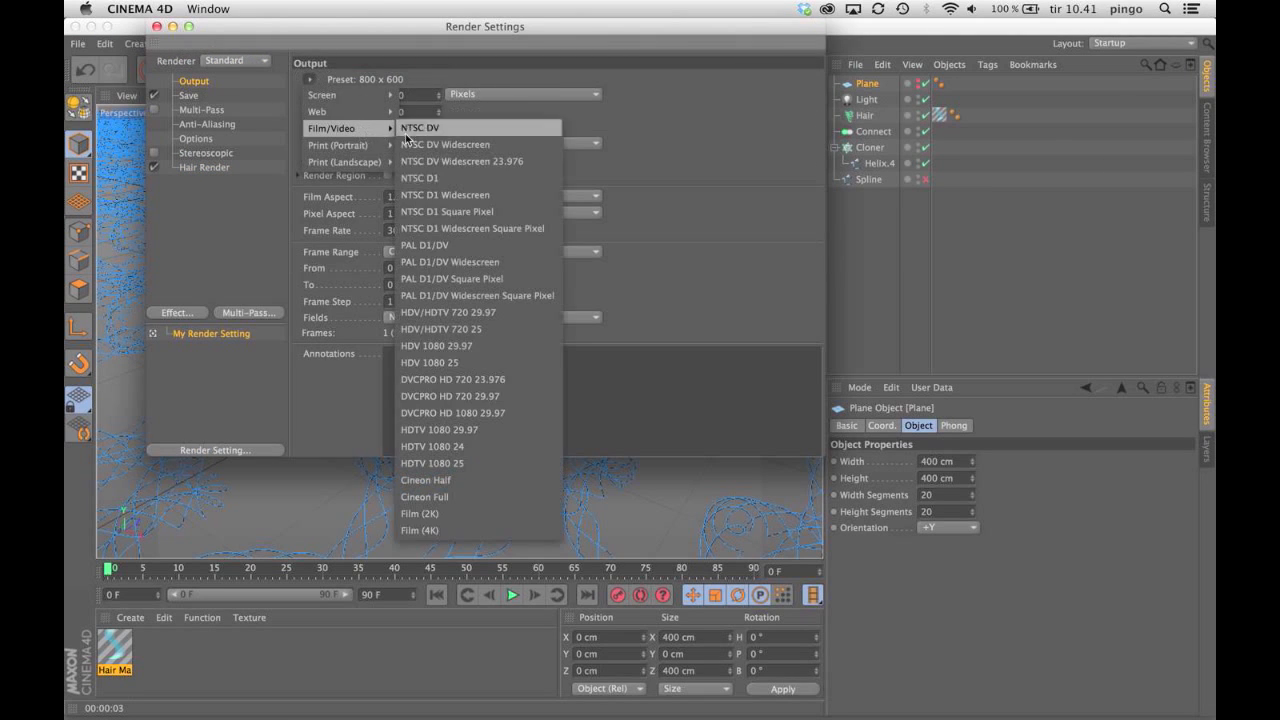
{"action": "left_click", "coordinate": [510, 463]}
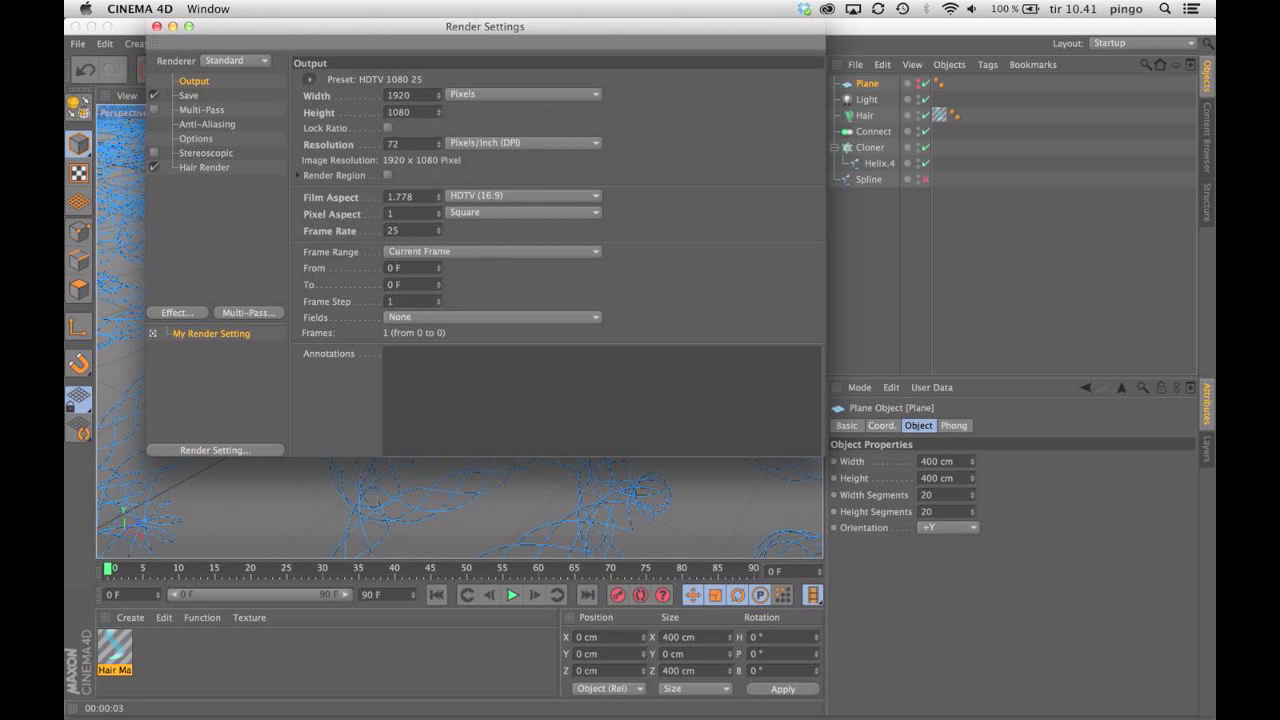
{"action": "left_click", "coordinate": [157, 26]}
- Render a close-up of the pattern to the Picture Viewer and inspect the whole image
{"action": "scroll", "coordinate": [460, 331], "scroll_direction": "down", "scroll_amount": 10}
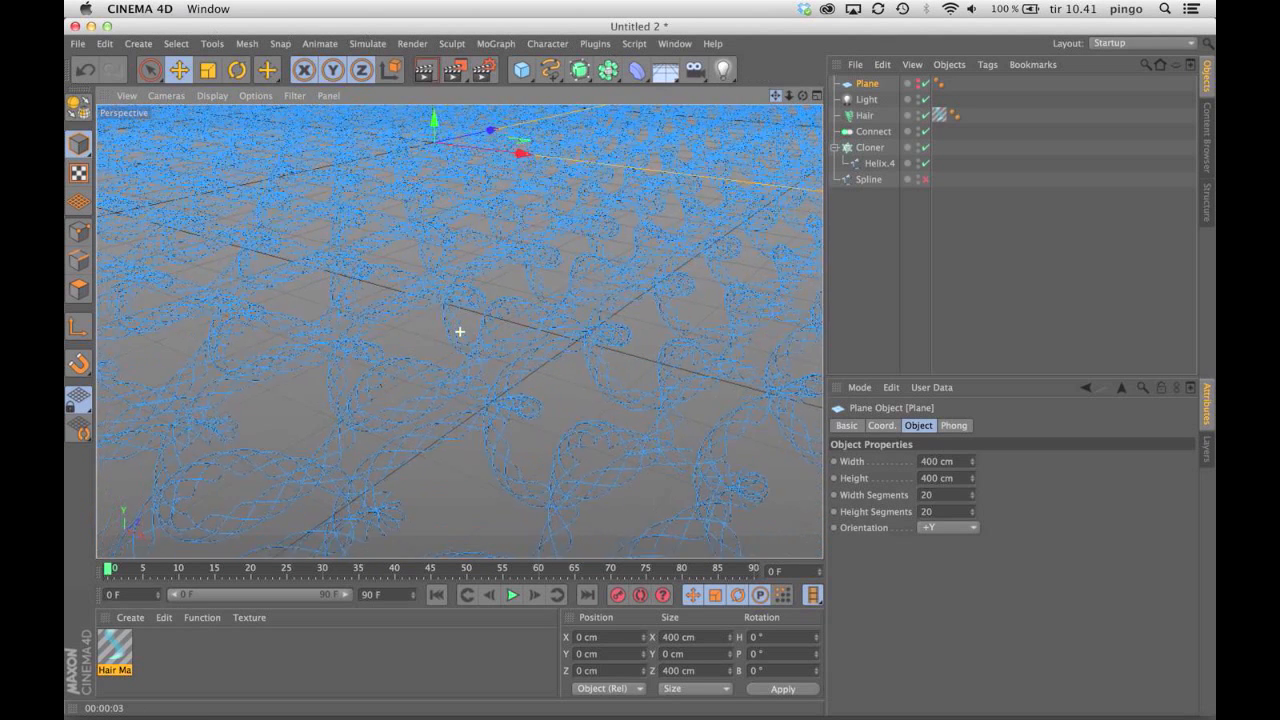
{"action": "left_click_drag", "start_coordinate": [776, 96], "coordinate": [775, 57]}
{"action": "left_click_drag", "start_coordinate": [806, 100], "coordinate": [728, 94]}
{"action": "left_click", "coordinate": [455, 78]}
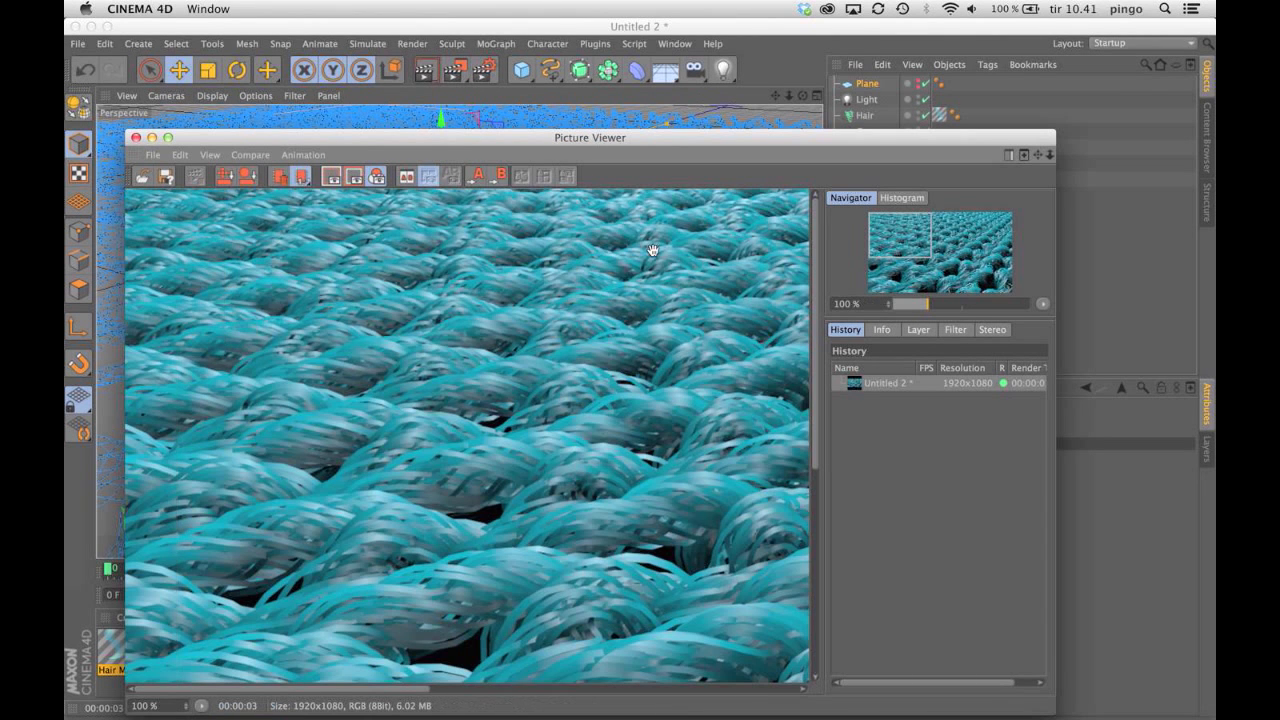
{"action": "mouse_move", "coordinate": [899, 233]}
{"action": "left_mouse_down"}
{"action": "mouse_move", "coordinate": [978, 230]}
{"action": "mouse_move", "coordinate": [964, 259]}
{"action": "mouse_move", "coordinate": [893, 215]}
{"action": "left_mouse_up"}
{"action": "scroll", "coordinate": [491, 417], "scroll_direction": "down", "scroll_amount": 5}
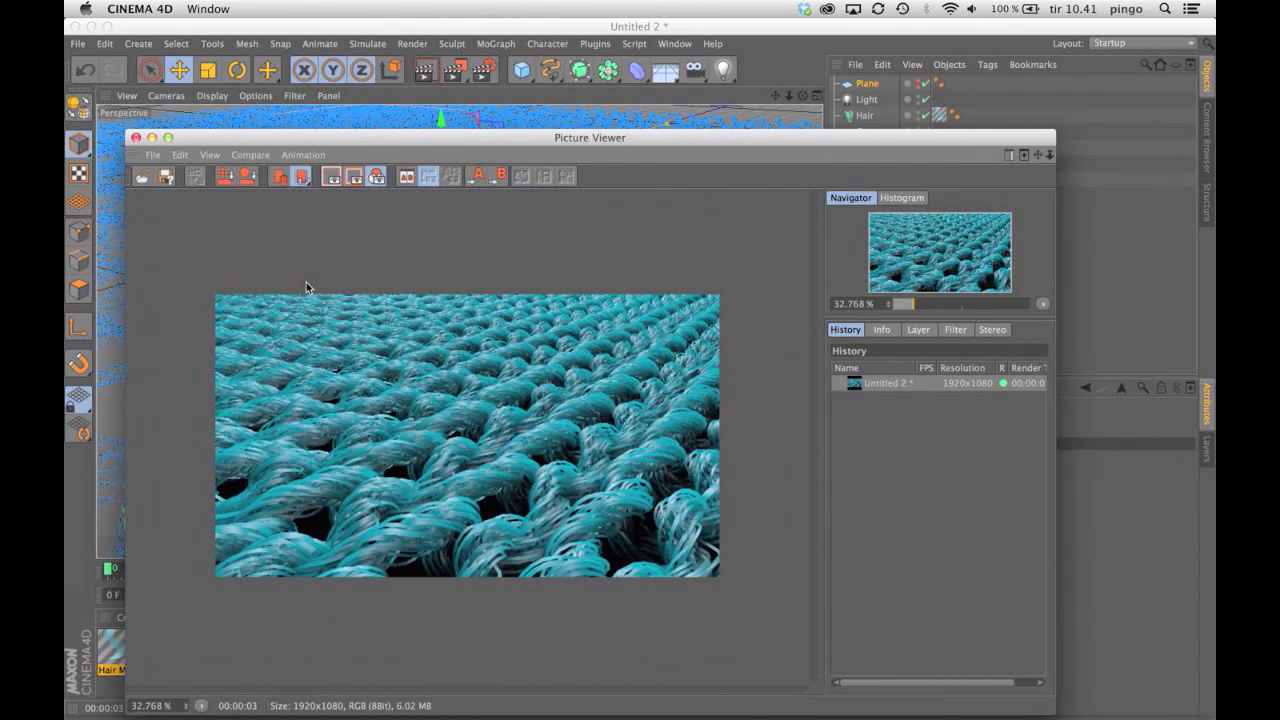
{"action": "left_click", "coordinate": [136, 138]}
- Set the Hair material's root and tip thickness to 0.2 cm
{"action": "left_click", "coordinate": [869, 148]}
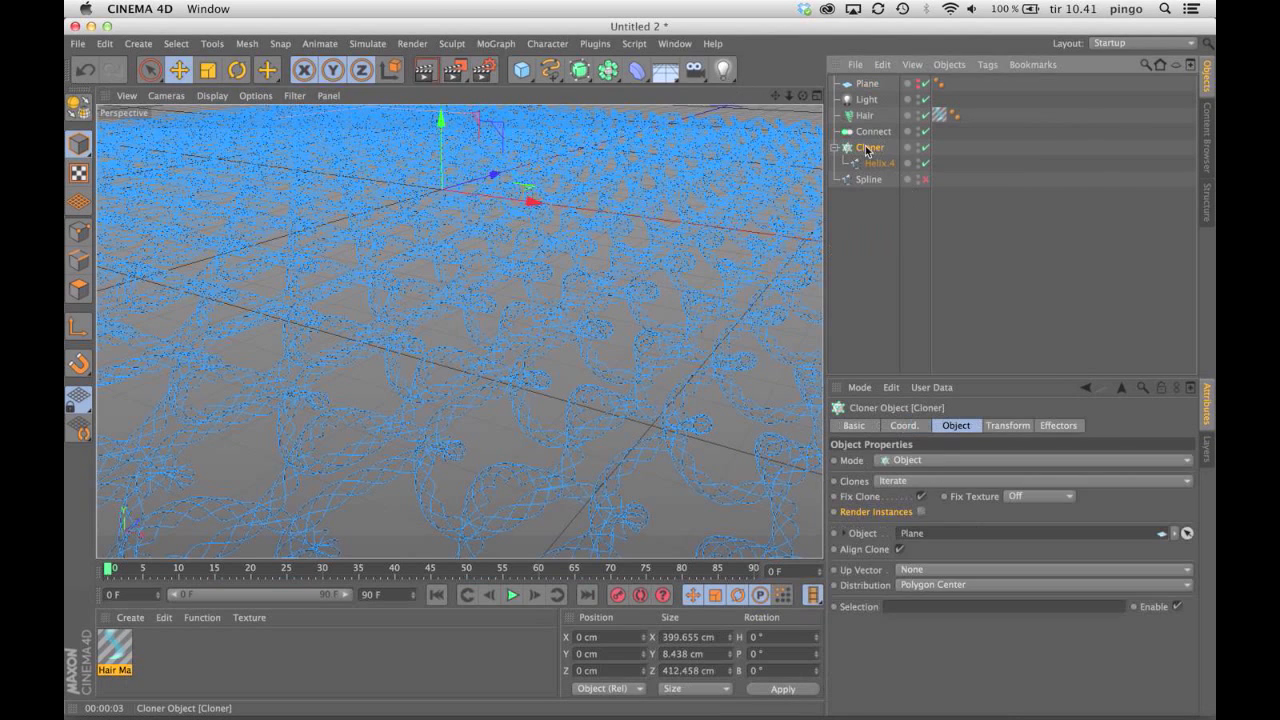
{"action": "left_click", "coordinate": [866, 117]}
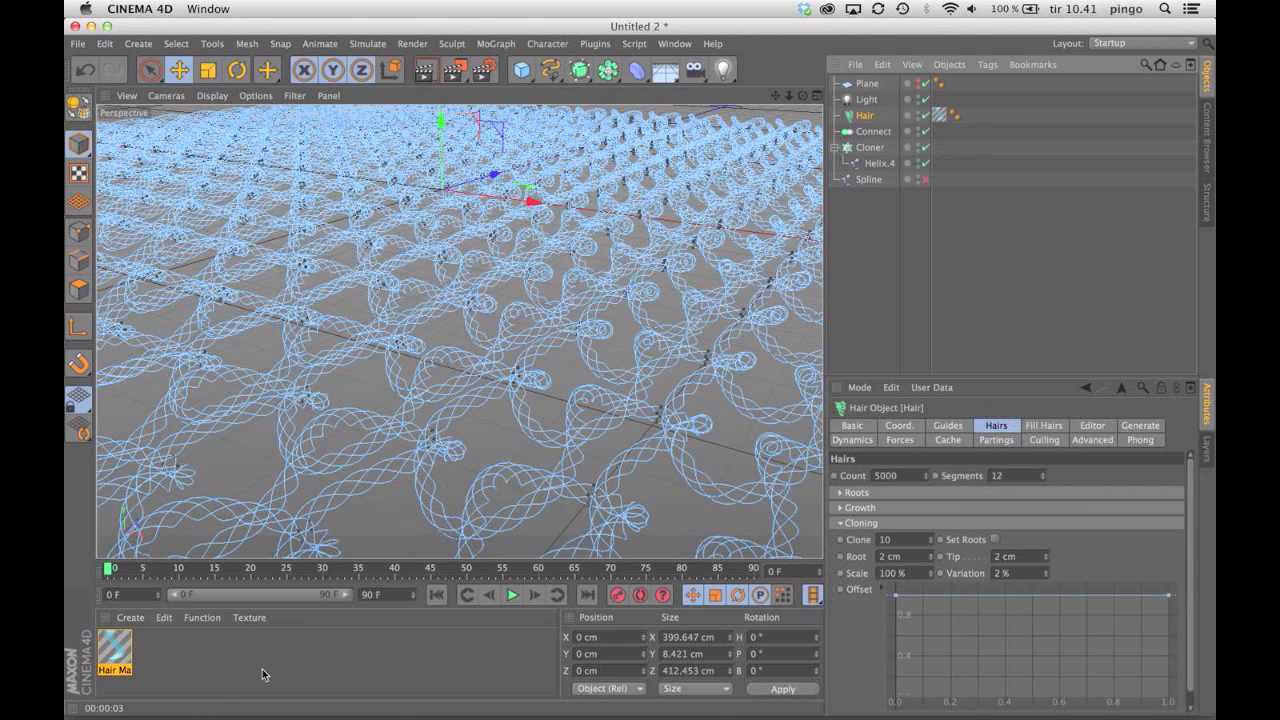
{"action": "double_click", "coordinate": [116, 651]}
{"action": "left_click", "coordinate": [526, 170]}
{"action": "key", "text": "Tab"}
{"action": "key", "text": "Tab"}
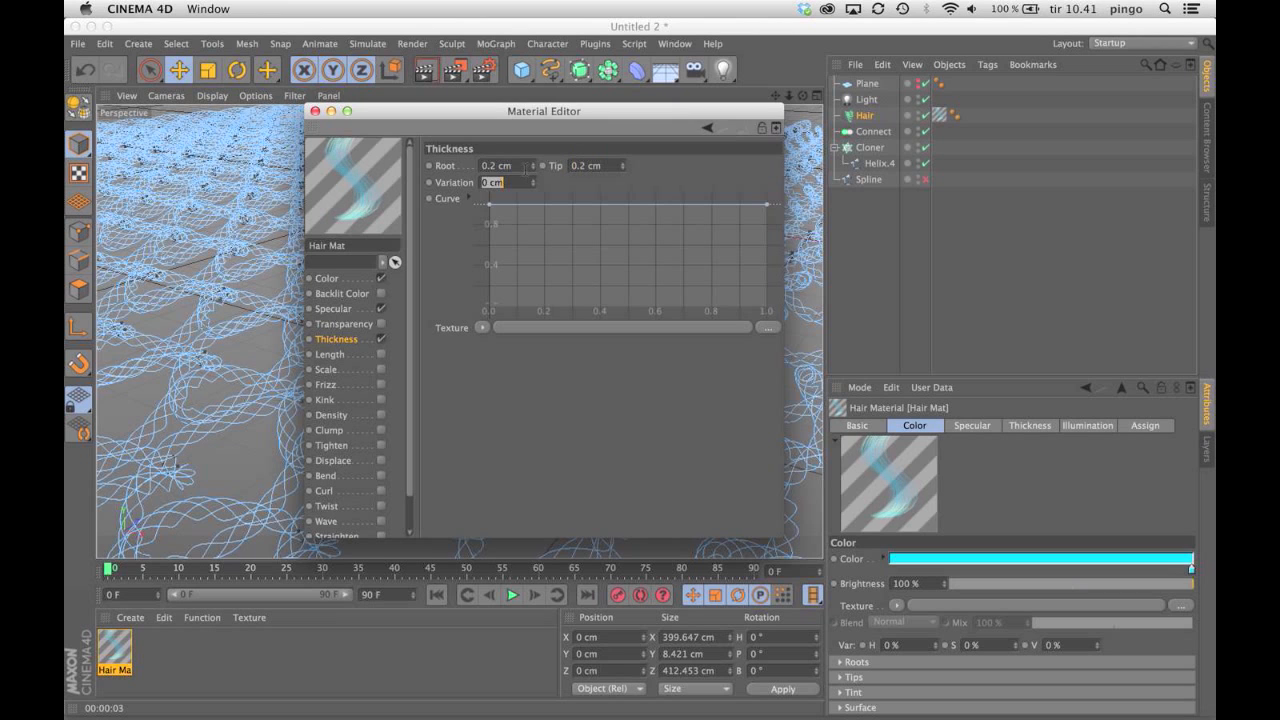
{"action": "left_click", "coordinate": [315, 111]}
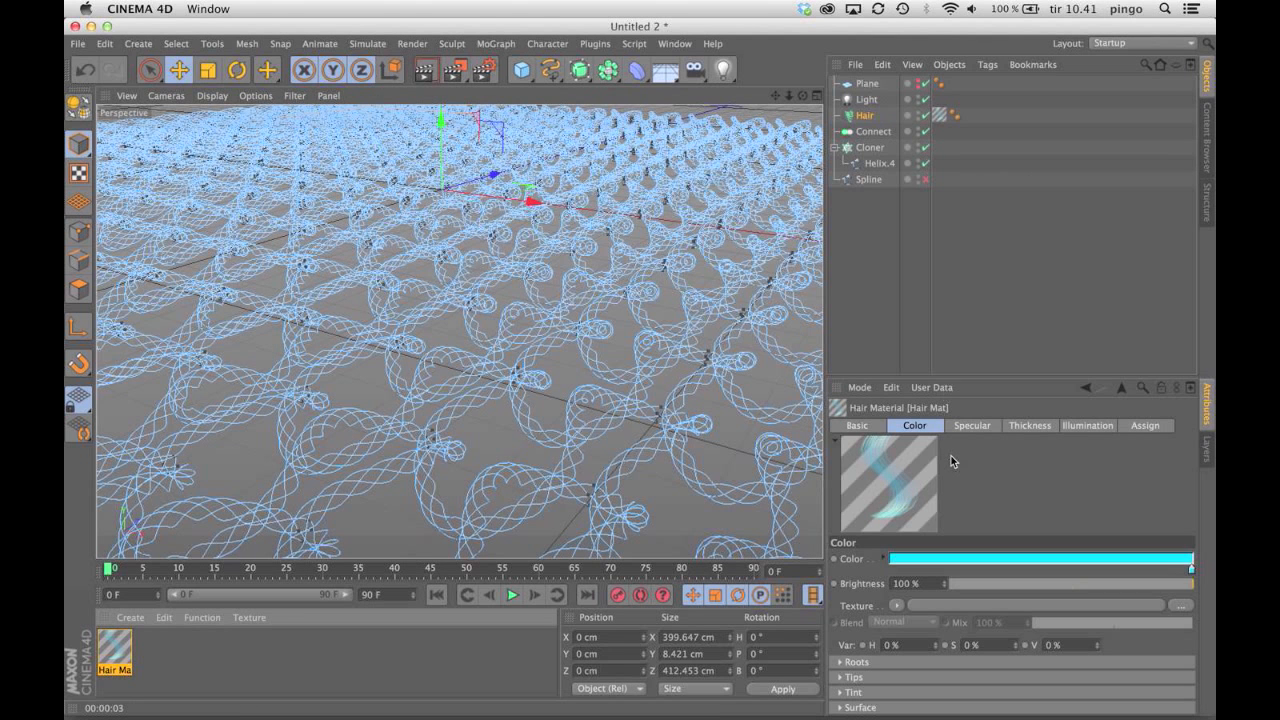
- Set the Hair object's Clone count to 40 and render the knit both close up and from farther away
{"action": "left_click", "coordinate": [983, 426]}
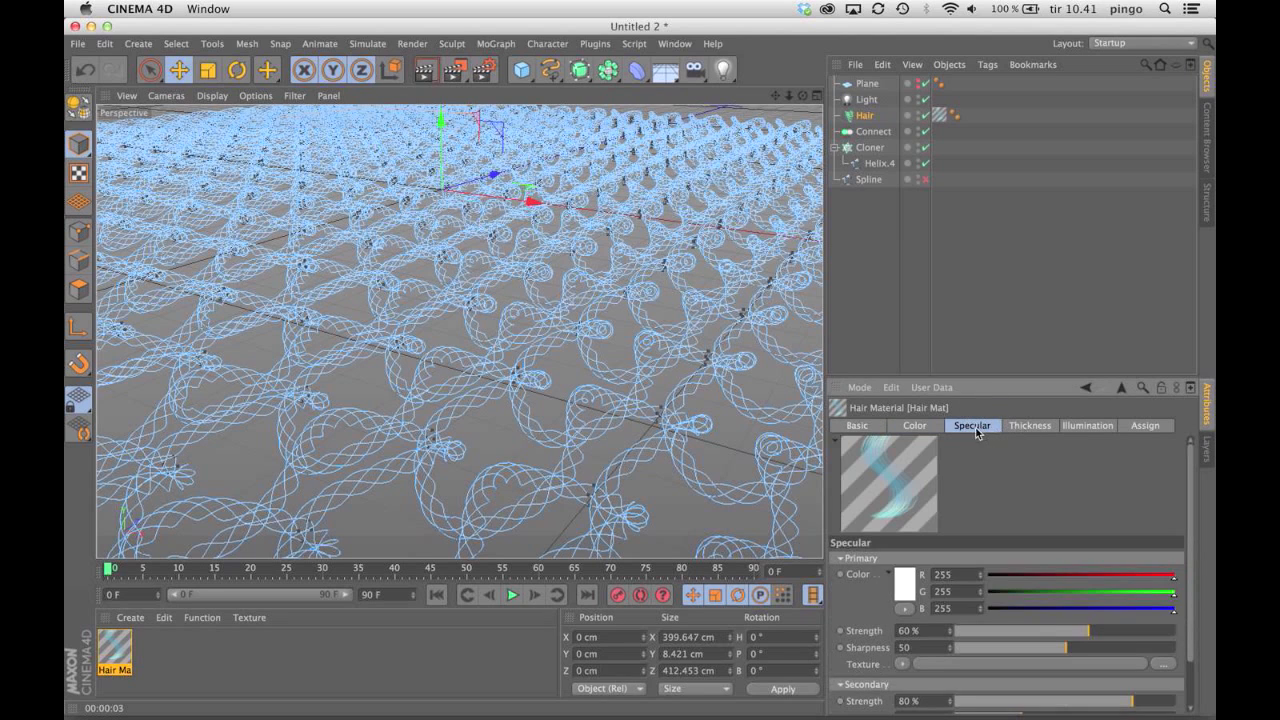
{"action": "left_click", "coordinate": [918, 427]}
{"action": "left_click", "coordinate": [866, 115]}
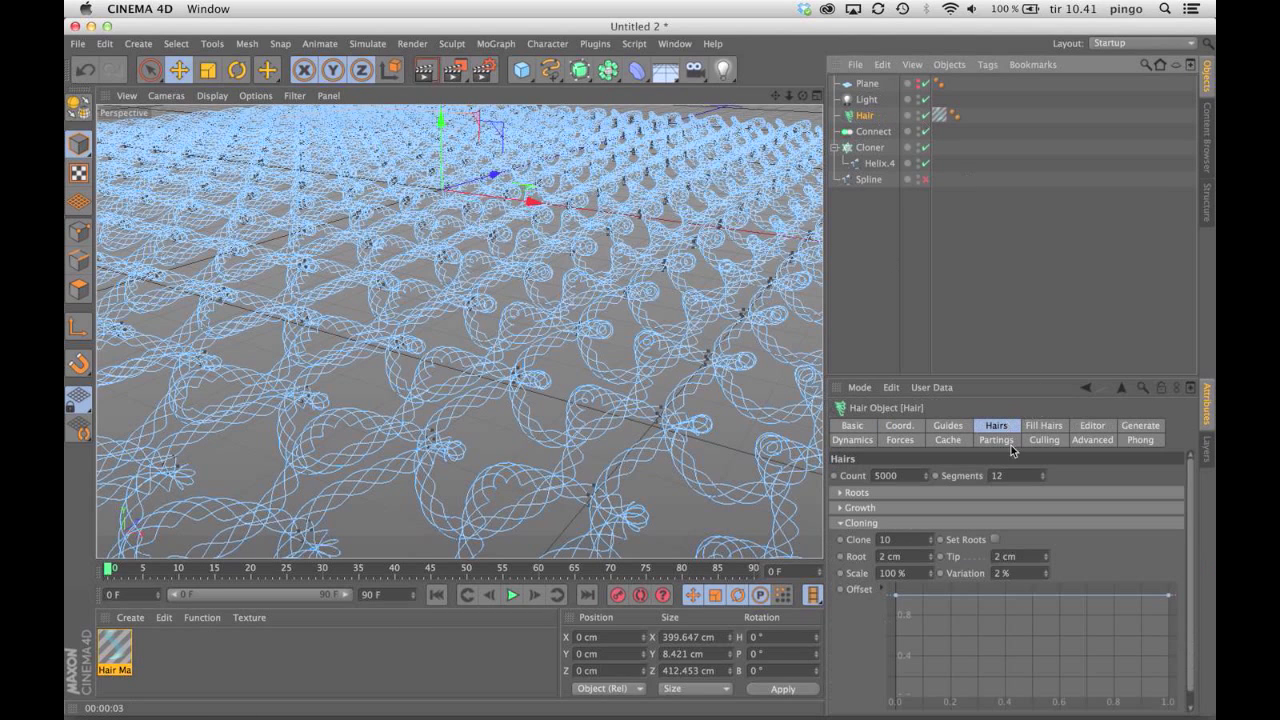
{"action": "left_click", "coordinate": [903, 540]}
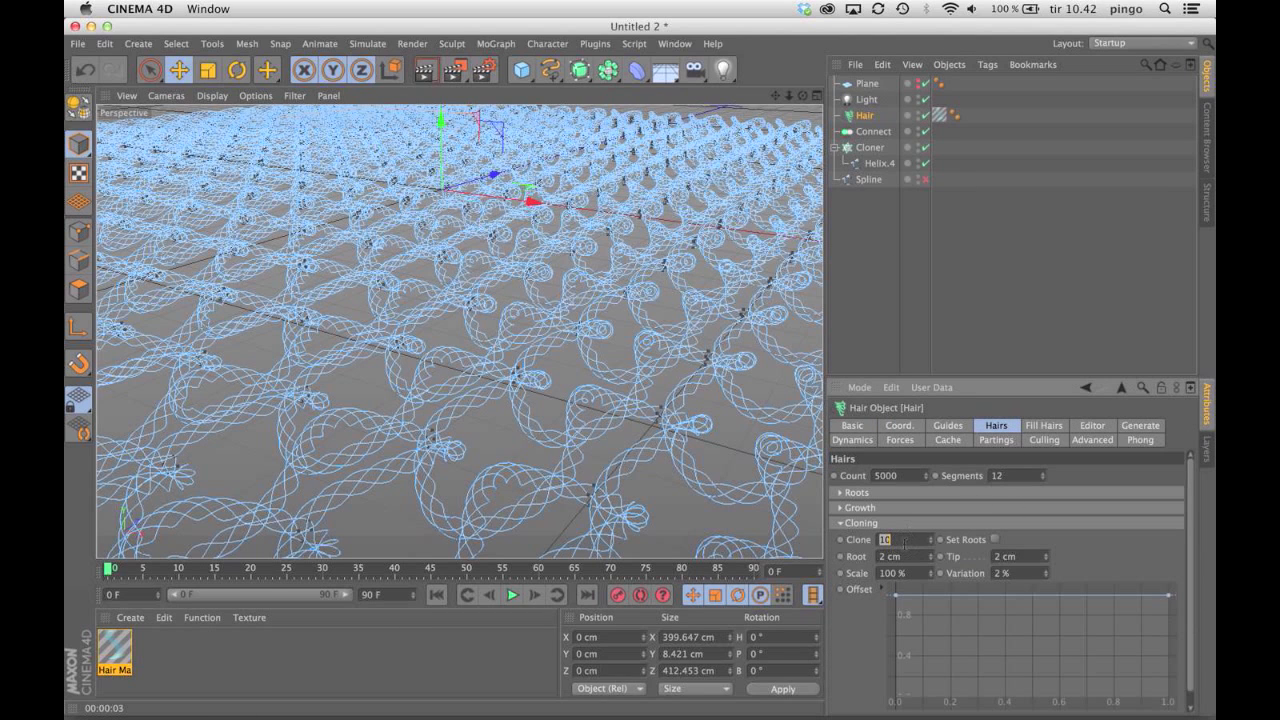
{"action": "type", "text": "40"}
{"action": "key", "text": "Return"}
{"action": "key", "text": "ctrl+r"}
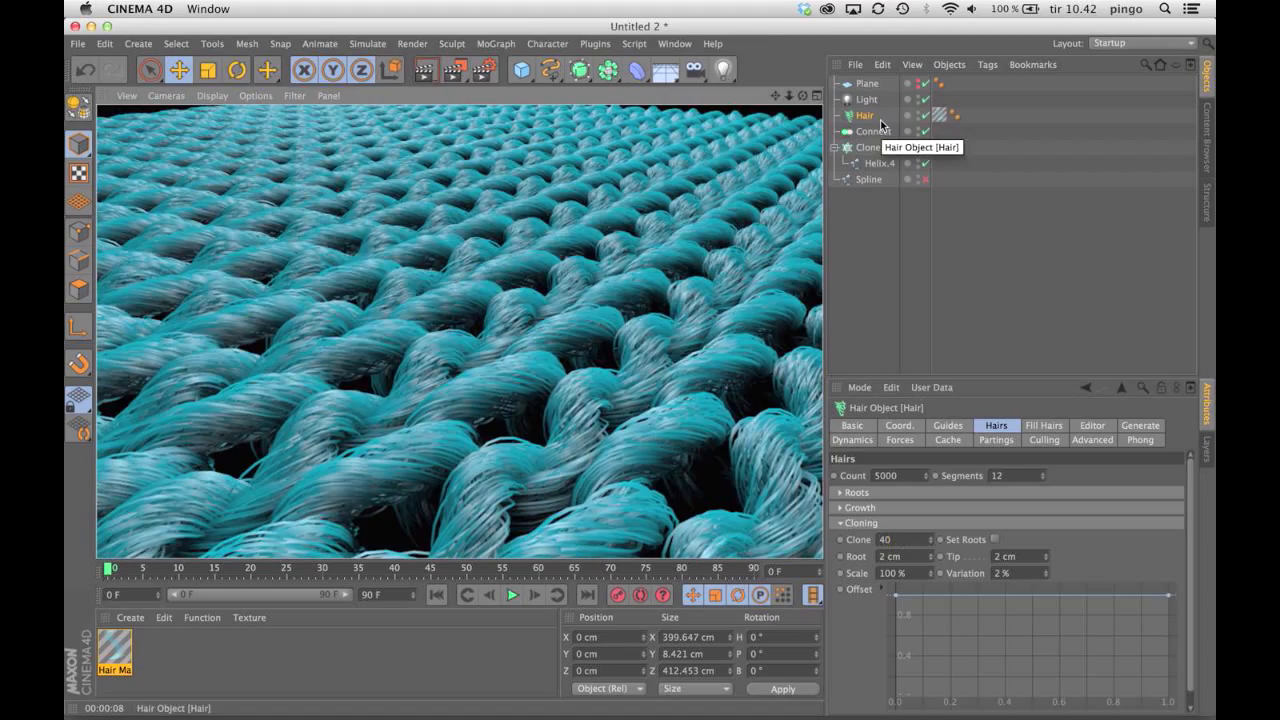
{"action": "mouse_move", "coordinate": [789, 97]}
{"action": "left_mouse_down"}
{"action": "mouse_move", "coordinate": [750, 98]}
{"action": "mouse_move", "coordinate": [800, 120]}
{"action": "mouse_move", "coordinate": [793, 112]}
{"action": "left_mouse_up"}
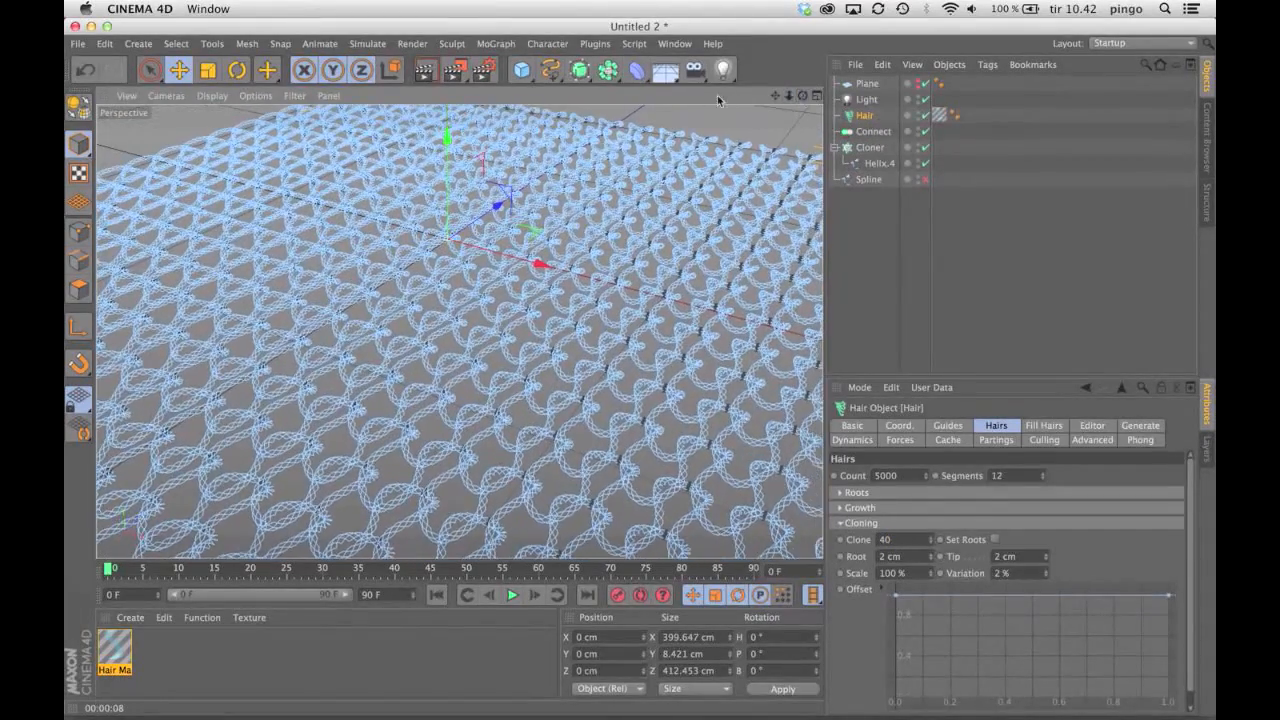
{"action": "left_click", "coordinate": [424, 69]}
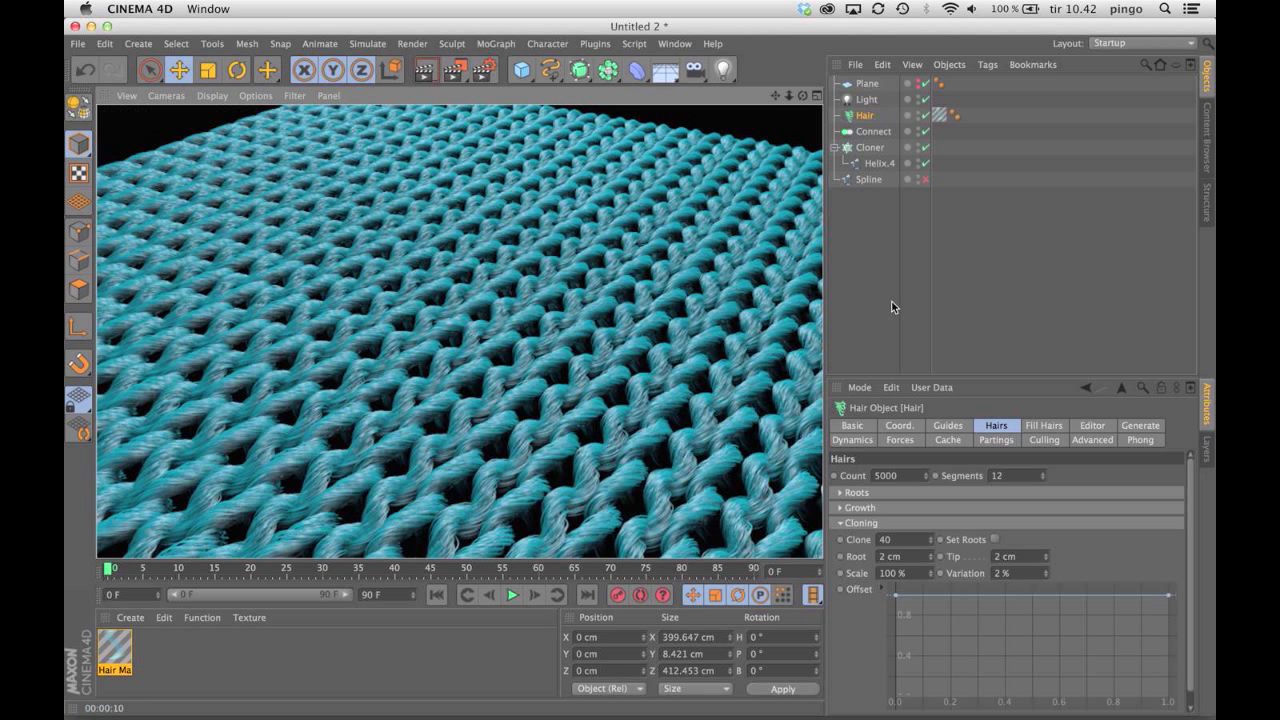
- Duplicate the Hair object and set the copy's Clone count to 1
{"action": "left_click", "coordinate": [867, 119]}
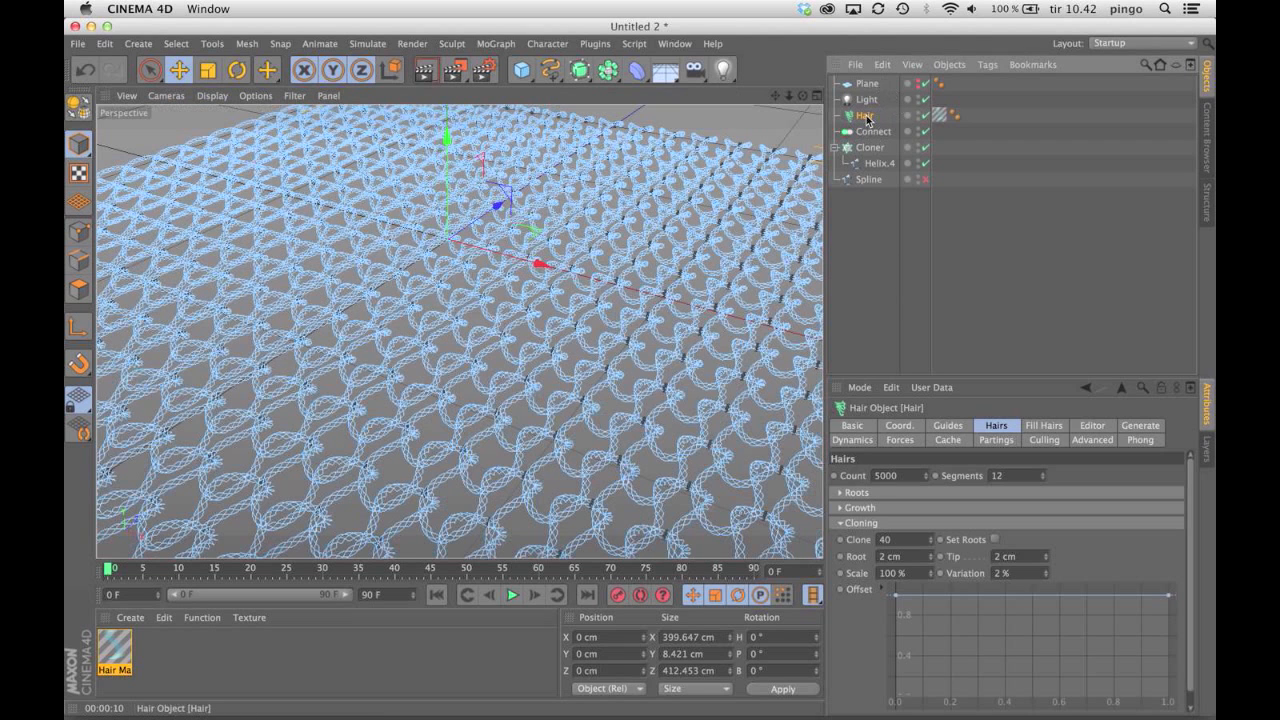
{"action": "left_click_drag", "start_coordinate": [866, 120], "coordinate": [870, 131]}
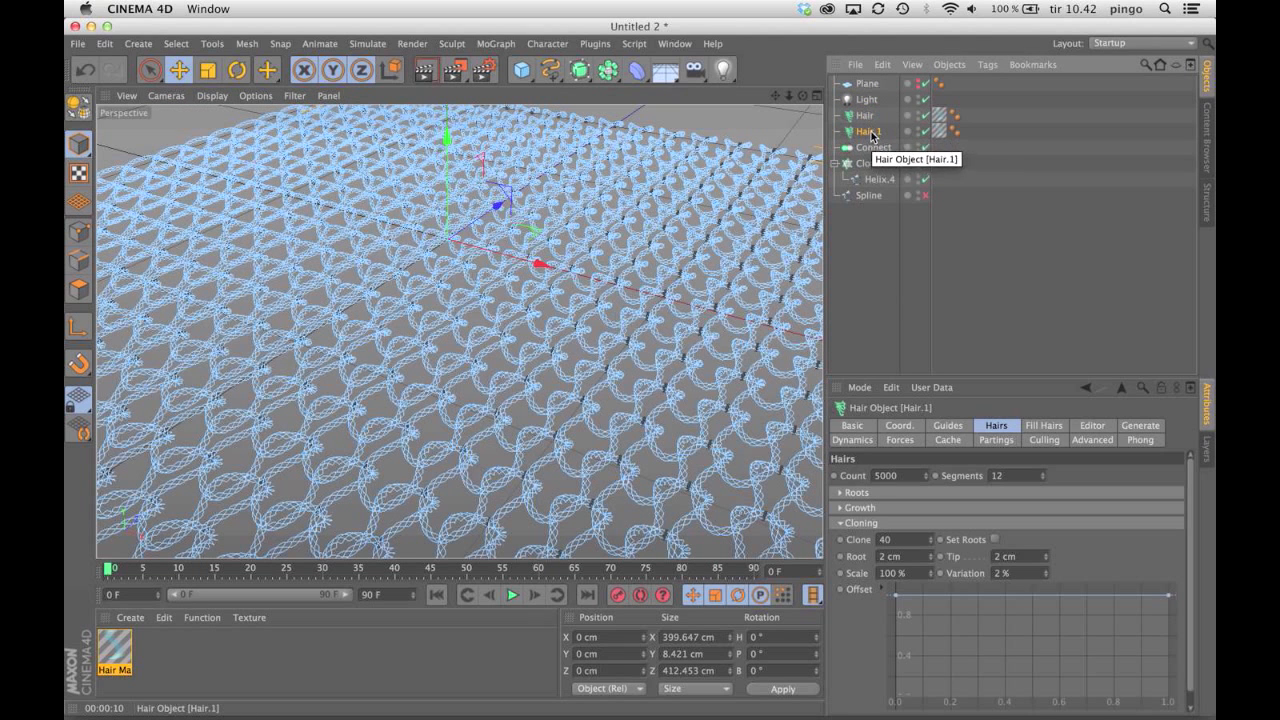
{"action": "left_click", "coordinate": [998, 426]}
{"action": "double_click", "coordinate": [909, 539]}
{"action": "type", "text": "1"}
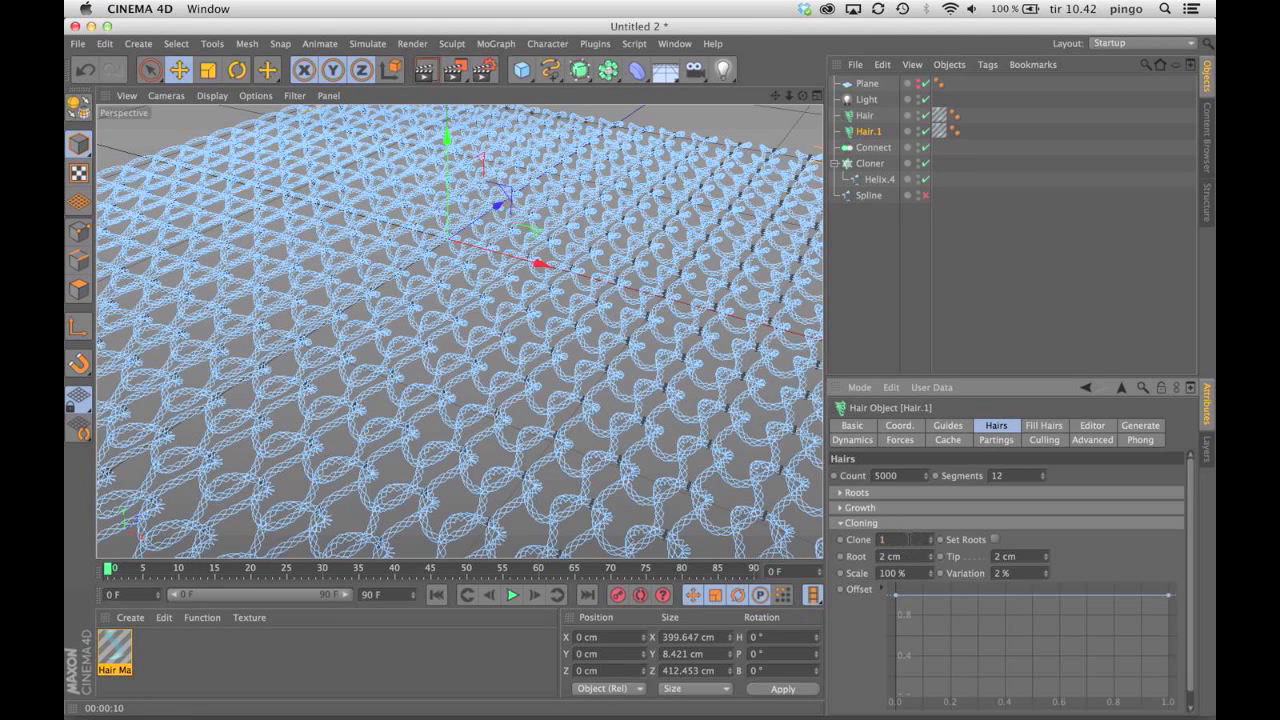
- Set the copied Hair object's cloning Variation to 28% and render the view with the original Hair turned off
{"action": "type", "text": "28"}
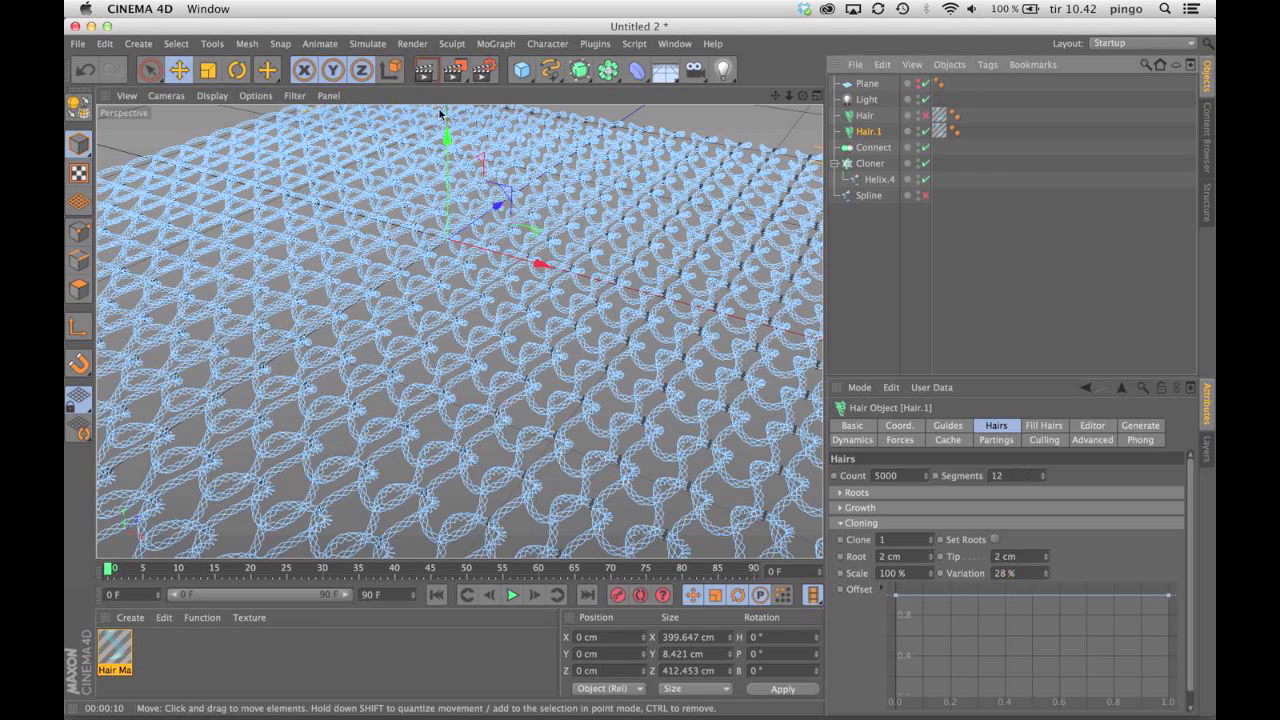
{"action": "left_click", "coordinate": [426, 80]}
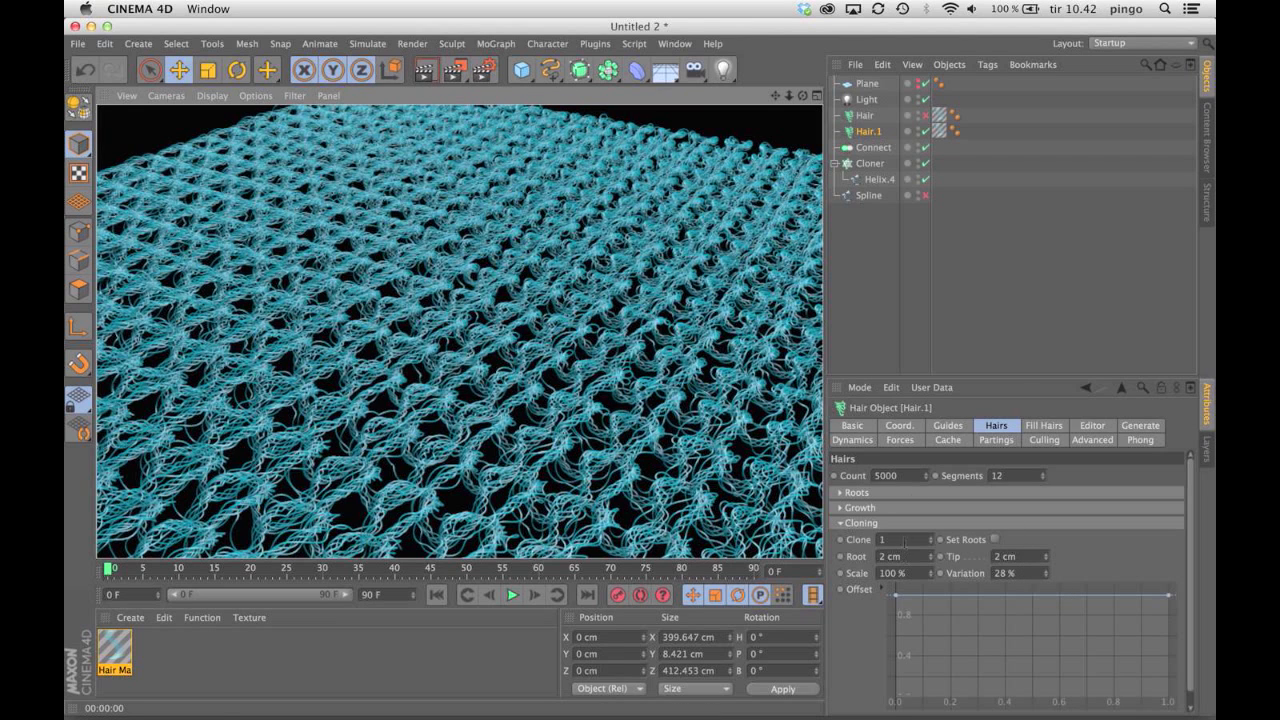
- Turn the original Hair object back on, render the view, and link the Hair.1 guides to the Plane
{"action": "left_click", "coordinate": [925, 116]}
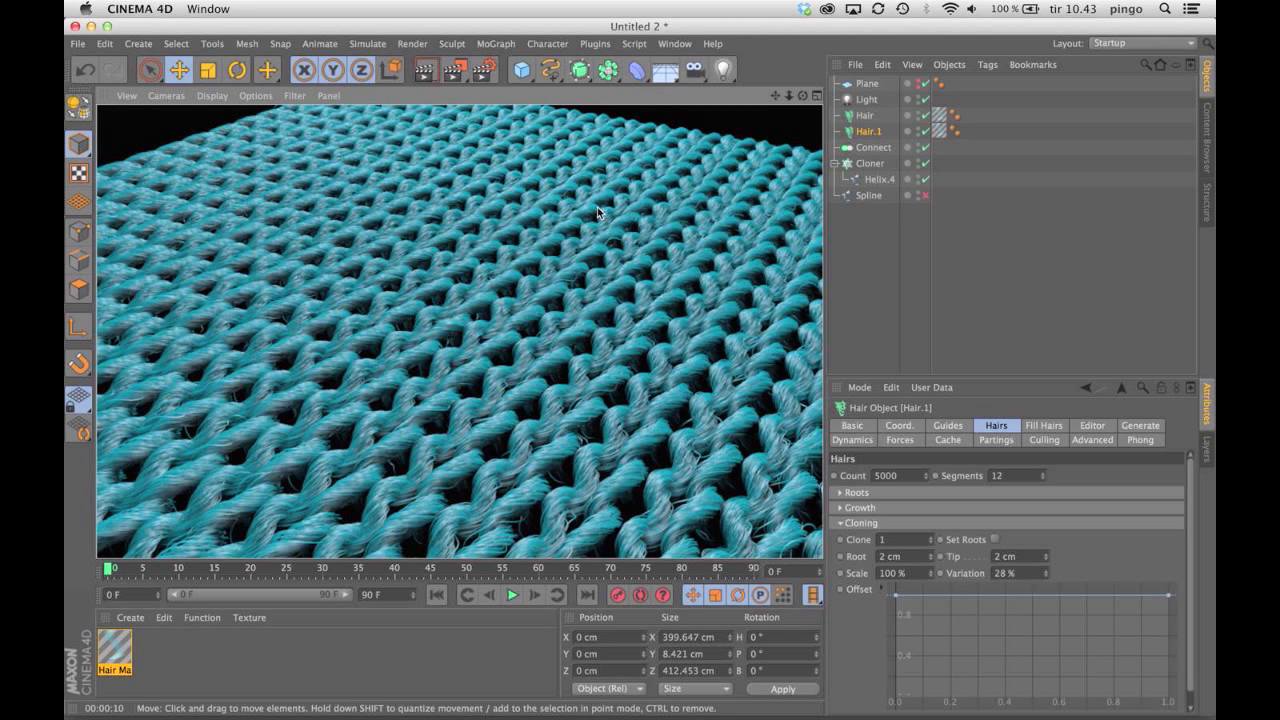
{"action": "left_click", "coordinate": [869, 134]}
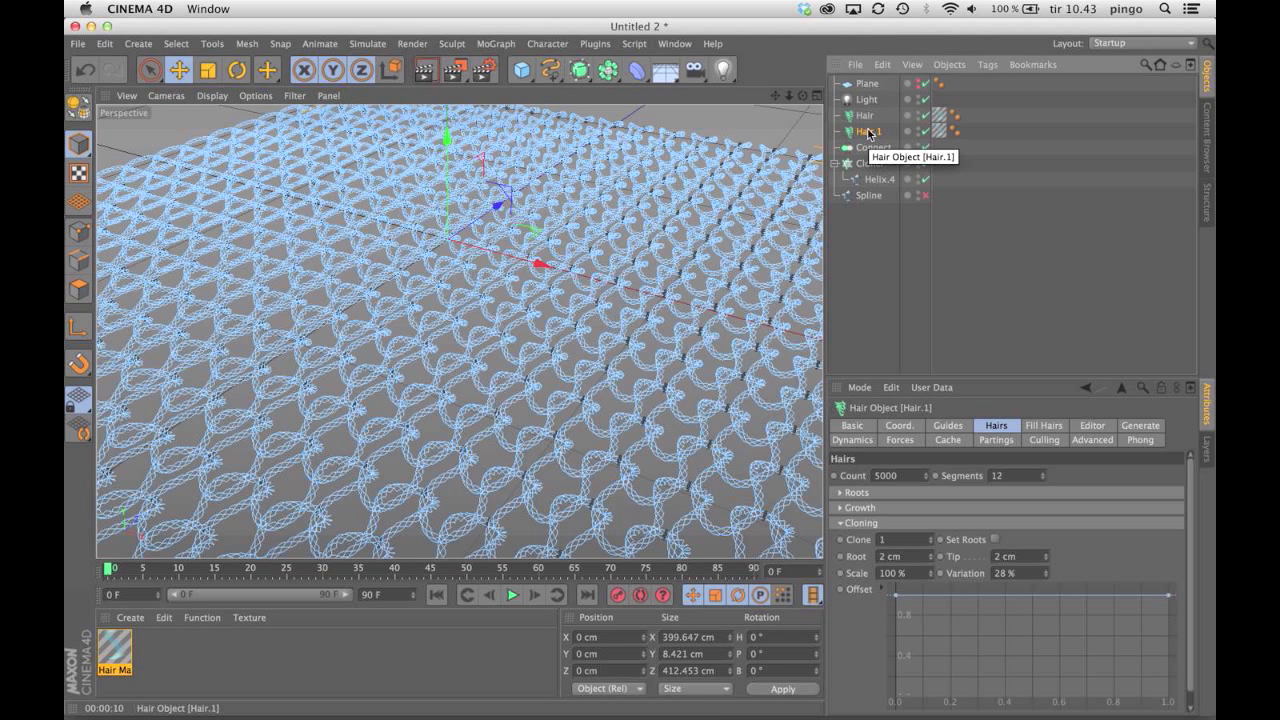
{"action": "left_click", "coordinate": [948, 425]}
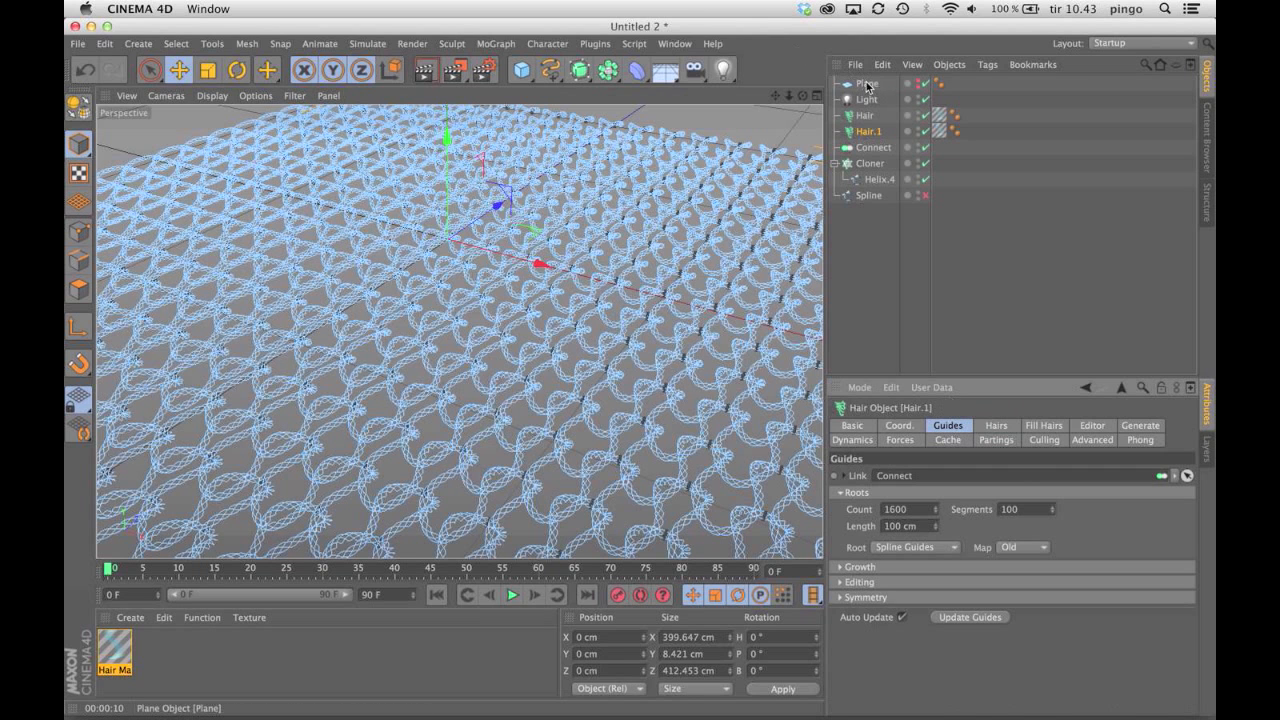
{"action": "left_click_drag", "start_coordinate": [867, 84], "coordinate": [921, 477]}
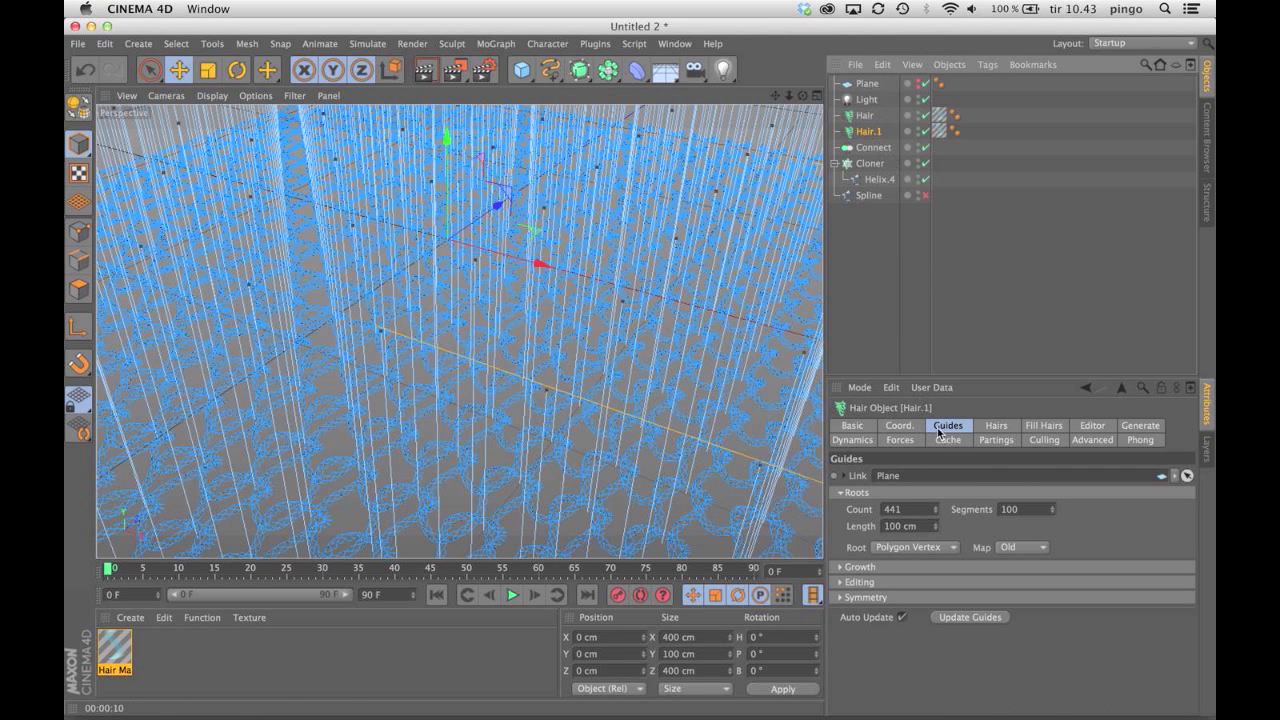
- Set the Hair.1 guide roots to Polygon Area and the guide count to 100
{"action": "double_click", "coordinate": [926, 508]}
{"action": "left_click", "coordinate": [926, 508]}
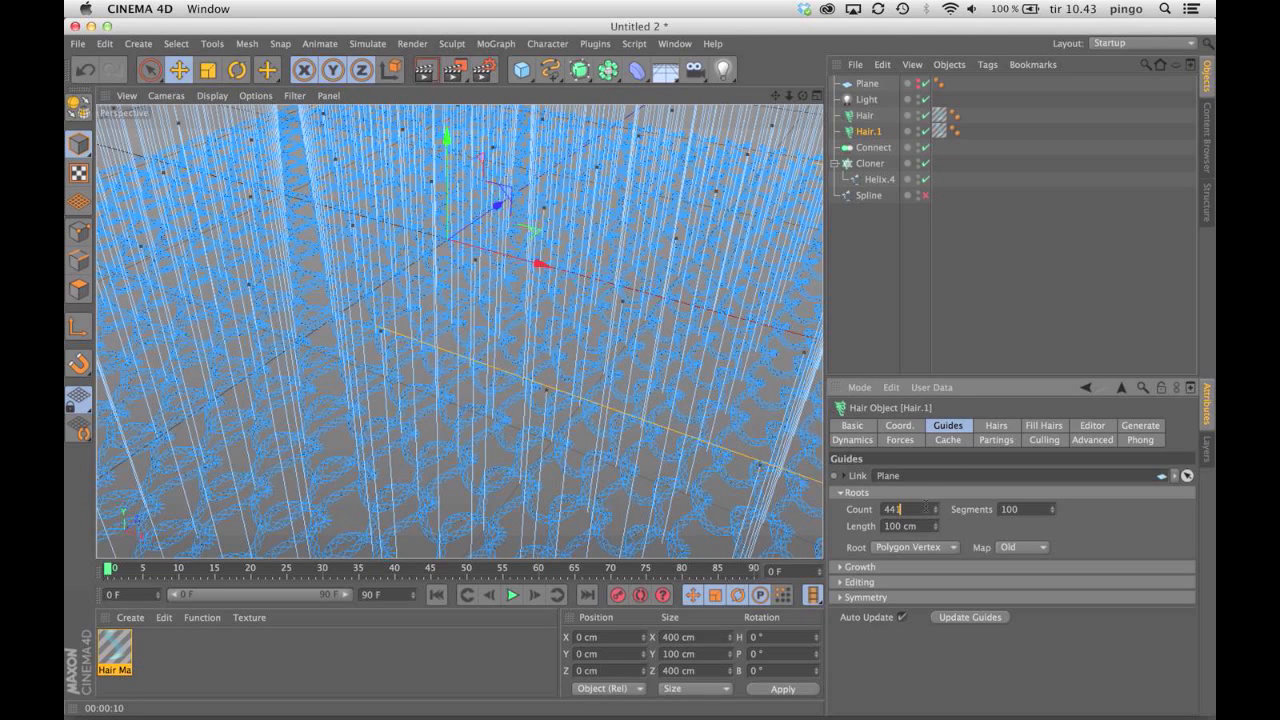
{"action": "left_click", "coordinate": [942, 547]}
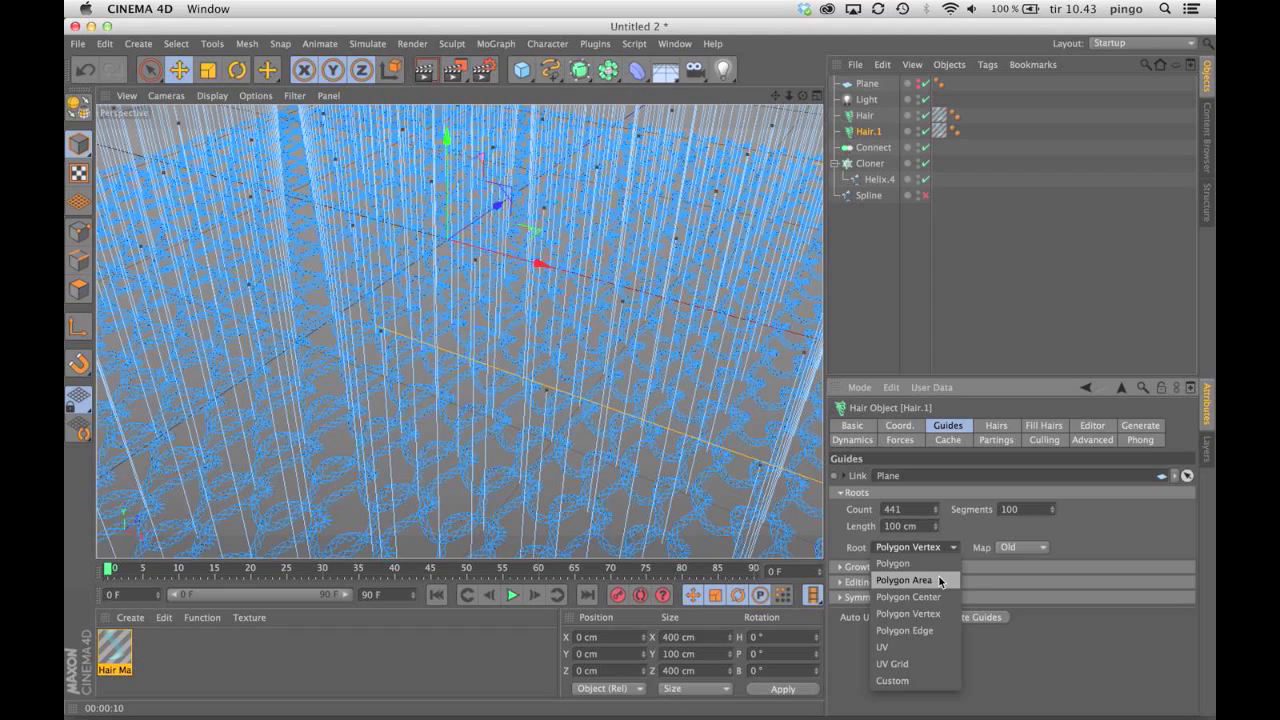
{"action": "left_click", "coordinate": [939, 580]}
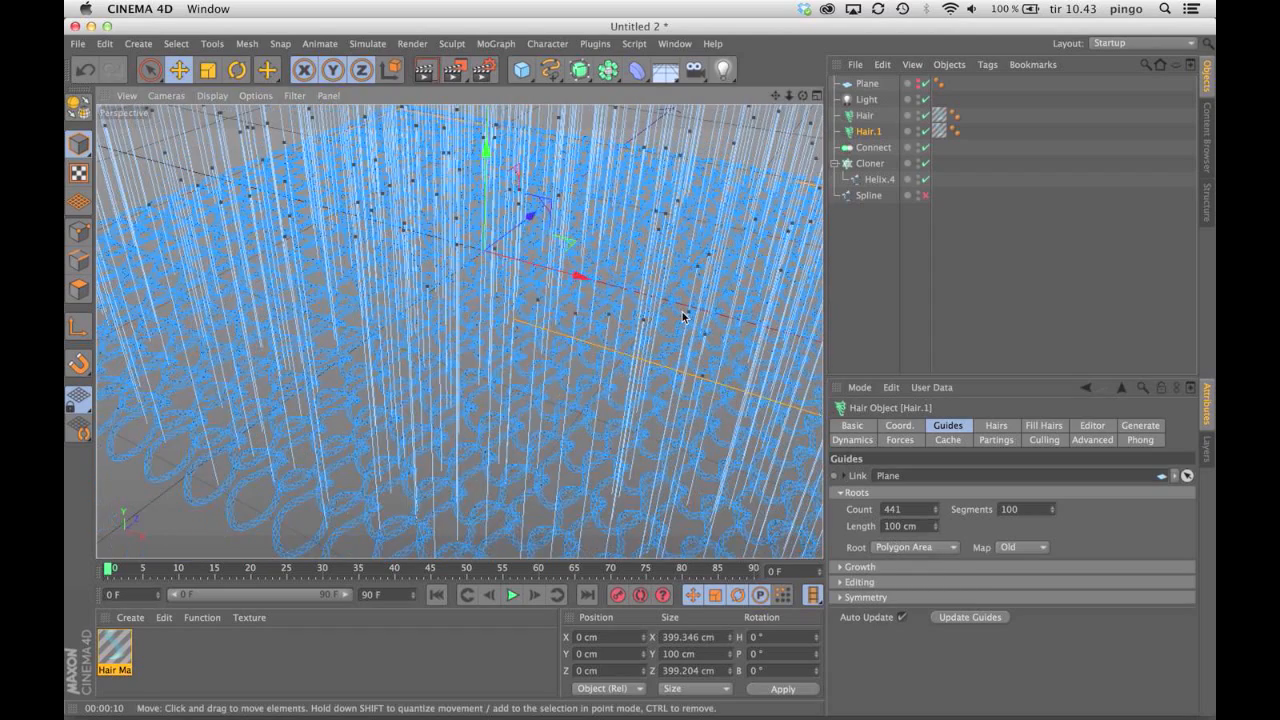
{"action": "scroll", "coordinate": [683, 315], "scroll_direction": "down", "scroll_amount": 3}
{"action": "left_click_drag", "start_coordinate": [775, 96], "coordinate": [740, 119]}
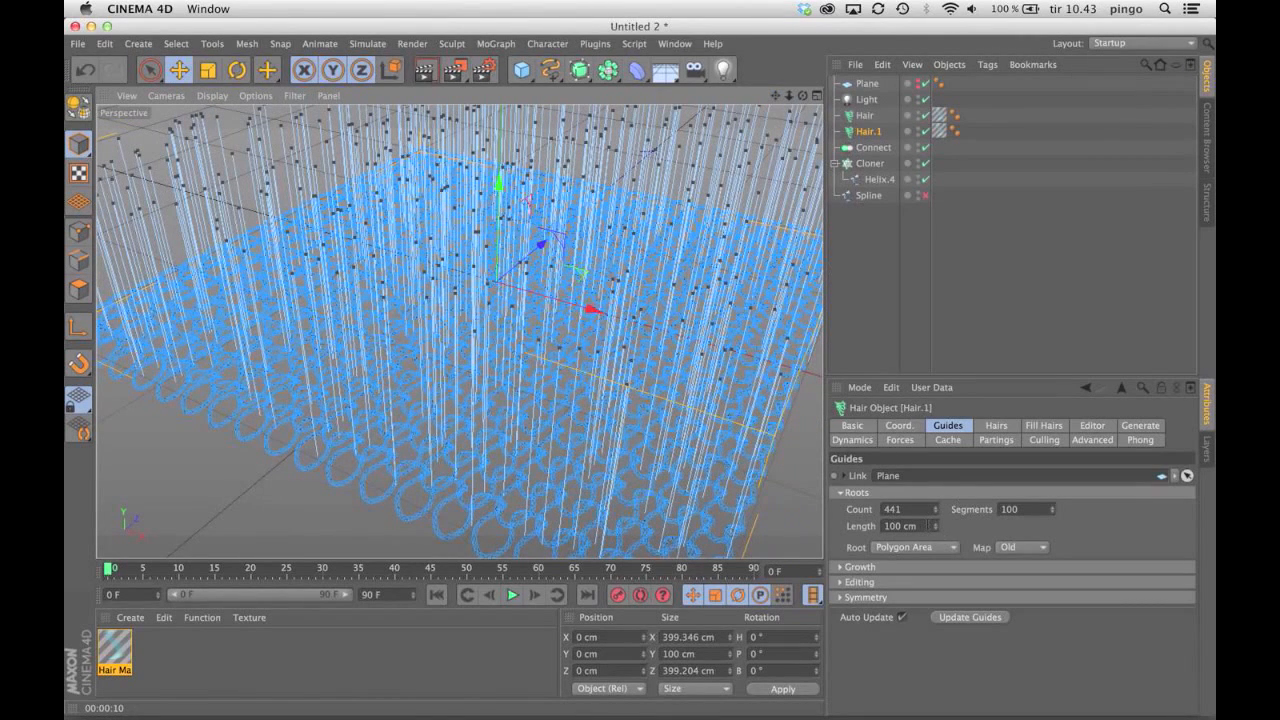
{"action": "double_click", "coordinate": [895, 509]}
{"action": "type", "text": "100"}
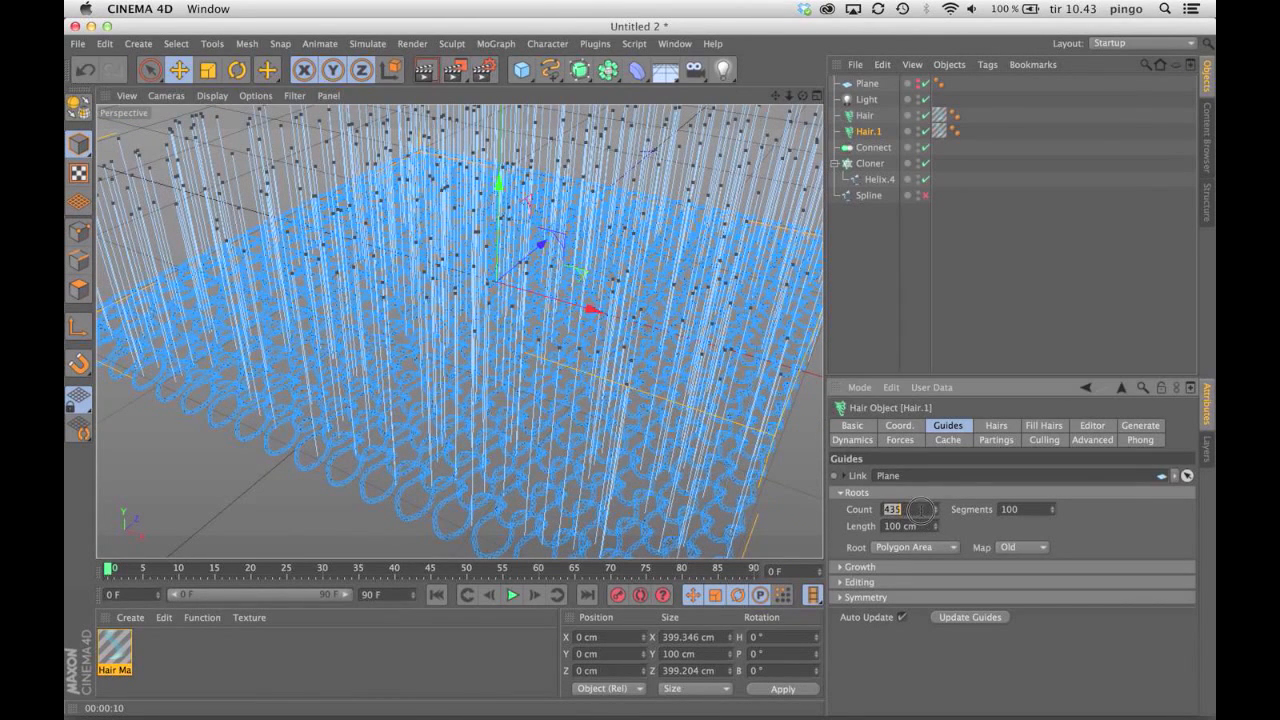
{"action": "key", "text": "Return"}
- Reduce the Hair.1 guide length to 20 cm
{"action": "left_click", "coordinate": [917, 527]}
{"action": "scroll", "coordinate": [918, 528], "scroll_direction": "down", "scroll_amount": 7}
{"action": "scroll", "coordinate": [918, 528], "scroll_direction": "down", "scroll_amount": 20}
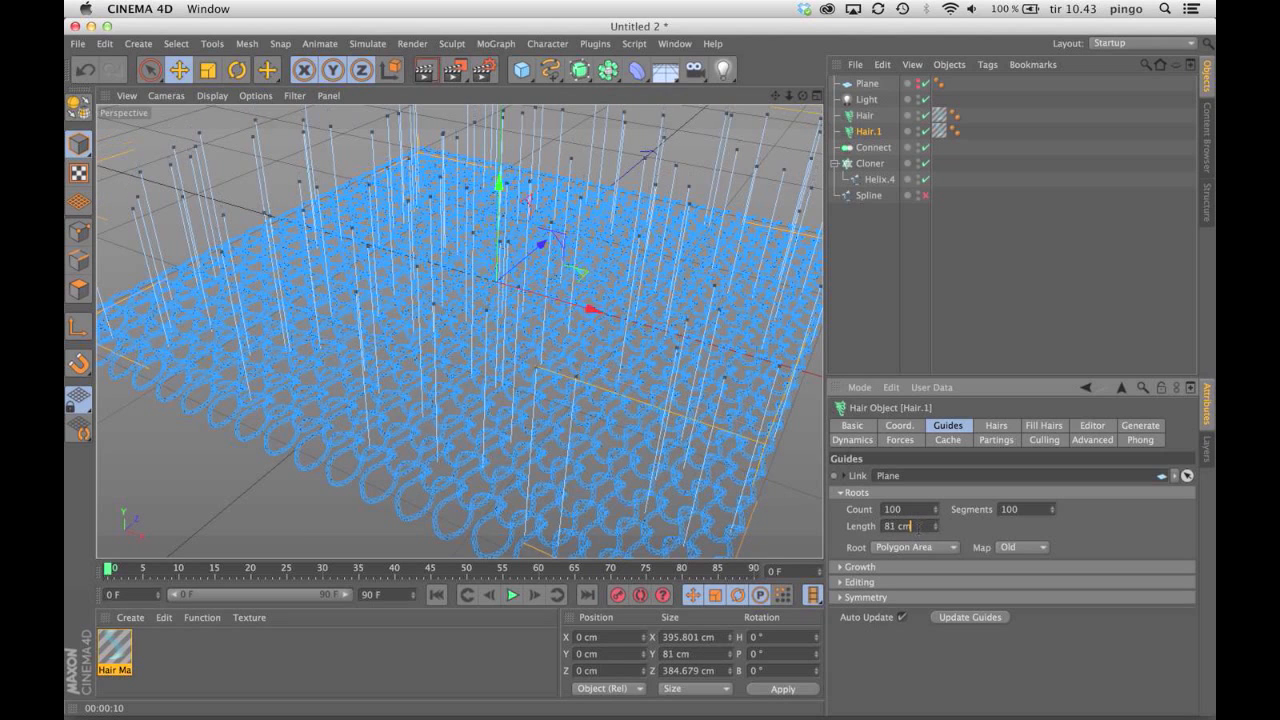
{"action": "scroll", "coordinate": [918, 528], "scroll_direction": "down", "scroll_amount": 20}
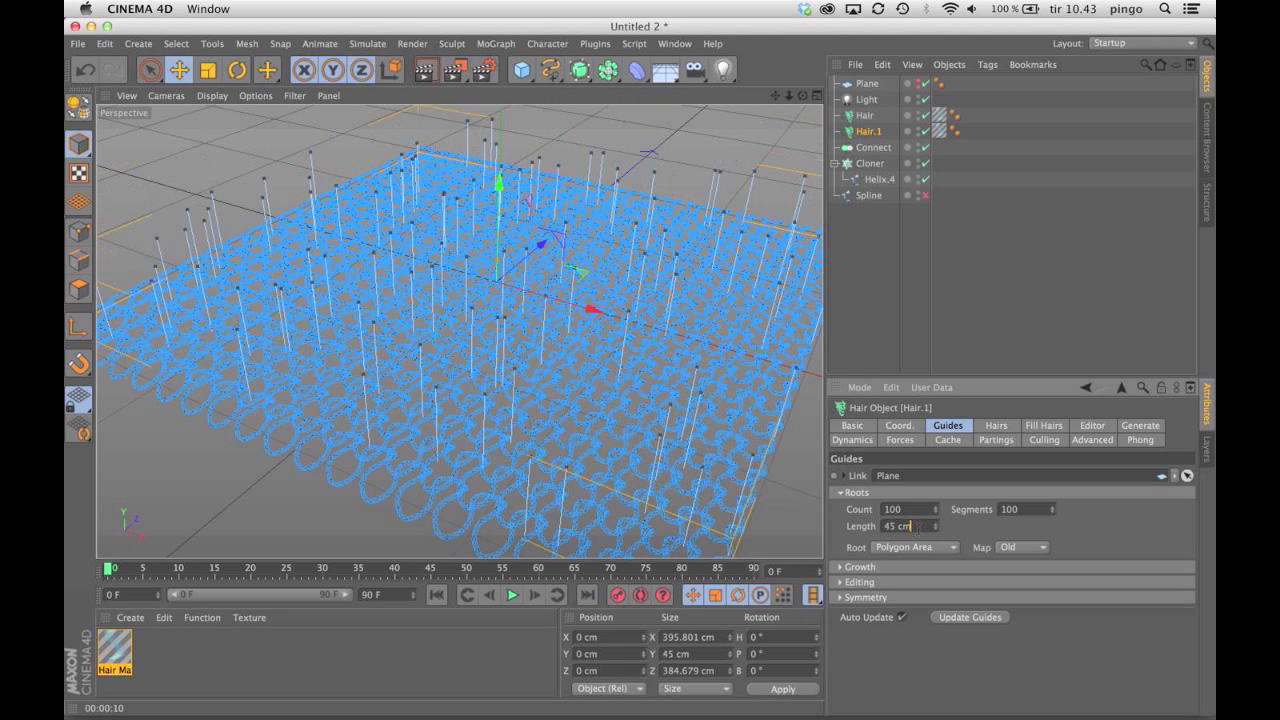
{"action": "scroll", "coordinate": [918, 528], "scroll_direction": "down", "scroll_amount": 6}
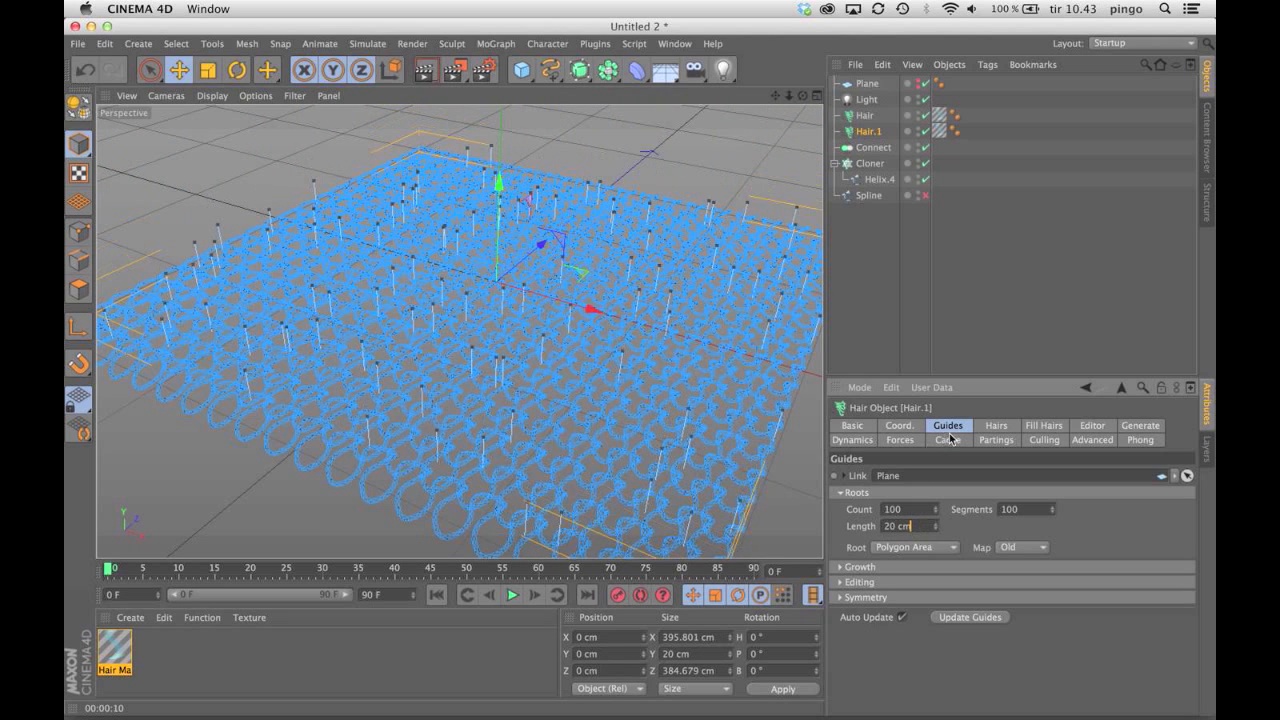
- Set the Hair.1 hair count to 1000, its segments to 20 and its Clone count to 0
{"action": "left_click", "coordinate": [1000, 427]}
{"action": "double_click", "coordinate": [886, 475]}
{"action": "type", "text": "1000"}
{"action": "double_click", "coordinate": [996, 475]}
{"action": "type", "text": "20"}
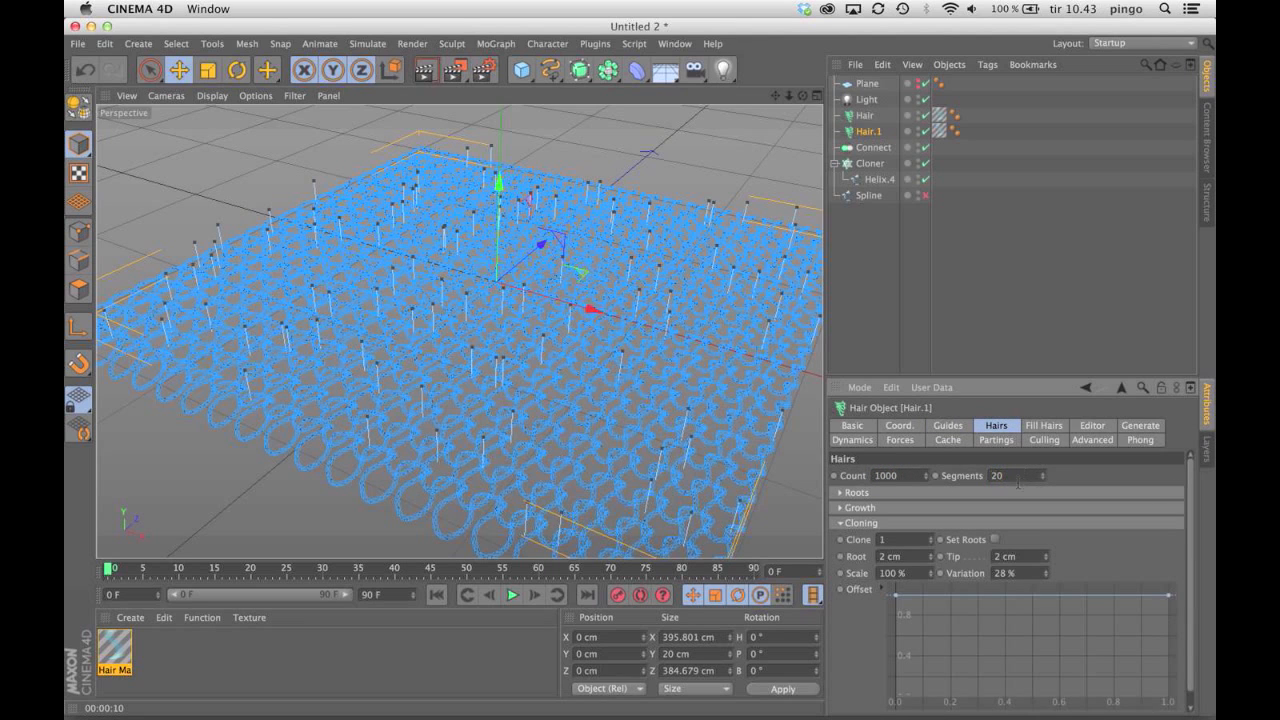
{"action": "double_click", "coordinate": [900, 539]}
{"action": "type", "text": "0"}
- Duplicate the Hair material and assign the copy to the Hair.1 object
{"action": "left_click", "coordinate": [120, 651]}
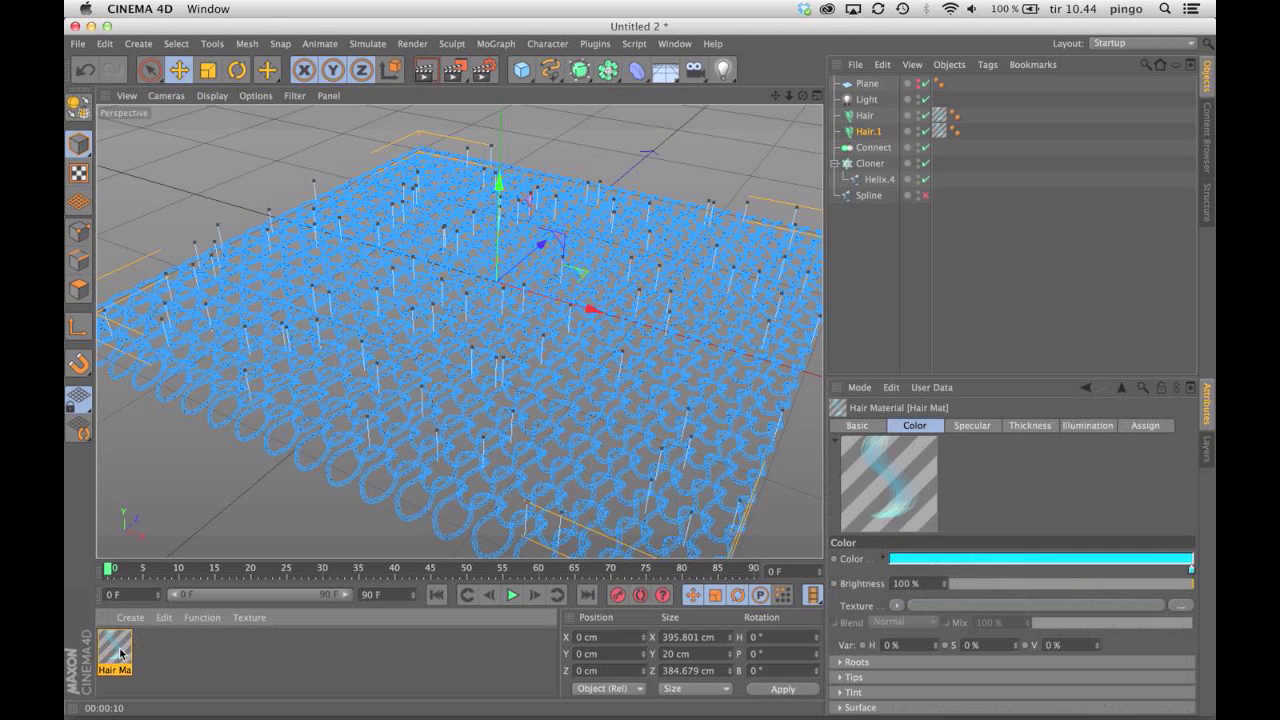
{"action": "left_click_drag", "start_coordinate": [126, 653], "coordinate": [166, 658], "text": "ctrl"}
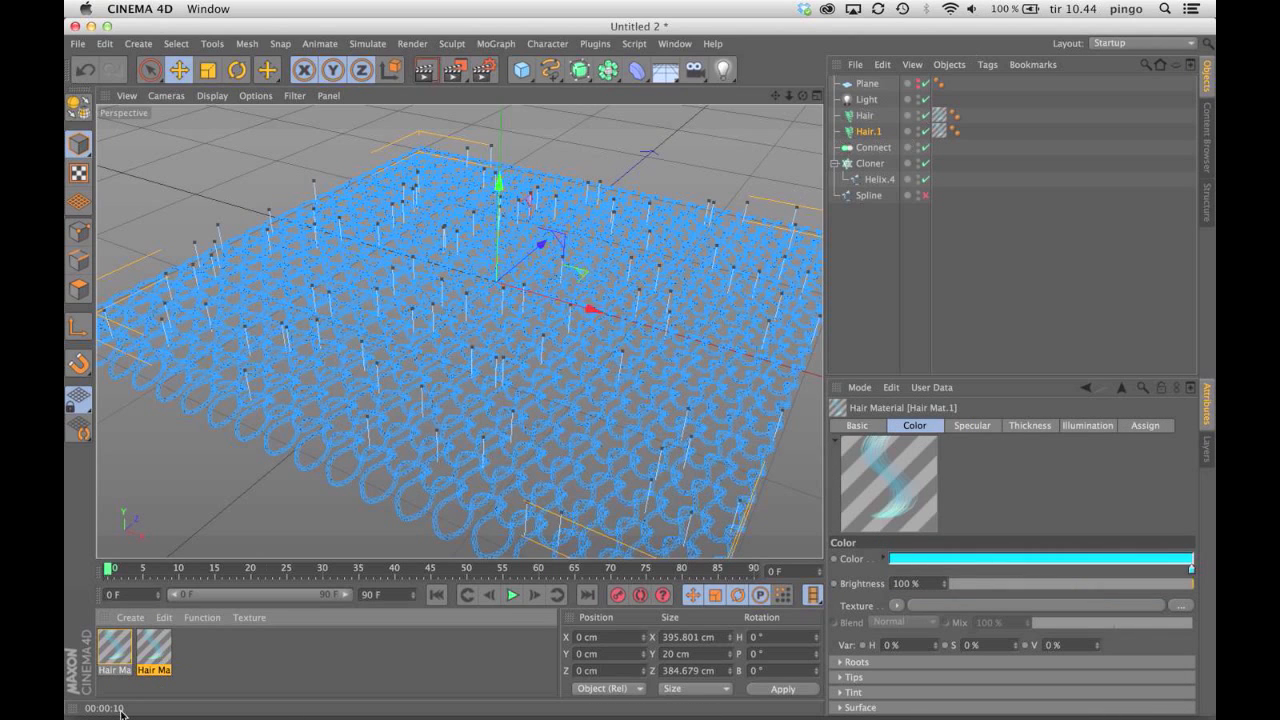
{"action": "left_click_drag", "start_coordinate": [157, 660], "coordinate": [940, 132]}
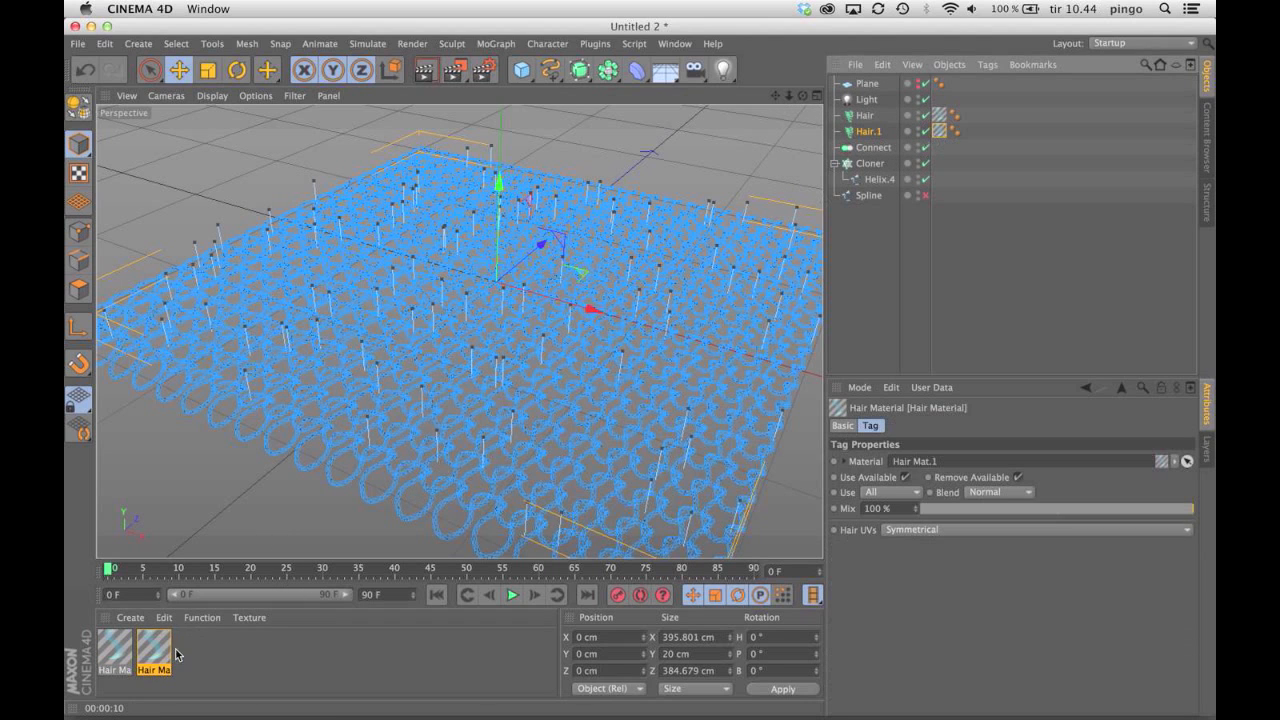
{"action": "left_click", "coordinate": [1059, 190]}
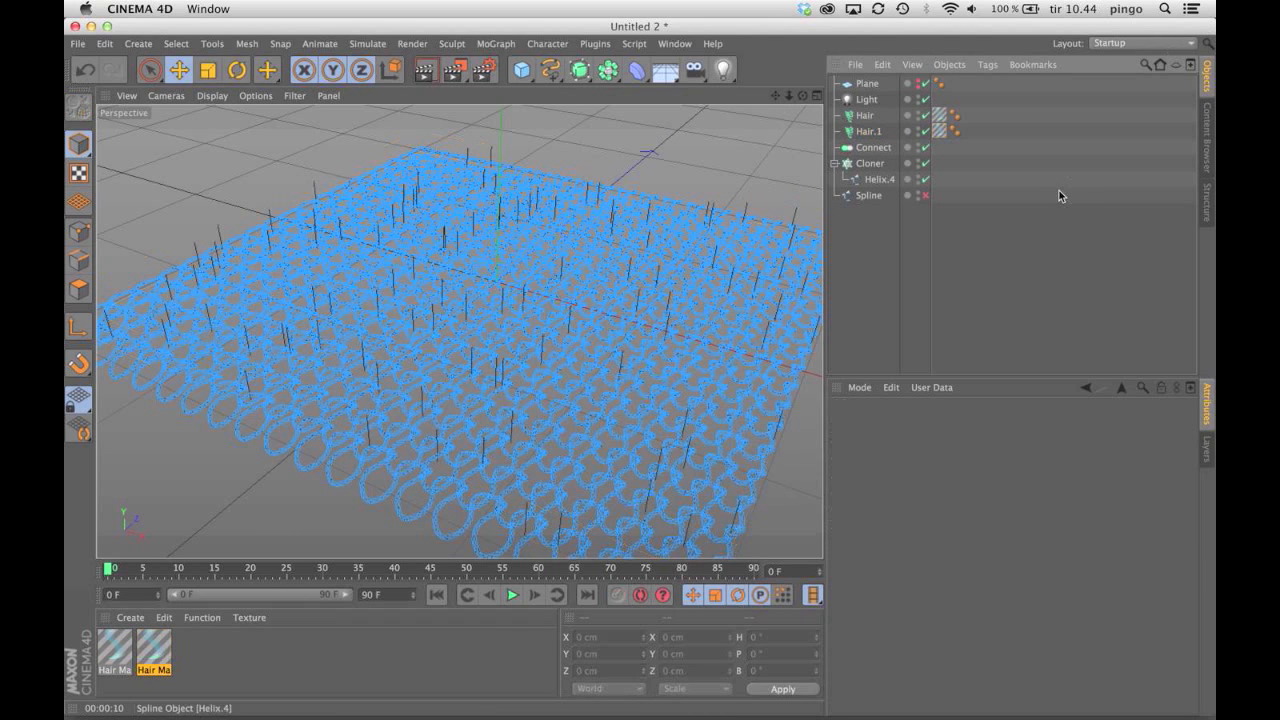
{"action": "left_click", "coordinate": [868, 131]}
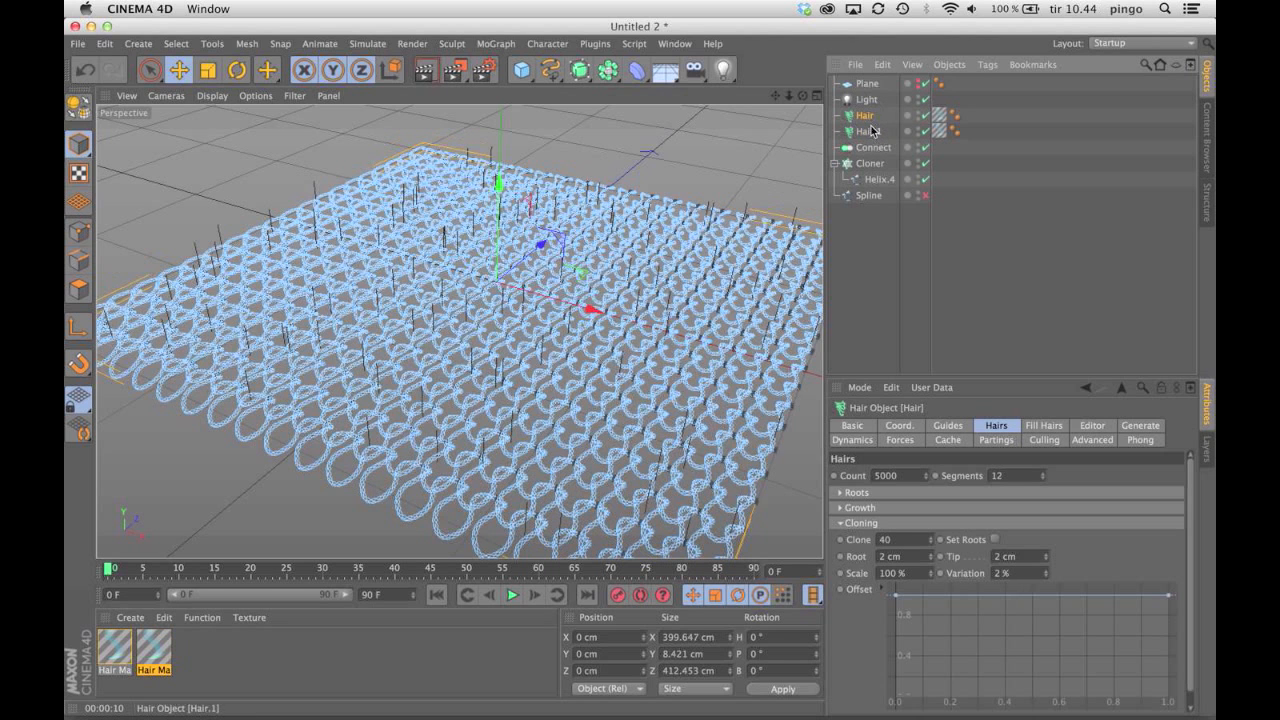
{"action": "left_click", "coordinate": [1002, 232]}
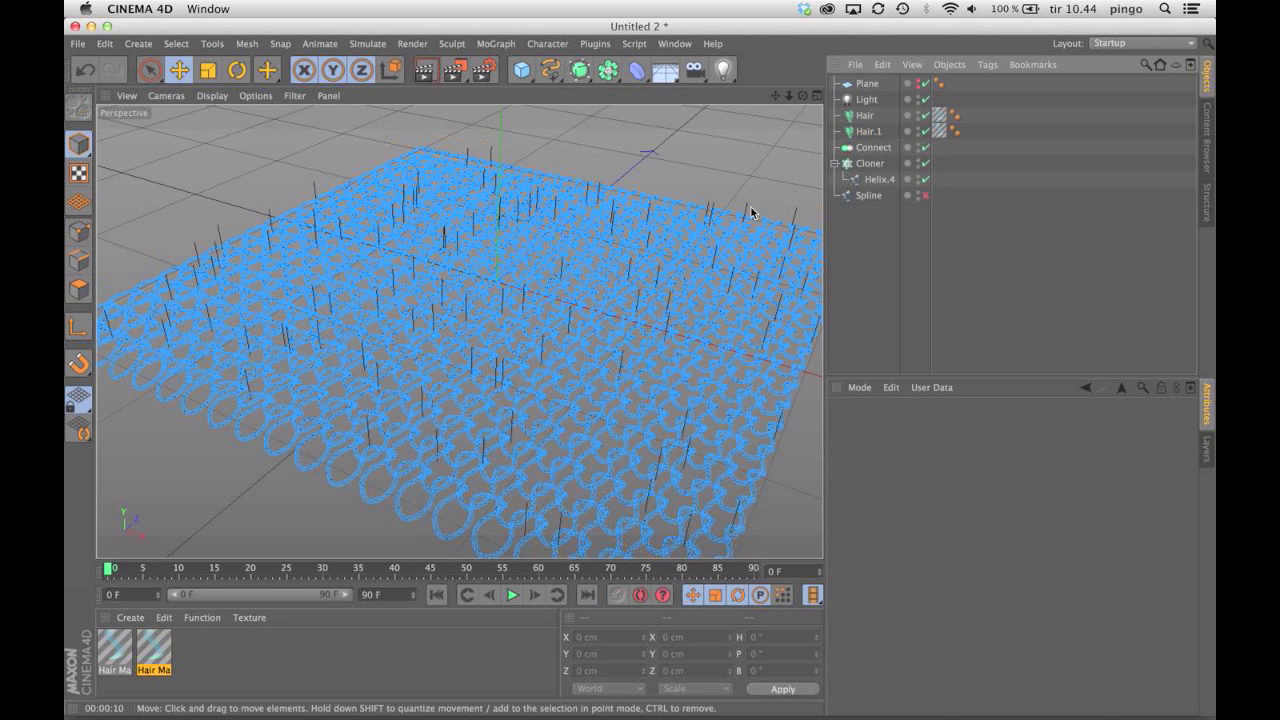
- Open the copied Hair material for editing and show Hair.1 as Hair Lines in the viewport
{"action": "double_click", "coordinate": [160, 655]}
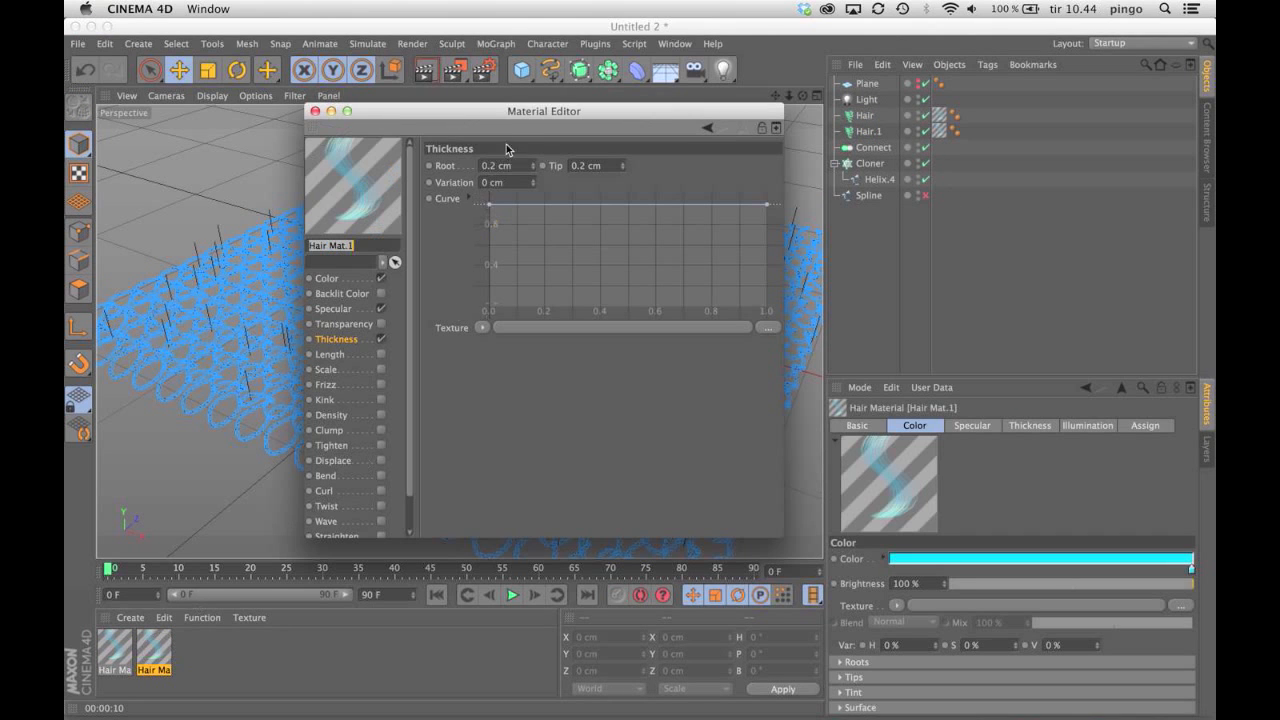
{"action": "left_click_drag", "start_coordinate": [496, 114], "coordinate": [565, 193]}
{"action": "left_click", "coordinate": [868, 135]}
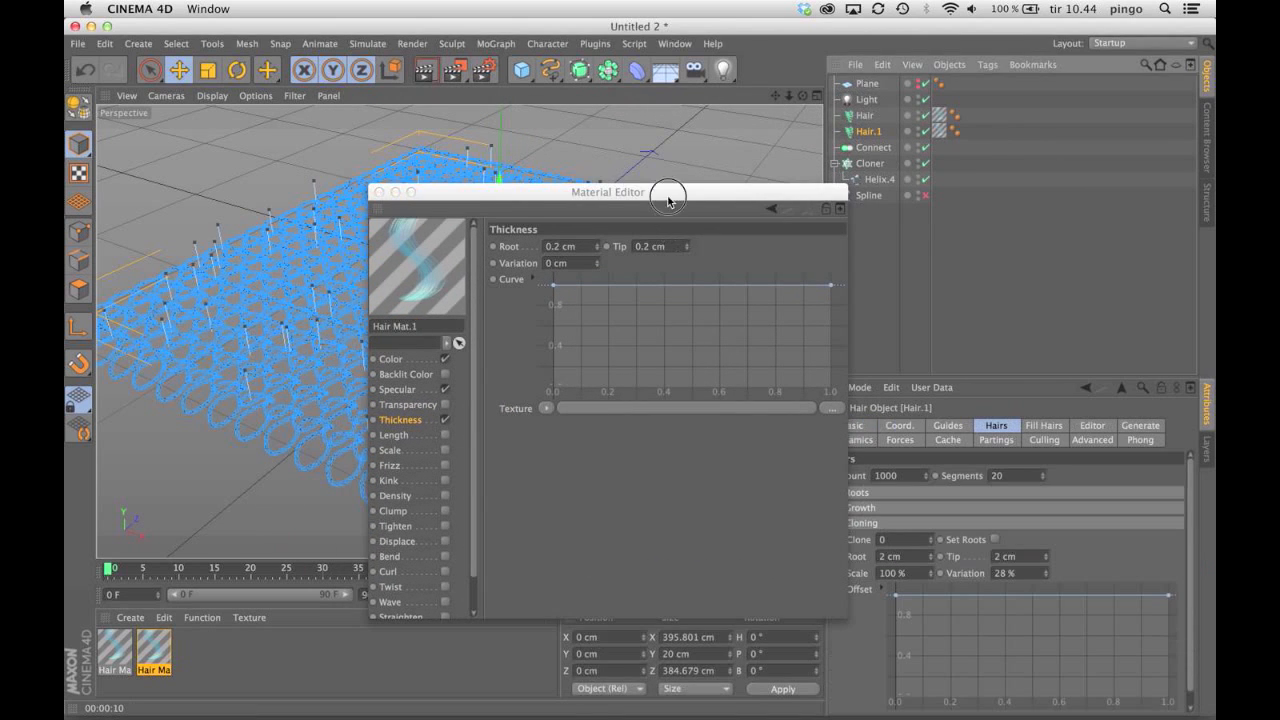
{"action": "left_click_drag", "start_coordinate": [663, 194], "coordinate": [555, 569]}
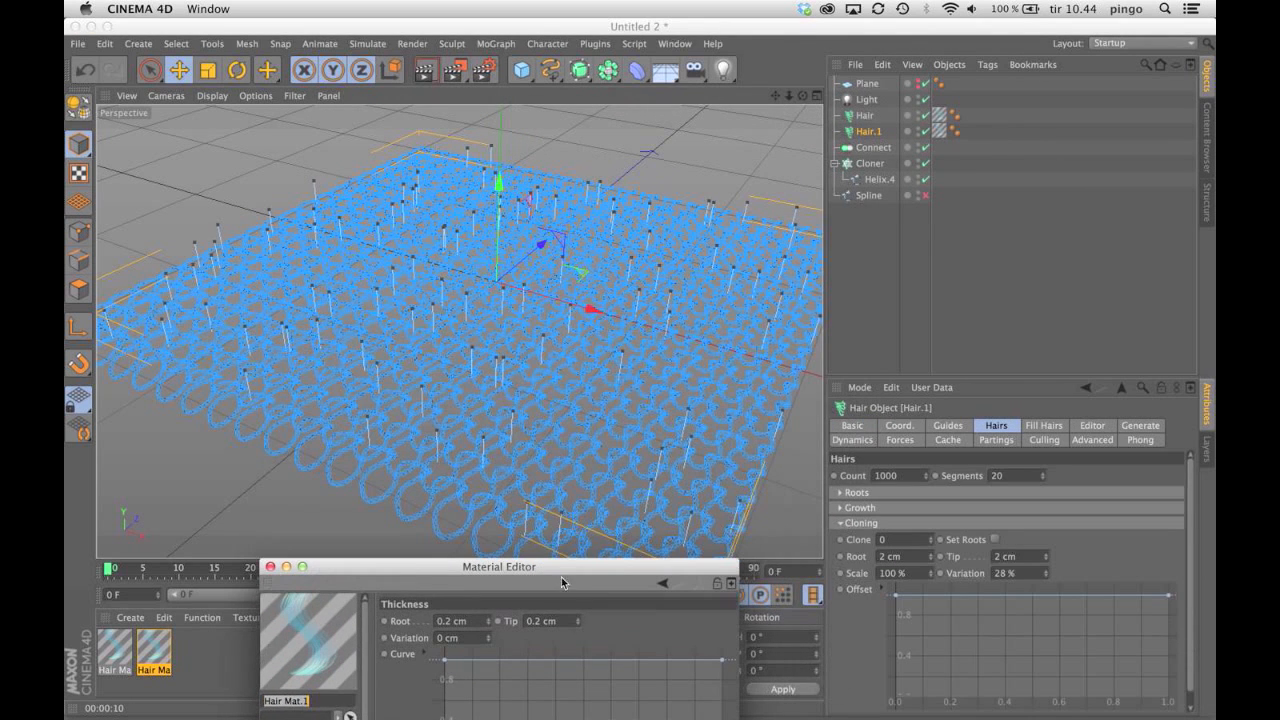
{"action": "left_click", "coordinate": [1094, 428]}
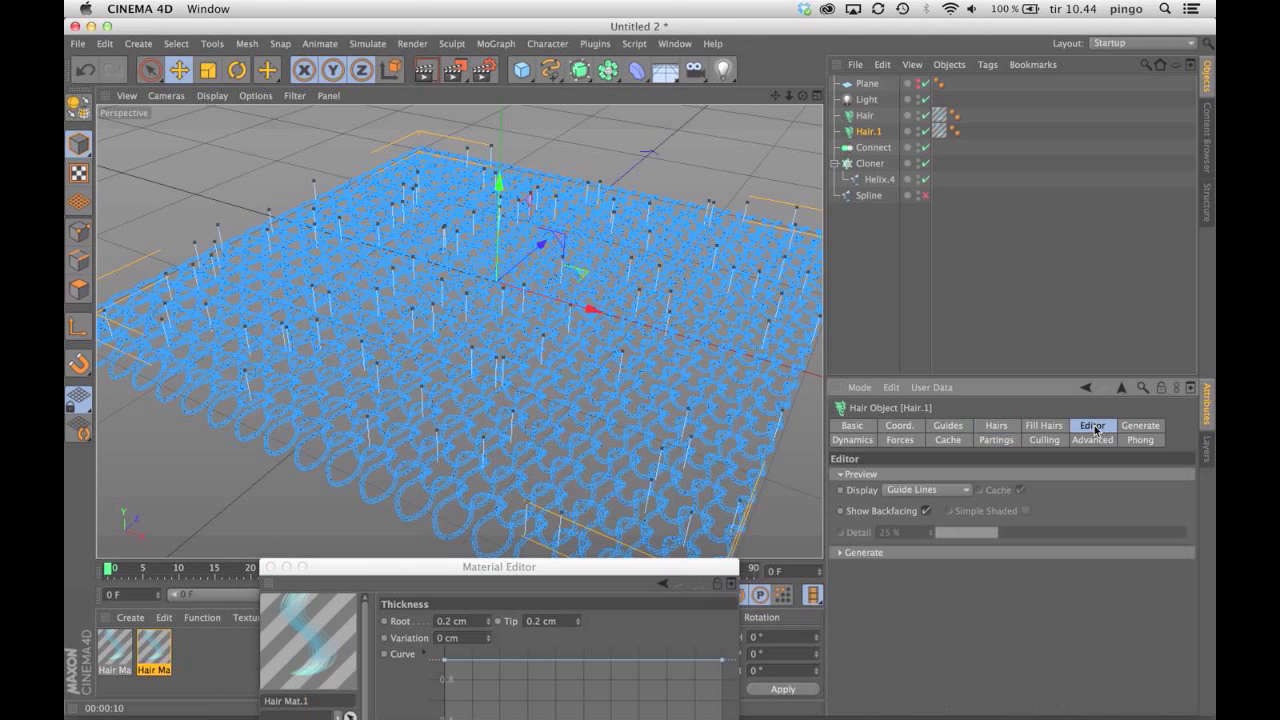
{"action": "left_click", "coordinate": [952, 490]}
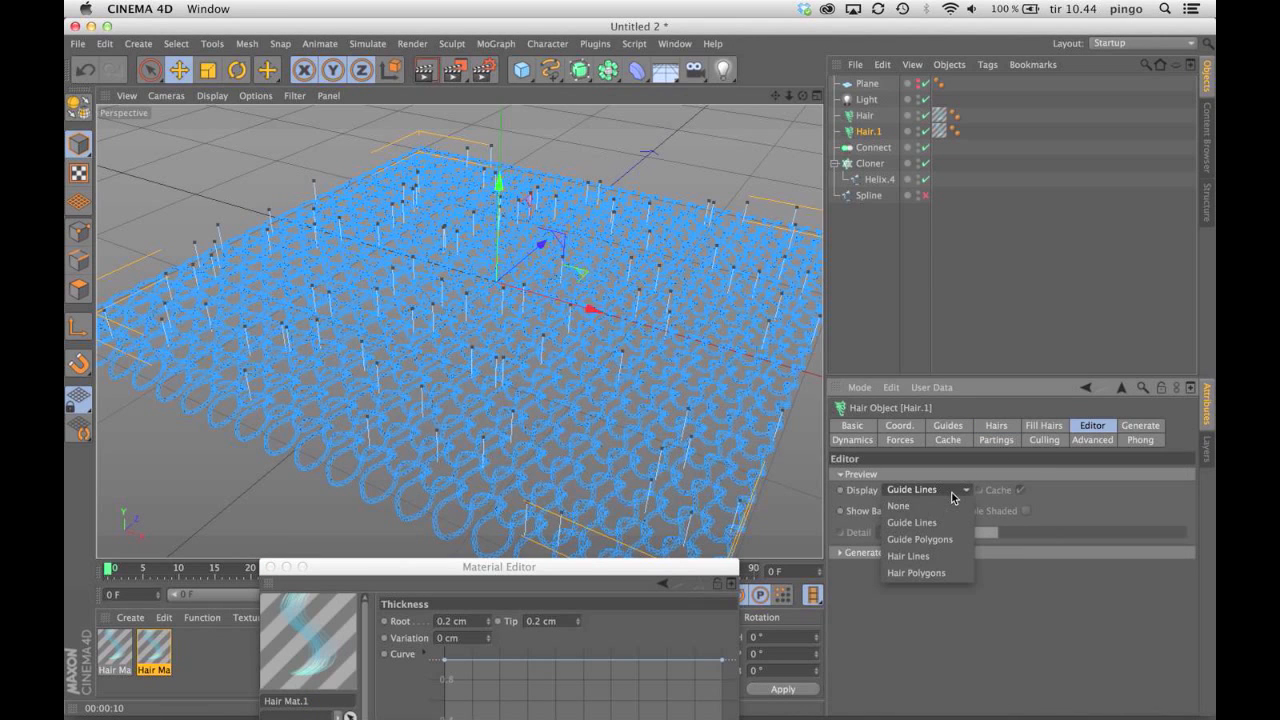
{"action": "left_click", "coordinate": [940, 555]}
- Enable Bend in the copied Hair material, raise it to 253% and increase its direction Variation
{"action": "left_click_drag", "start_coordinate": [669, 566], "coordinate": [1046, 214]}
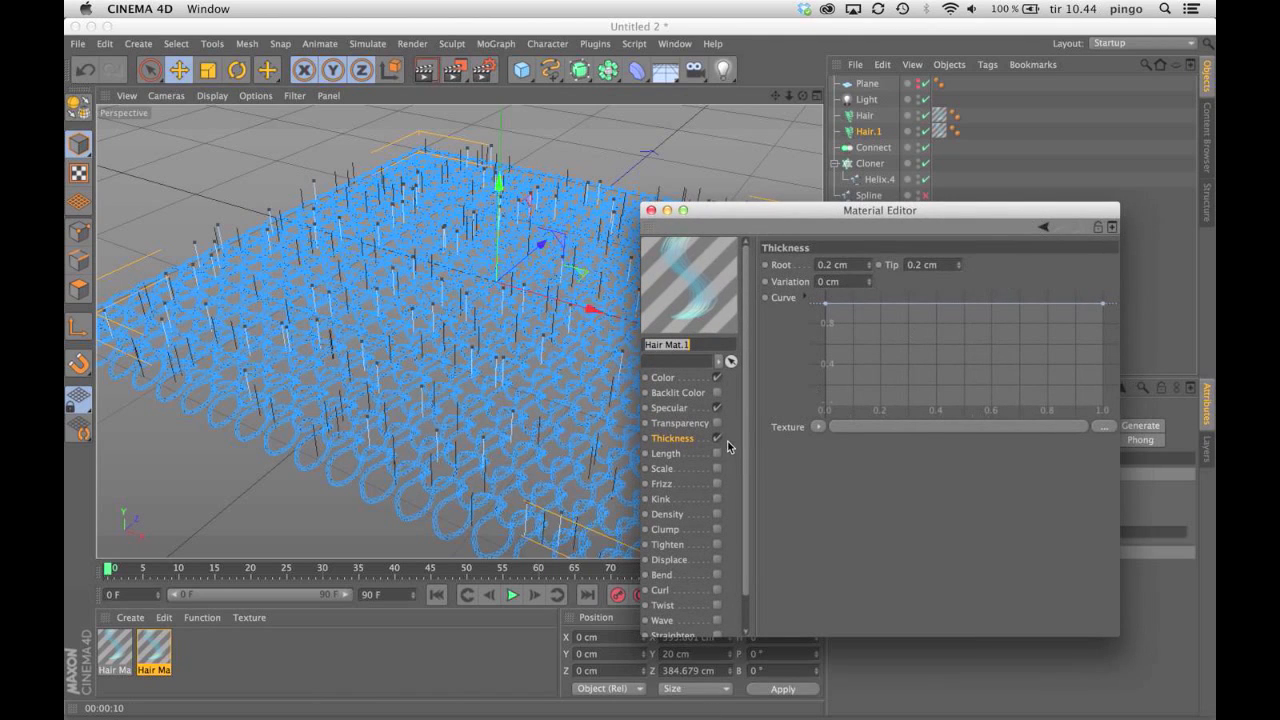
{"action": "left_click", "coordinate": [698, 576]}
{"action": "left_click", "coordinate": [717, 575]}
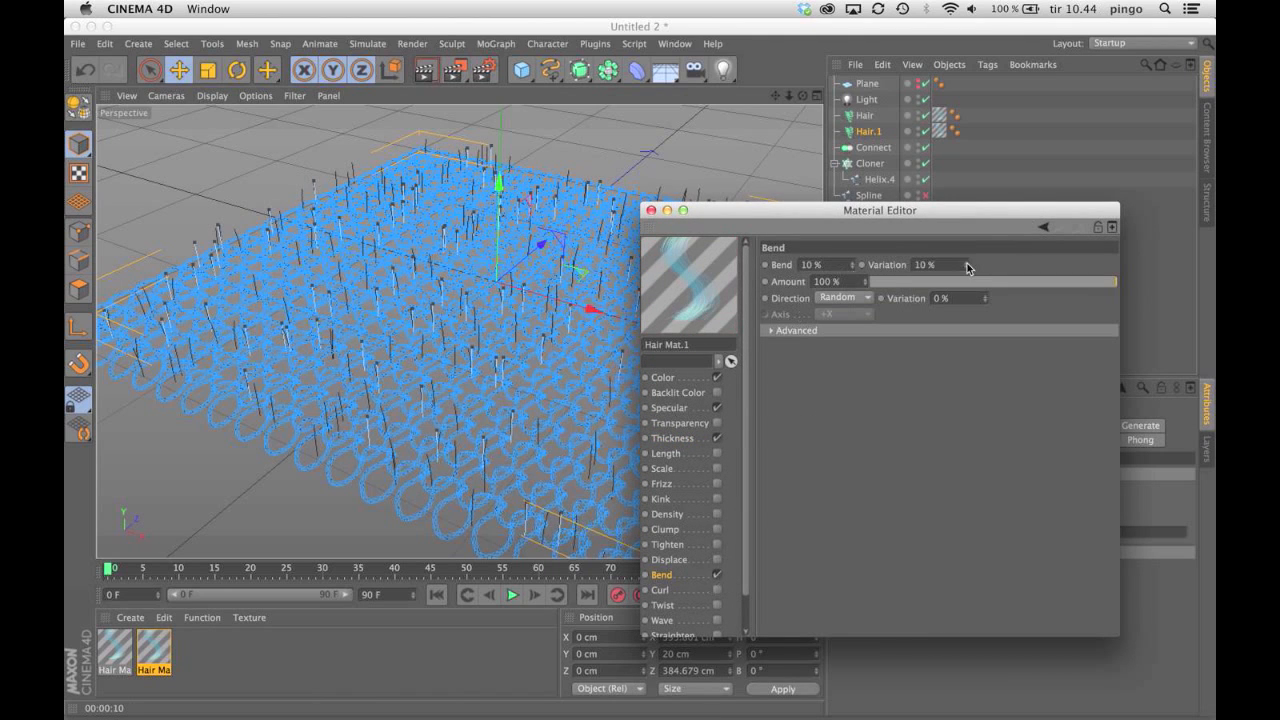
{"action": "double_click", "coordinate": [835, 264]}
{"action": "type", "text": "35"}
{"action": "key", "text": "Return"}
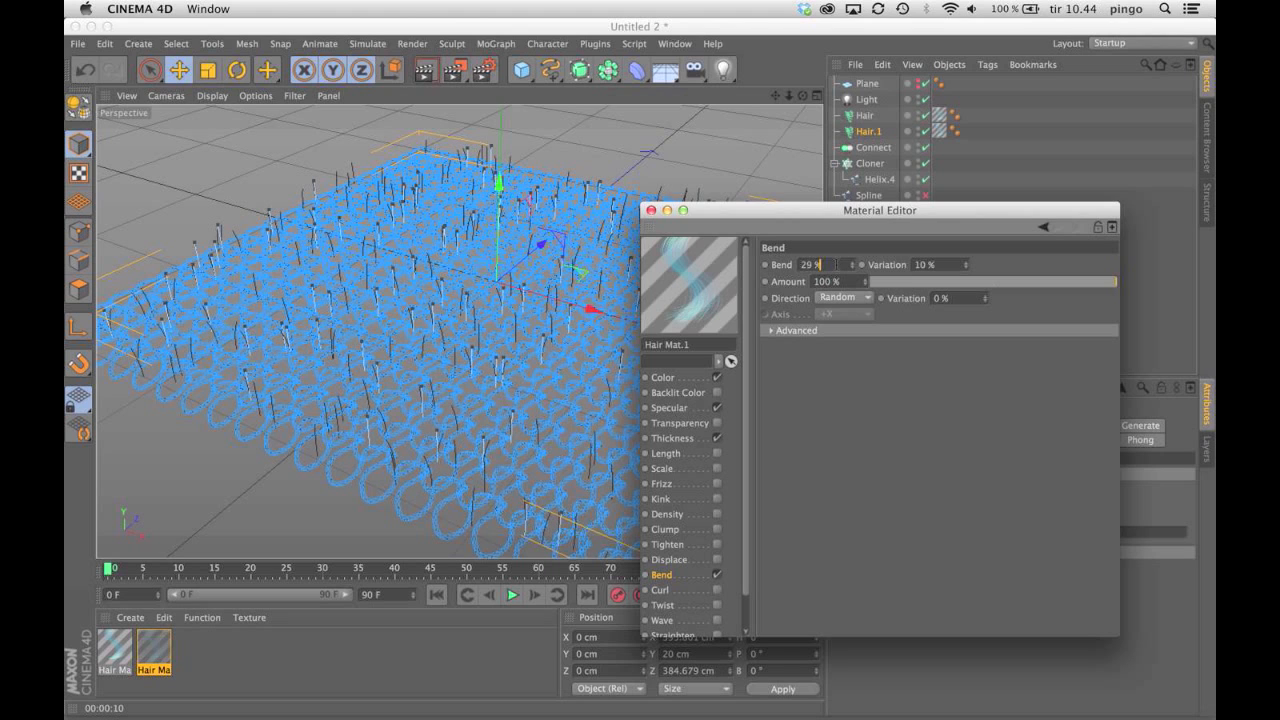
{"action": "scroll", "coordinate": [836, 265], "scroll_direction": "up", "scroll_amount": 20}
{"action": "scroll", "coordinate": [818, 265], "scroll_direction": "up", "scroll_amount": 20}
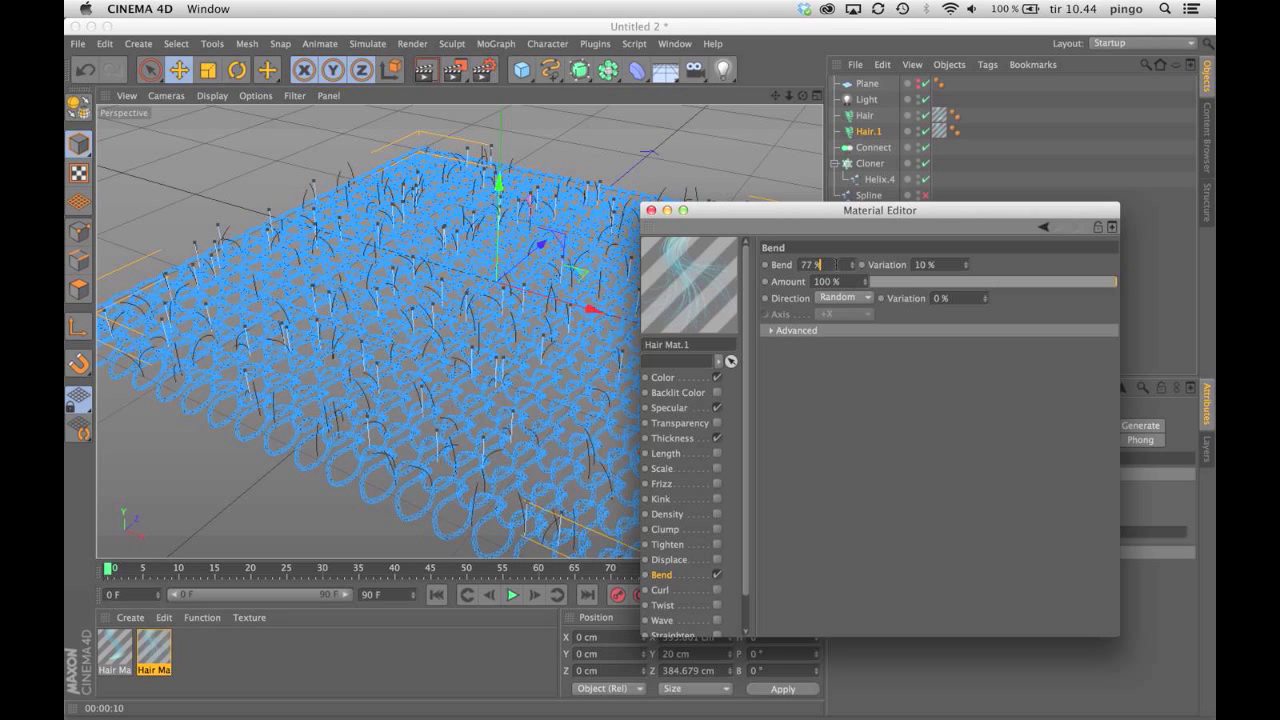
{"action": "scroll", "coordinate": [822, 264], "scroll_direction": "up", "scroll_amount": 19}
{"action": "scroll", "coordinate": [822, 264], "scroll_direction": "up", "scroll_amount": 20}
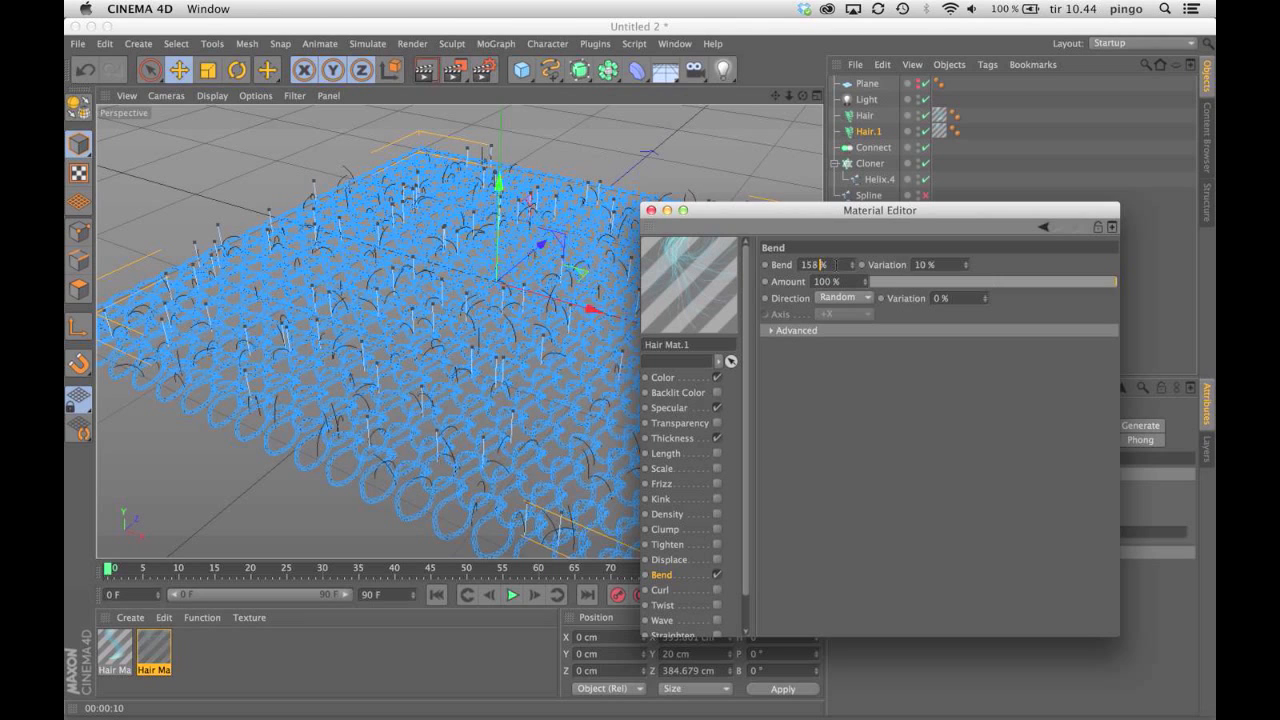
{"action": "scroll", "coordinate": [822, 264], "scroll_direction": "up", "scroll_amount": 20}
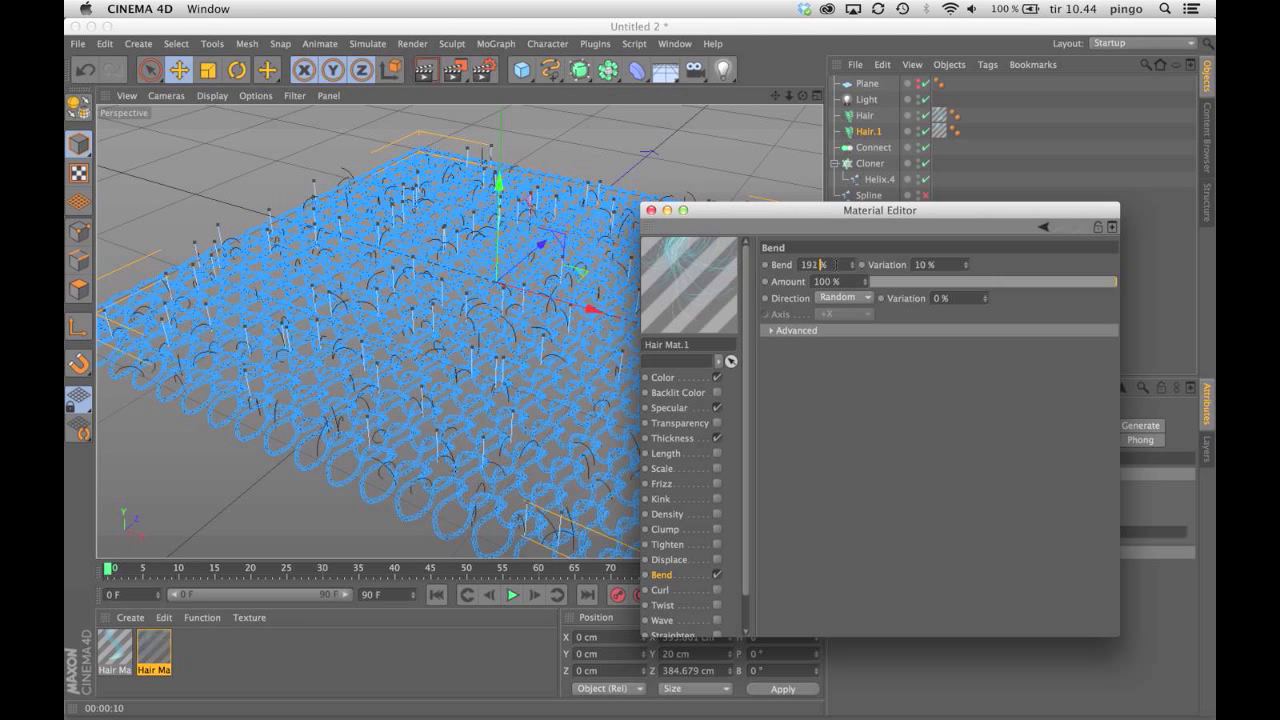
{"action": "scroll", "coordinate": [822, 264], "scroll_direction": "up", "scroll_amount": 18}
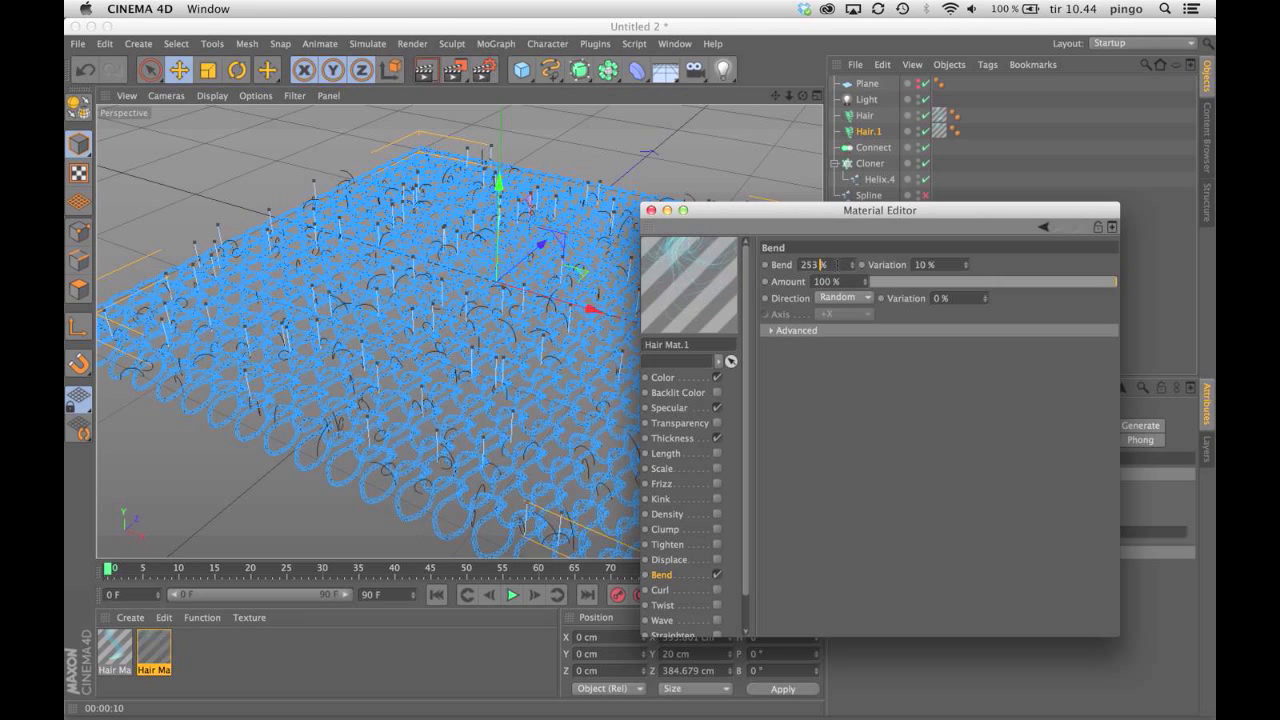
{"action": "scroll", "coordinate": [950, 298], "scroll_direction": "up", "scroll_amount": 10}
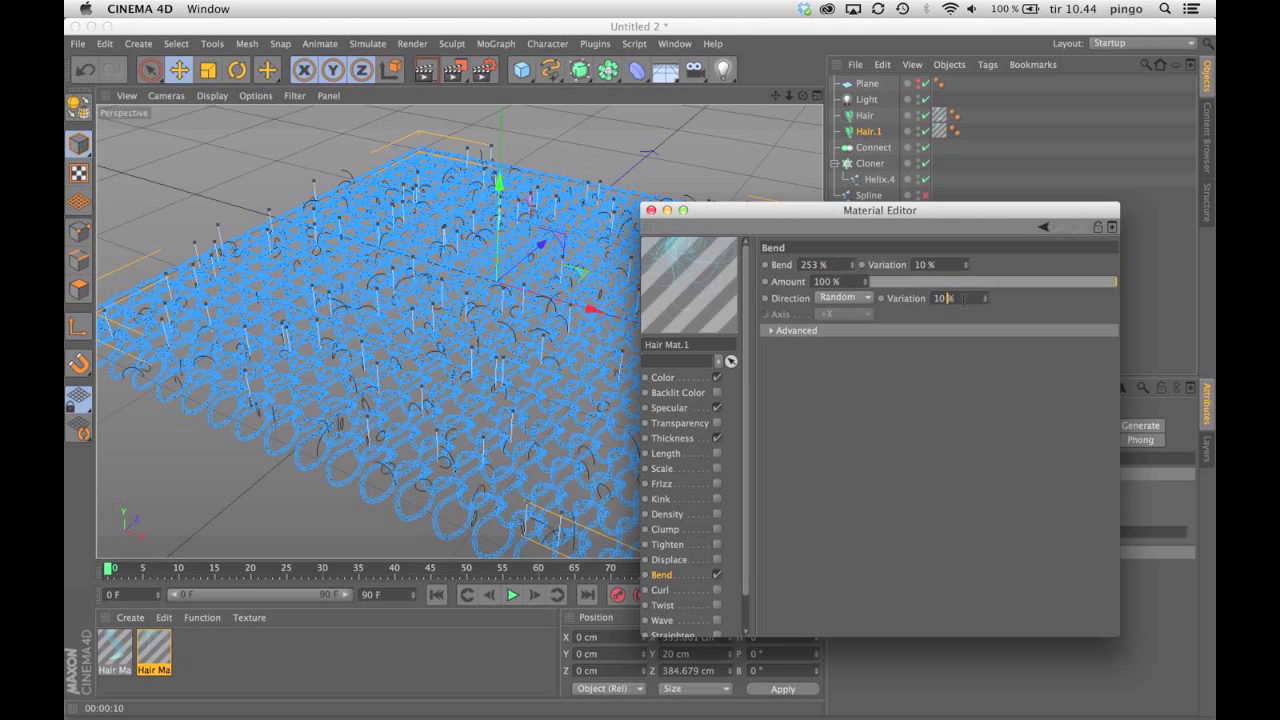
{"action": "scroll", "coordinate": [932, 265], "scroll_direction": "up", "scroll_amount": 11}
- Try Frizz on the copied Hair material, use Kink instead, and close the Material Editor
{"action": "left_click", "coordinate": [717, 485]}
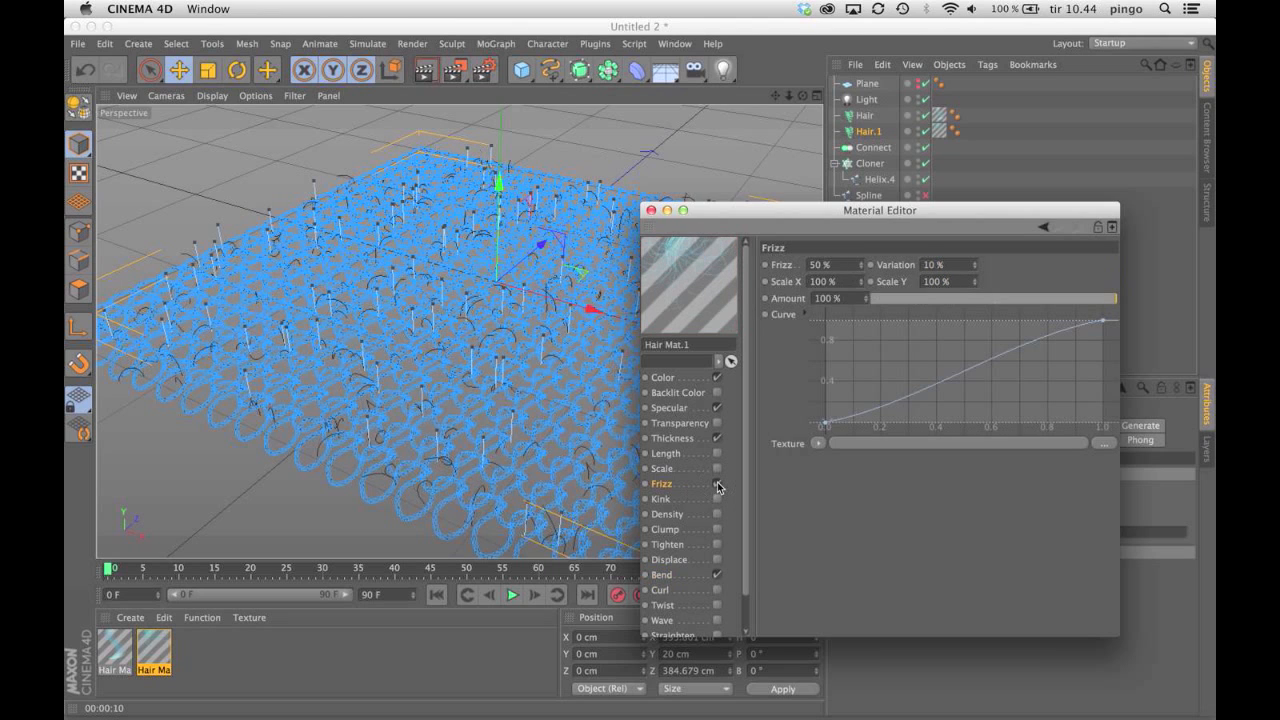
{"action": "left_click", "coordinate": [718, 500]}
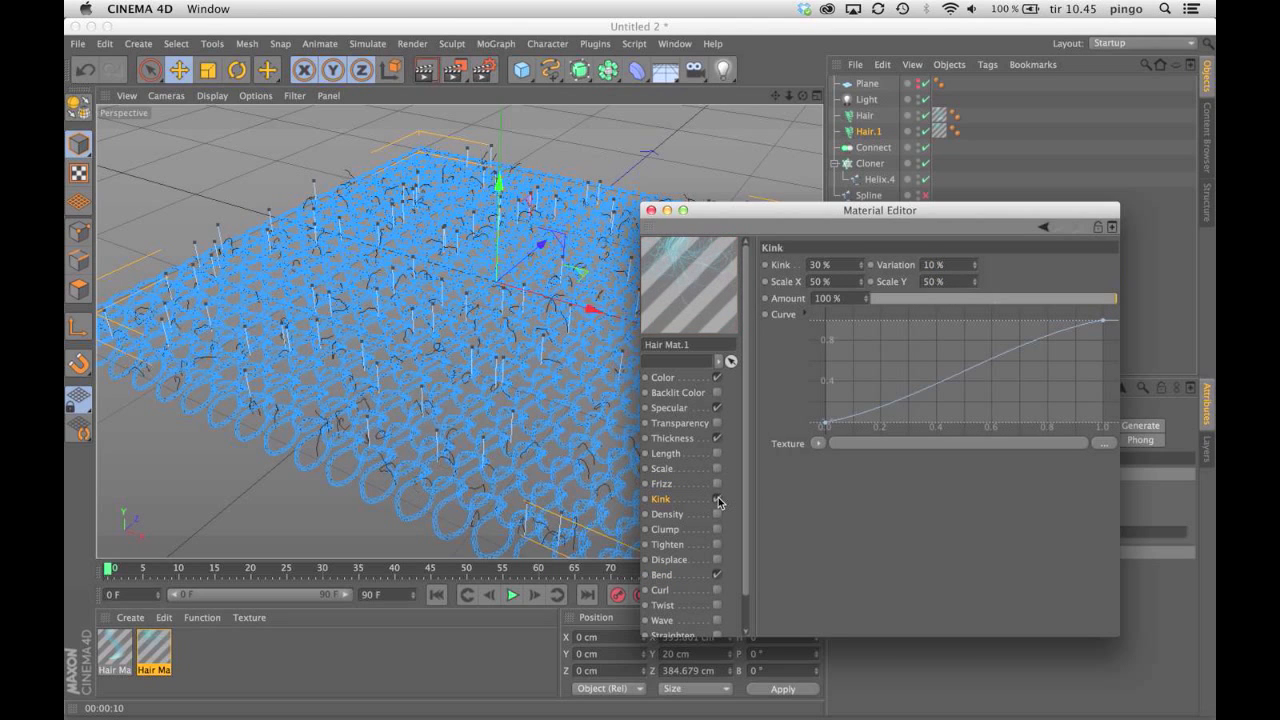
{"action": "left_click", "coordinate": [651, 210]}
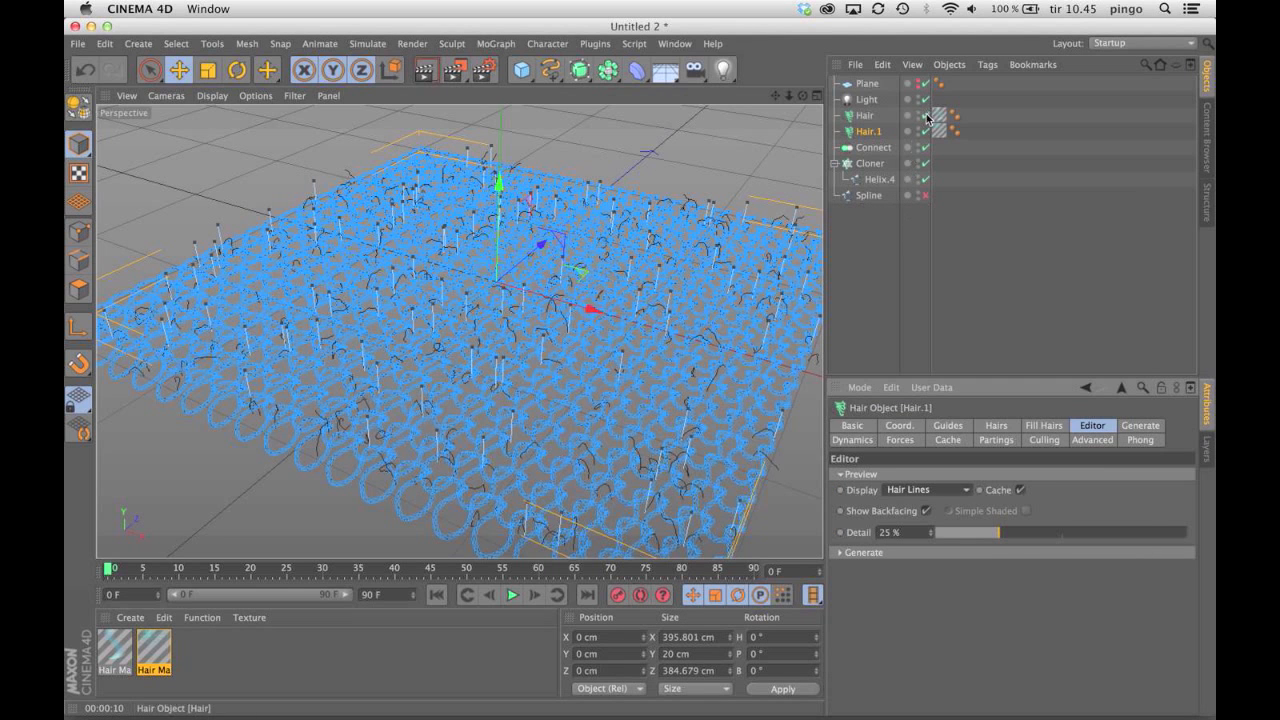
- Render the view with Hair disabled, and render it again with Hair enabled
{"action": "key", "text": "super+r"}
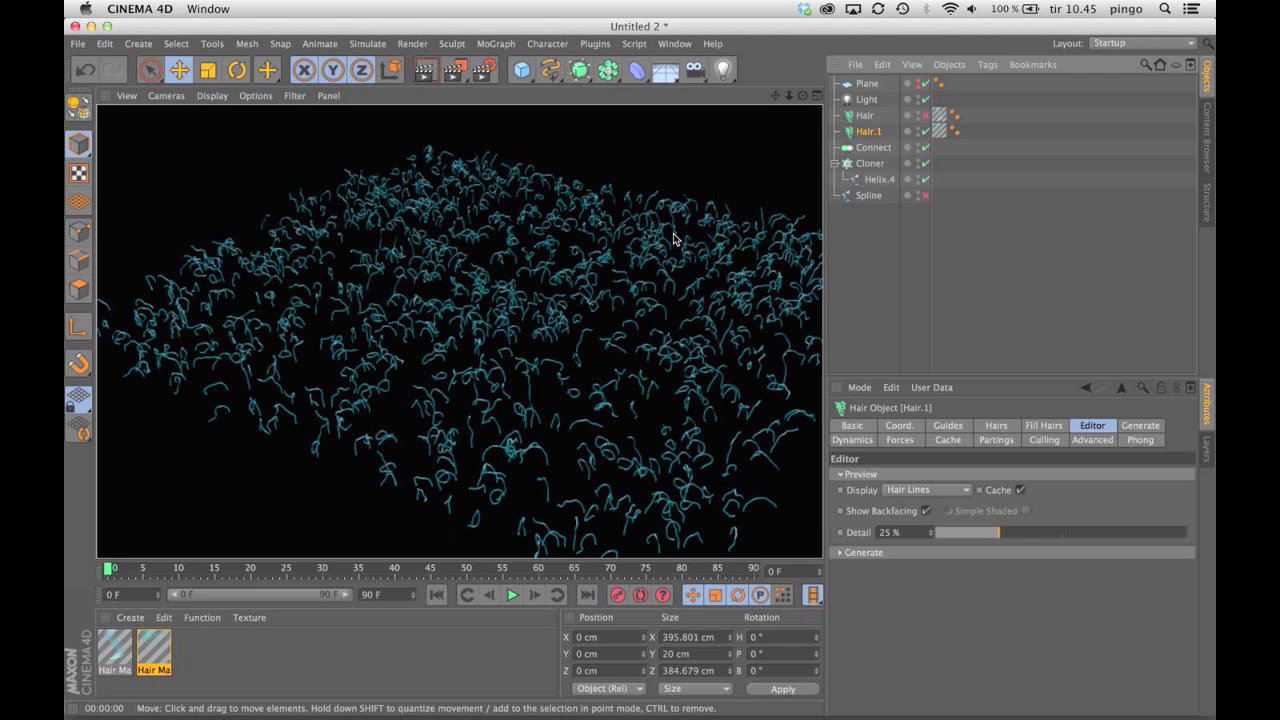
{"action": "left_click", "coordinate": [925, 116]}
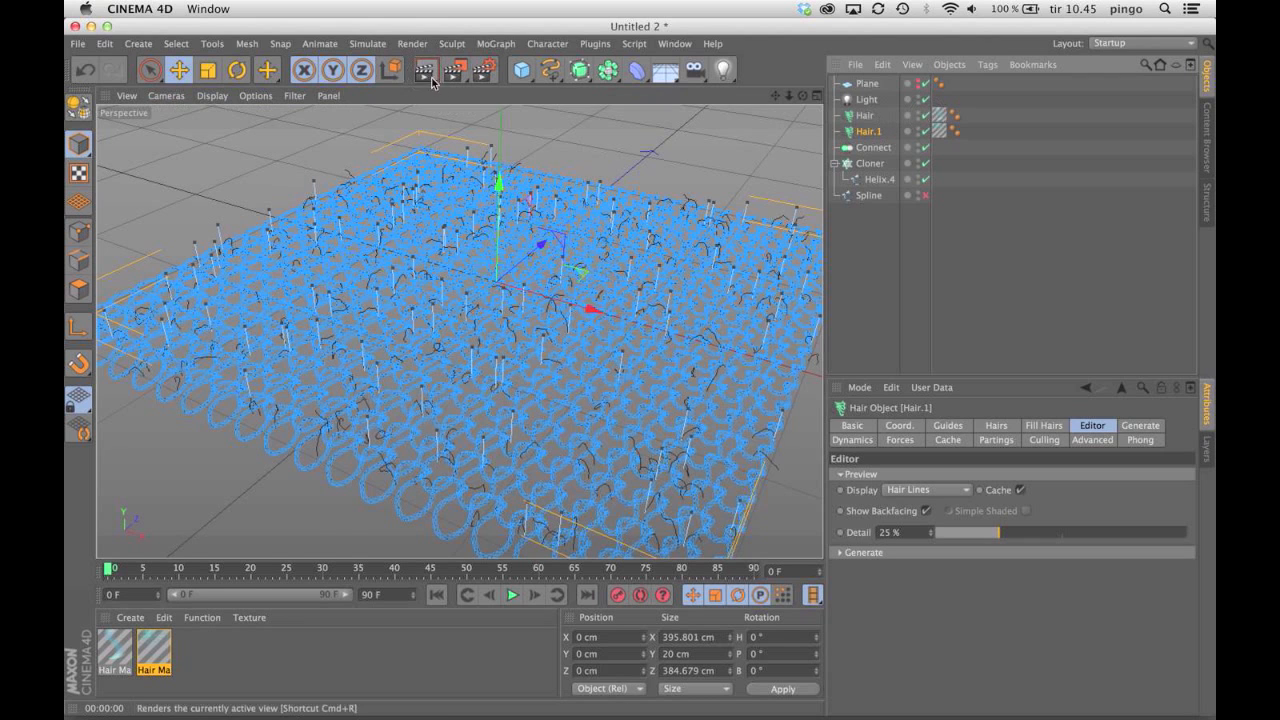
{"action": "left_click", "coordinate": [425, 69]}
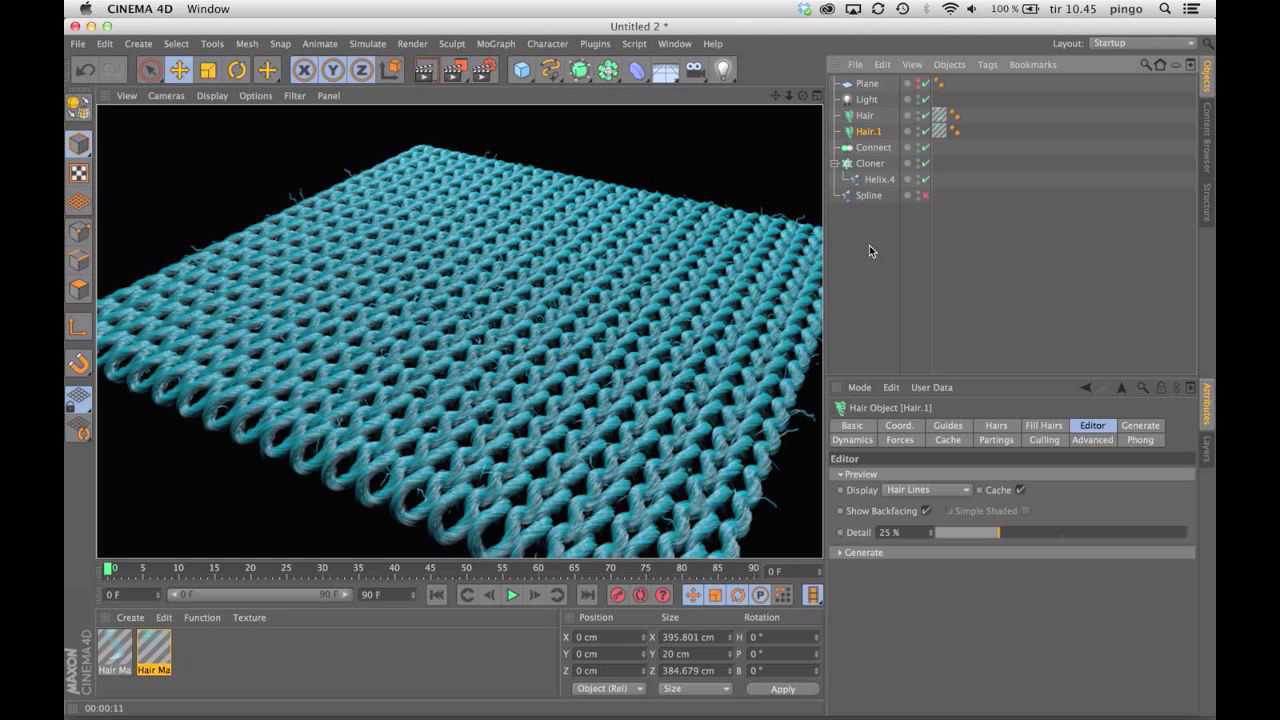
- Set Hair.1's hair count to 4000 and render a closer view of the knit
{"action": "left_click", "coordinate": [874, 137]}
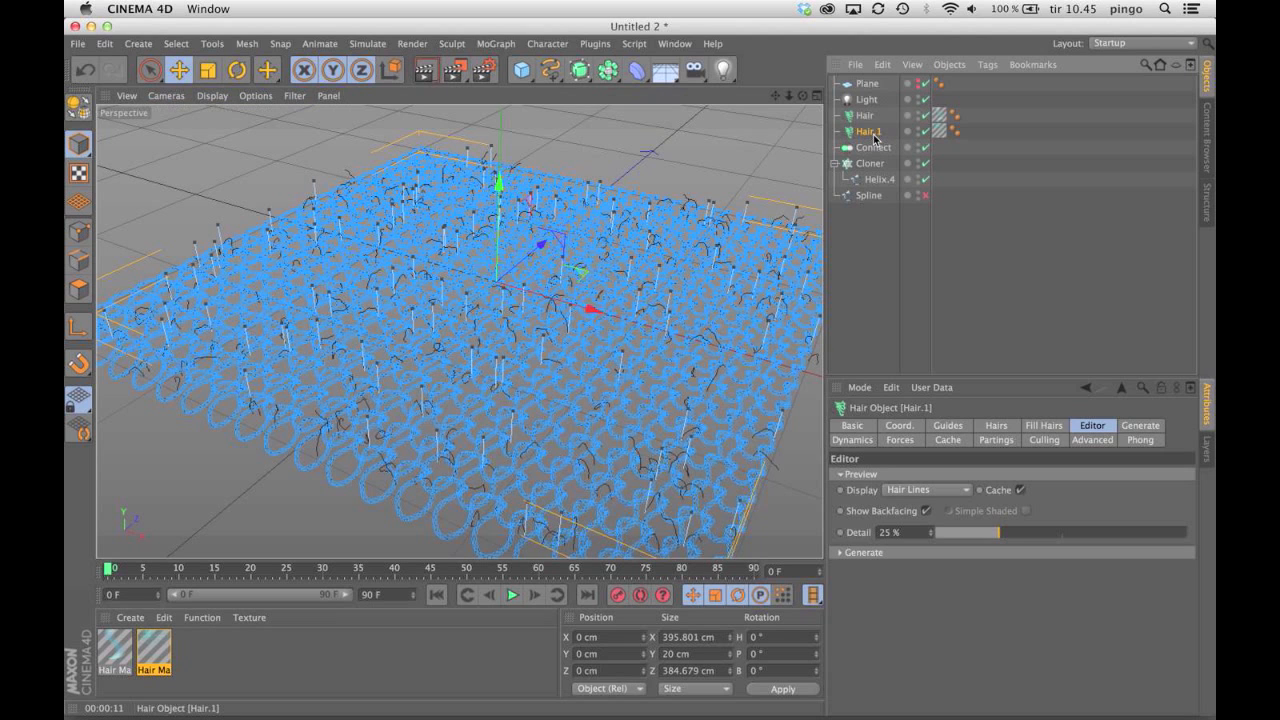
{"action": "left_click", "coordinate": [997, 426]}
{"action": "left_click", "coordinate": [904, 476]}
{"action": "type", "text": "4000"}
{"action": "key", "text": "Return"}
{"action": "left_click_drag", "start_coordinate": [786, 98], "coordinate": [541, 106]}
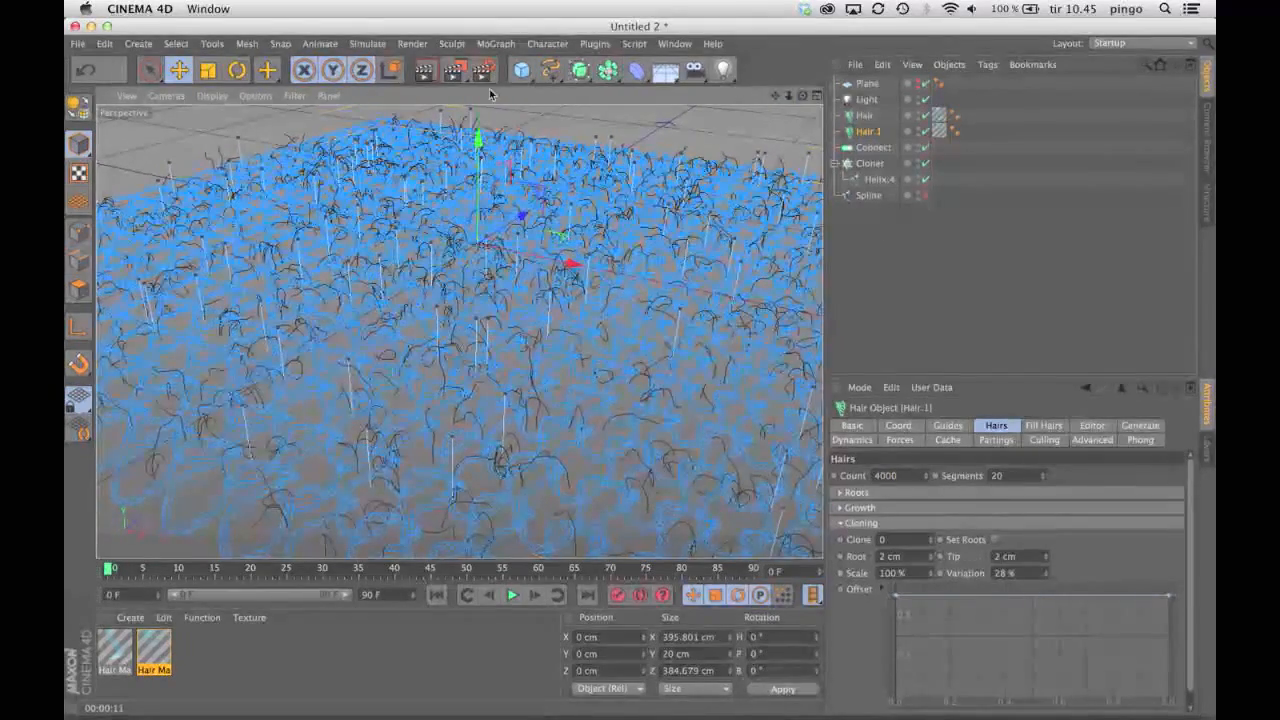
{"action": "left_click", "coordinate": [425, 70]}
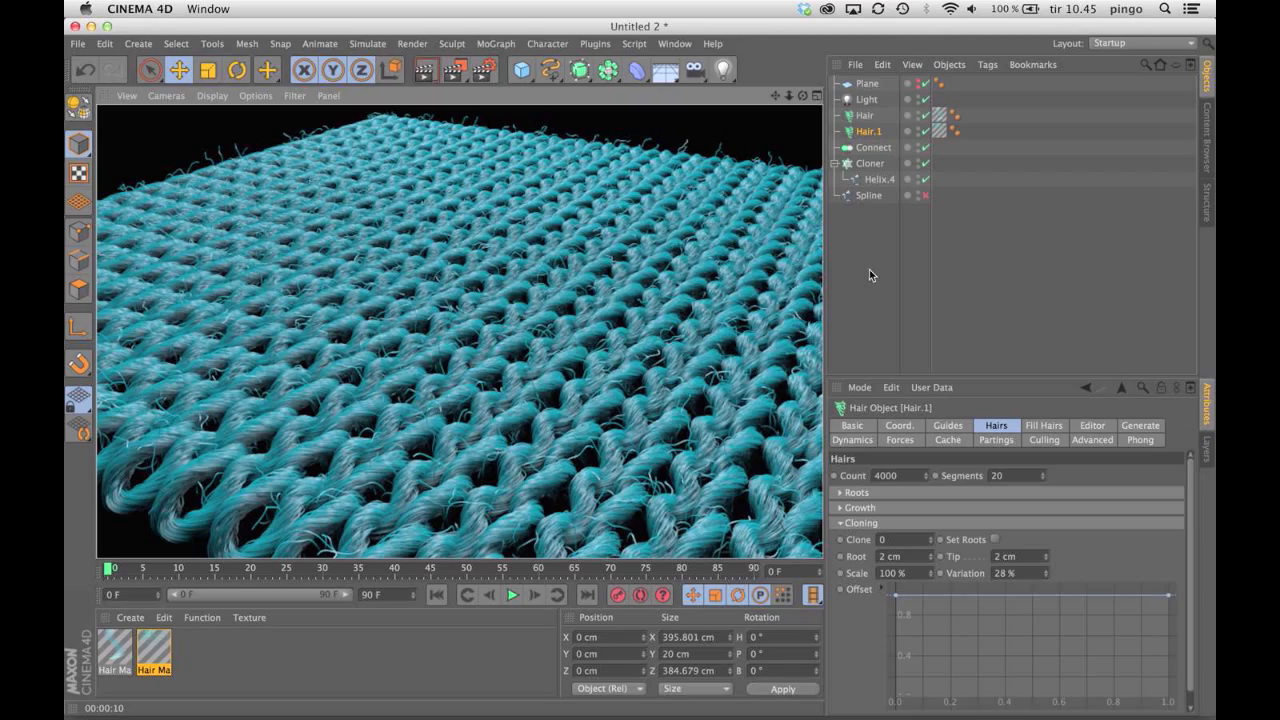
{"action": "left_click", "coordinate": [869, 272]}
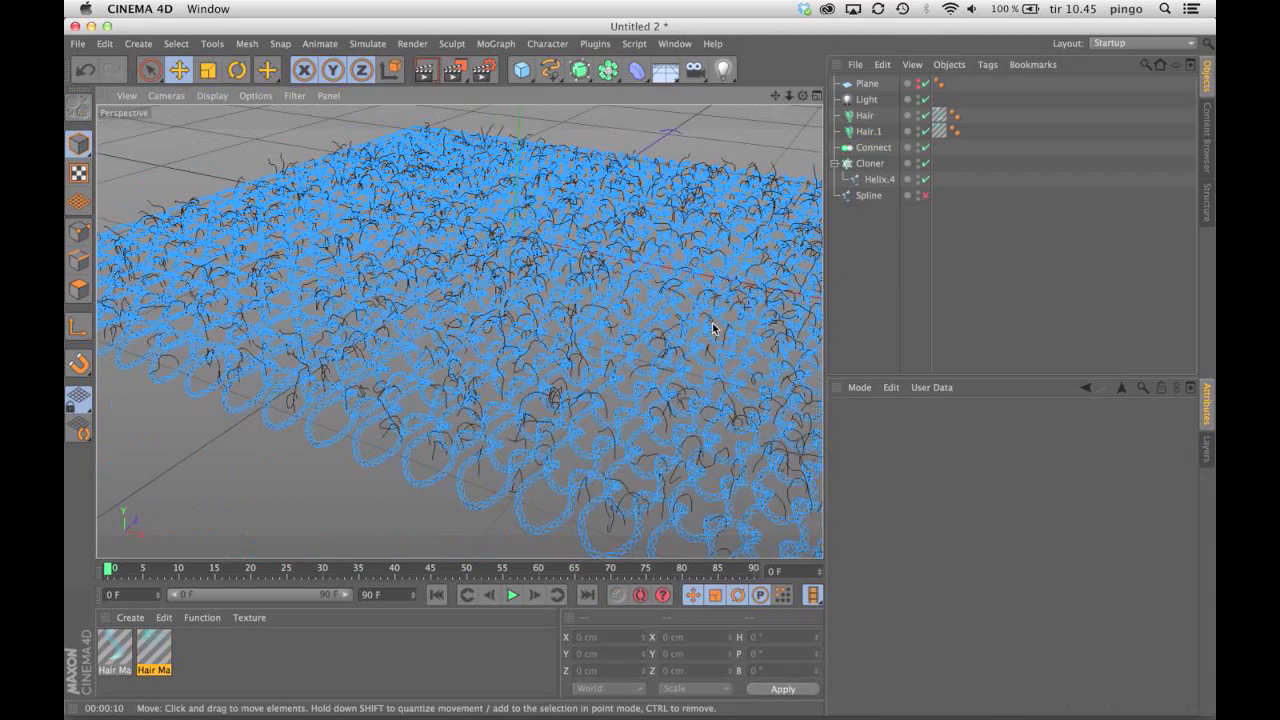
- Disable the Hair, Hair.1 and Connect objects
{"action": "left_click_drag", "start_coordinate": [711, 323], "coordinate": [808, 330], "text": "alt"}
{"action": "scroll", "coordinate": [700, 306], "scroll_direction": "down", "scroll_amount": 5}
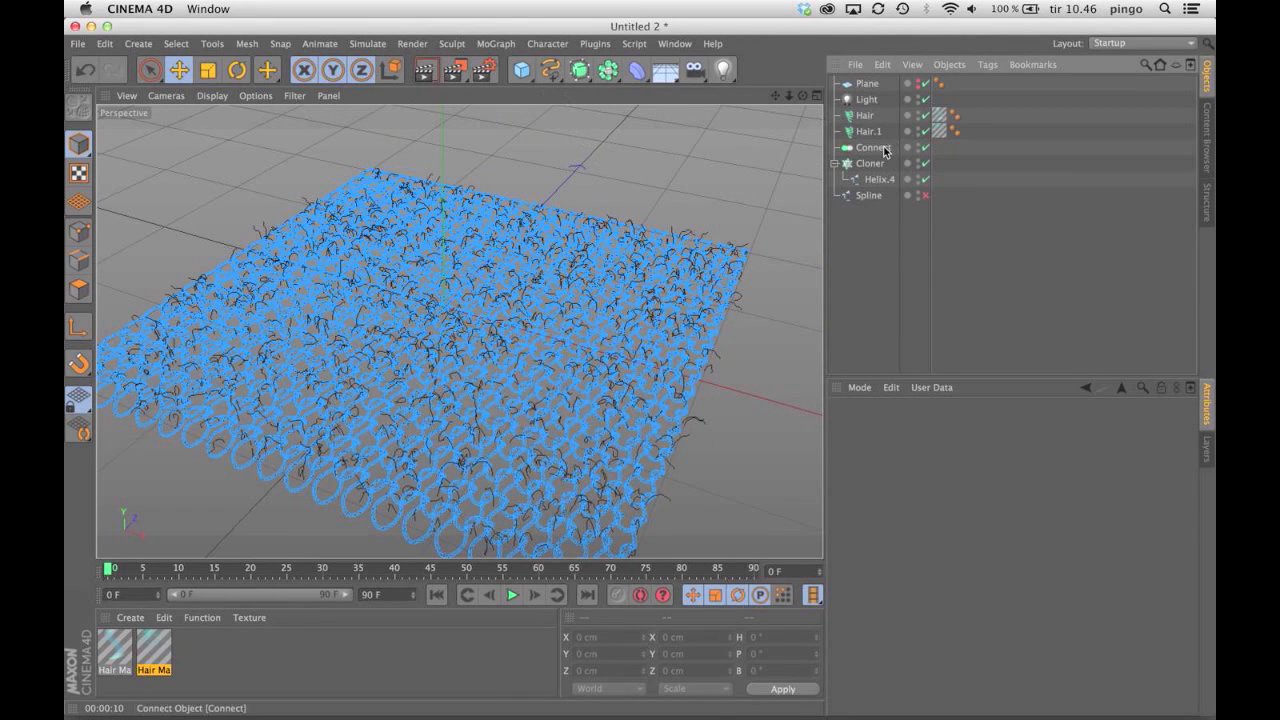
{"action": "left_click", "coordinate": [925, 115]}
{"action": "left_click", "coordinate": [925, 131]}
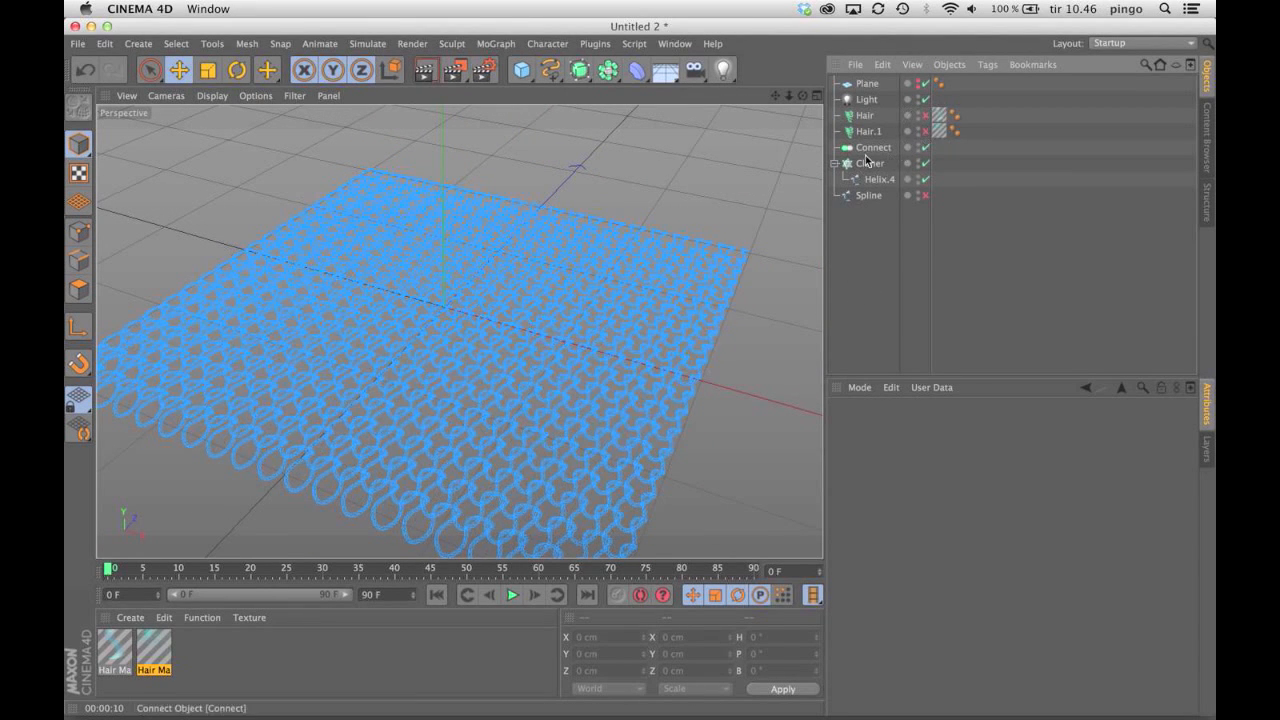
{"action": "left_click", "coordinate": [925, 147]}
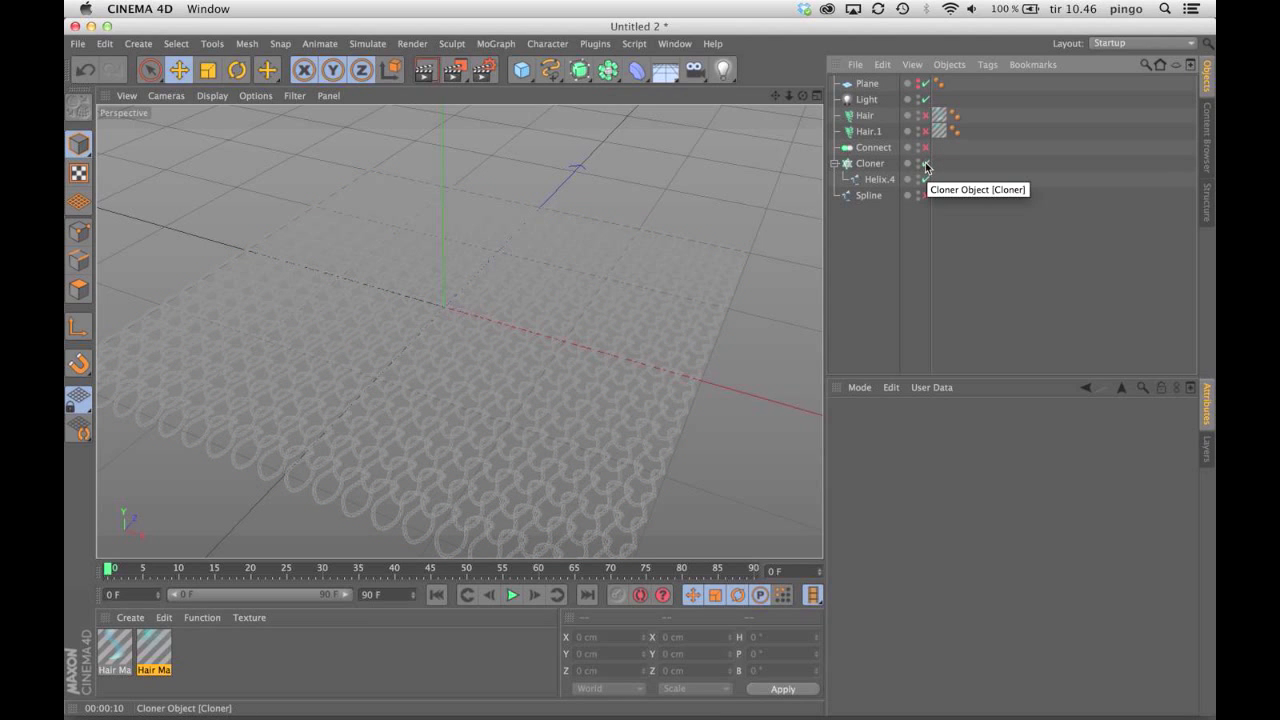
- Add a Sphere and raise it above the knitted sheet to a Y position of about 110 cm
{"action": "left_click", "coordinate": [519, 69]}
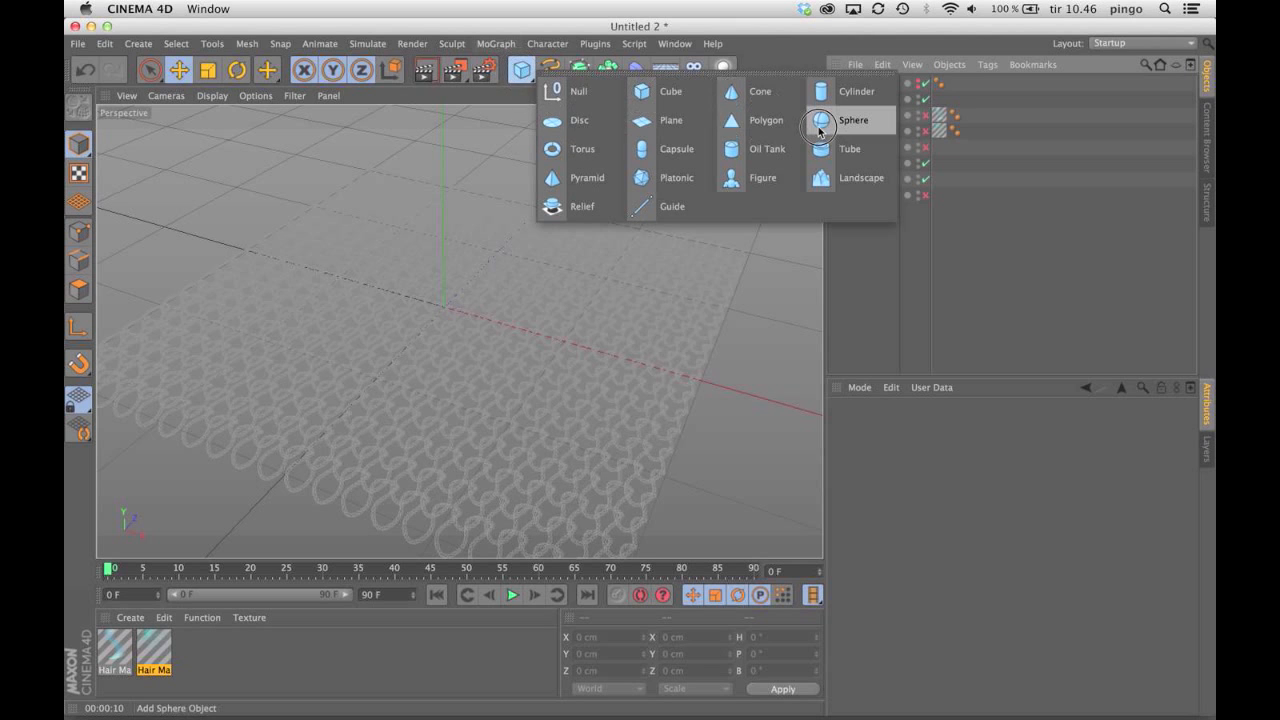
{"action": "left_click", "coordinate": [819, 125]}
{"action": "left_click_drag", "start_coordinate": [776, 97], "coordinate": [760, 106]}
{"action": "left_click_drag", "start_coordinate": [429, 224], "coordinate": [436, 116]}
{"action": "left_click_drag", "start_coordinate": [776, 97], "coordinate": [775, 131]}
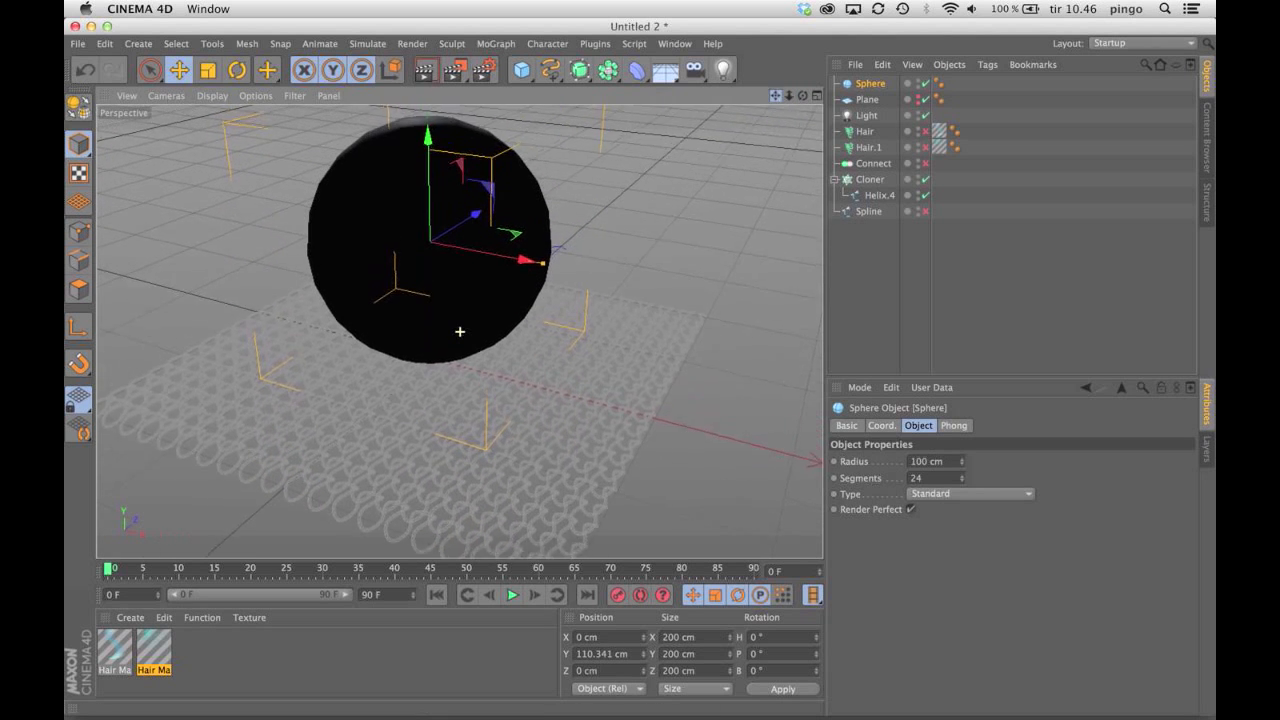
- Set the Sphere as the Cloner's target object and re-enable Connect
{"action": "left_click", "coordinate": [869, 179]}
{"action": "left_click_drag", "start_coordinate": [870, 84], "coordinate": [940, 538]}
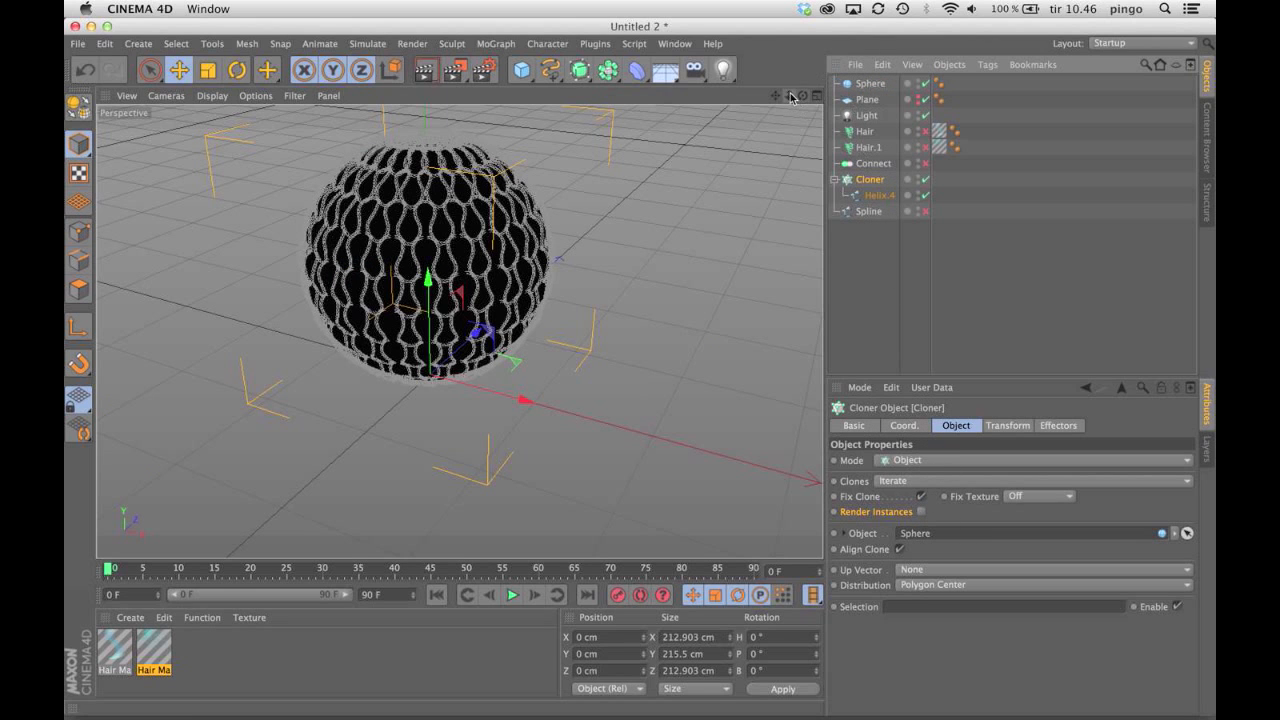
{"action": "left_click_drag", "start_coordinate": [803, 96], "coordinate": [795, 138]}
{"action": "left_click", "coordinate": [877, 165]}
{"action": "left_click", "coordinate": [925, 163]}
- Re-enable Hair.1 and link its guides to the Sphere in place of the Plane
{"action": "left_click", "coordinate": [868, 148]}
{"action": "left_click", "coordinate": [925, 147]}
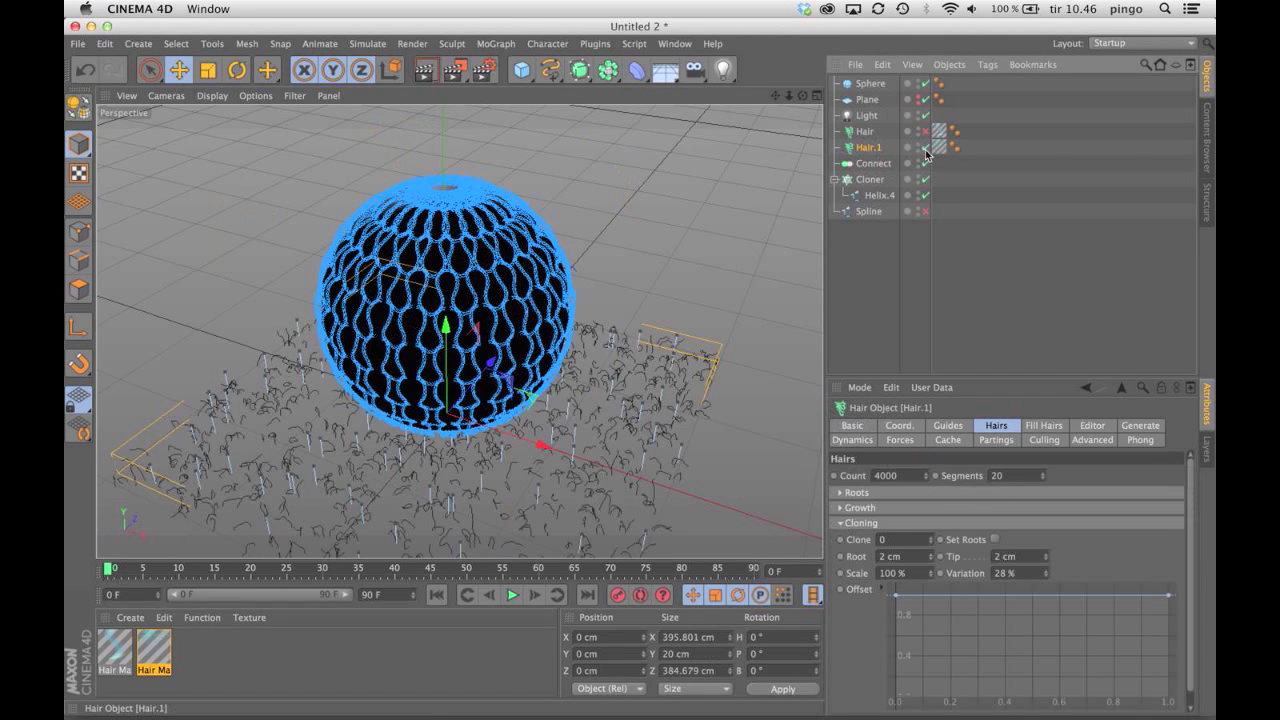
{"action": "left_click", "coordinate": [950, 428]}
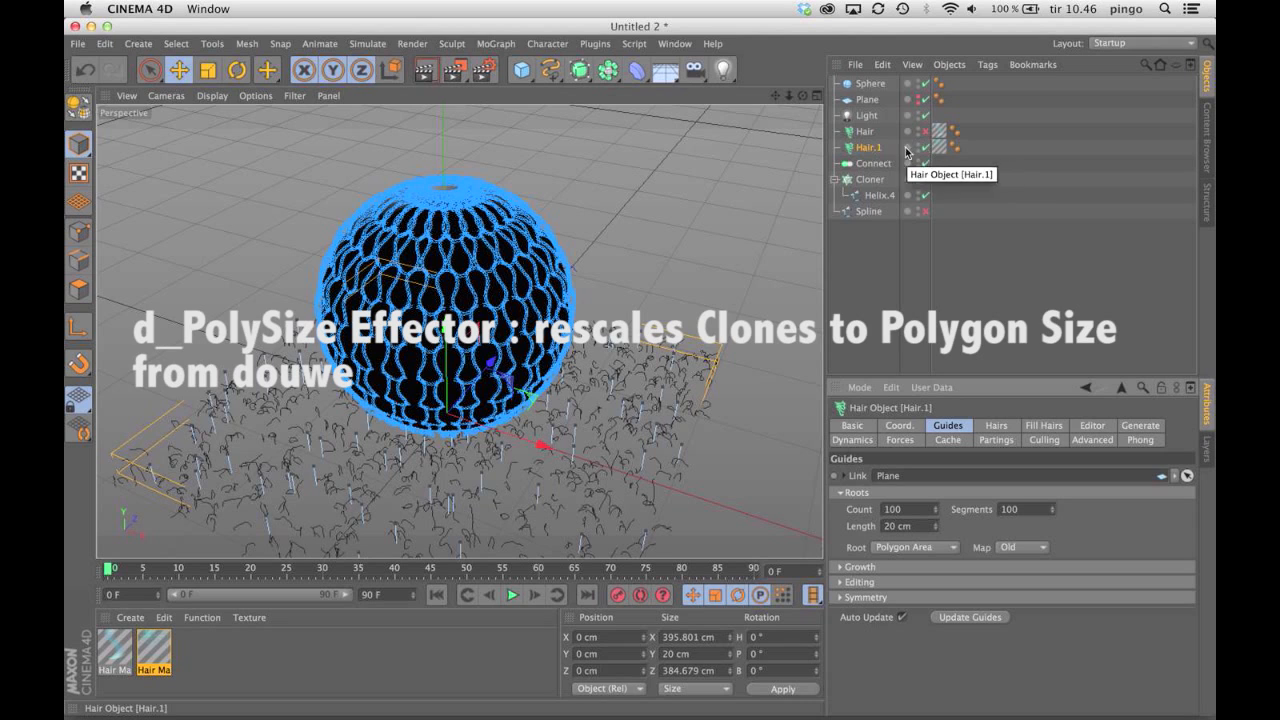
{"action": "left_click_drag", "start_coordinate": [868, 84], "coordinate": [908, 484]}
{"action": "left_click", "coordinate": [880, 131]}
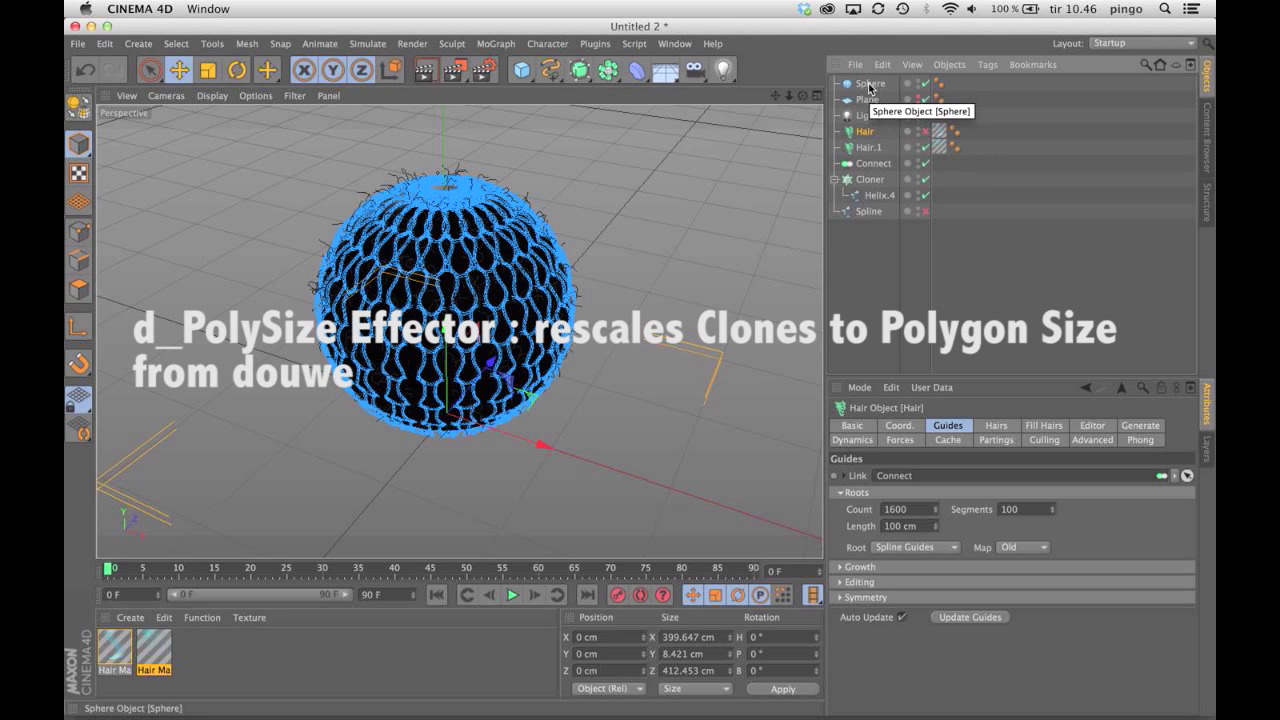
- Render the knitted ball with the Sphere hidden and Hair re-enabled
{"action": "left_click", "coordinate": [873, 163]}
{"action": "left_click", "coordinate": [425, 69]}
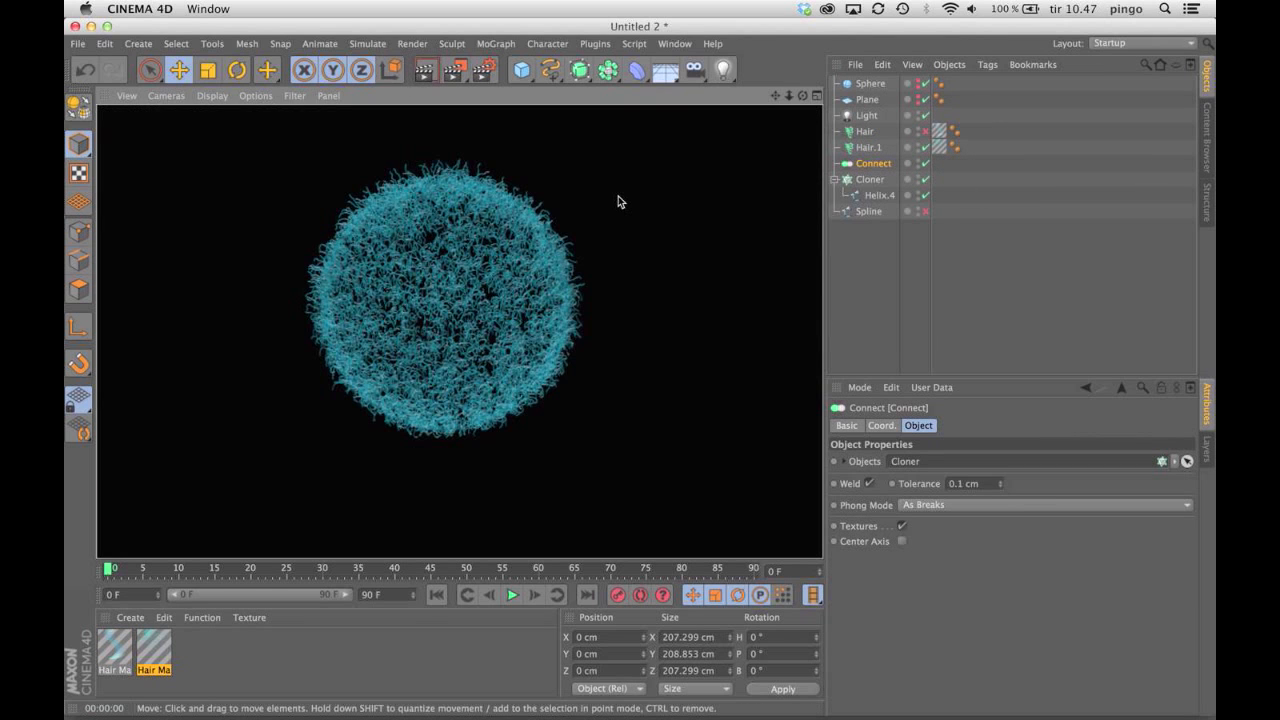
{"action": "left_click", "coordinate": [887, 240]}
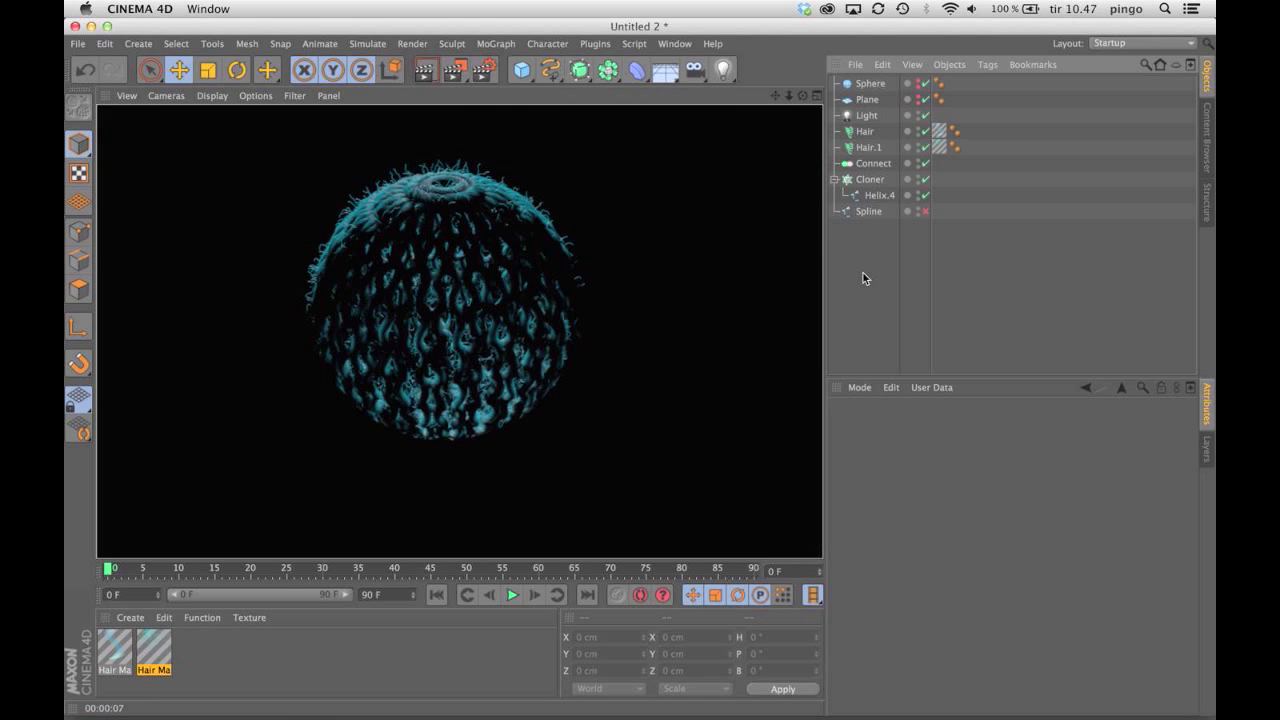
- Move the Light to the front of the ball, at about X -234 cm and Z -241 cm
{"action": "left_click", "coordinate": [867, 116]}
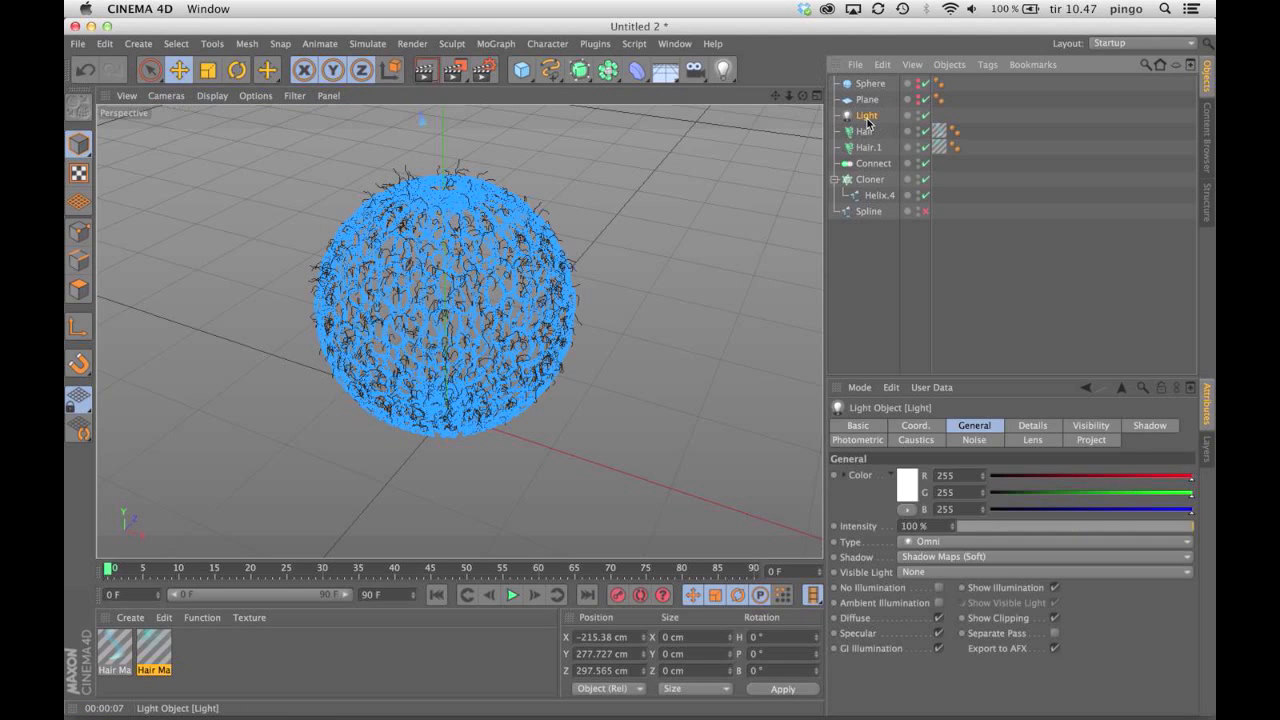
{"action": "left_click_drag", "start_coordinate": [789, 96], "coordinate": [720, 98]}
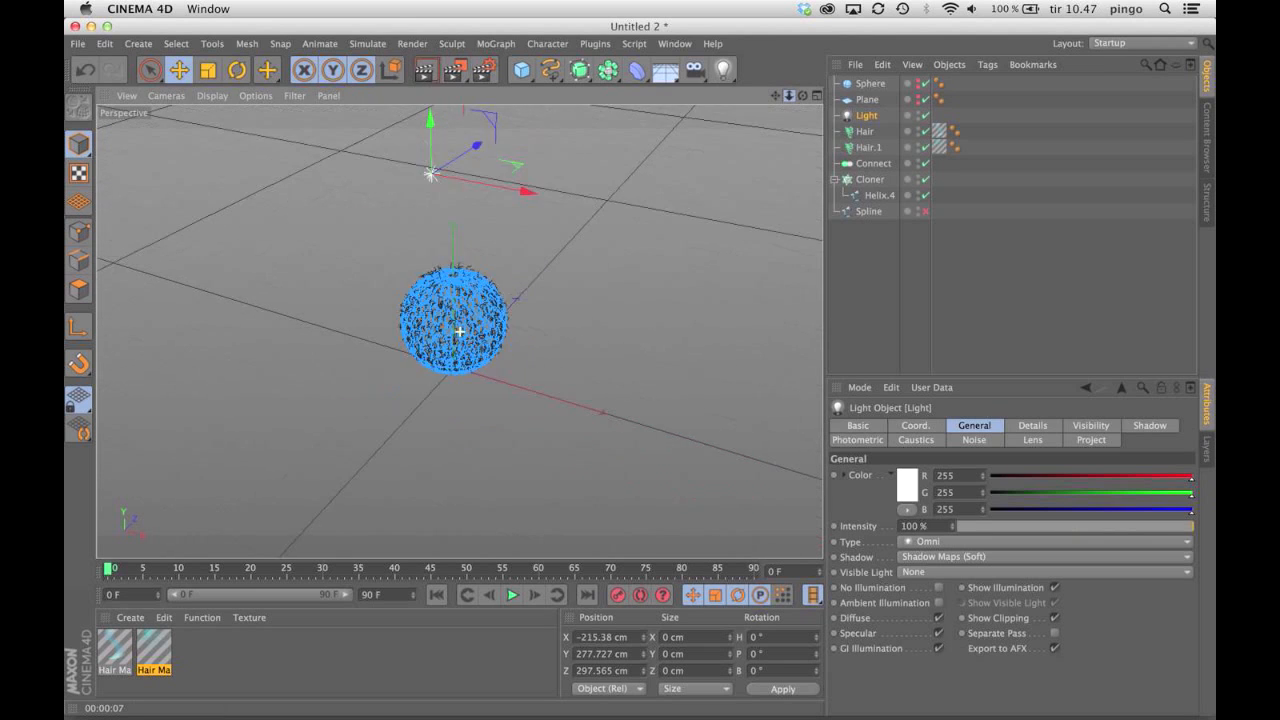
{"action": "left_click", "coordinate": [816, 96]}
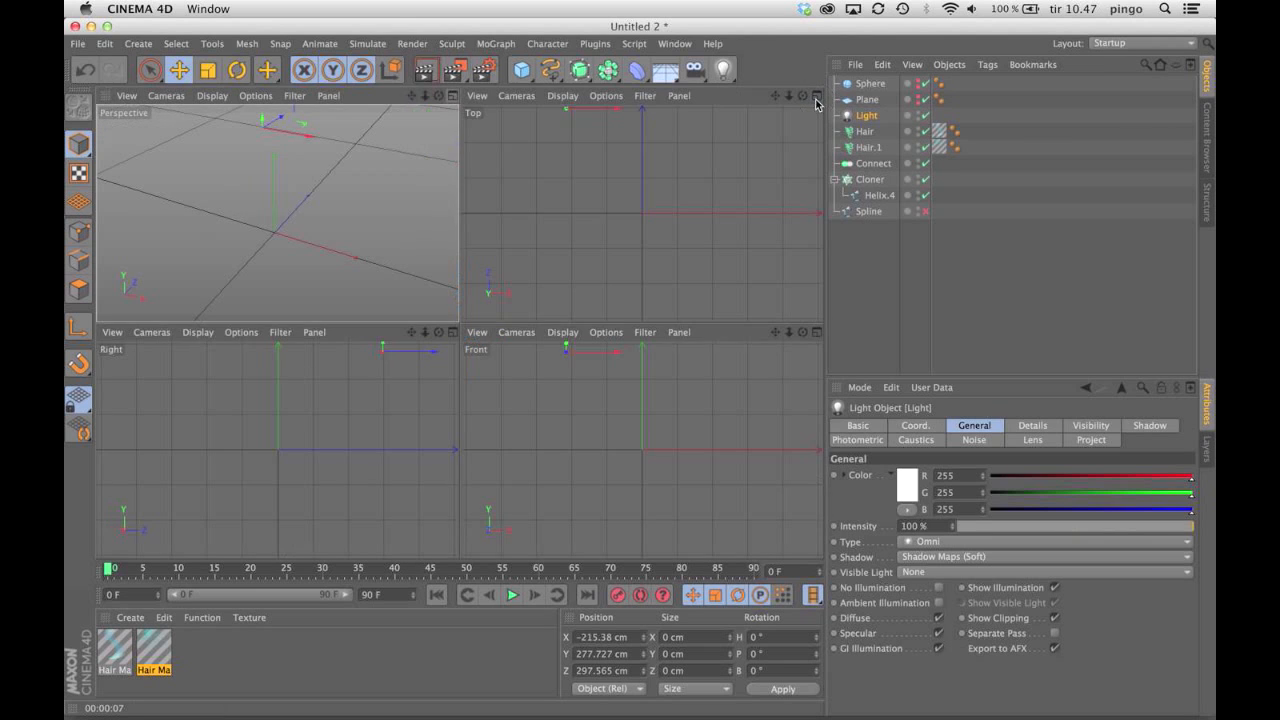
{"action": "mouse_move", "coordinate": [439, 96]}
{"action": "left_mouse_down"}
{"action": "mouse_move", "coordinate": [535, 76]}
{"action": "mouse_move", "coordinate": [441, 96]}
{"action": "left_mouse_up"}
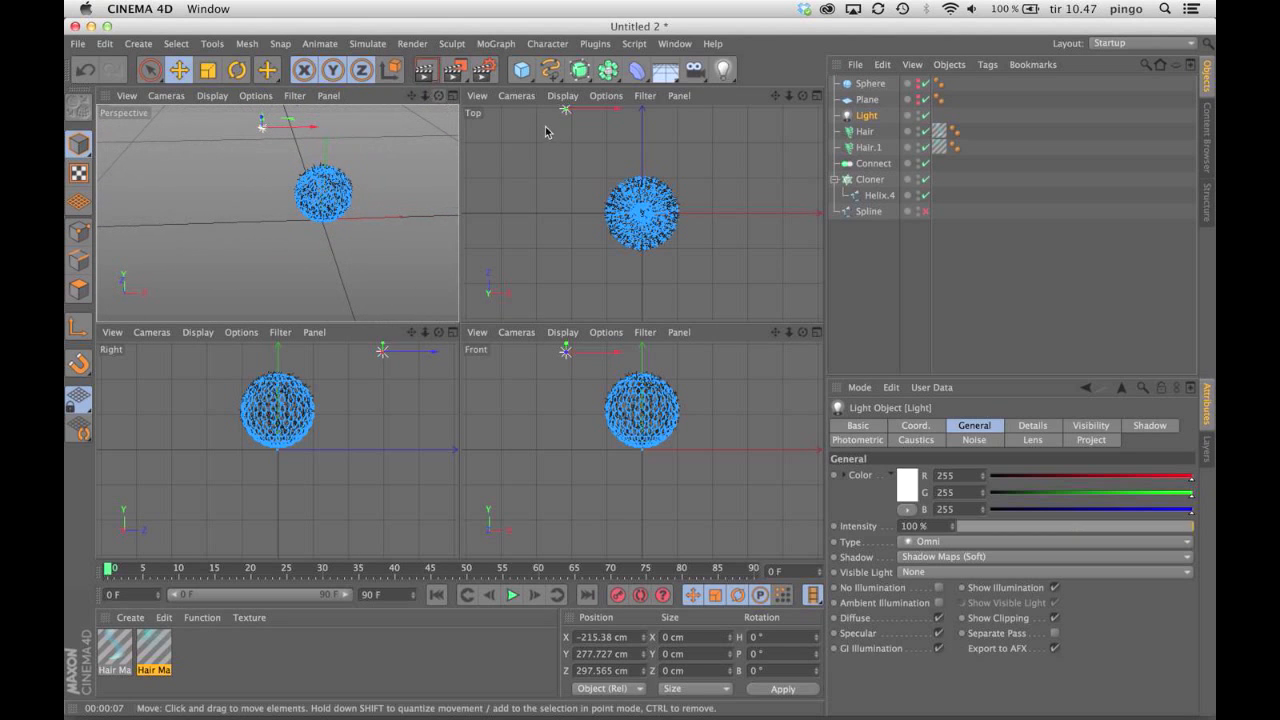
{"action": "left_click_drag", "start_coordinate": [567, 133], "coordinate": [560, 312]}
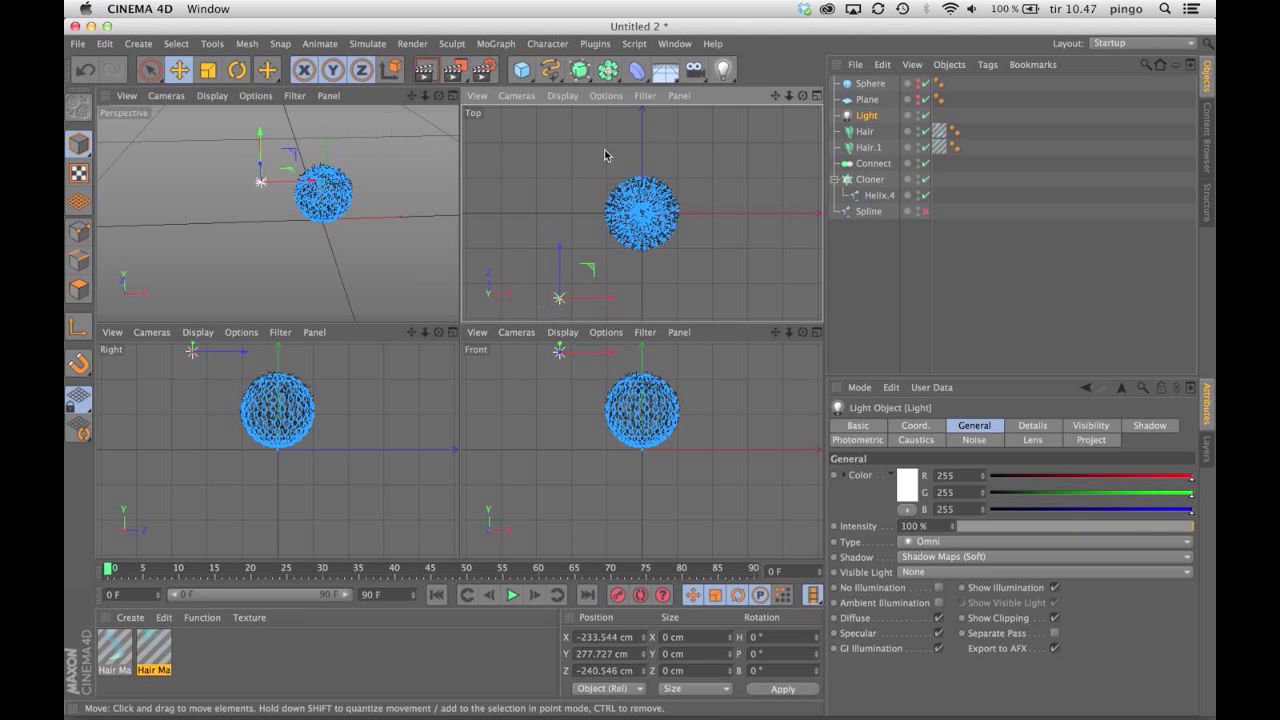
- Frame the knitted ball in a full-size Perspective view and render it with the new lighting
{"action": "left_click", "coordinate": [453, 96]}
{"action": "left_click", "coordinate": [878, 81]}
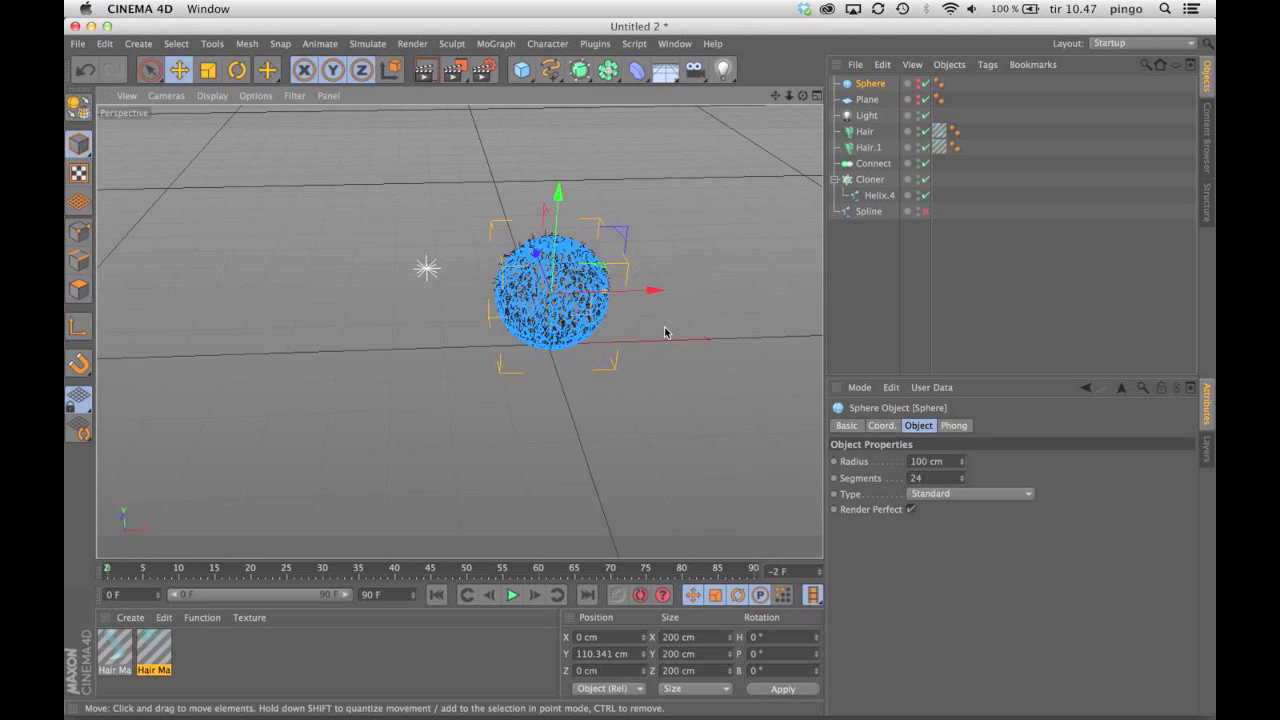
{"action": "left_click", "coordinate": [894, 309]}
{"action": "middle_click_drag", "start_coordinate": [673, 298], "coordinate": [706, 281], "text": "alt"}
{"action": "scroll", "coordinate": [650, 295], "scroll_direction": "up", "scroll_amount": 7}
{"action": "left_click_drag", "start_coordinate": [662, 273], "coordinate": [678, 296], "text": "alt"}
{"action": "scroll", "coordinate": [677, 294], "scroll_direction": "up", "scroll_amount": 3}
{"action": "middle_click_drag", "start_coordinate": [675, 293], "coordinate": [740, 301], "text": "alt"}
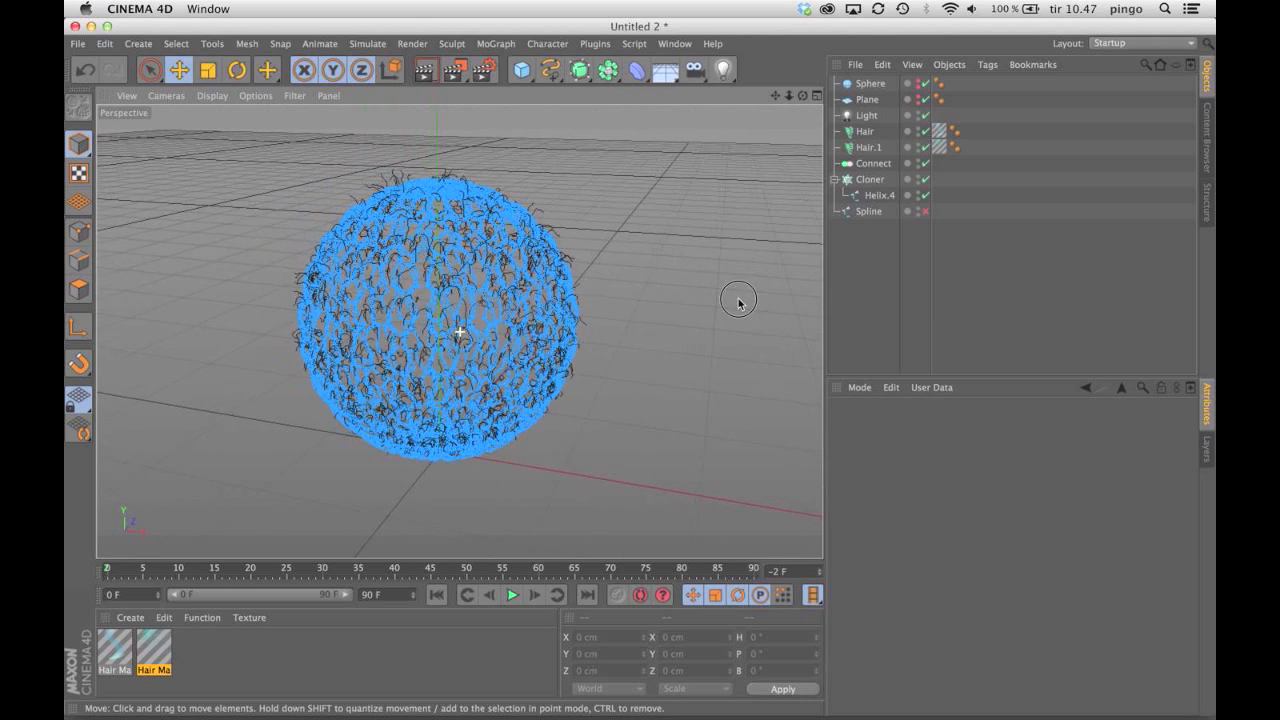
{"action": "left_click_drag", "start_coordinate": [740, 301], "coordinate": [723, 287], "text": "alt"}
{"action": "middle_click_drag", "start_coordinate": [723, 287], "coordinate": [745, 283], "text": "alt"}
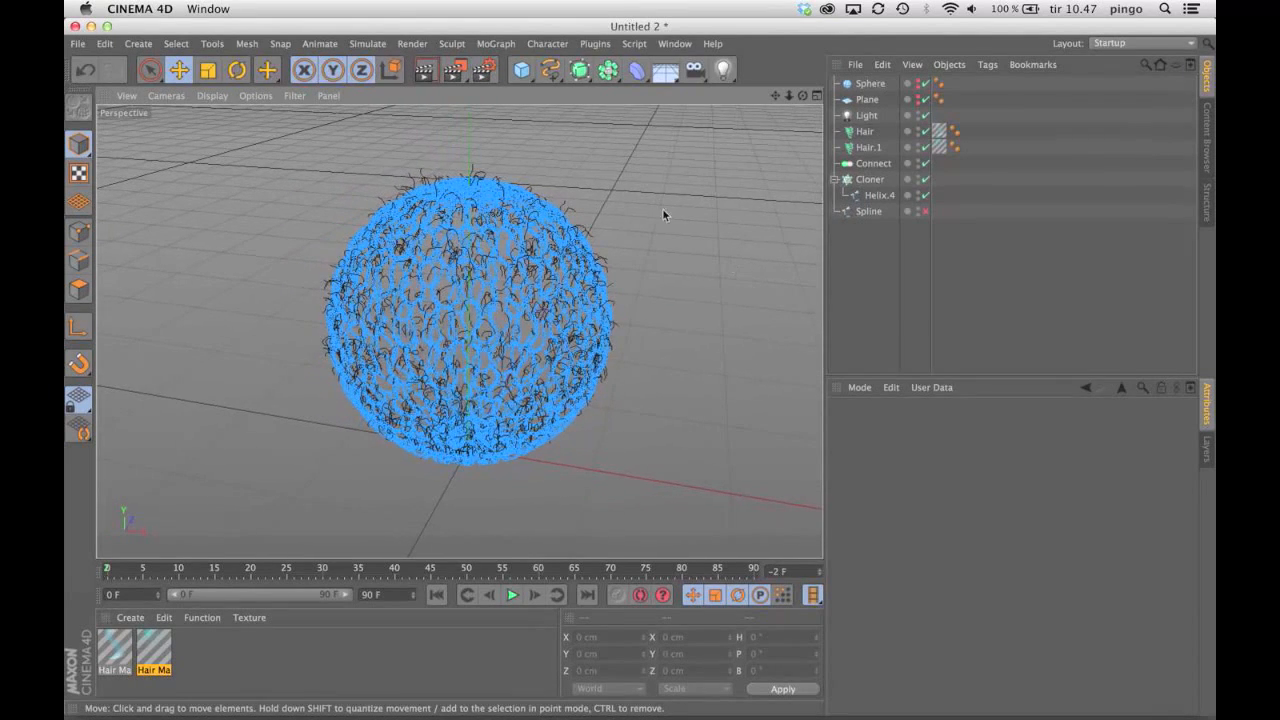
{"action": "left_click", "coordinate": [427, 78]}
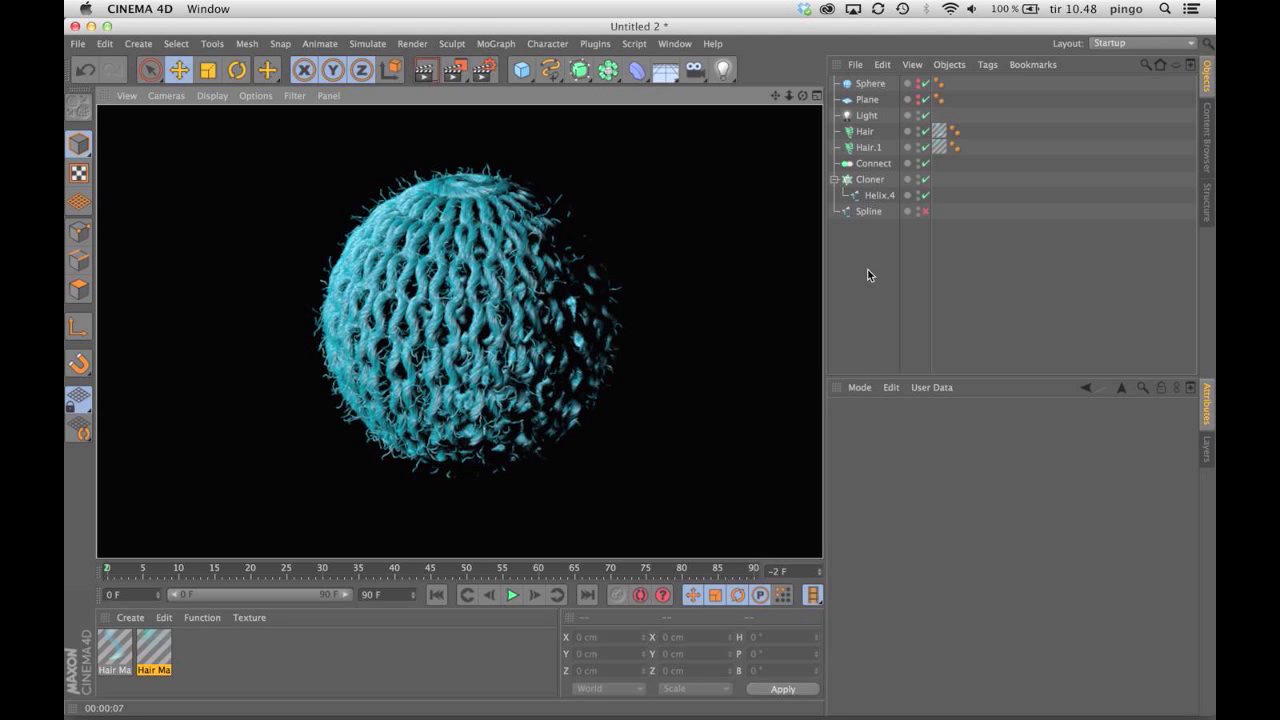
{"action": "left_click", "coordinate": [868, 274]}
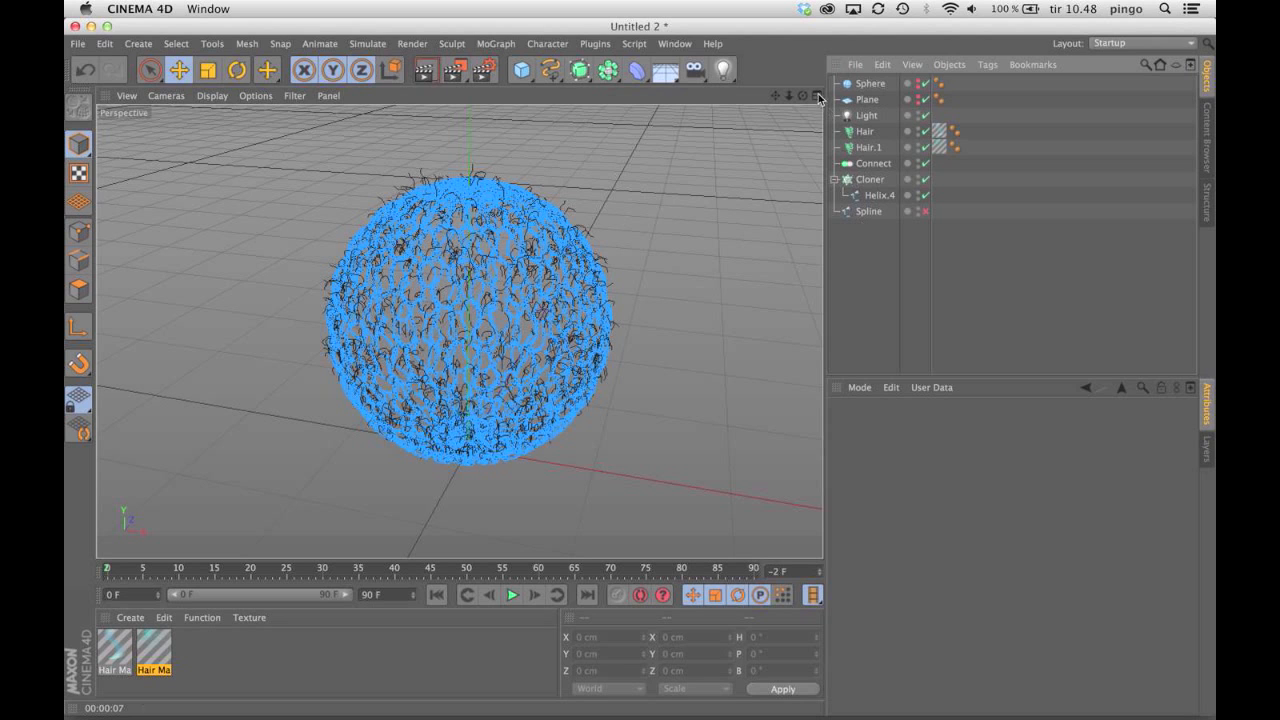
- Change the Sphere's type to Hexahedron
{"action": "mouse_move", "coordinate": [789, 95]}
{"action": "left_mouse_down"}
{"action": "mouse_move", "coordinate": [755, 96]}
{"action": "mouse_move", "coordinate": [803, 110]}
{"action": "mouse_move", "coordinate": [803, 142]}
{"action": "mouse_move", "coordinate": [803, 115]}
{"action": "left_mouse_up"}
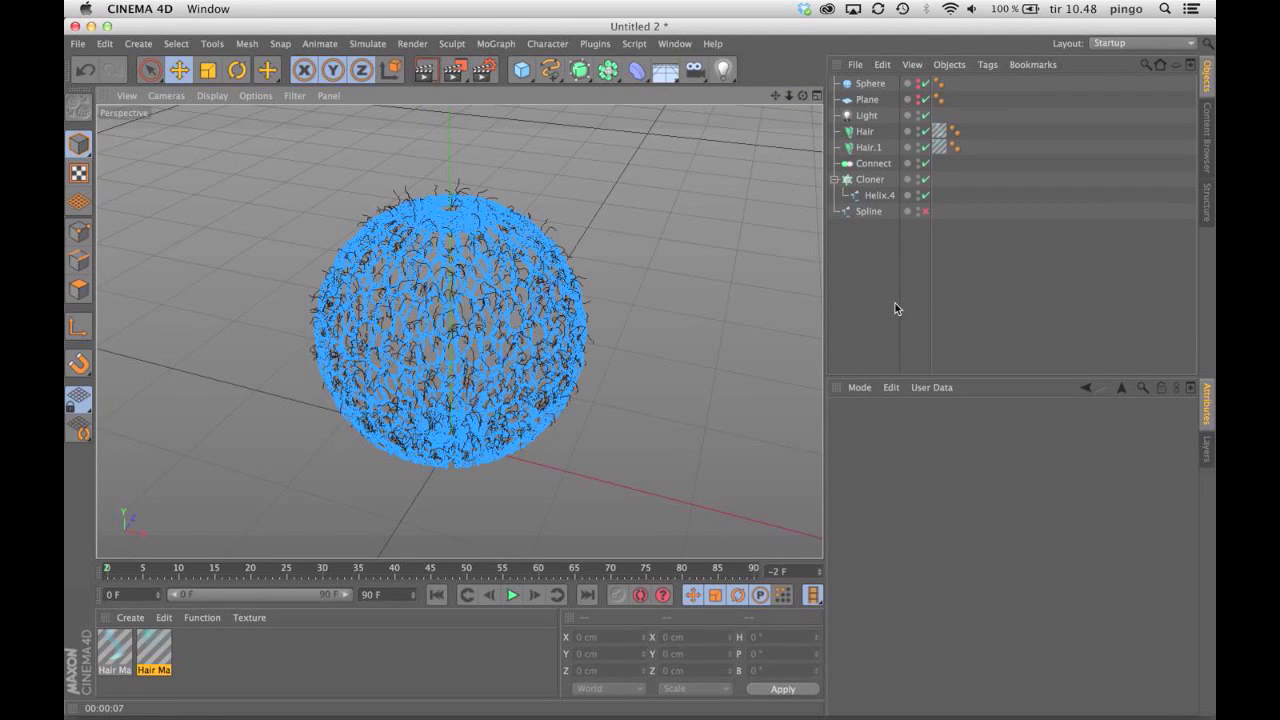
{"action": "left_click", "coordinate": [869, 83]}
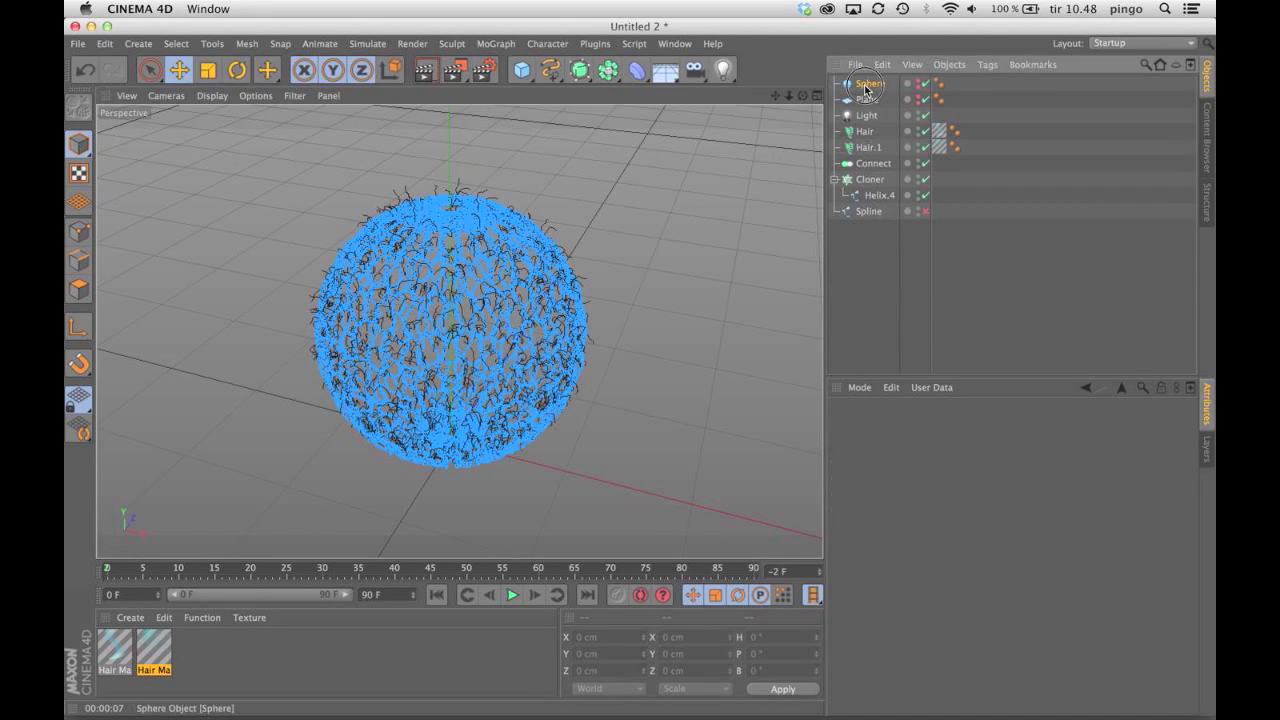
{"action": "left_click", "coordinate": [959, 494]}
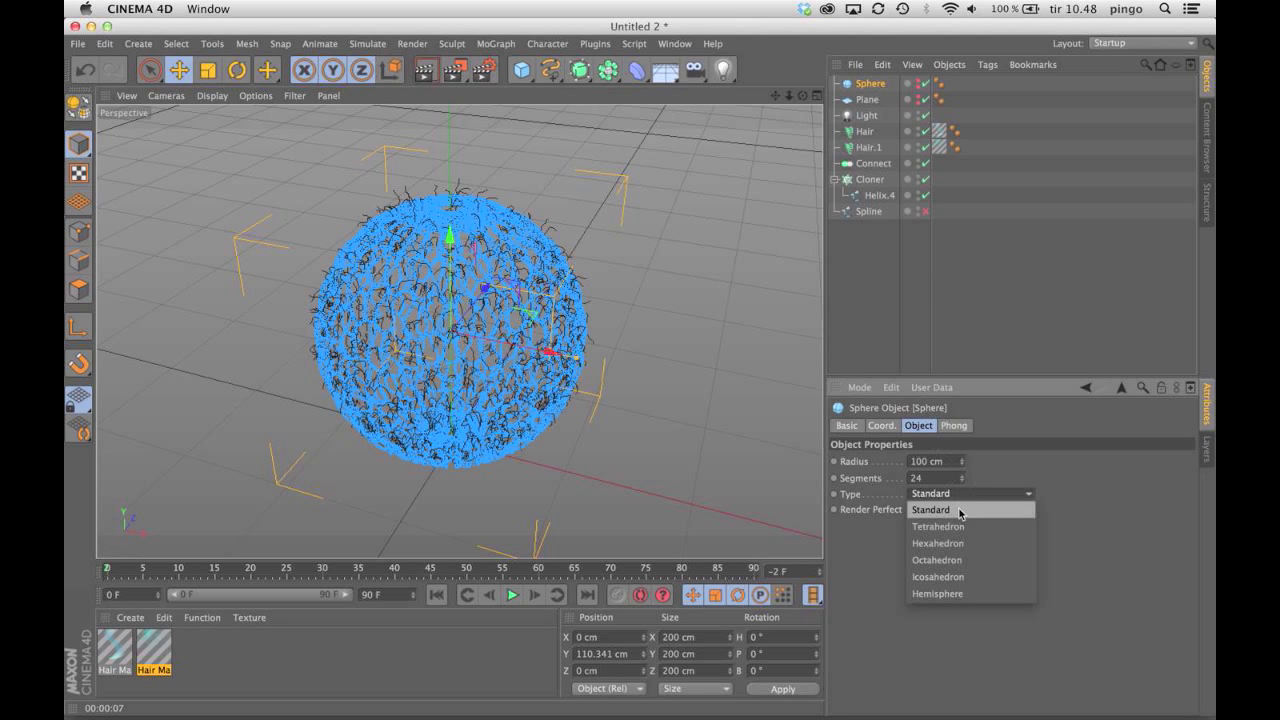
{"action": "left_click", "coordinate": [960, 544]}
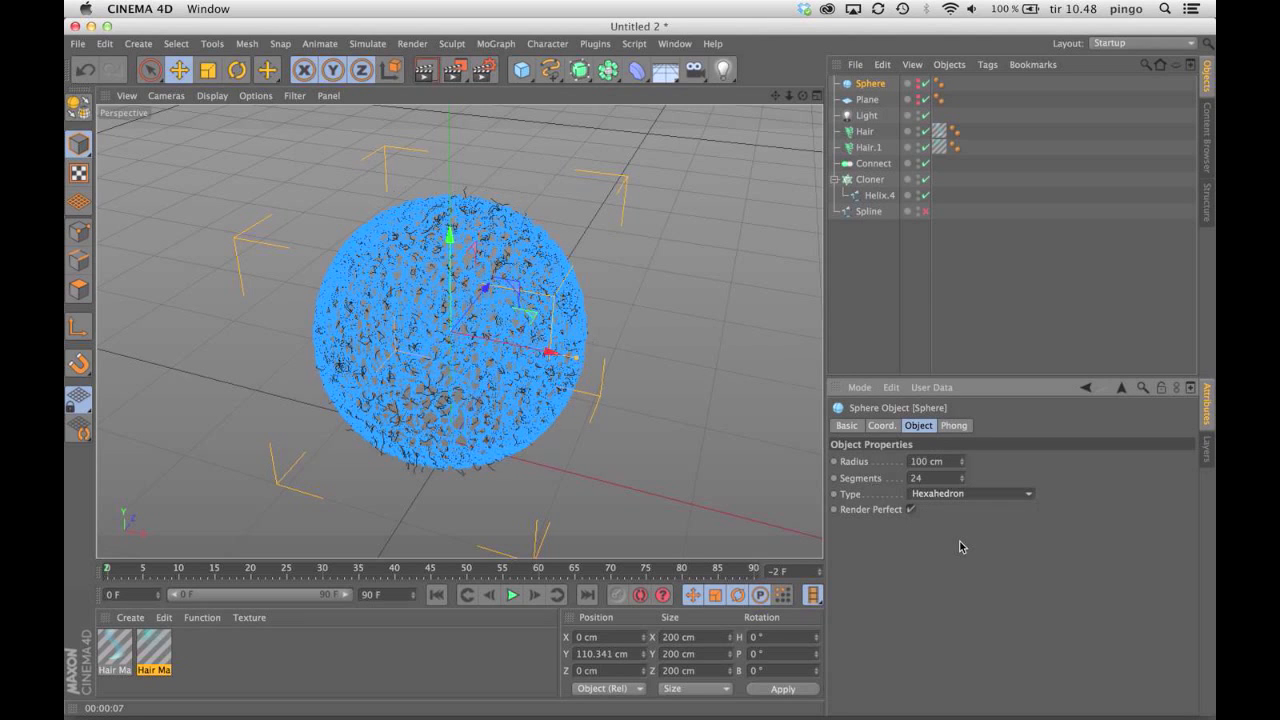
- Disable Hair, Hair.1 and Connect so that only the clones on the Sphere are shown
{"action": "left_click", "coordinate": [925, 131]}
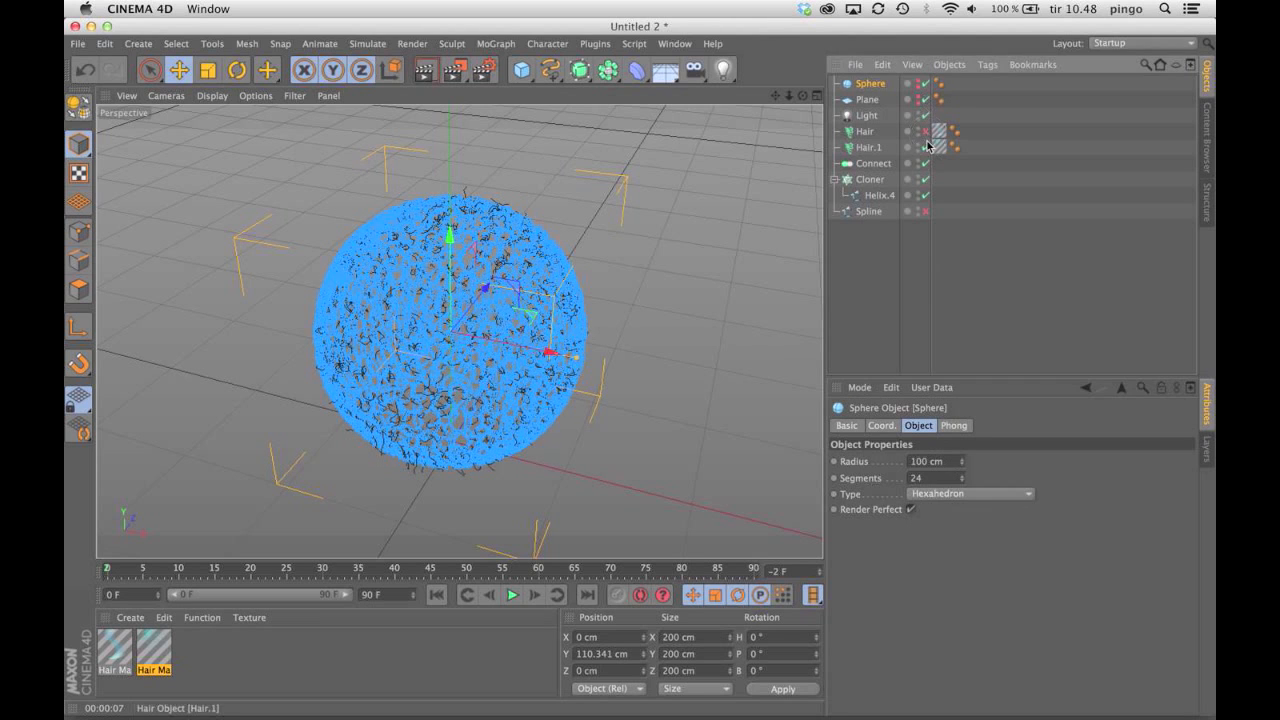
{"action": "left_click", "coordinate": [925, 147]}
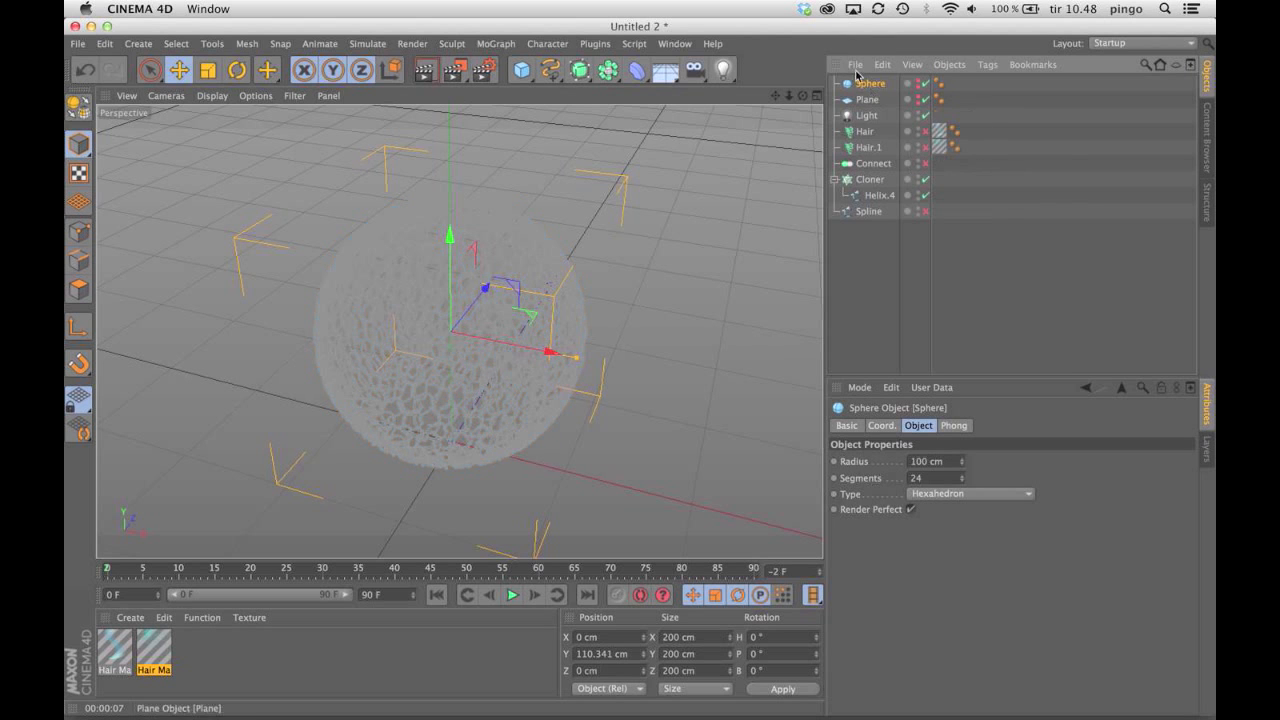
{"action": "left_click_drag", "start_coordinate": [789, 96], "coordinate": [962, 408]}
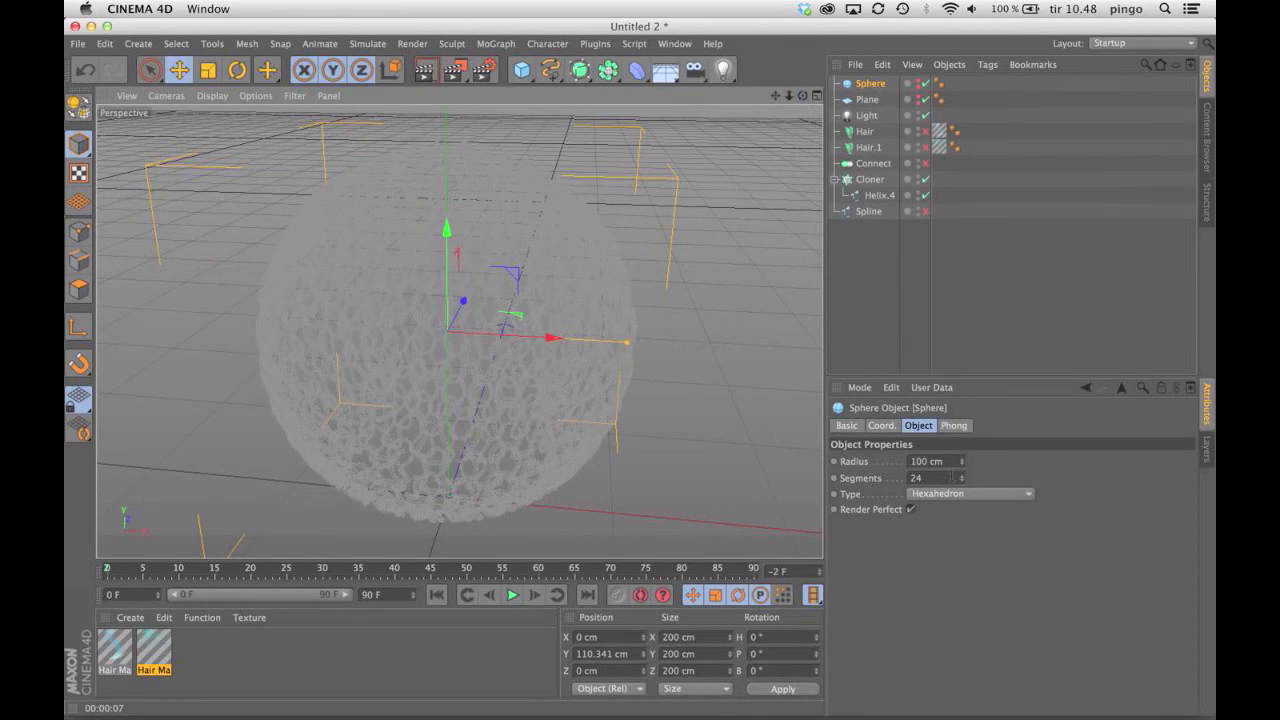
- Increase the Sphere's segments to 28
{"action": "double_click", "coordinate": [948, 478]}
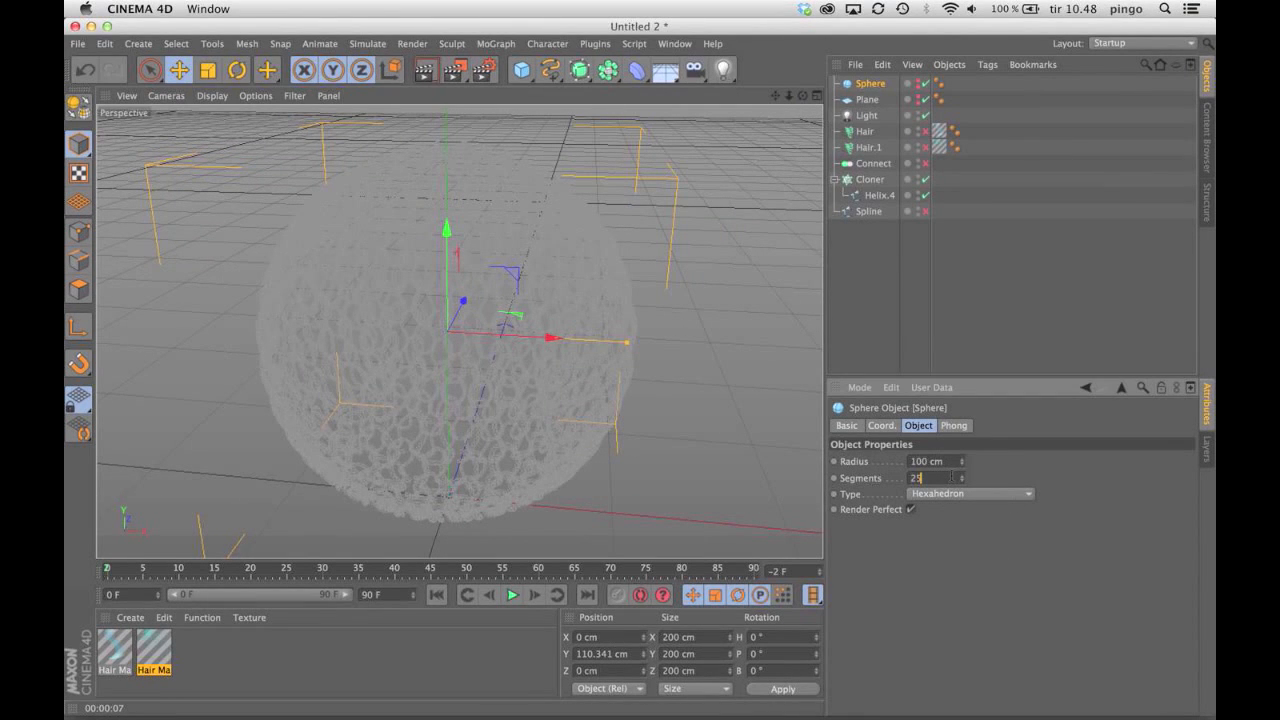
{"action": "key", "text": "Up"}
{"action": "key", "text": "Up"}
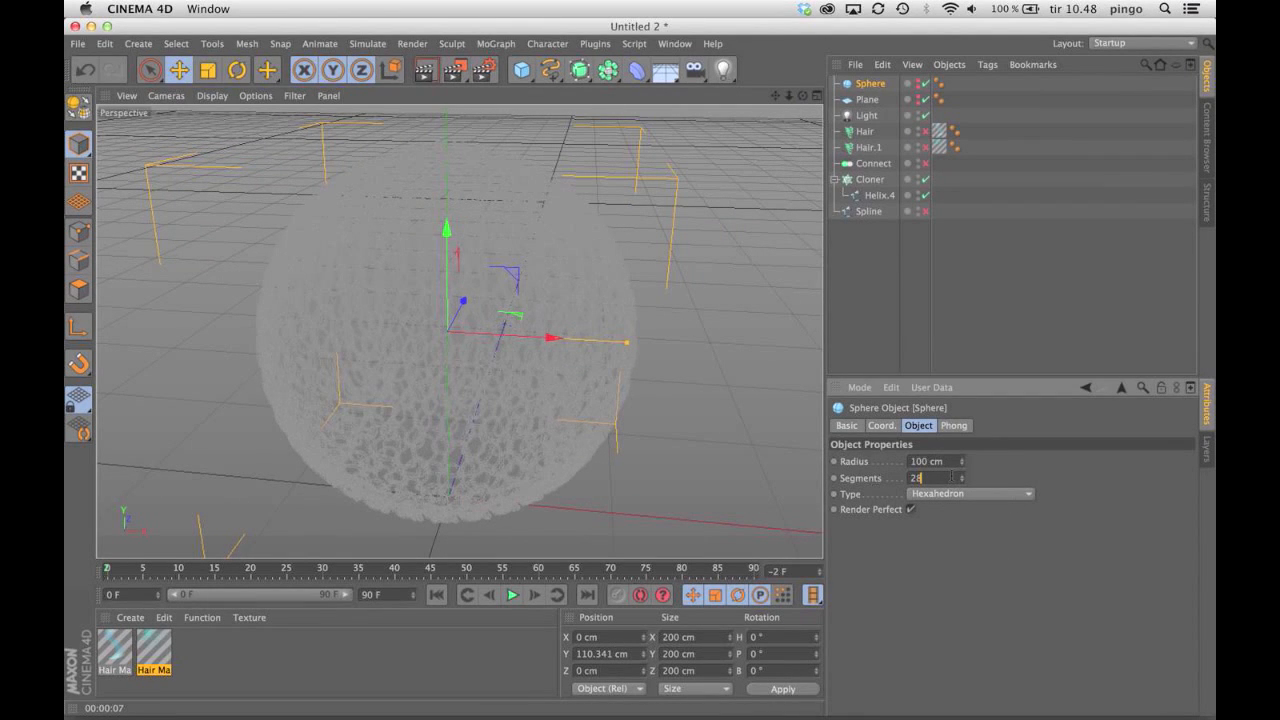
- Enable Connect, Hair and Hair.1 again and render the knitted ball in the Perspective view from a slightly higher angle
{"action": "left_click", "coordinate": [926, 165]}
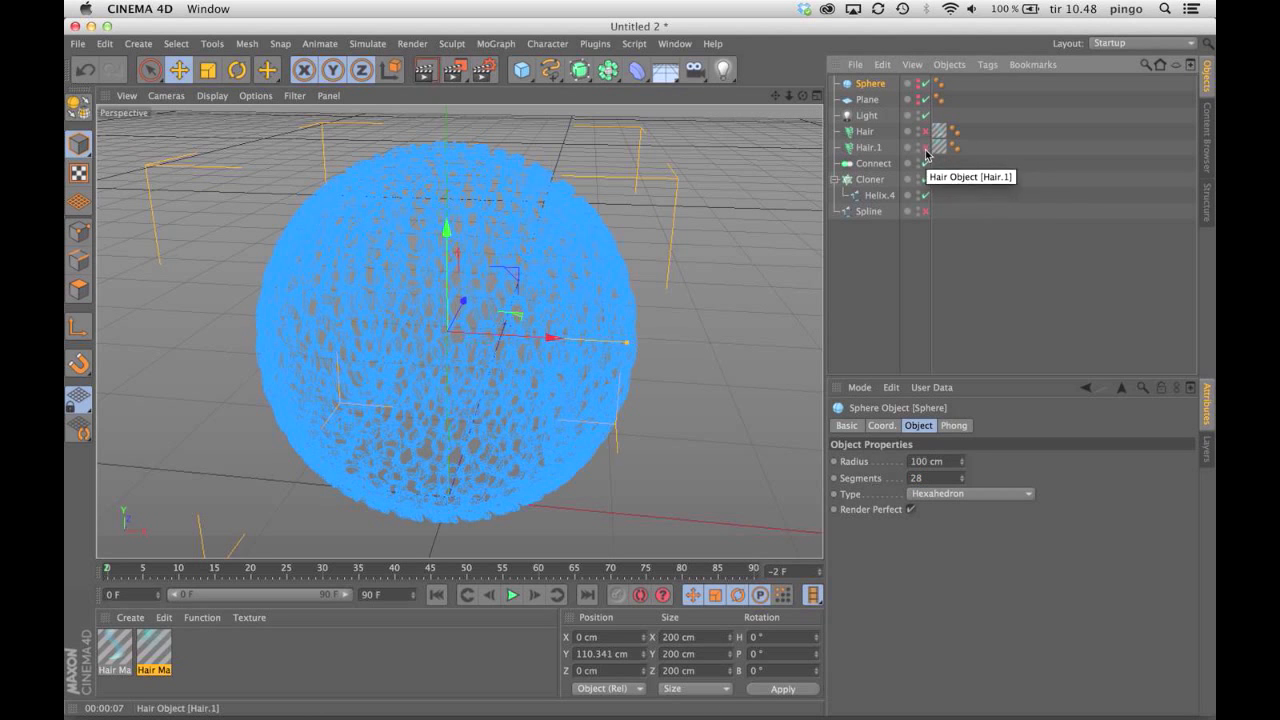
{"action": "left_click", "coordinate": [926, 147]}
{"action": "left_click_drag", "start_coordinate": [803, 95], "coordinate": [788, 98]}
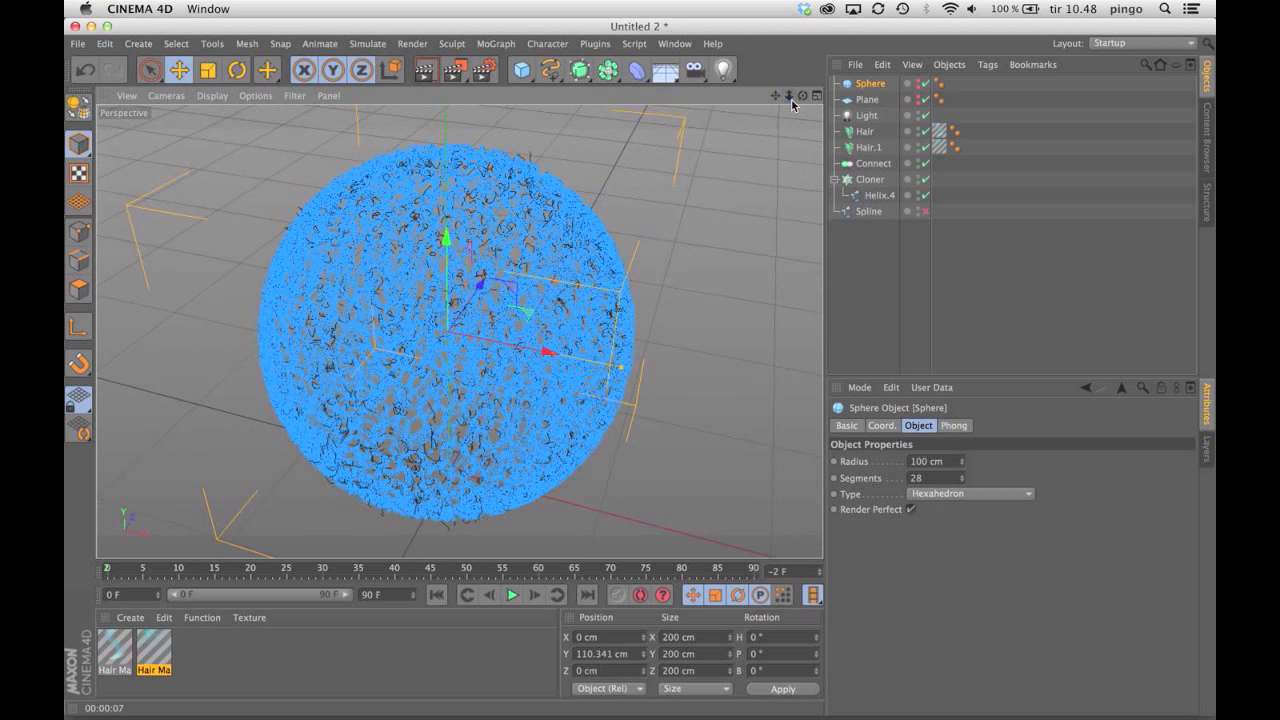
{"action": "left_click", "coordinate": [425, 70]}
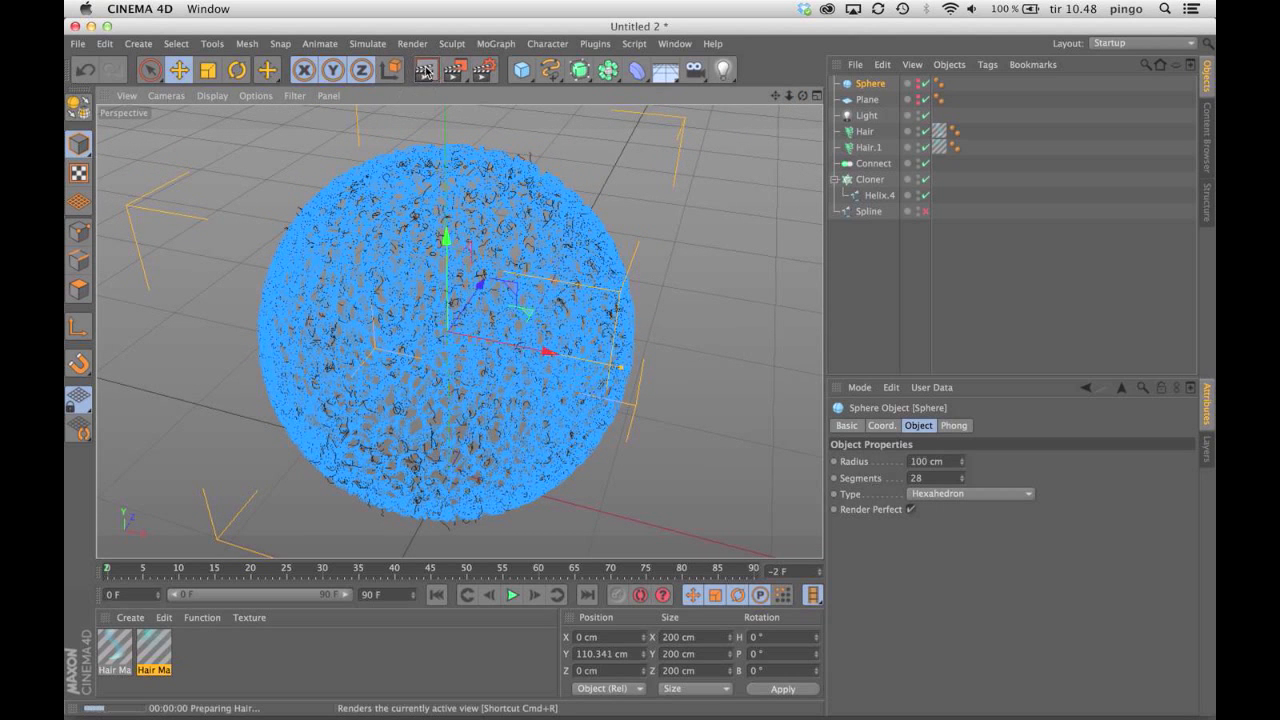
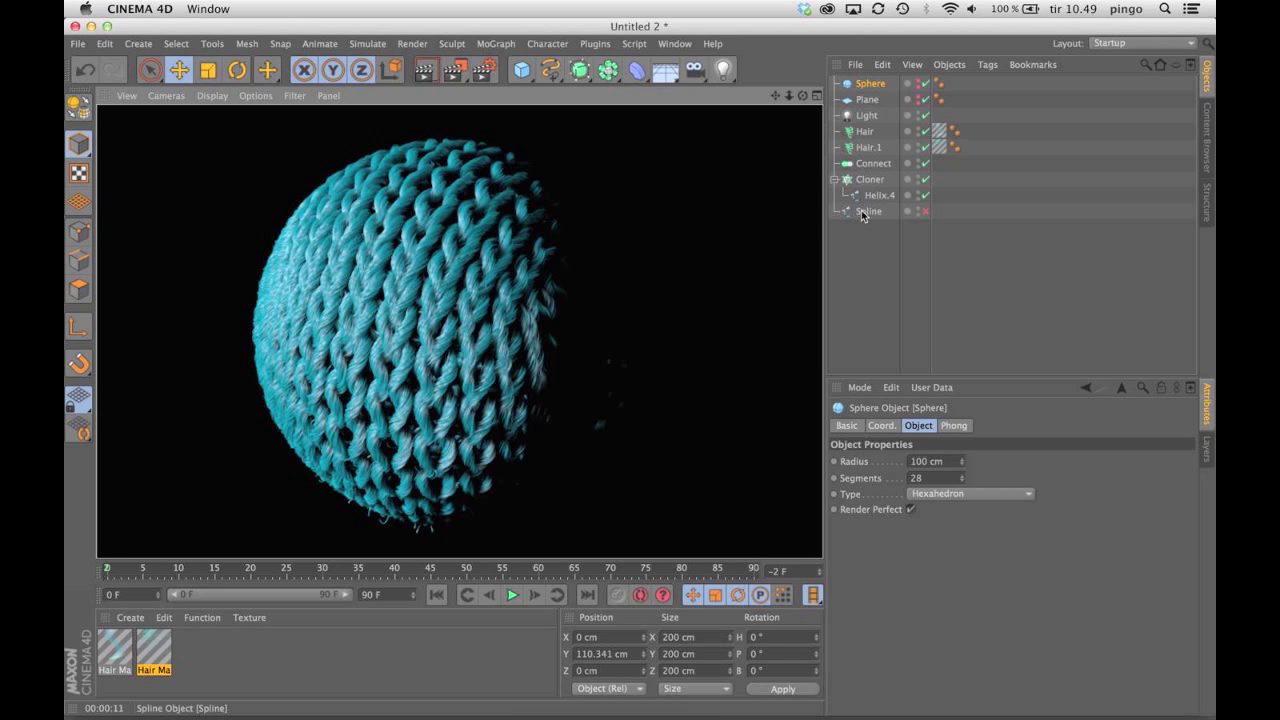
- Lengthen the stray fibres by setting the guide length of Hair.1 to 40 cm
{"action": "left_click", "coordinate": [868, 147]}
{"action": "double_click", "coordinate": [905, 526]}
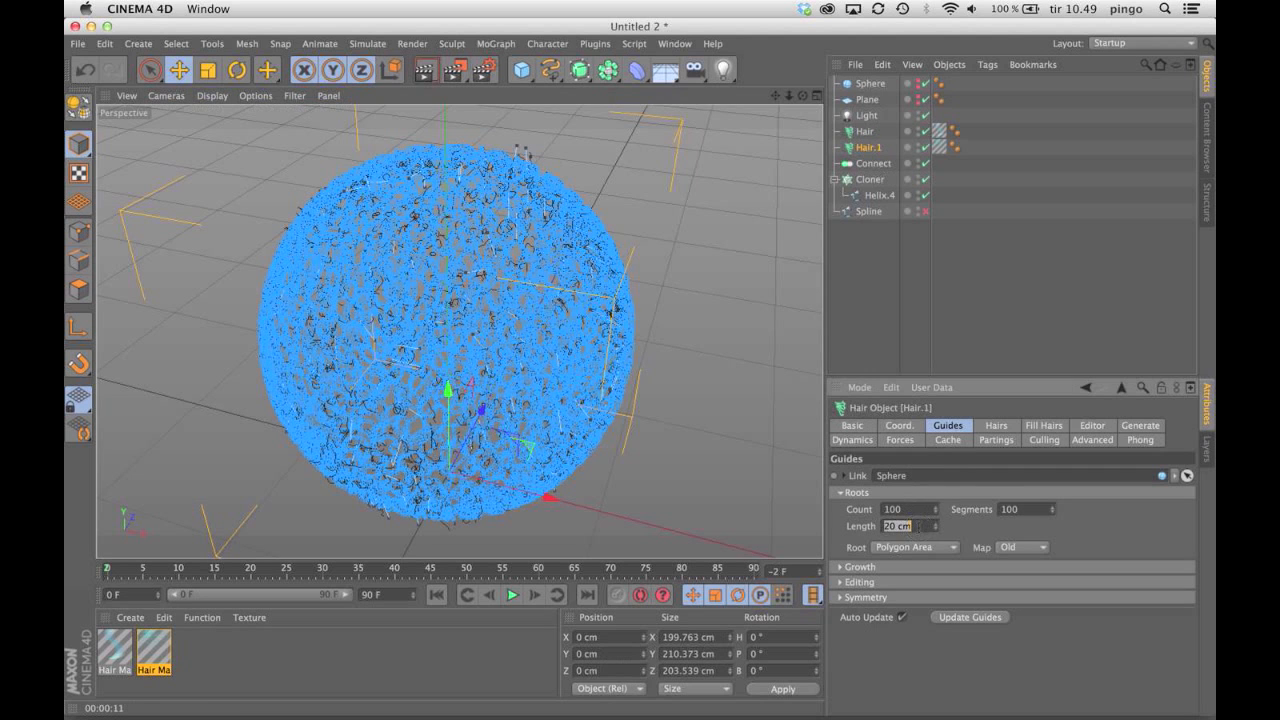
{"action": "type", "text": "50"}
{"action": "key", "text": "Return"}
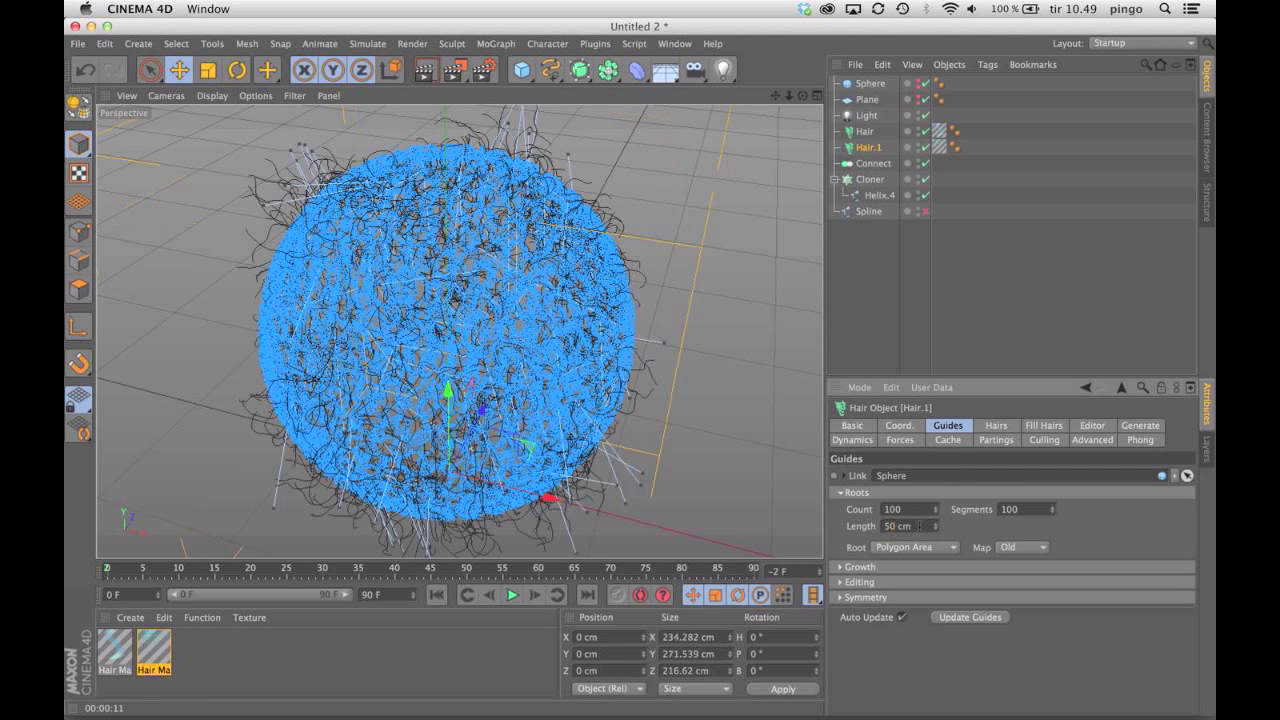
{"action": "double_click", "coordinate": [905, 526]}
{"action": "type", "text": "40"}
{"action": "key", "text": "Return"}
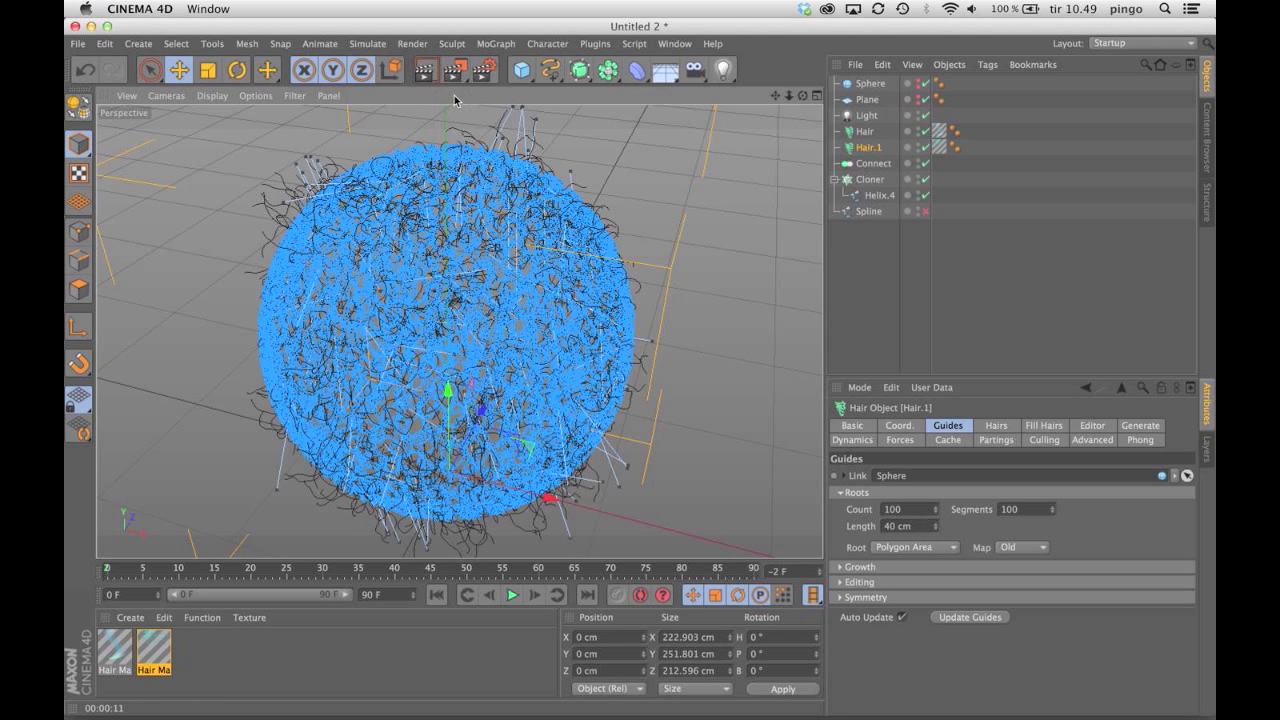
{"action": "left_click", "coordinate": [997, 426]}
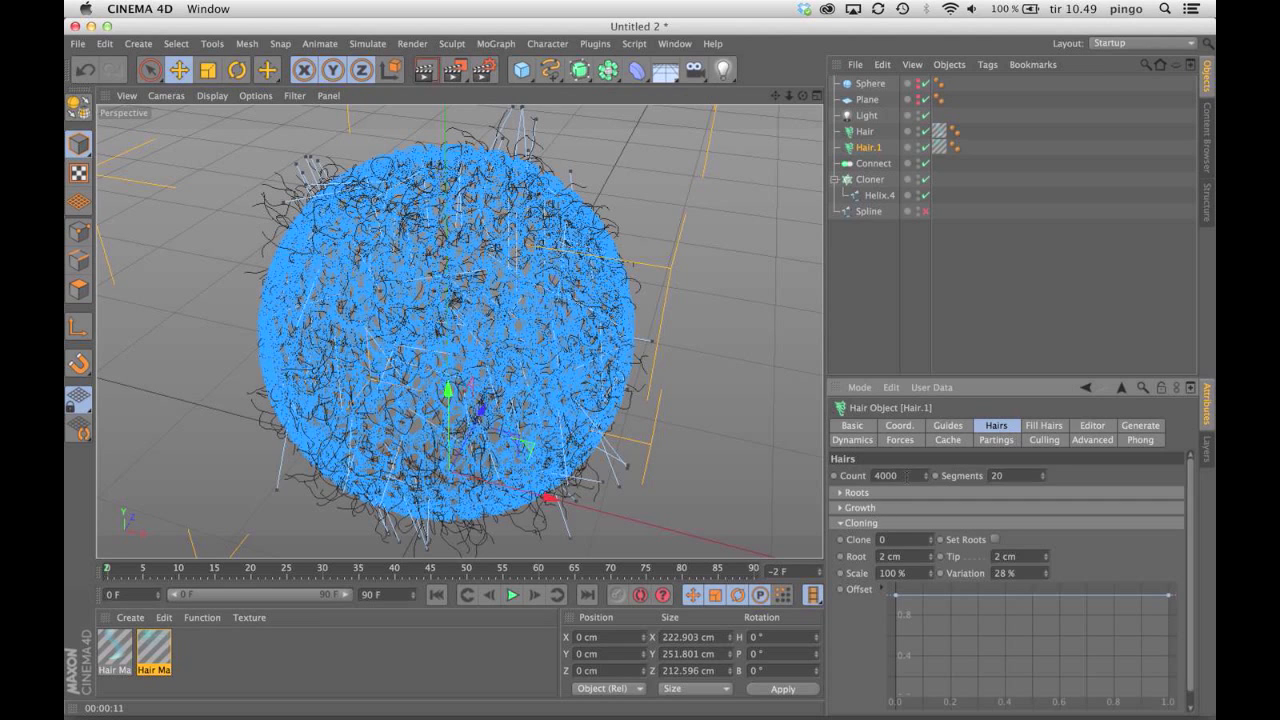
{"action": "left_click", "coordinate": [460, 76]}
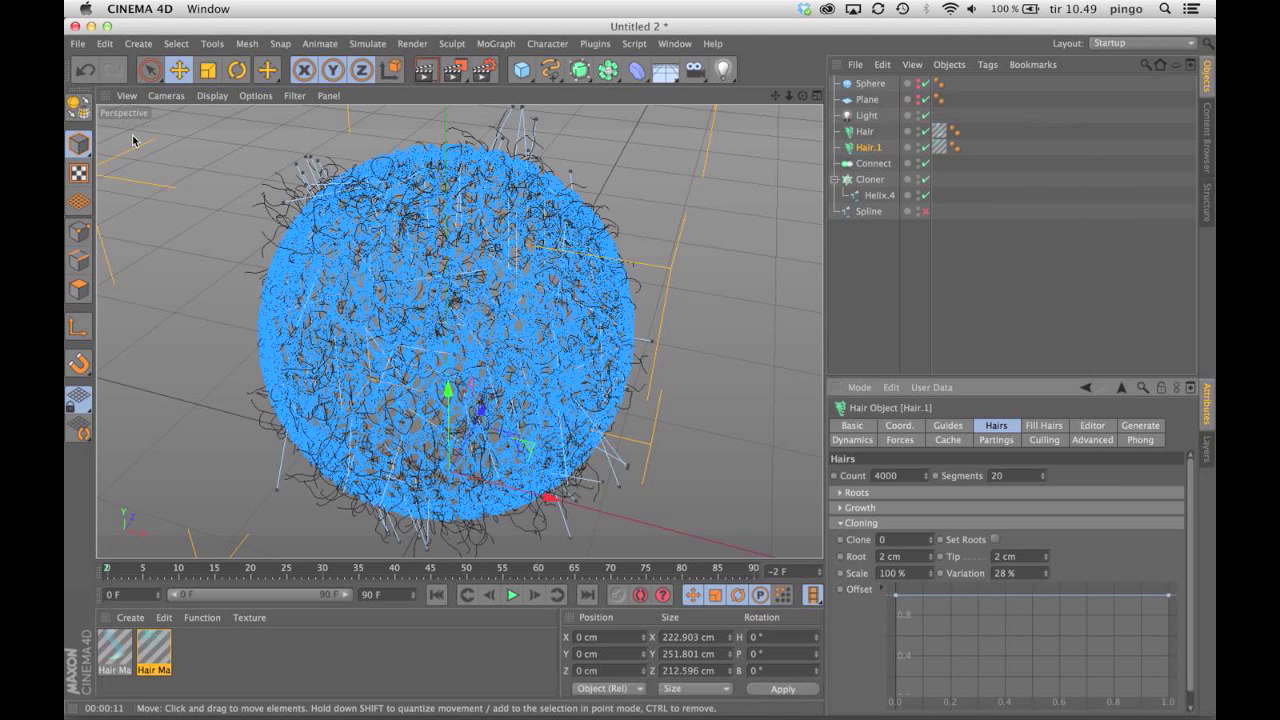
{"action": "left_click", "coordinate": [136, 137]}
- Change the Color of the first hair material, Hair Mat, to the saved light blue swatch
{"action": "double_click", "coordinate": [120, 649]}
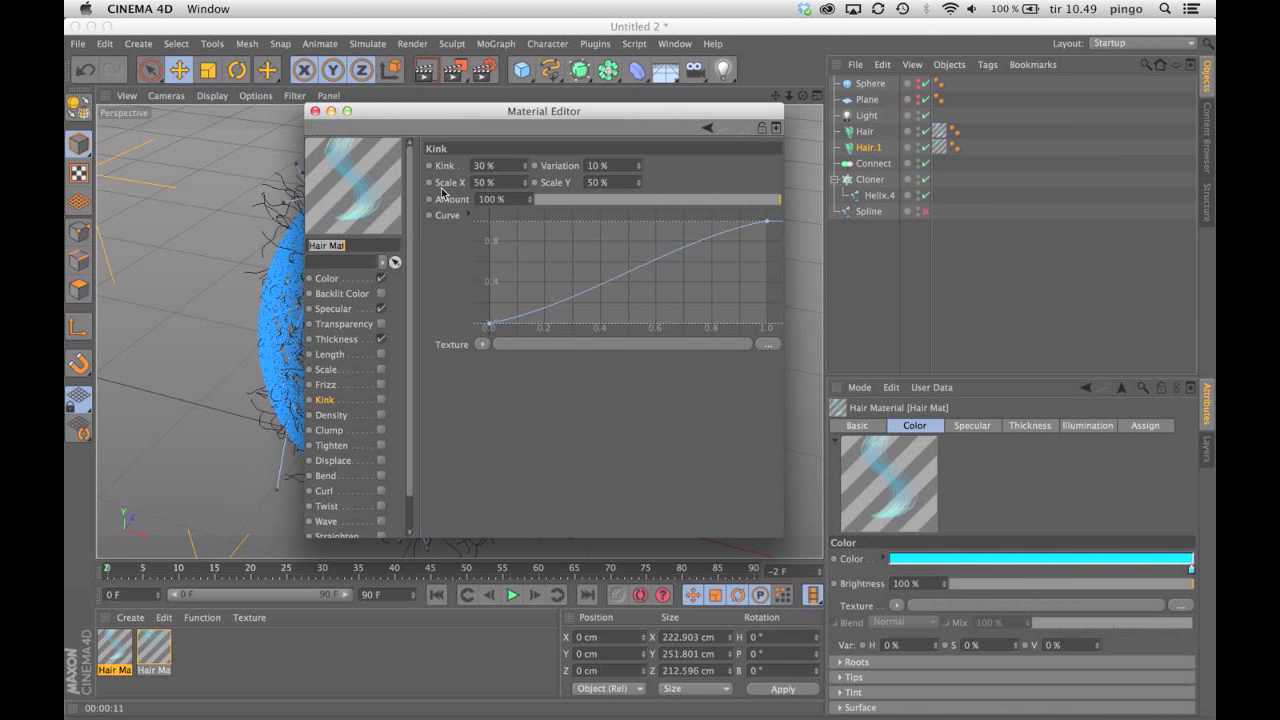
{"action": "left_click", "coordinate": [365, 296]}
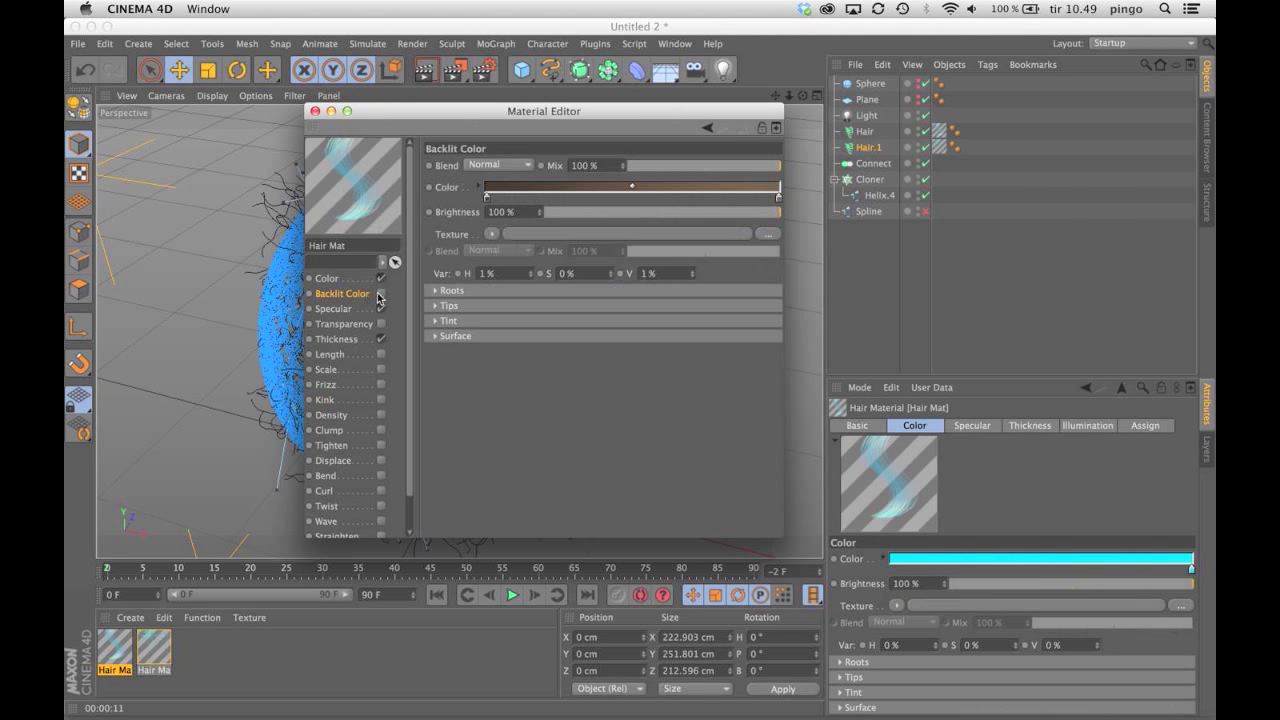
{"action": "left_click", "coordinate": [365, 280]}
{"action": "left_click", "coordinate": [776, 175]}
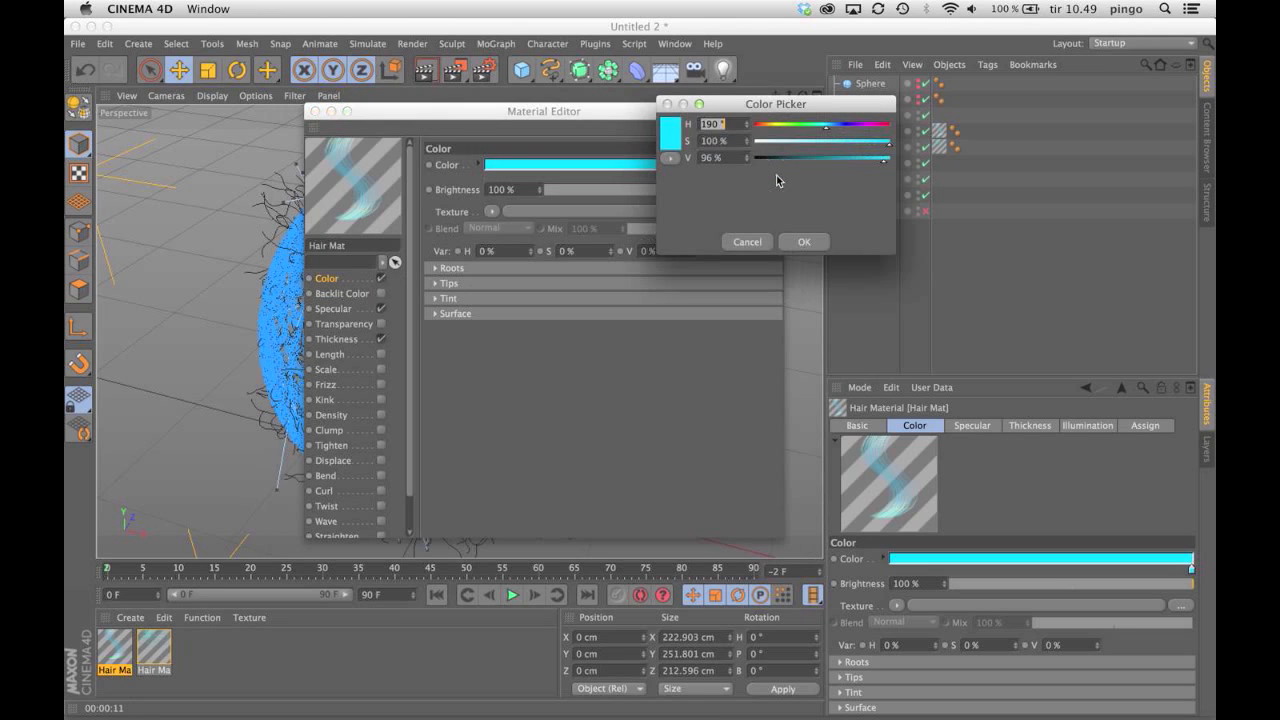
{"action": "left_click", "coordinate": [676, 141]}
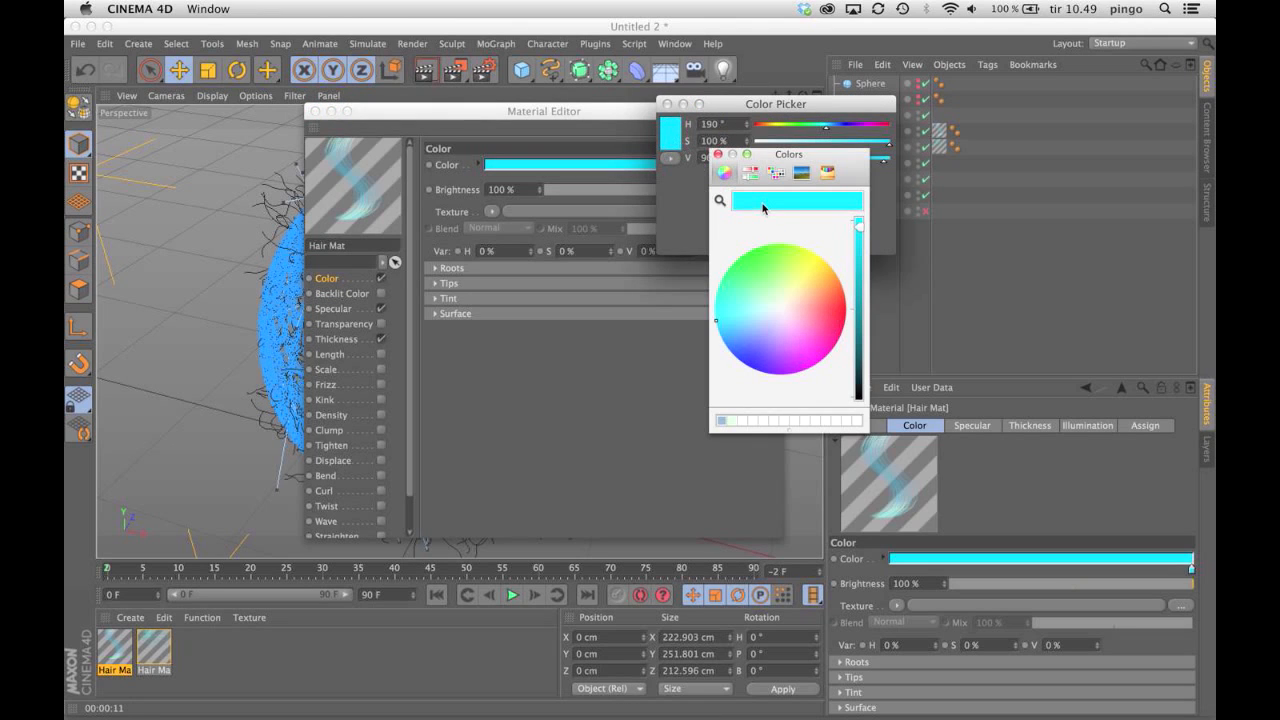
{"action": "left_click", "coordinate": [723, 421]}
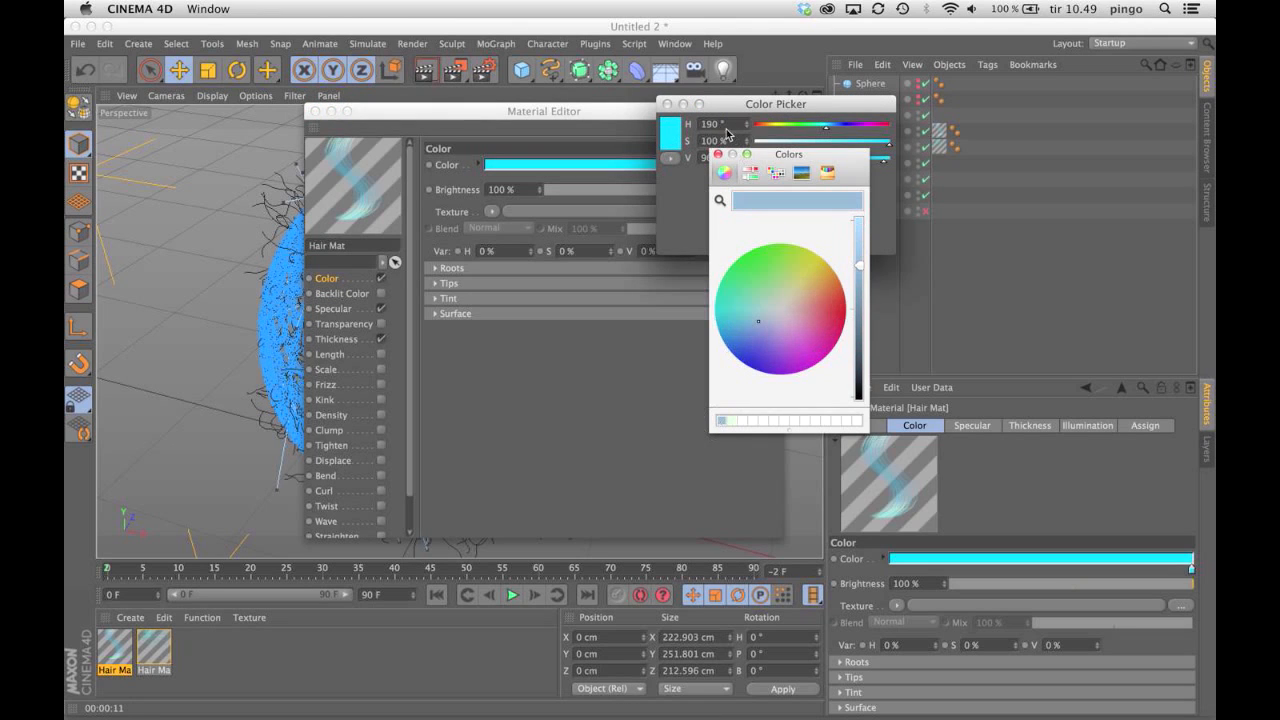
{"action": "left_click", "coordinate": [717, 154]}
{"action": "left_click", "coordinate": [812, 244]}
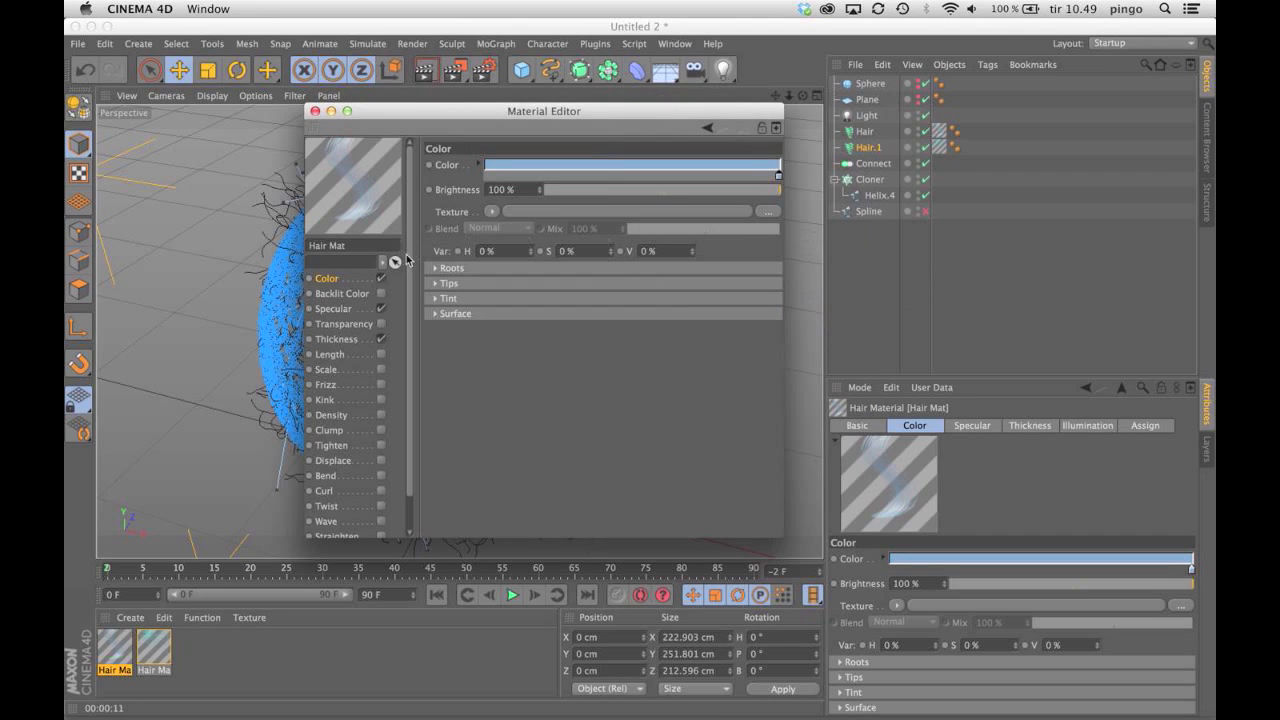
- Enable Backlit Color on Hair Mat, reduce its gradient to one knot and colour it with the saved light blue swatch
{"action": "left_click", "coordinate": [342, 293]}
{"action": "left_click", "coordinate": [381, 293]}
{"action": "left_click_drag", "start_coordinate": [488, 196], "coordinate": [786, 198]}
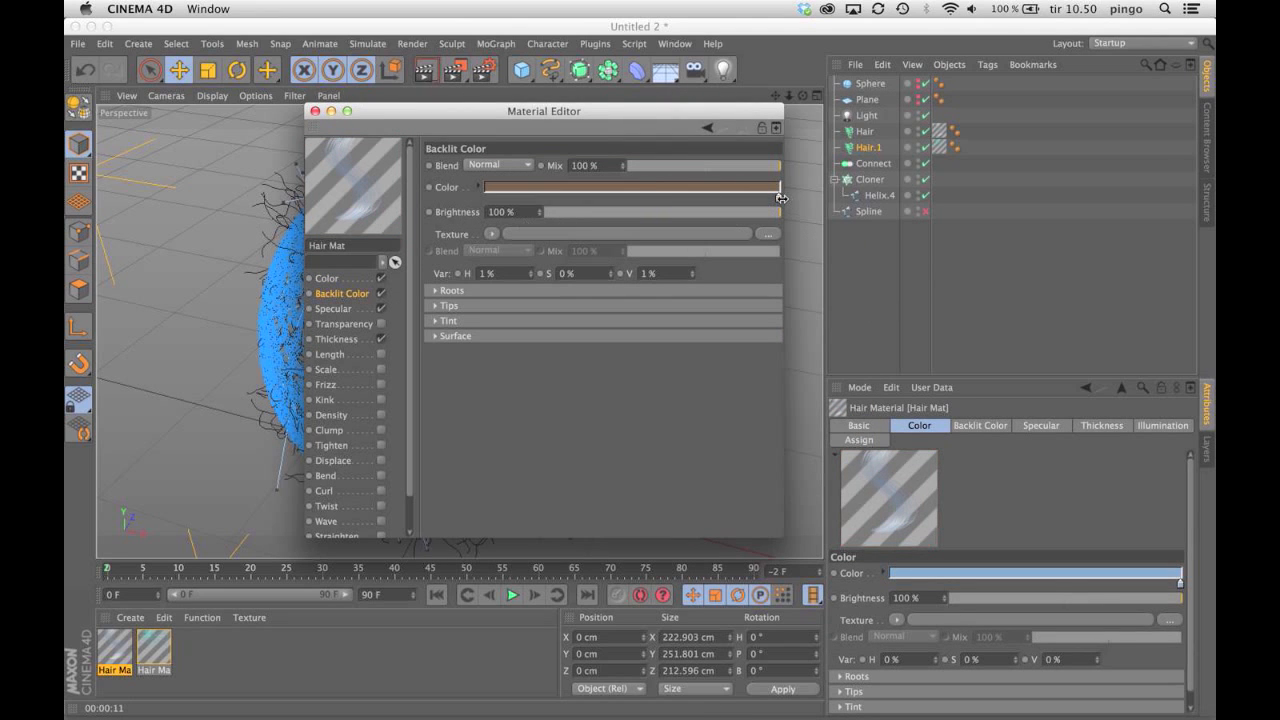
{"action": "double_click", "coordinate": [778, 198]}
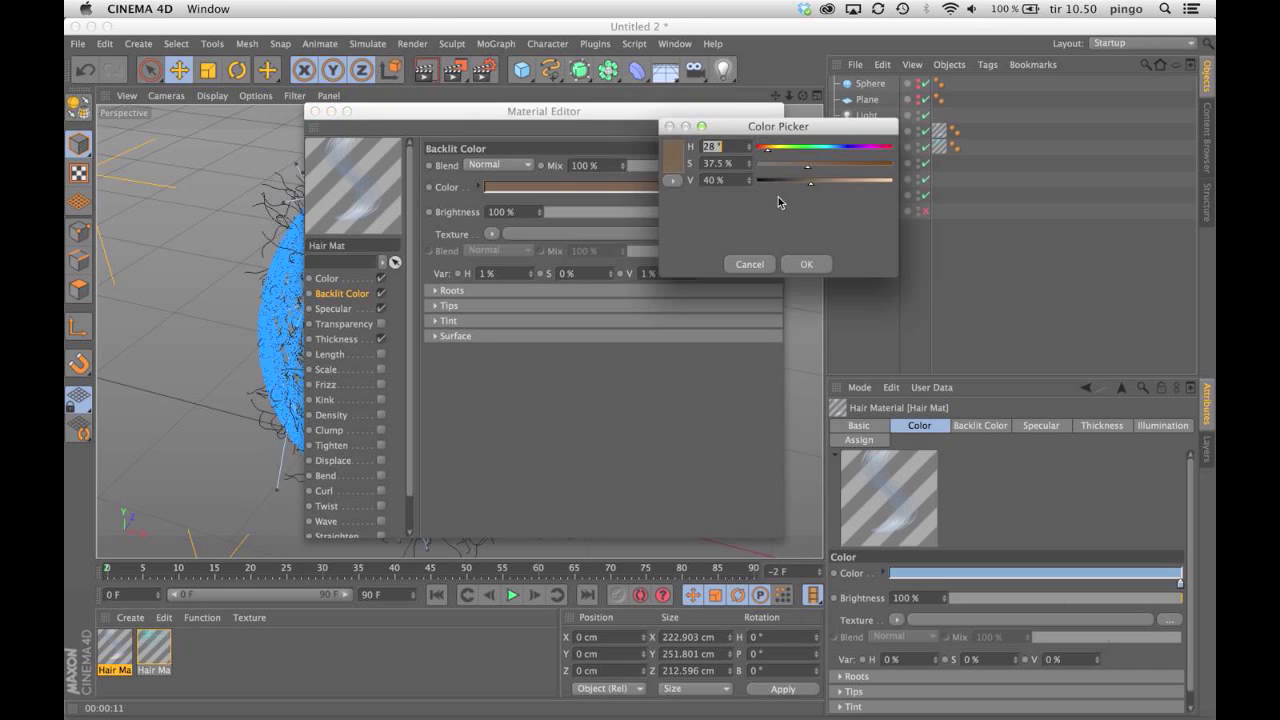
{"action": "left_click", "coordinate": [674, 151]}
{"action": "left_click", "coordinate": [723, 442]}
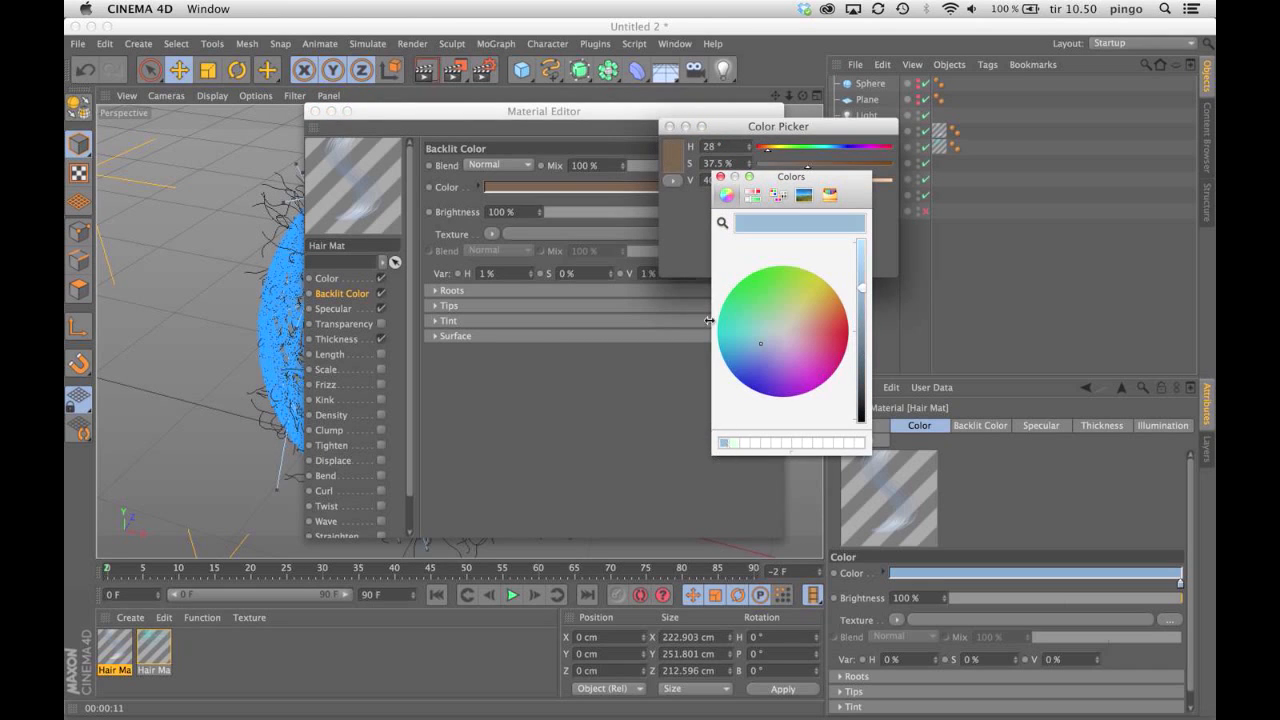
{"action": "left_click", "coordinate": [720, 176]}
{"action": "left_click", "coordinate": [809, 260]}
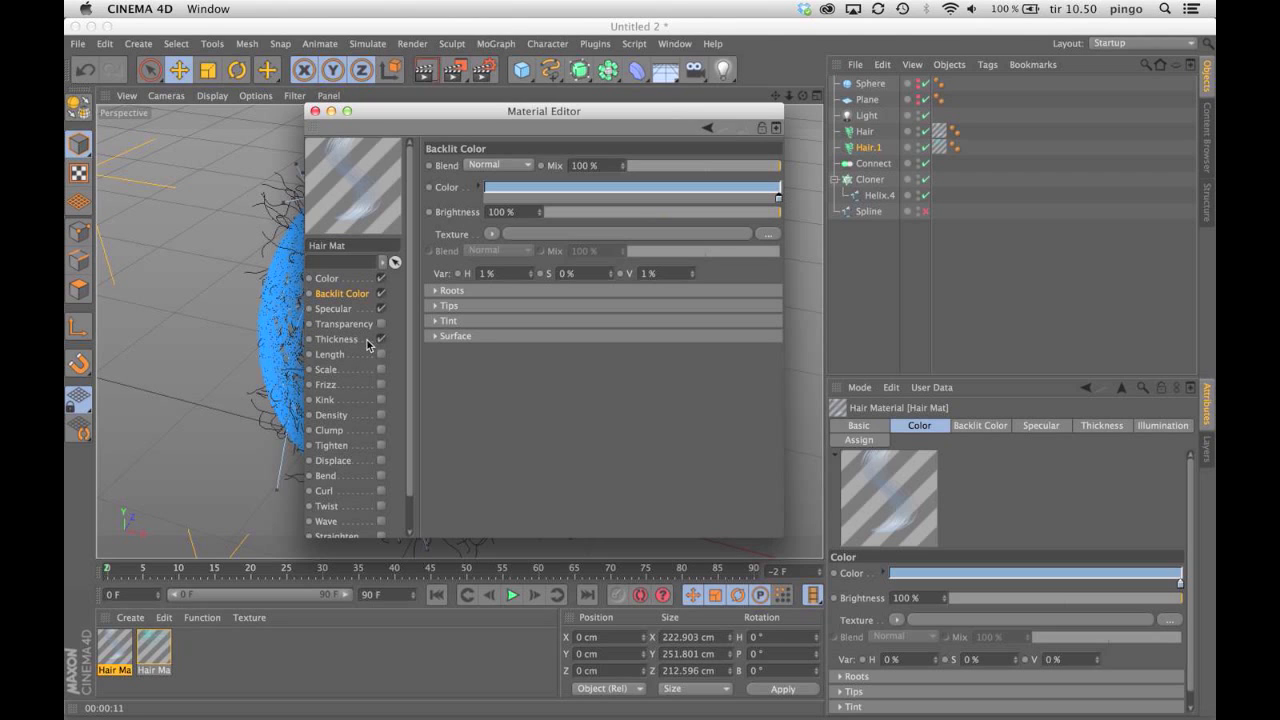
{"action": "left_click", "coordinate": [315, 111]}
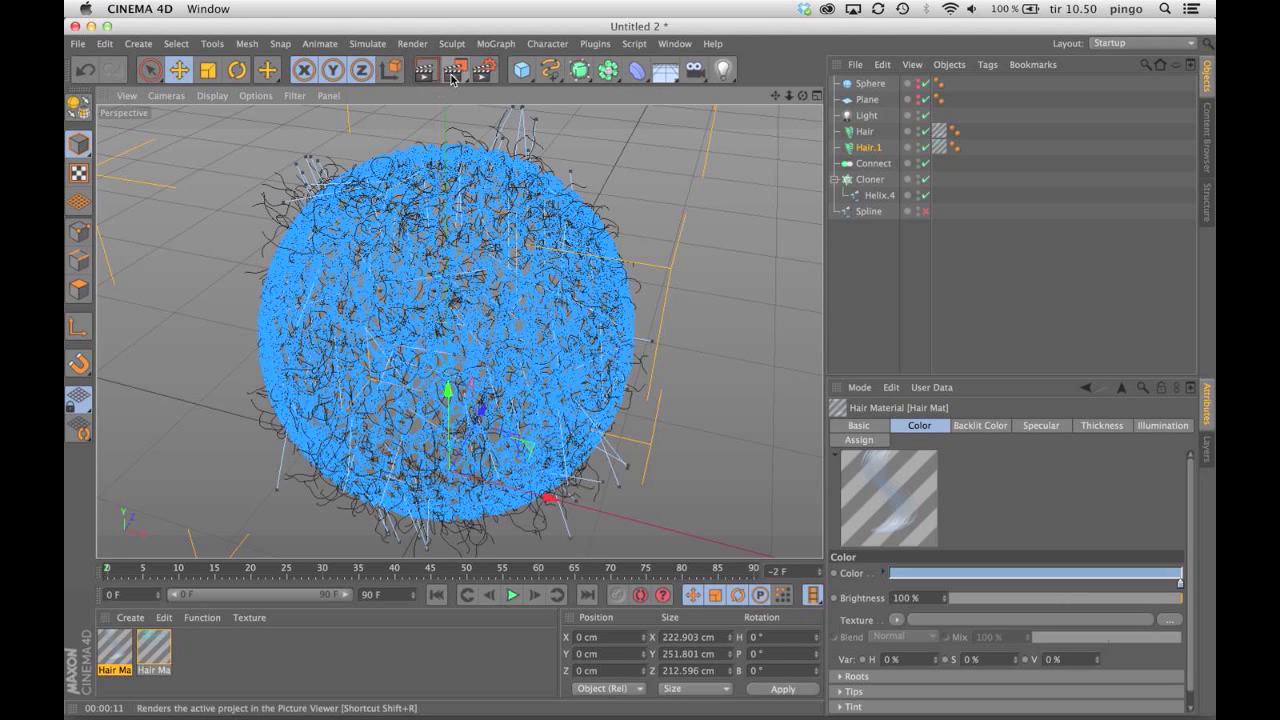
- Change the Color of the stray-fibre material, Hair Mat.1, to the same saved light blue swatch
{"action": "double_click", "coordinate": [154, 648]}
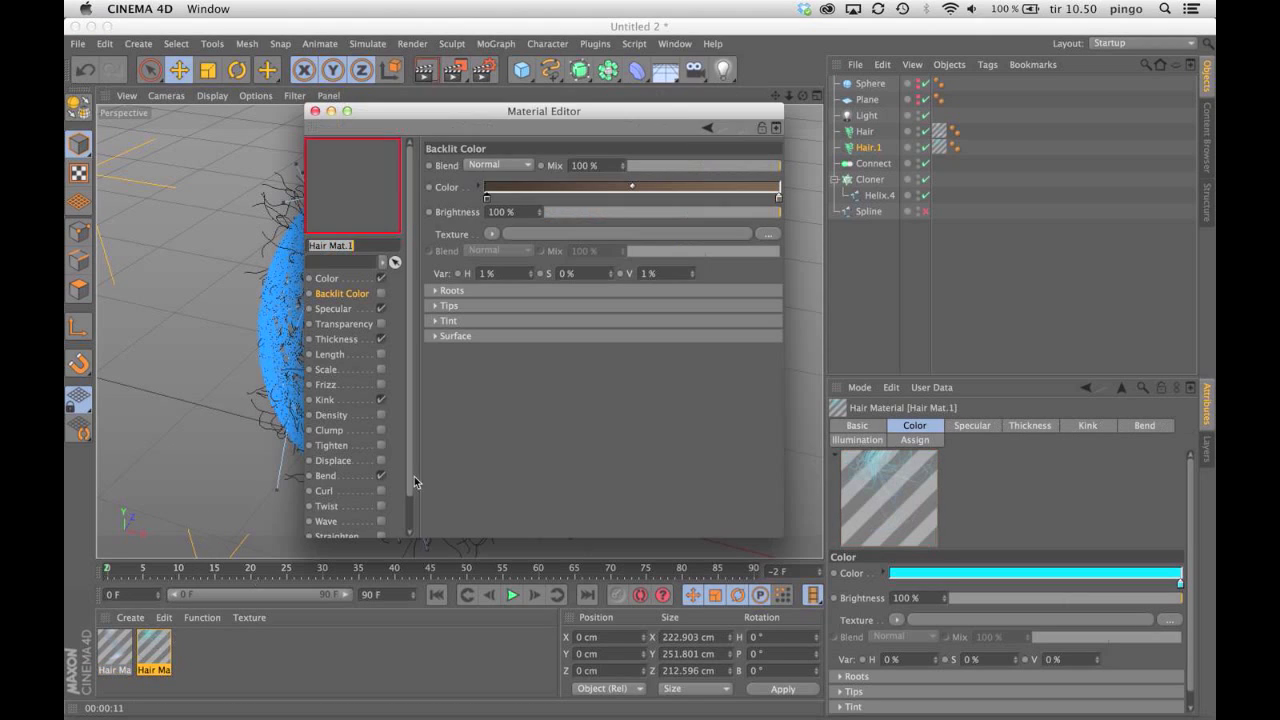
{"action": "left_click", "coordinate": [352, 279]}
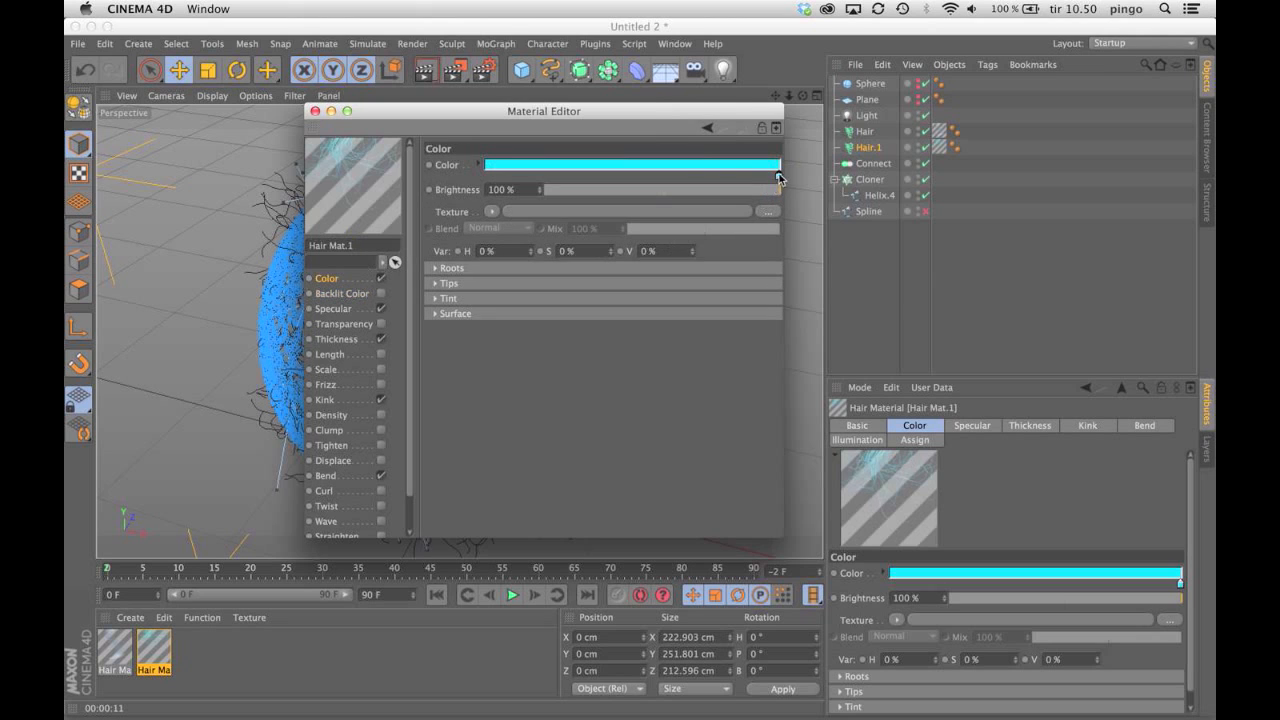
{"action": "left_click", "coordinate": [777, 166]}
{"action": "left_click", "coordinate": [680, 135]}
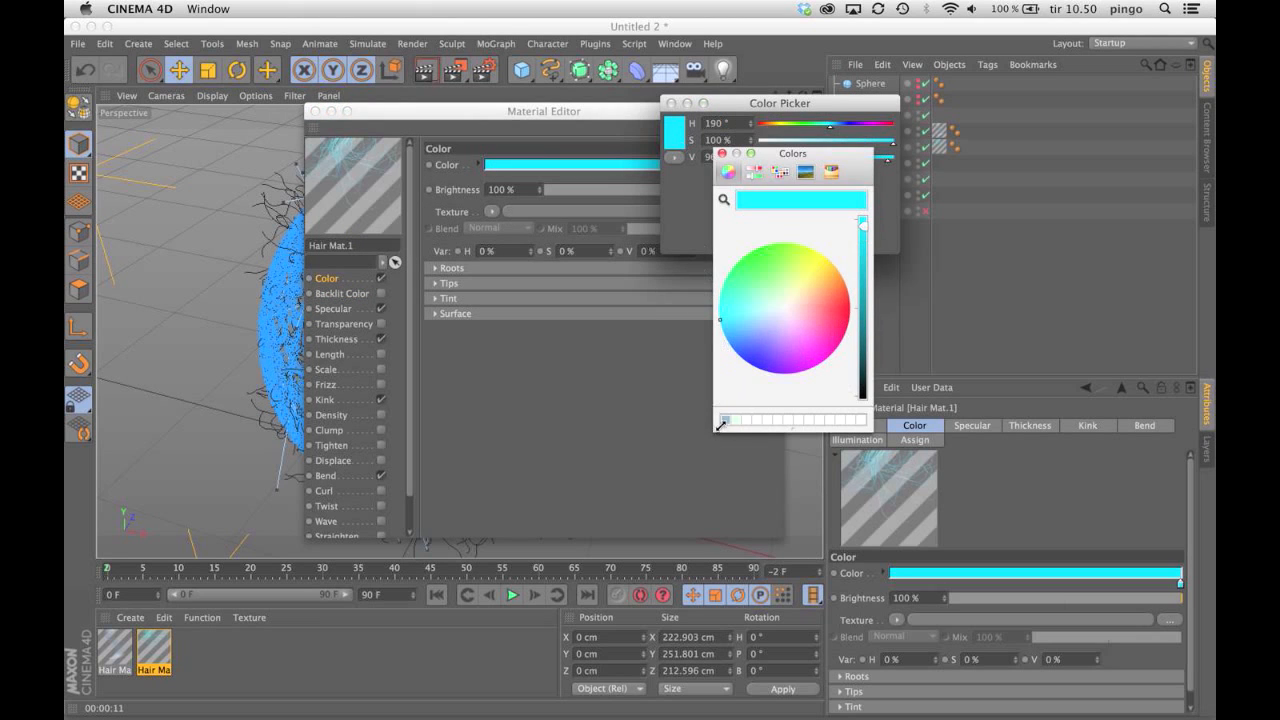
{"action": "left_click", "coordinate": [726, 420]}
{"action": "left_click", "coordinate": [721, 154]}
{"action": "left_click", "coordinate": [817, 238]}
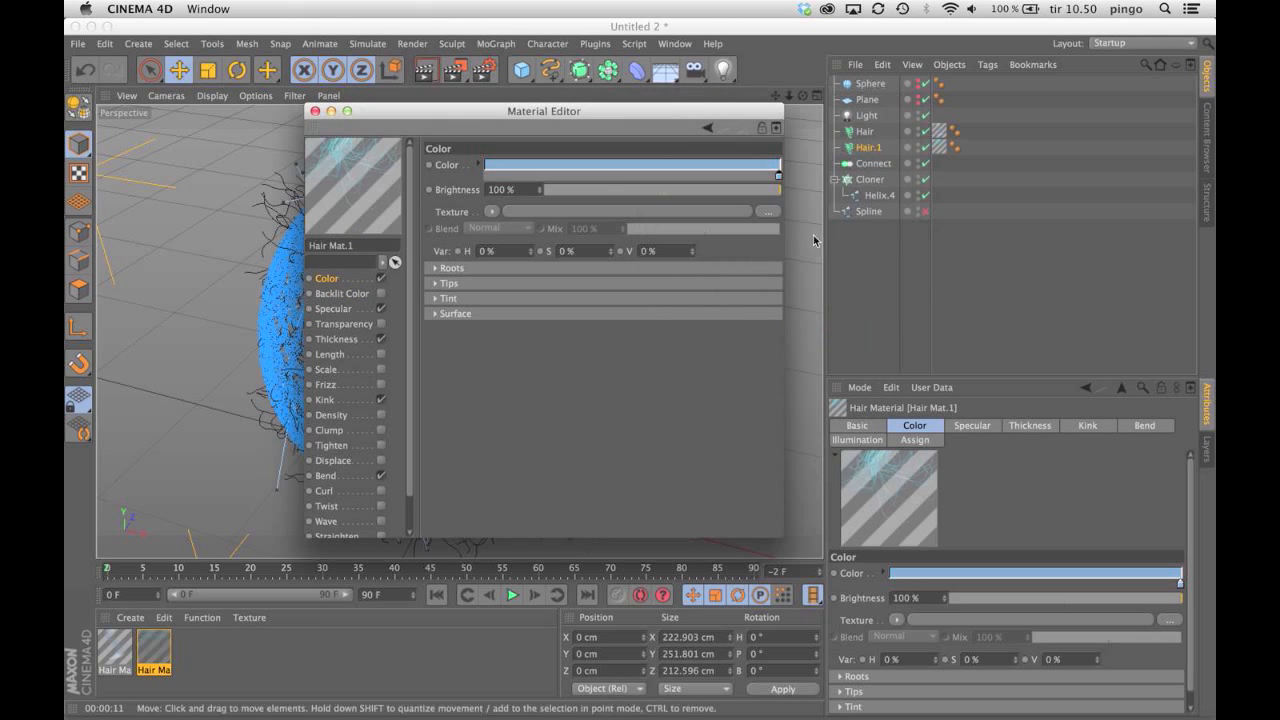
- Enable Backlit Color on Hair Mat.1, remove the dark gradient knot and set the remaining one to light blue (H 209°, S 37.5%, V 74%)
{"action": "left_click", "coordinate": [333, 309]}
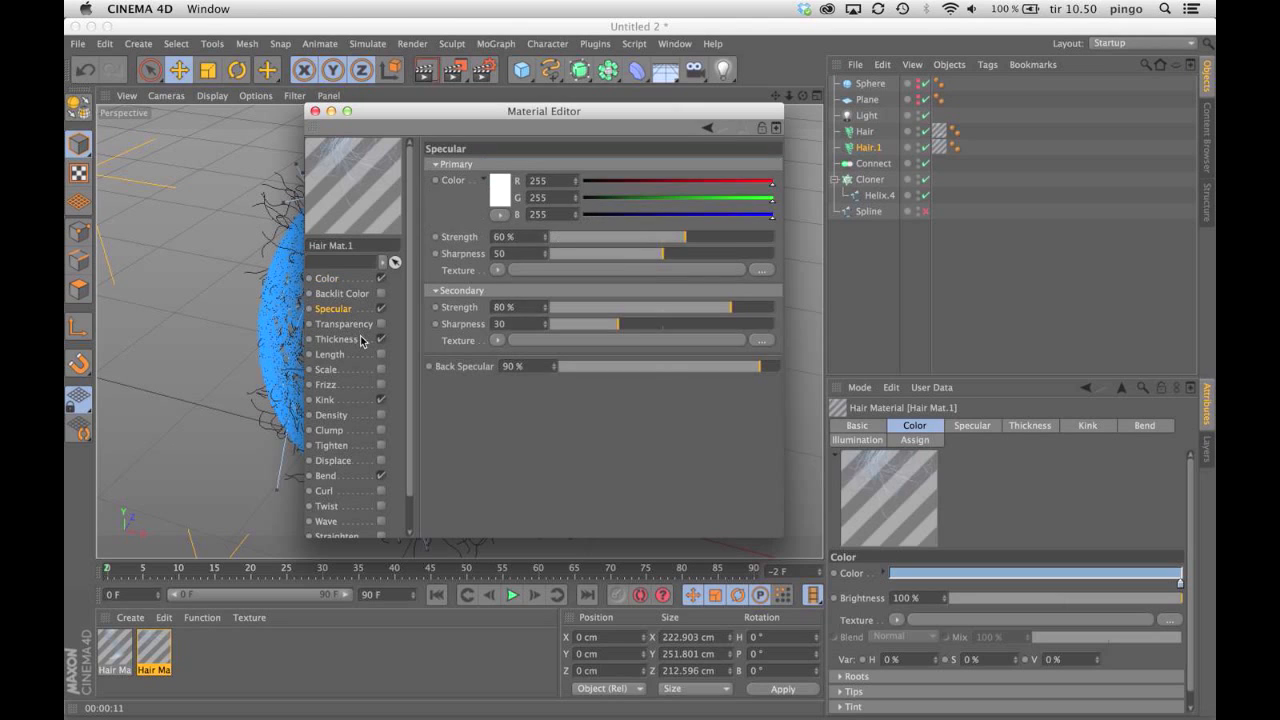
{"action": "left_click", "coordinate": [345, 293]}
{"action": "left_click", "coordinate": [381, 293]}
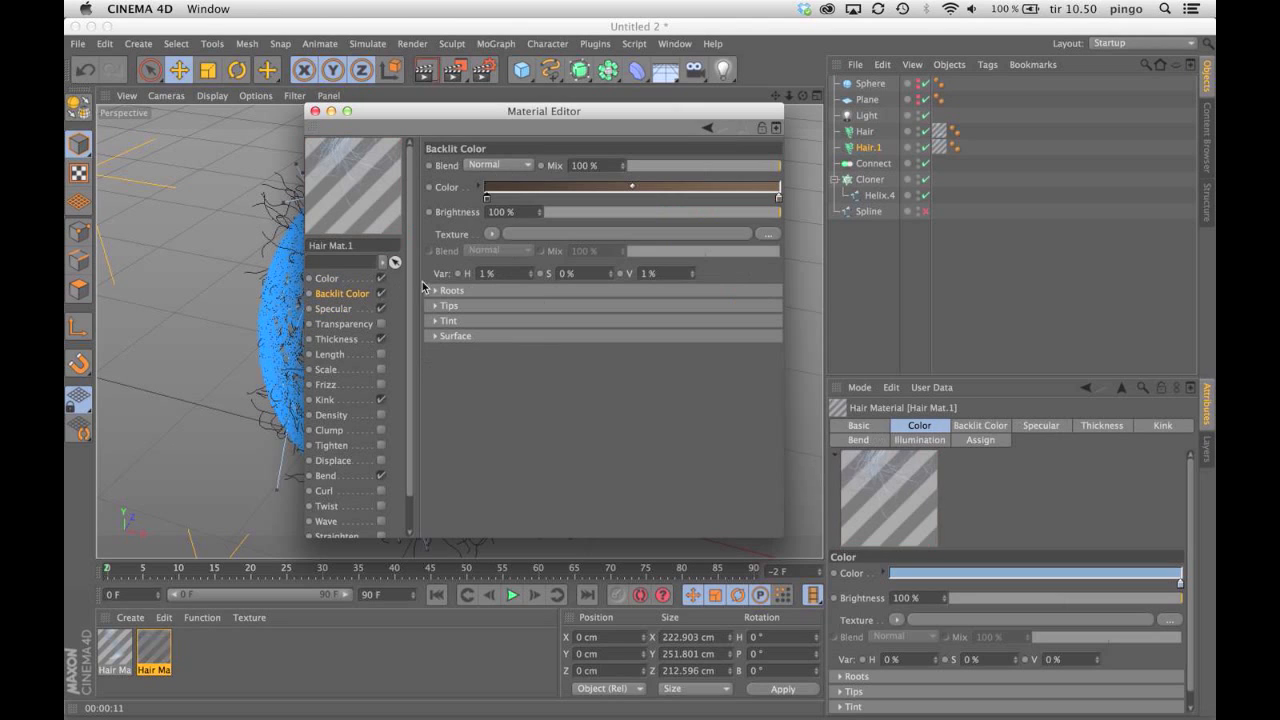
{"action": "left_click_drag", "start_coordinate": [487, 199], "coordinate": [487, 234]}
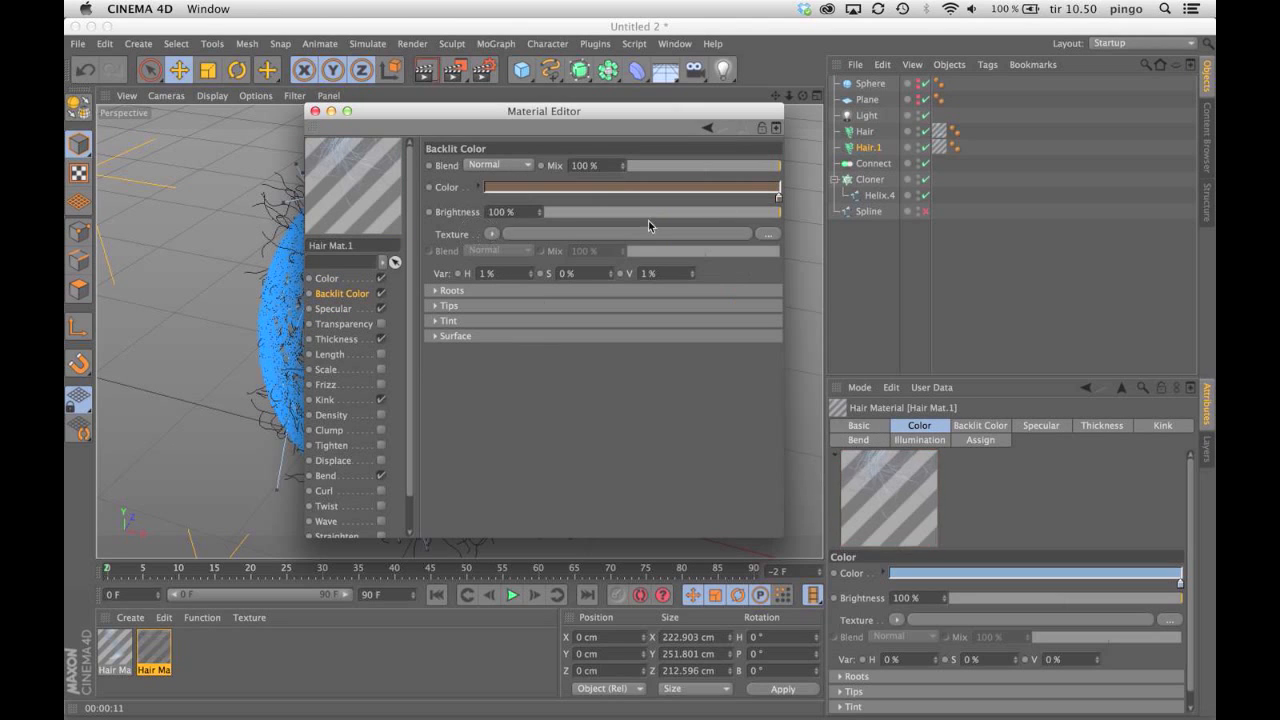
{"action": "double_click", "coordinate": [778, 197]}
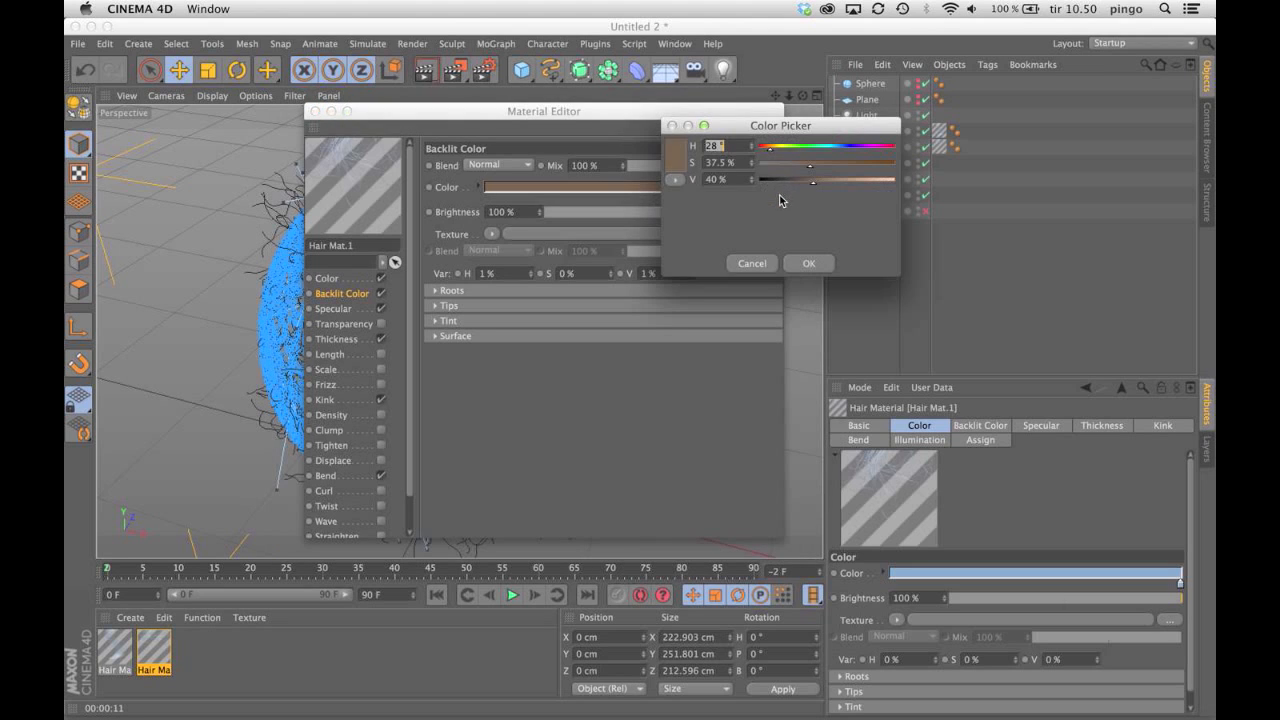
{"action": "left_click", "coordinate": [673, 167]}
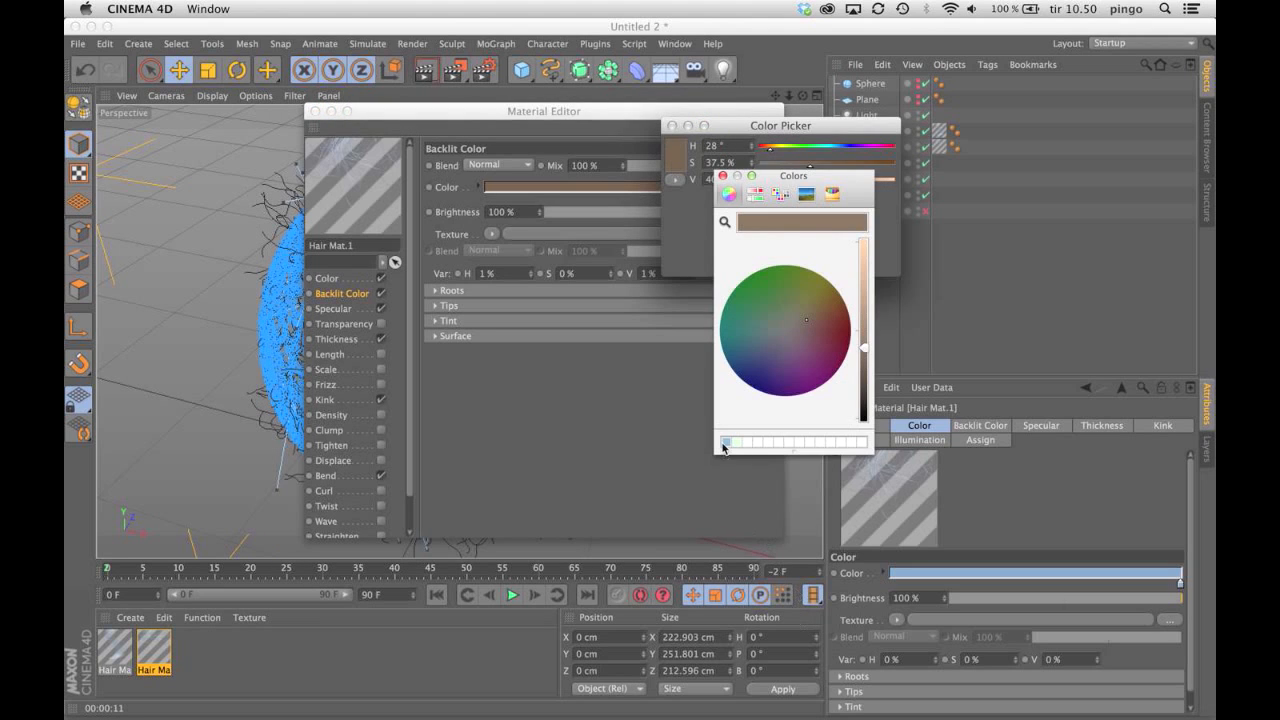
{"action": "left_click", "coordinate": [725, 443]}
{"action": "left_click", "coordinate": [723, 177]}
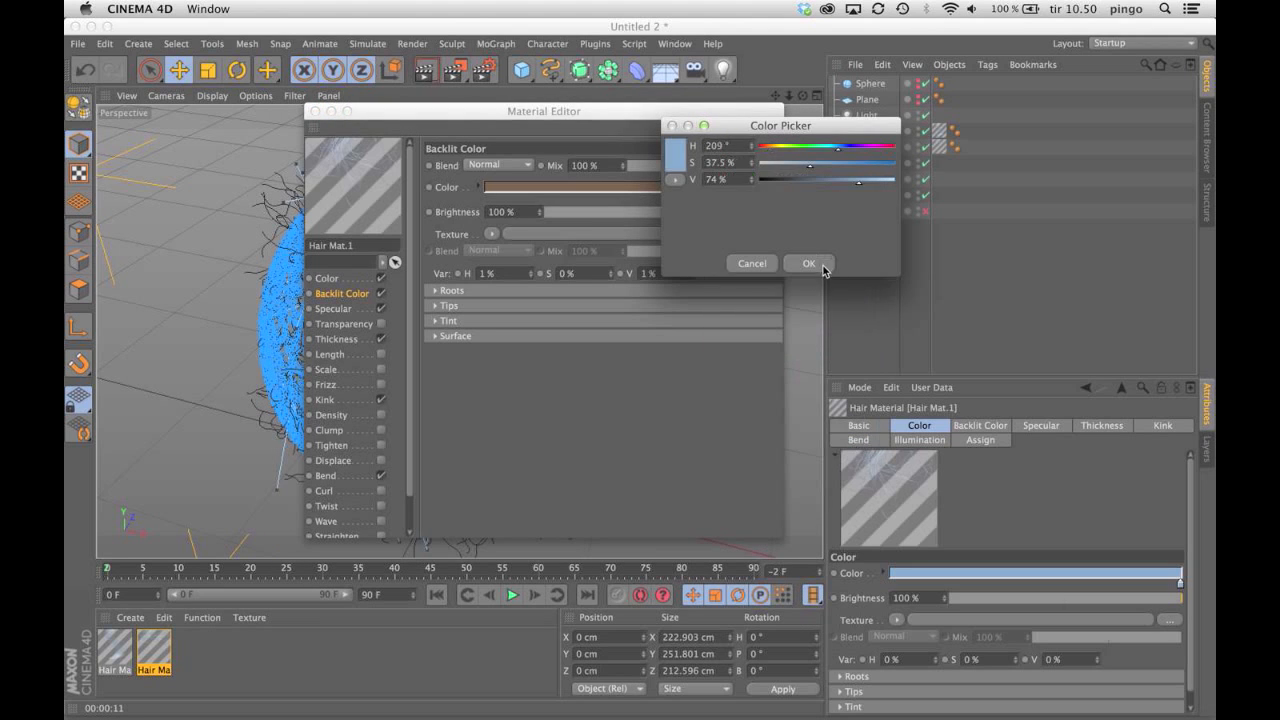
{"action": "left_click", "coordinate": [810, 260]}
{"action": "left_click", "coordinate": [315, 111]}
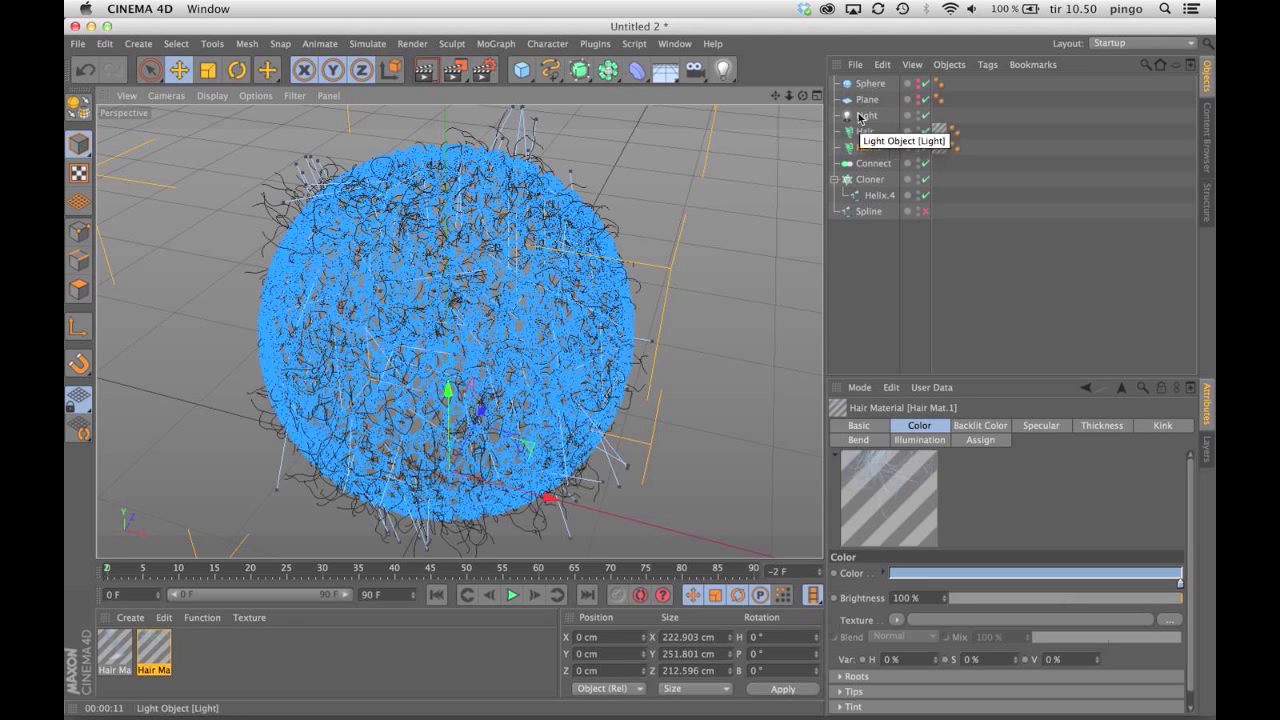
- Render the recoloured knitted ball to the Picture Viewer, check the image and return to a wider Perspective view
{"action": "left_click", "coordinate": [455, 69]}
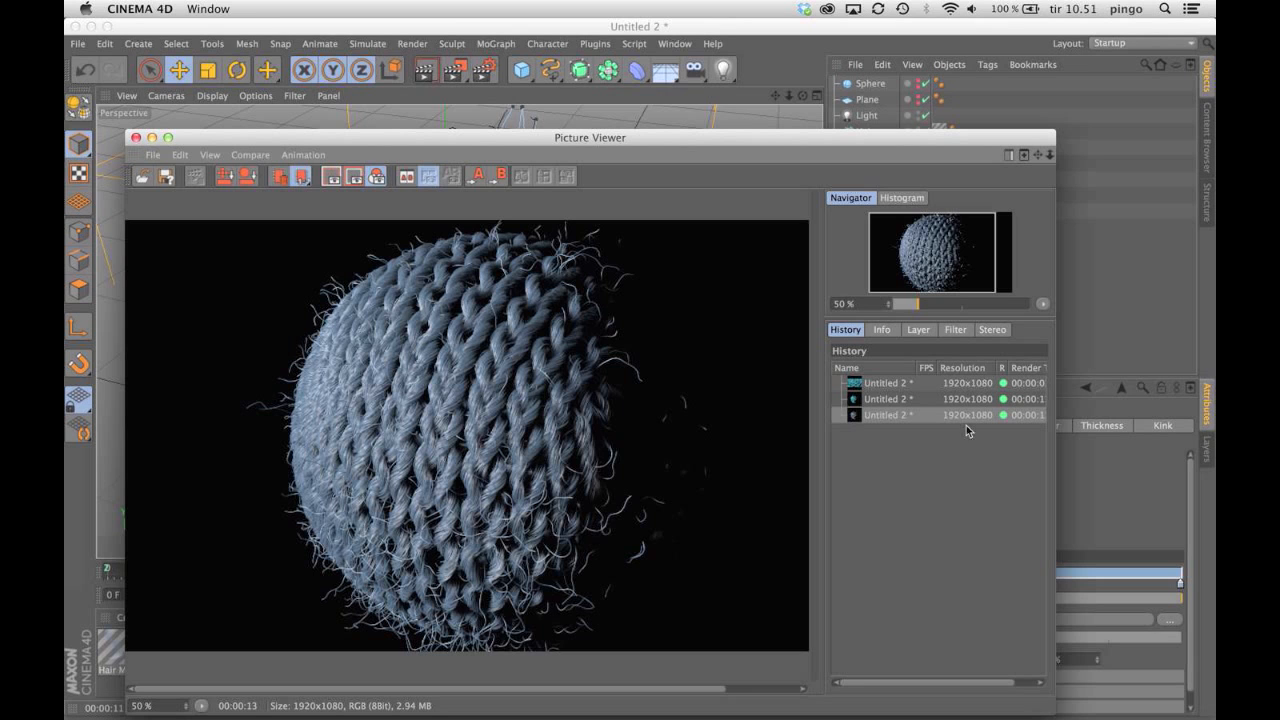
{"action": "left_click", "coordinate": [137, 140]}
{"action": "scroll", "coordinate": [723, 175], "scroll_direction": "down", "scroll_amount": 1}
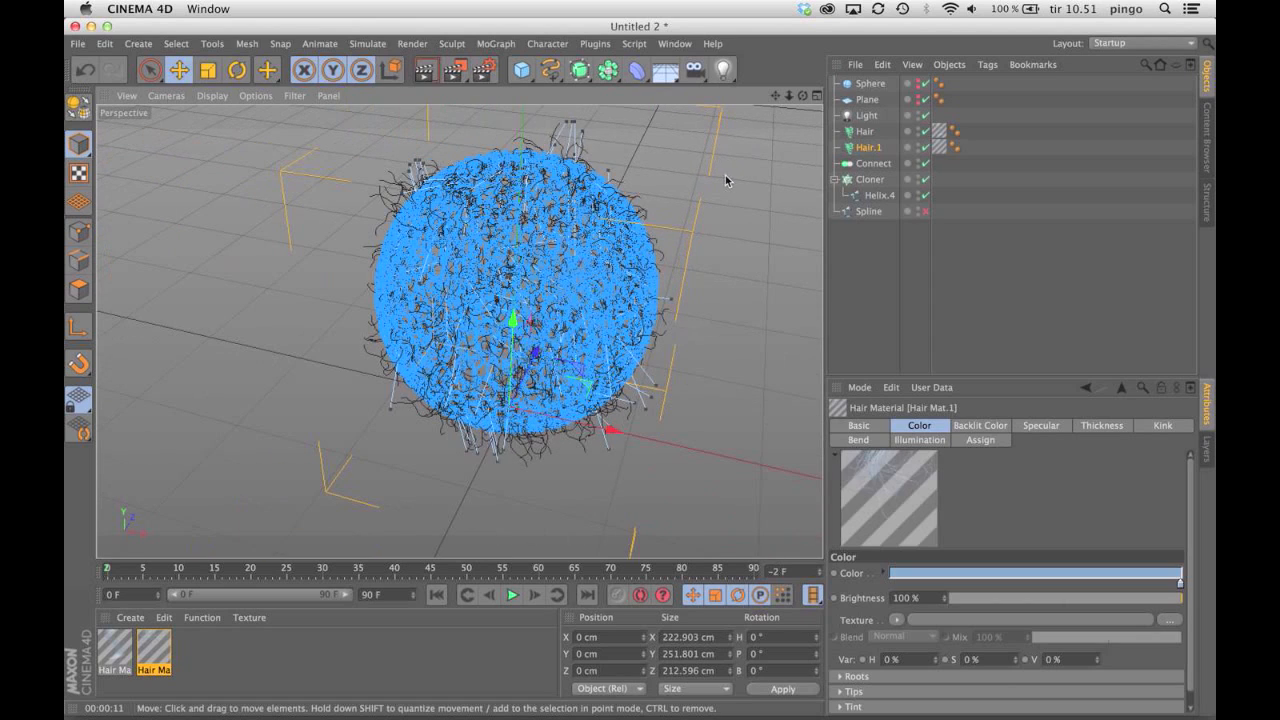
- Set the shadow density of the existing Light to 90%
{"action": "left_click_drag", "start_coordinate": [775, 97], "coordinate": [730, 124]}
{"action": "left_click_drag", "start_coordinate": [803, 97], "coordinate": [771, 105]}
{"action": "left_click", "coordinate": [866, 116]}
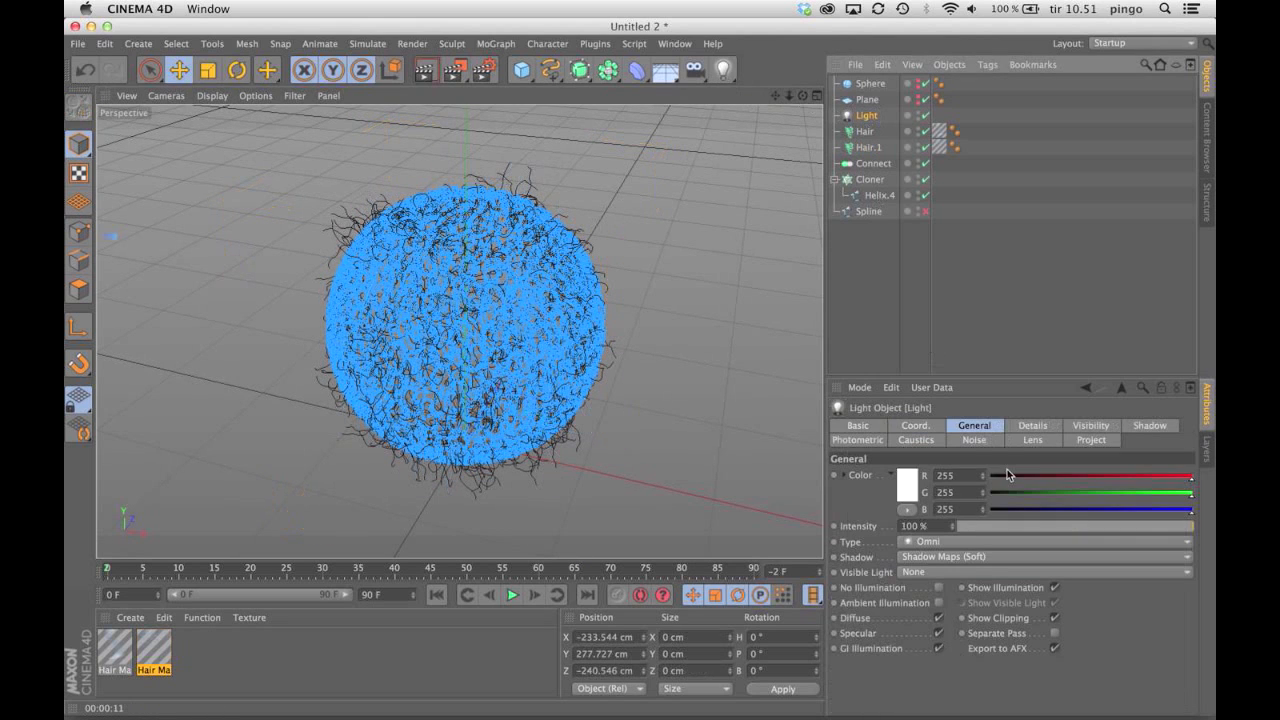
{"action": "left_click", "coordinate": [976, 428]}
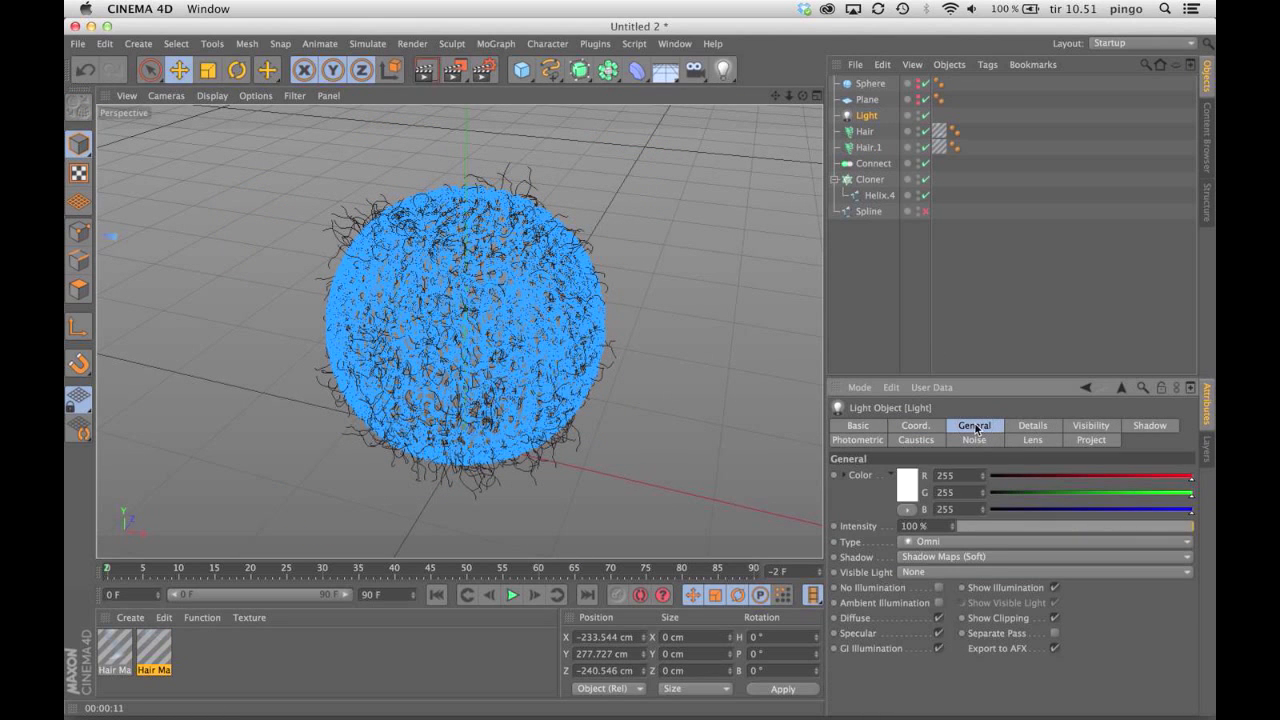
{"action": "left_click", "coordinate": [1137, 427]}
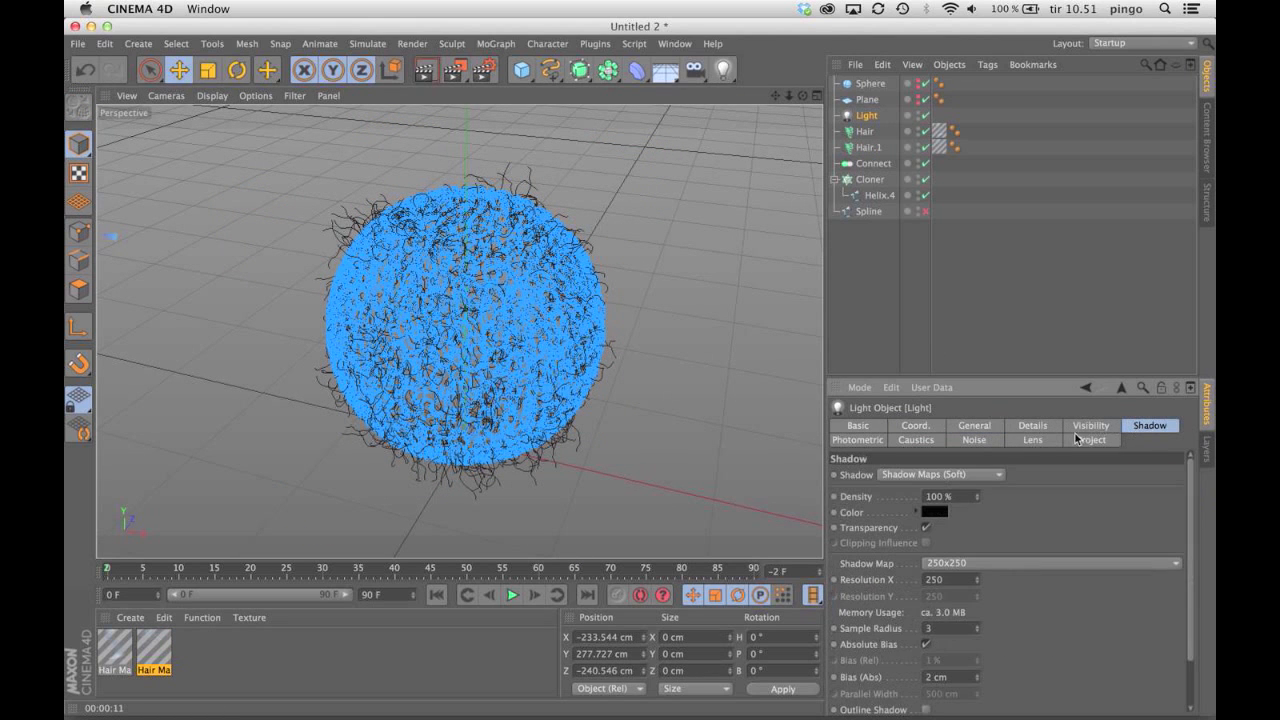
{"action": "left_click", "coordinate": [964, 497]}
{"action": "type", "text": "90"}
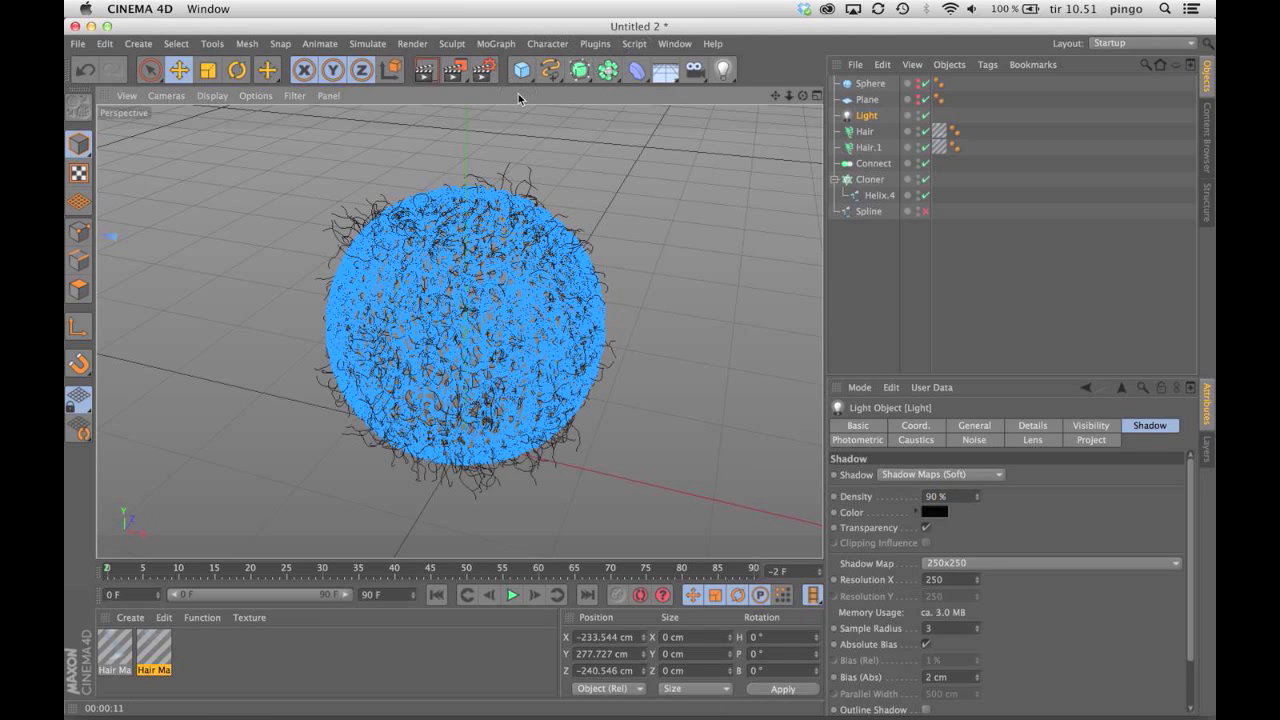
- Duplicate the Light and place the copy low on the opposite side of the ball, at about X 317, Y -8, Z 73 cm
{"action": "left_click", "coordinate": [816, 96]}
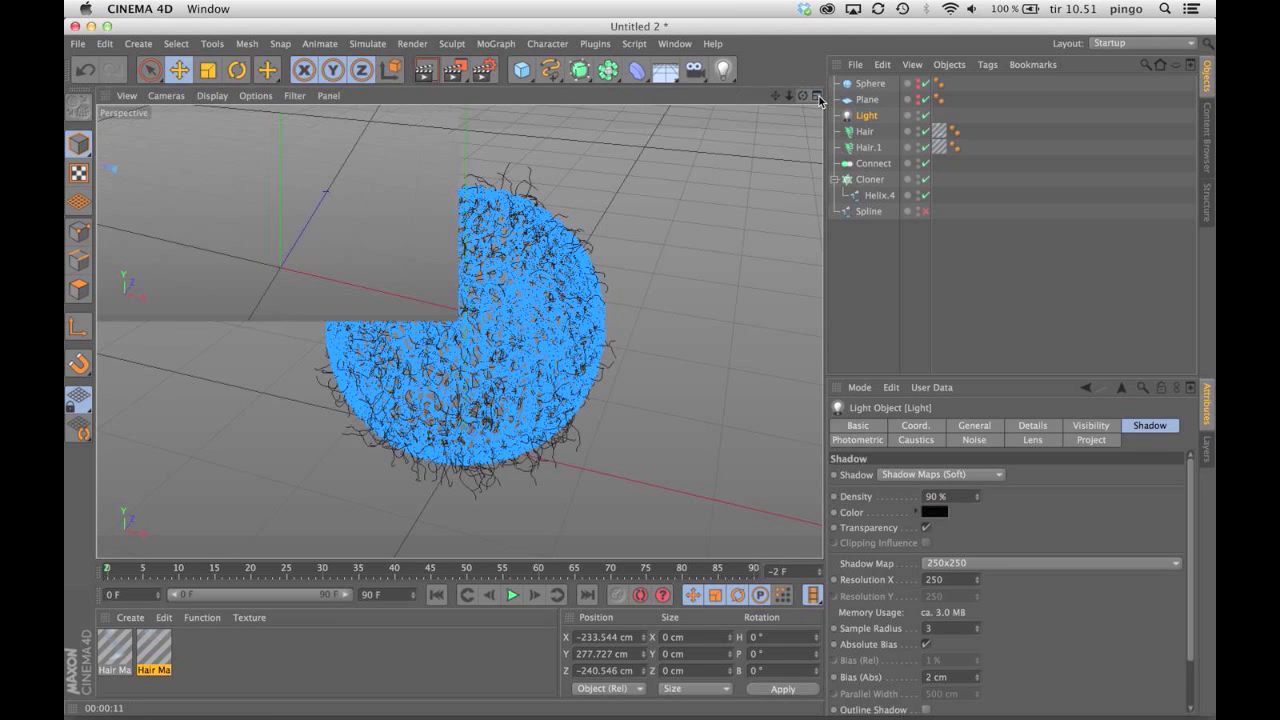
{"action": "left_click_drag", "start_coordinate": [789, 97], "coordinate": [768, 98]}
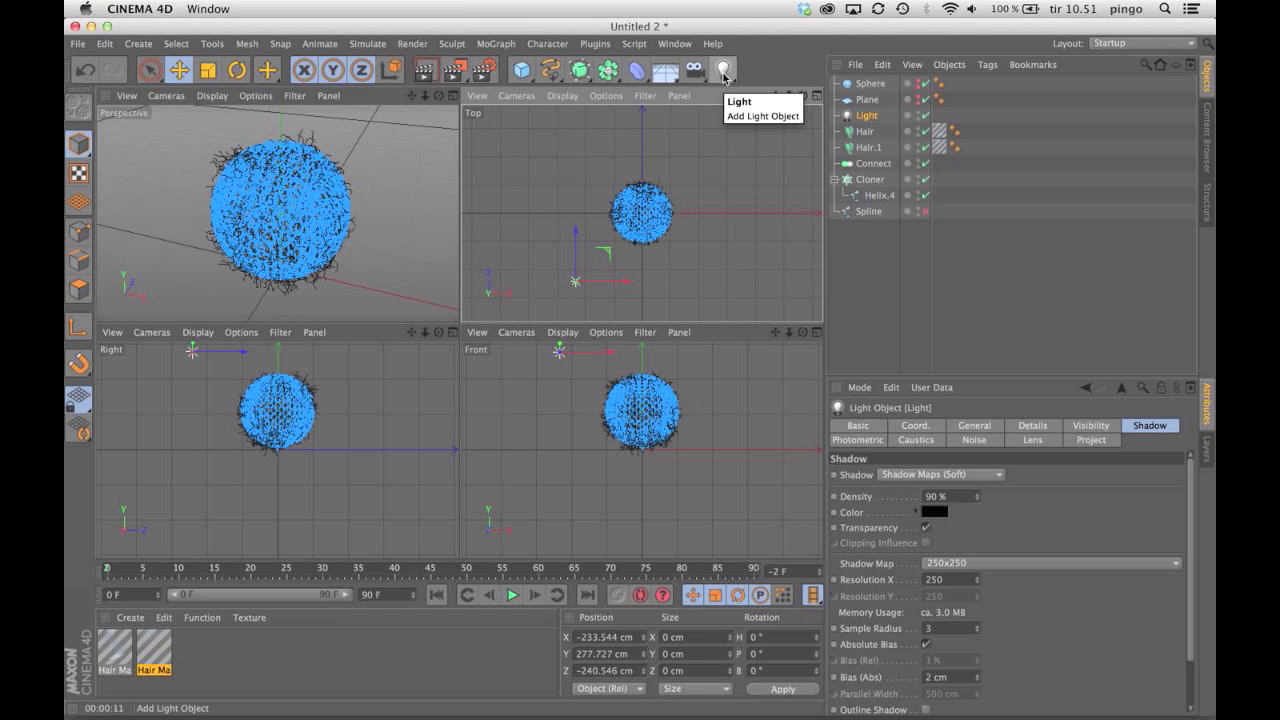
{"action": "mouse_move", "coordinate": [870, 120]}
{"action": "left_mouse_down", "text": "ctrl"}
{"action": "mouse_move", "coordinate": [880, 130]}
{"action": "mouse_move", "coordinate": [872, 123]}
{"action": "left_mouse_up", "text": "ctrl"}
{"action": "left_click_drag", "start_coordinate": [726, 229], "coordinate": [878, 119]}
{"action": "left_click_drag", "start_coordinate": [750, 428], "coordinate": [749, 486]}
{"action": "mouse_move", "coordinate": [748, 262]}
{"action": "left_mouse_down"}
{"action": "mouse_move", "coordinate": [760, 252]}
{"action": "mouse_move", "coordinate": [764, 265]}
{"action": "left_mouse_up"}
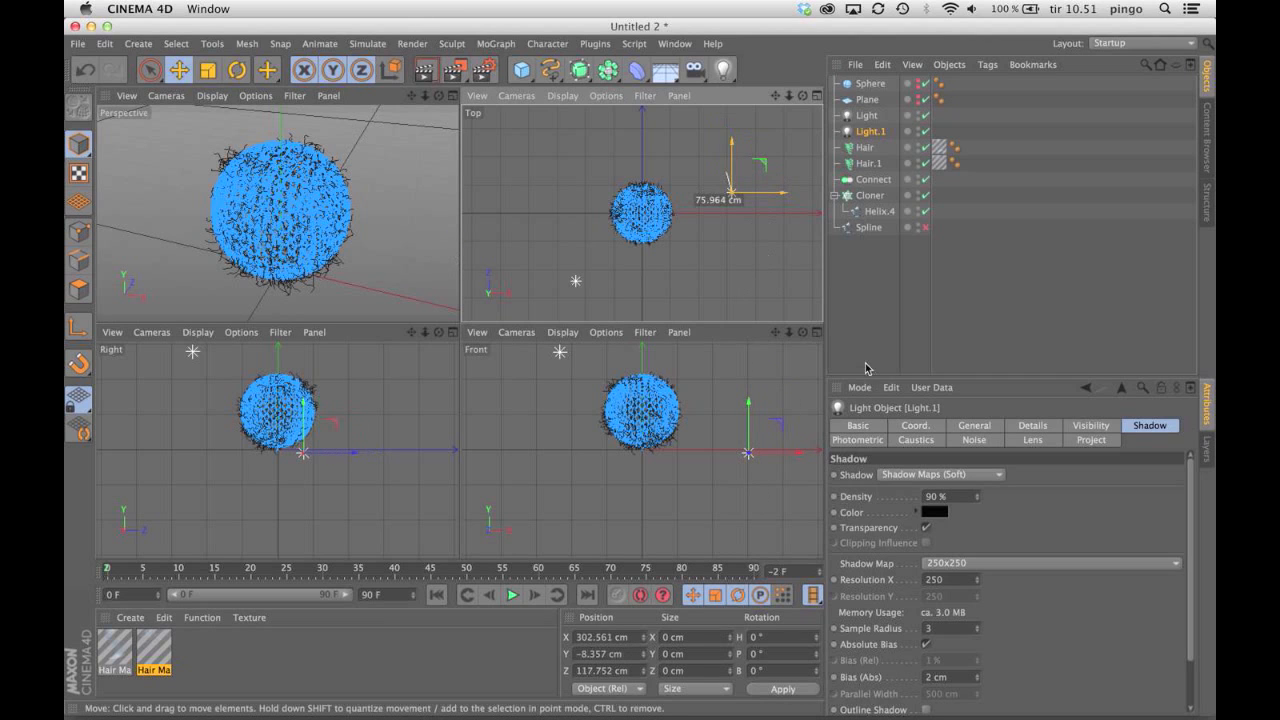
- Try an intensity of 30% on the duplicated light with a test render to the Picture Viewer
{"action": "left_click", "coordinate": [974, 425]}
{"action": "double_click", "coordinate": [923, 526]}
{"action": "type", "text": "30"}
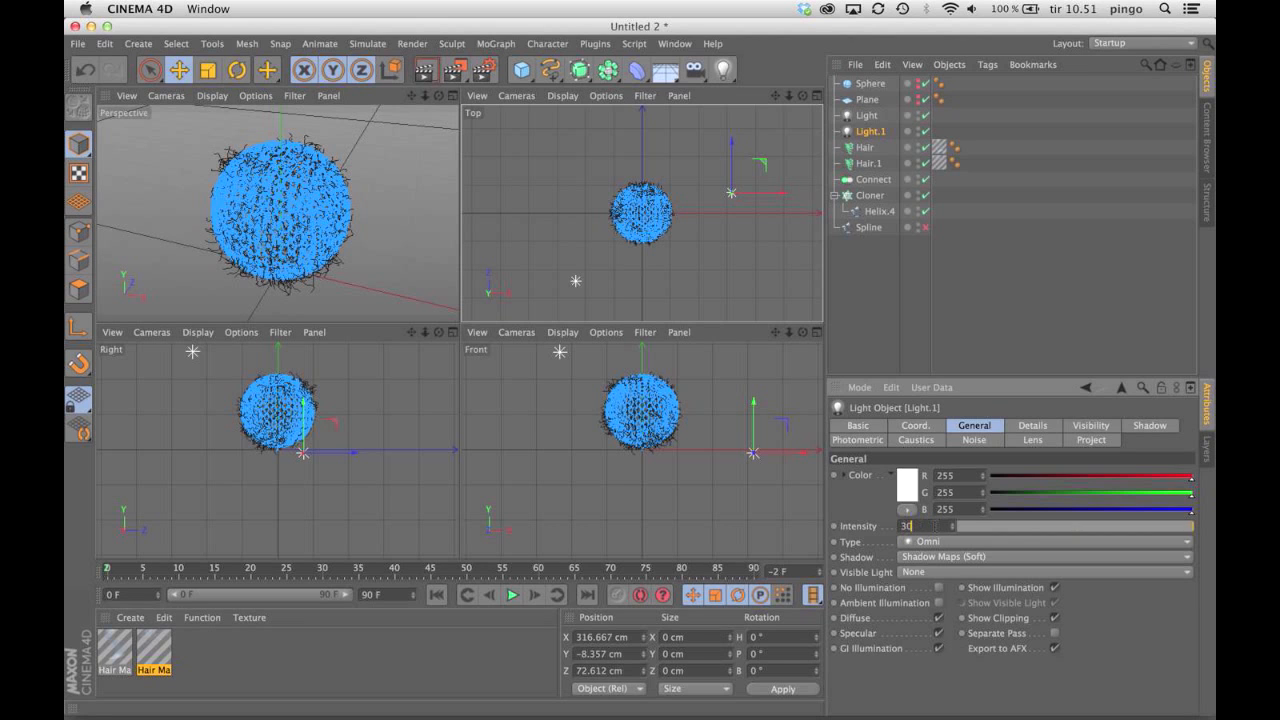
{"action": "key", "text": "Return"}
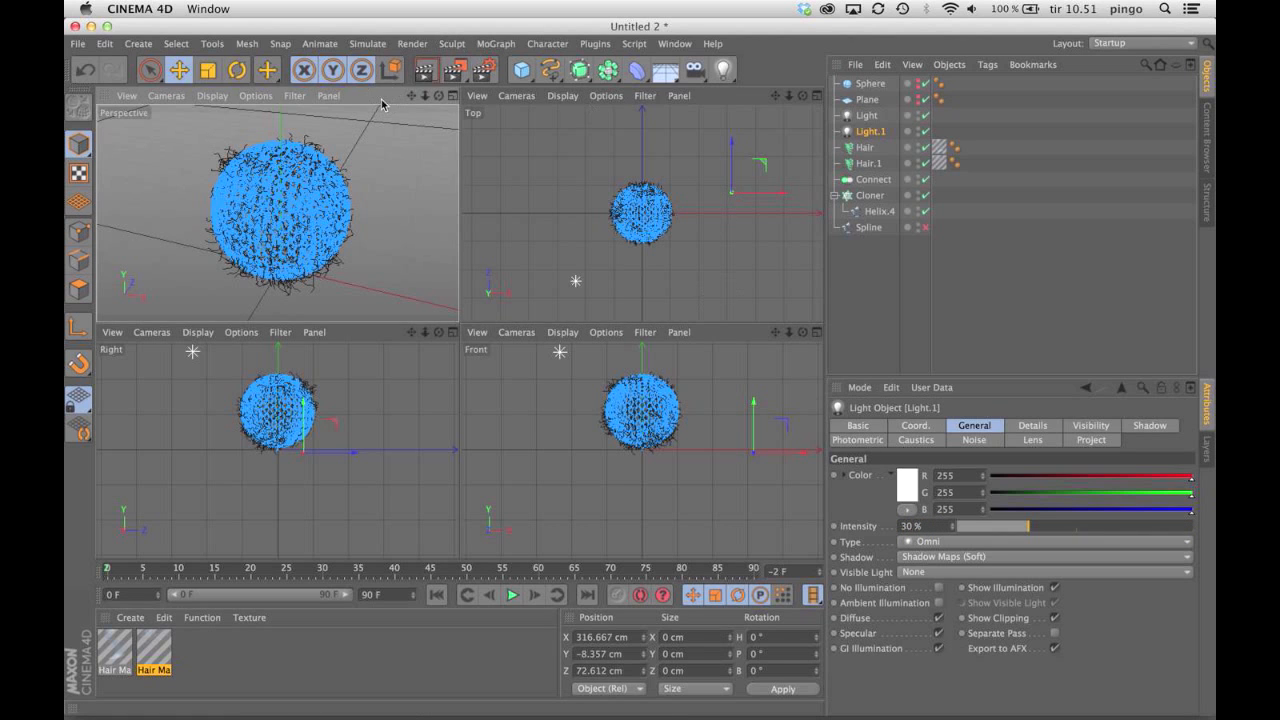
{"action": "left_click", "coordinate": [455, 69]}
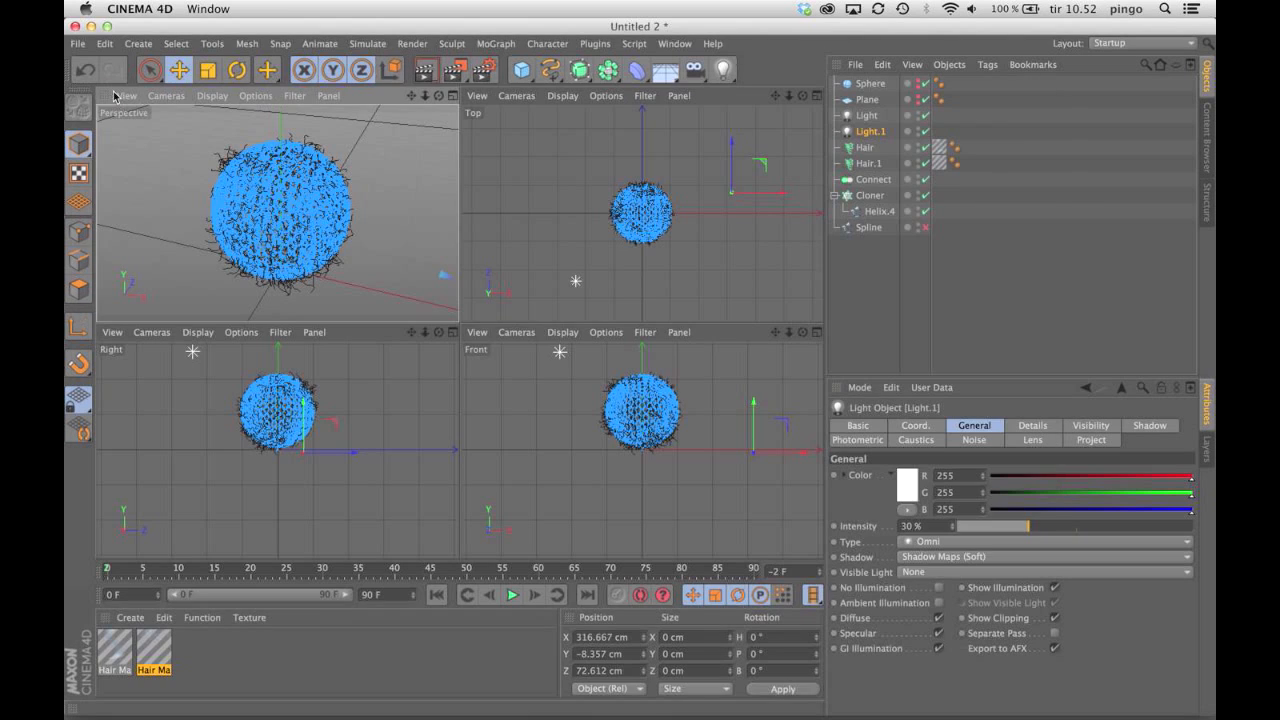
{"action": "left_click", "coordinate": [110, 92]}
- Set the duplicated light's intensity to 15%
{"action": "double_click", "coordinate": [931, 525]}
{"action": "type", "text": "15"}
{"action": "key", "text": "Return"}
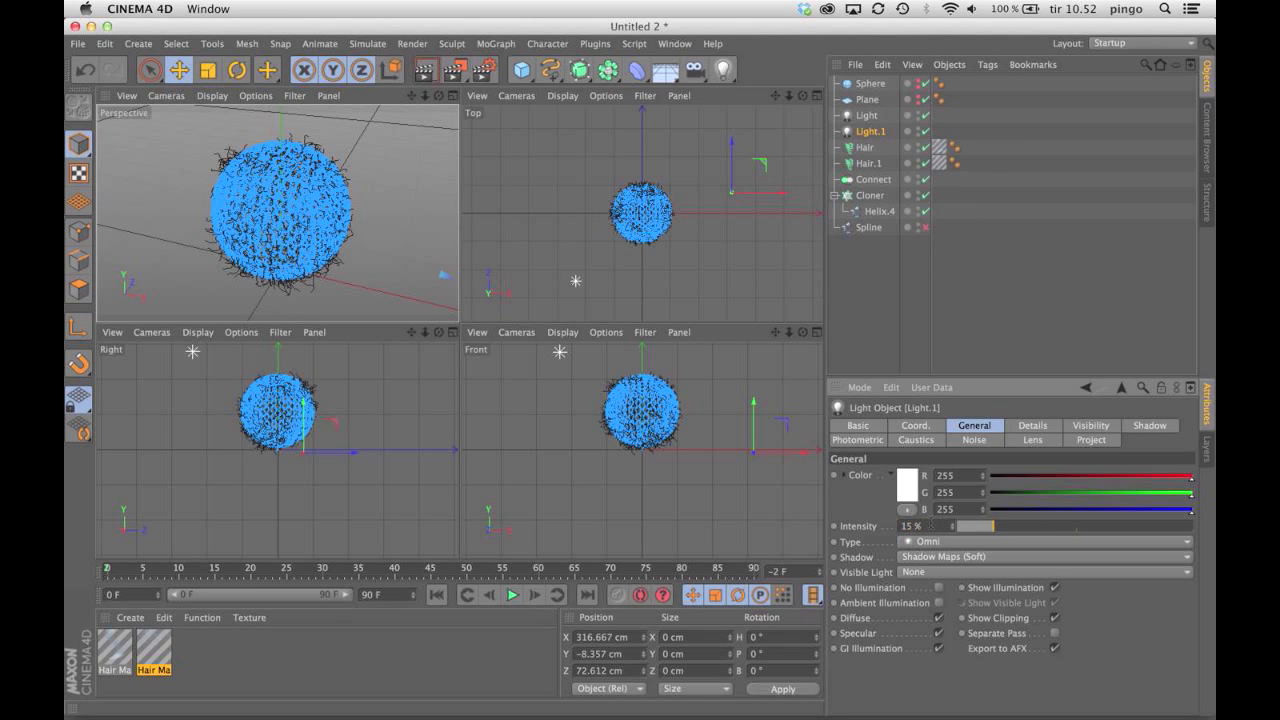
- Enable Transparency on Hair Mat.1 and shift its gradient knots, black to about a quarter along and white just short of the end
{"action": "double_click", "coordinate": [154, 648]}
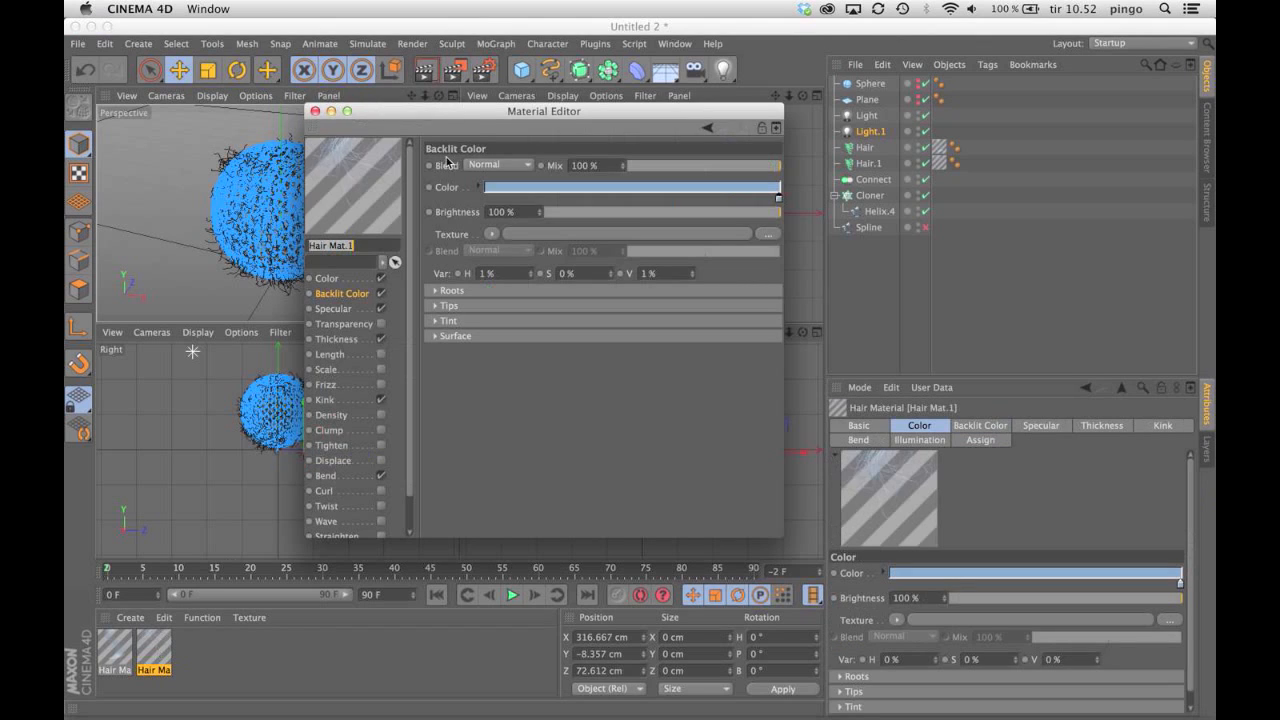
{"action": "left_click", "coordinate": [352, 324]}
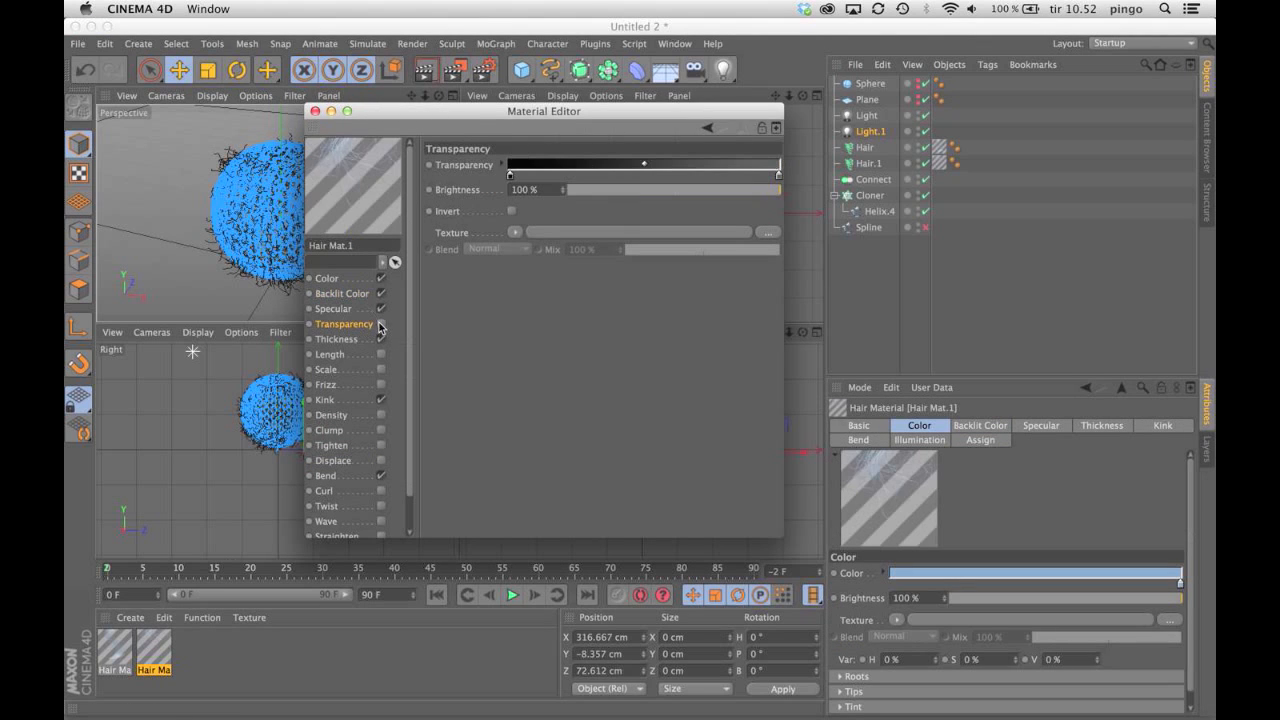
{"action": "left_click", "coordinate": [380, 324]}
{"action": "left_click_drag", "start_coordinate": [510, 176], "coordinate": [612, 176]}
{"action": "left_click_drag", "start_coordinate": [779, 176], "coordinate": [920, 165]}
{"action": "double_click", "coordinate": [771, 177]}
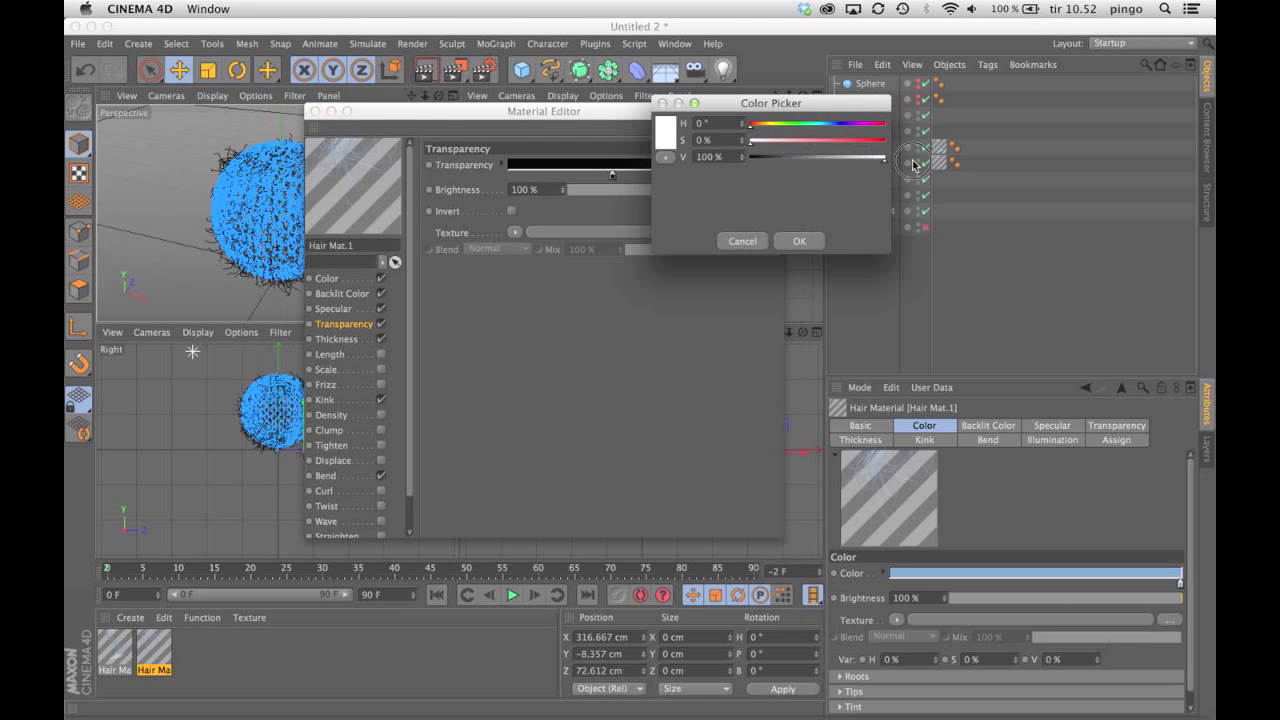
{"action": "left_click", "coordinate": [805, 241]}
{"action": "left_click_drag", "start_coordinate": [612, 177], "coordinate": [575, 177]}
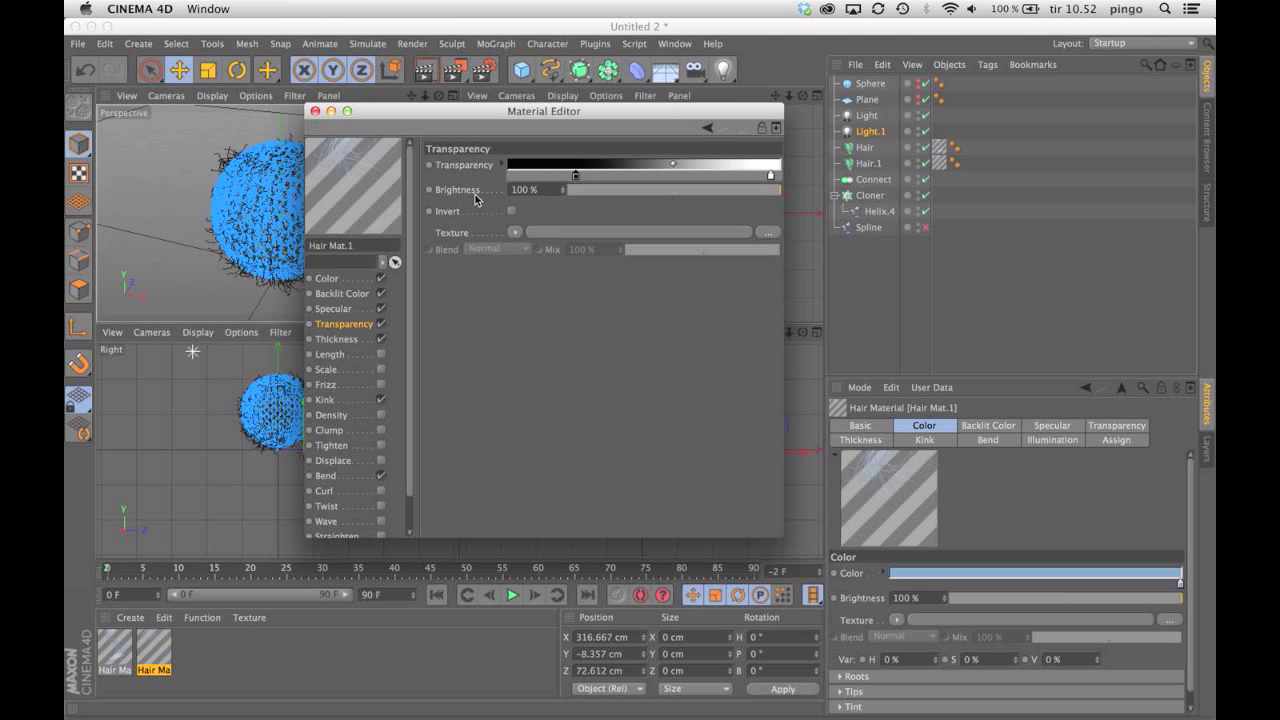
{"action": "left_click", "coordinate": [315, 111]}
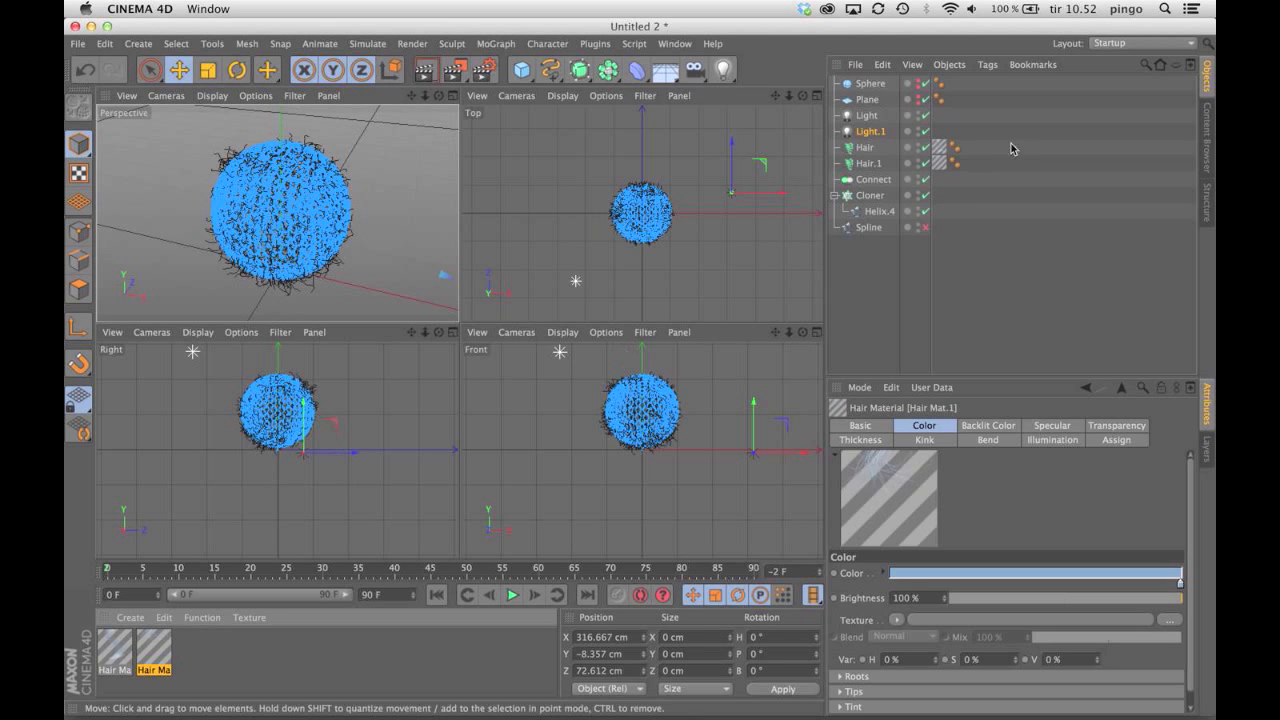
- Shorten the stray fibres by setting the guide length of Hair.1 to 30 cm
{"action": "left_click", "coordinate": [864, 148]}
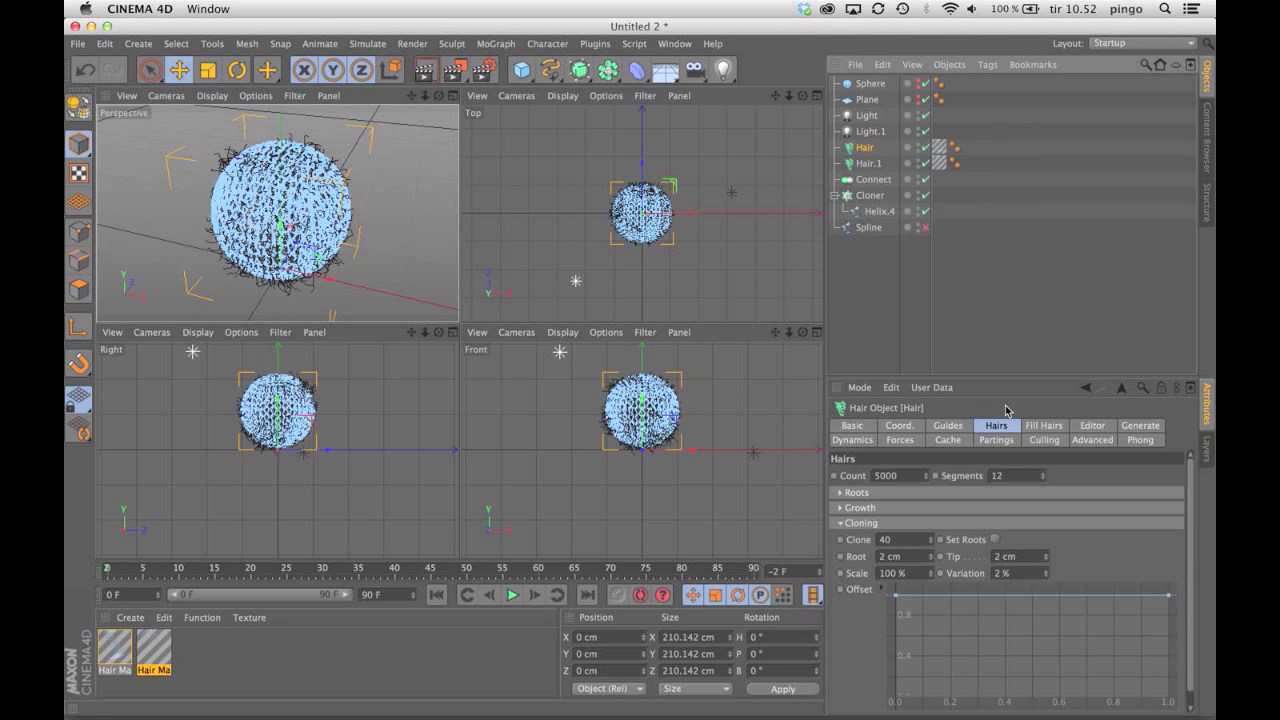
{"action": "left_click", "coordinate": [866, 164]}
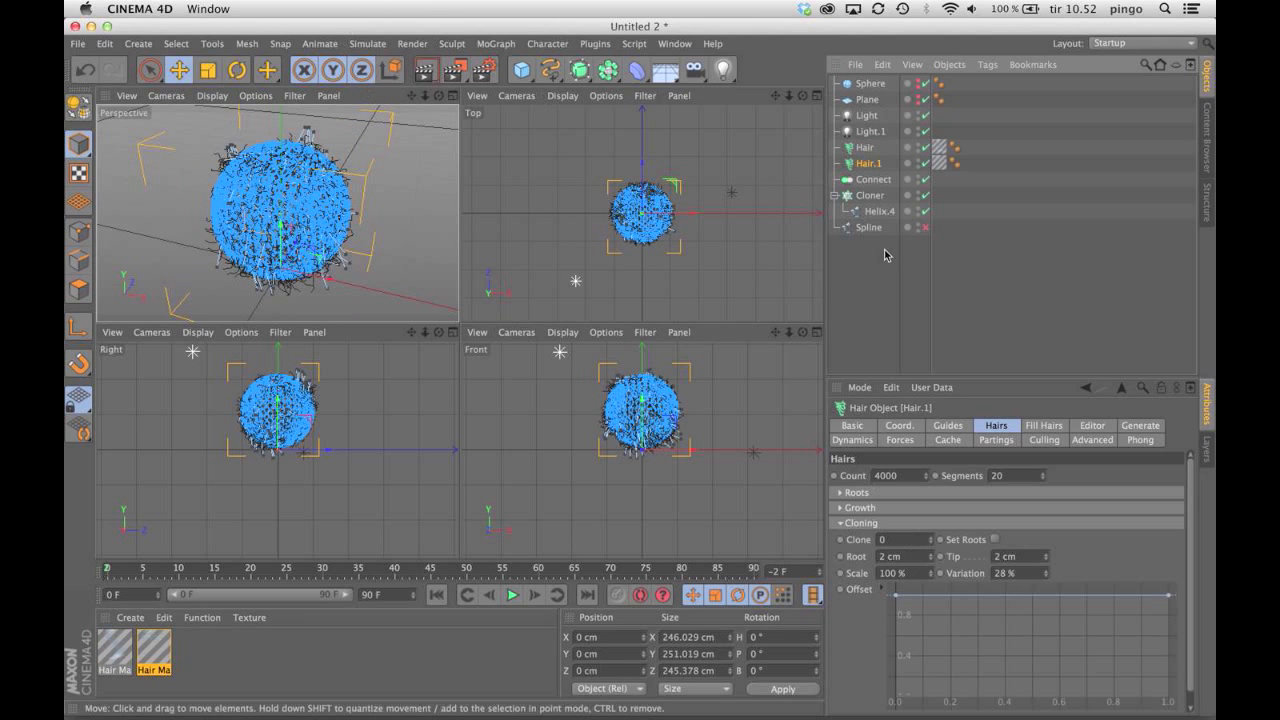
{"action": "left_click", "coordinate": [958, 427]}
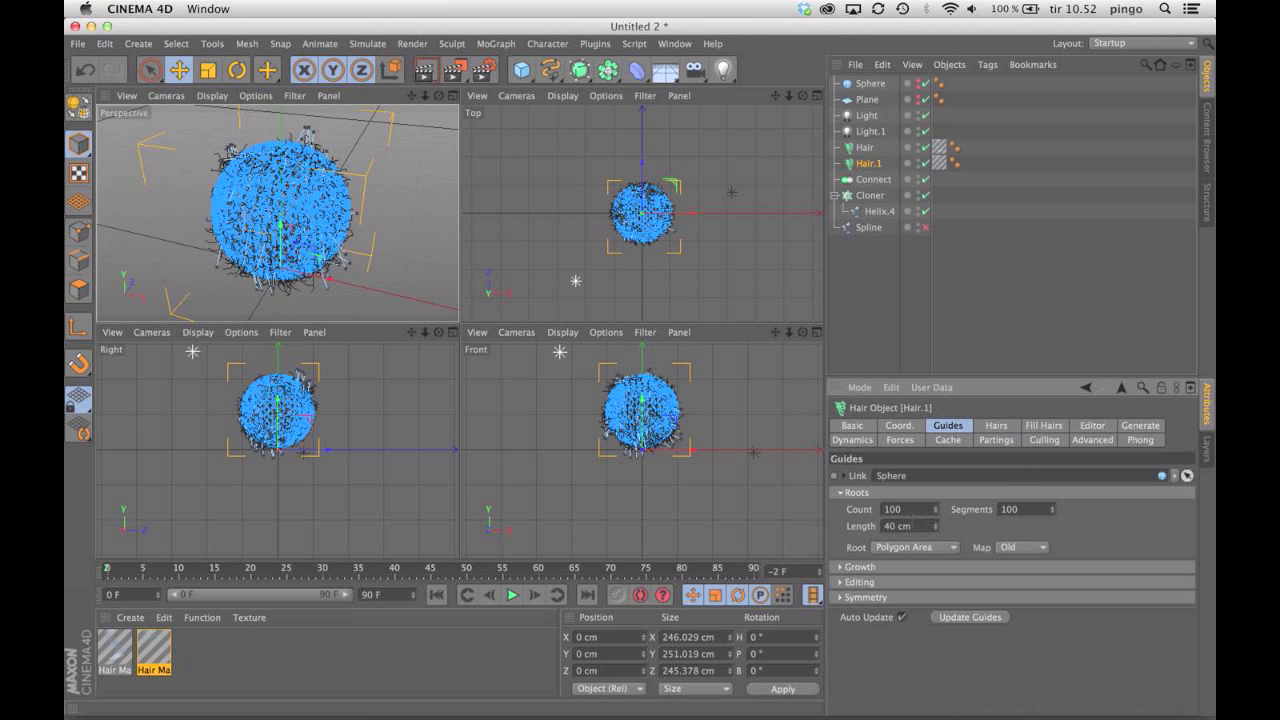
{"action": "left_click", "coordinate": [916, 526]}
{"action": "type", "text": "30"}
{"action": "key", "text": "Return"}
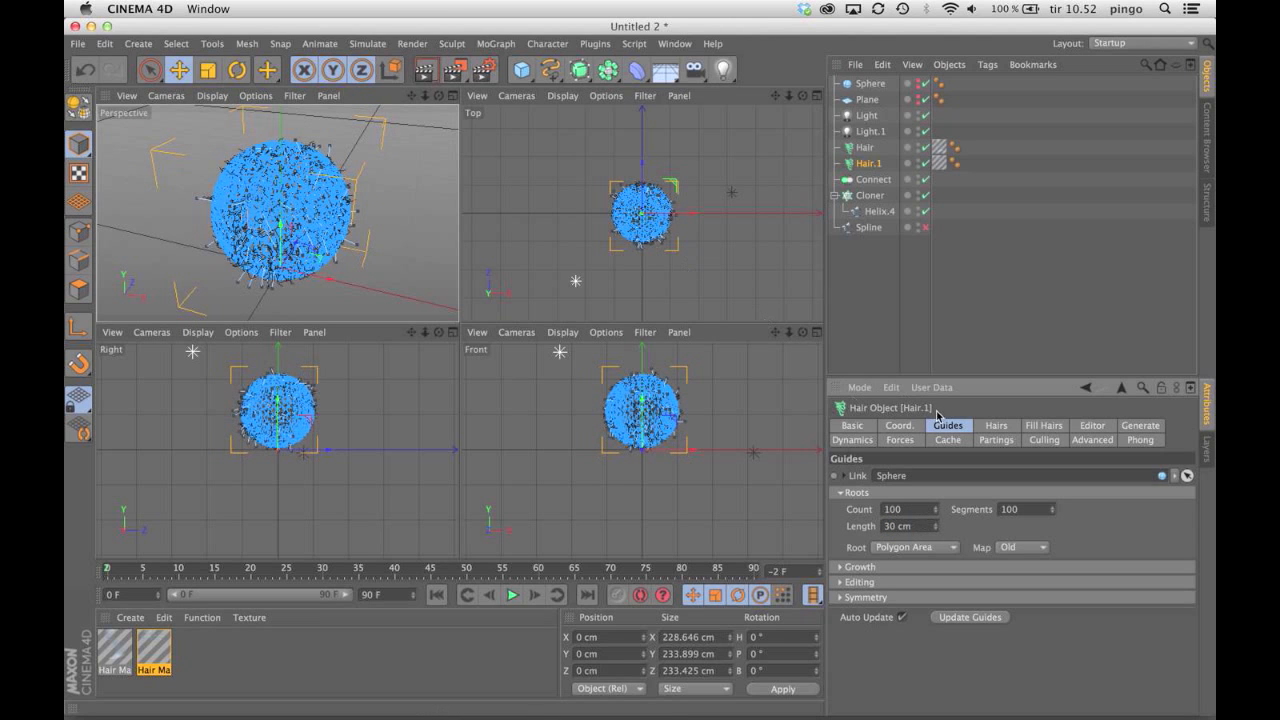
{"action": "left_click", "coordinate": [997, 430]}
{"action": "left_click", "coordinate": [954, 429]}
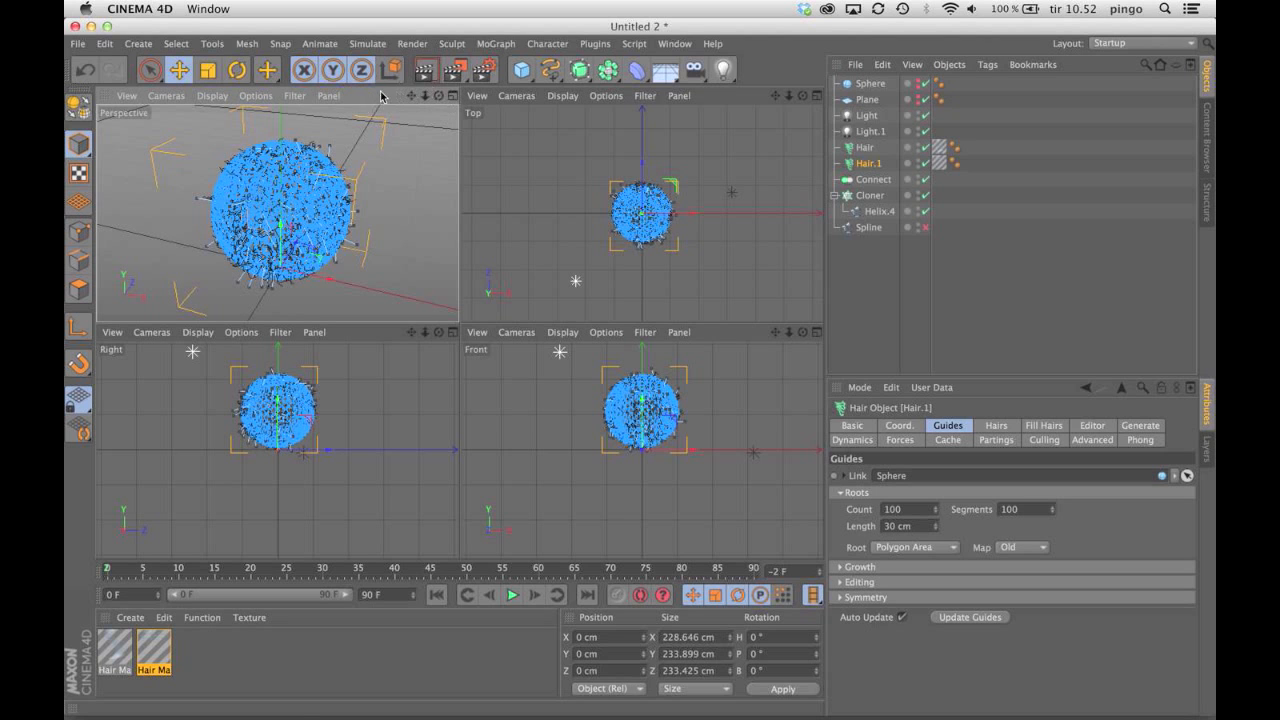
- Render the knitted ball to the Picture Viewer and examine its yarn detail at 100% zoom
{"action": "left_click_drag", "start_coordinate": [425, 96], "coordinate": [428, 100]}
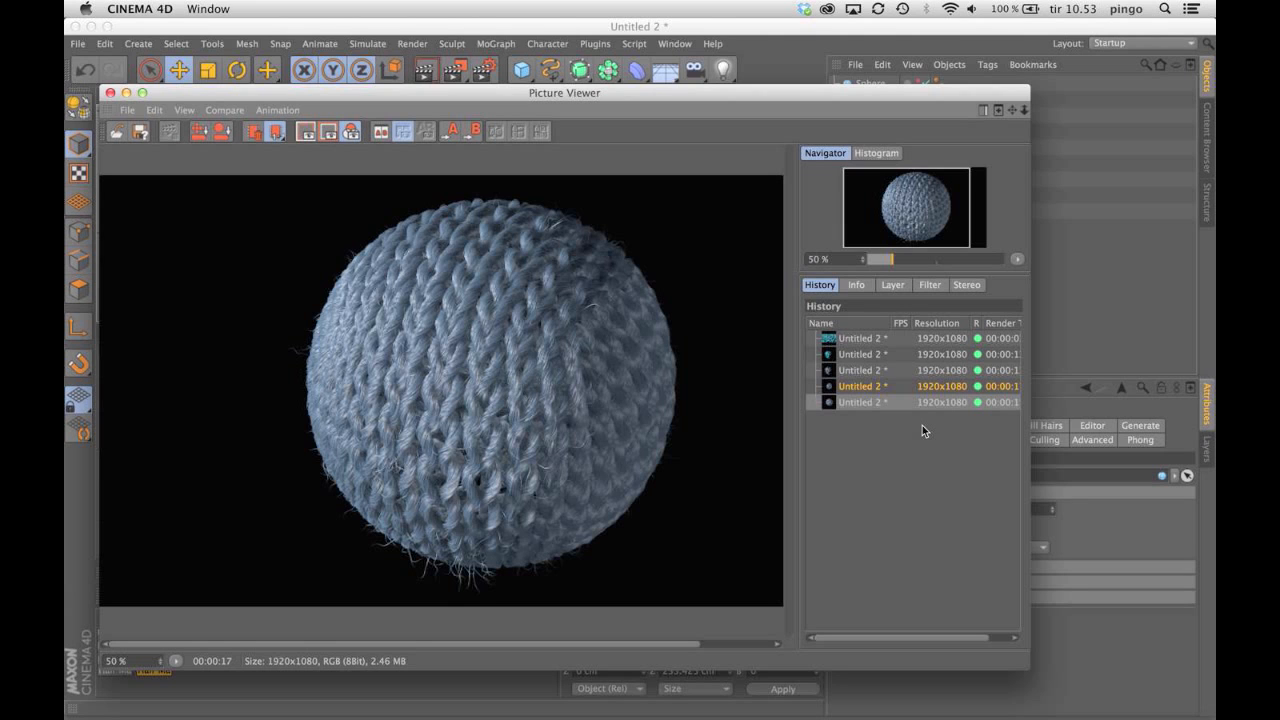
{"action": "scroll", "coordinate": [461, 424], "scroll_direction": "up", "scroll_amount": 3}
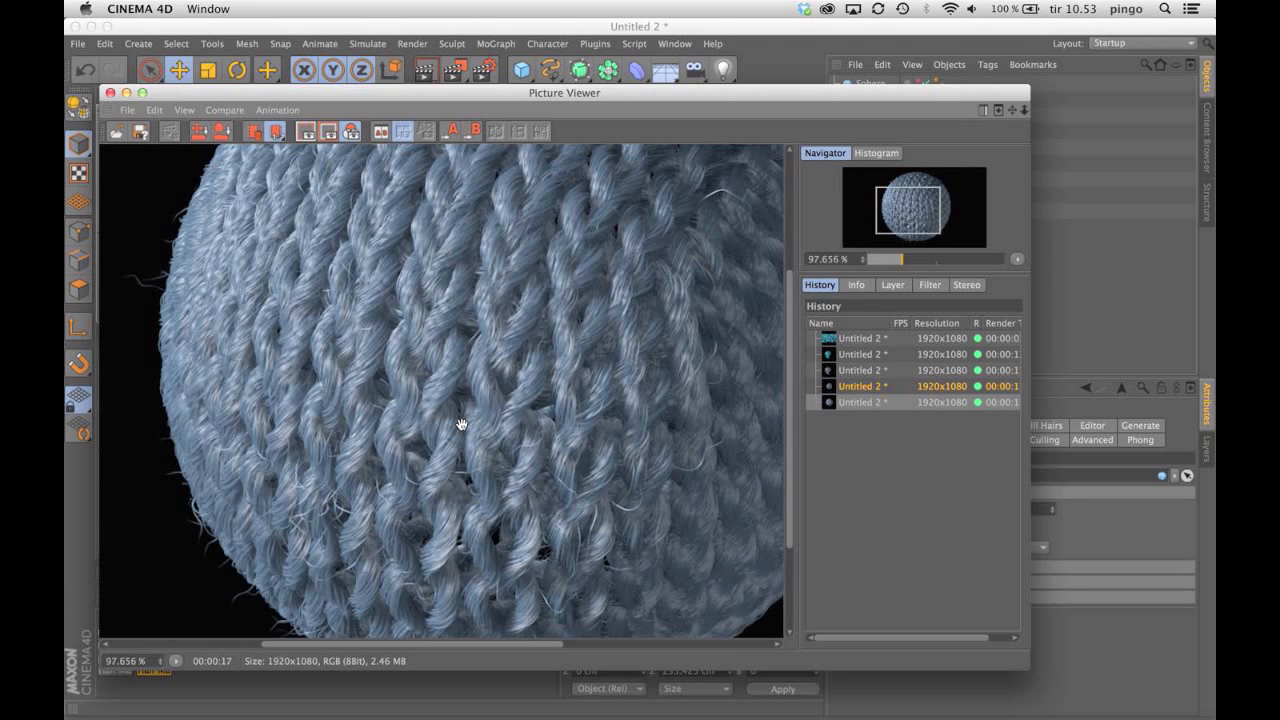
{"action": "scroll", "coordinate": [461, 424], "scroll_direction": "down", "scroll_amount": 4}
{"action": "scroll", "coordinate": [461, 424], "scroll_direction": "up", "scroll_amount": 5}
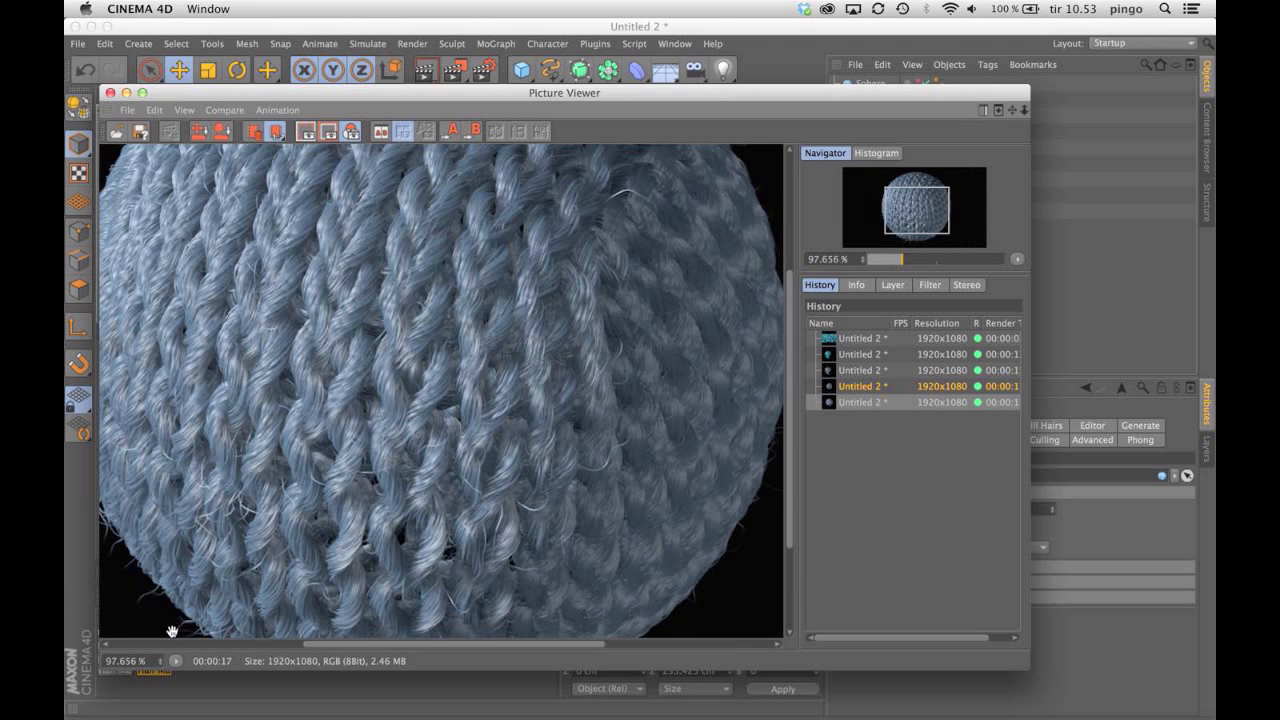
{"action": "left_click", "coordinate": [175, 662]}
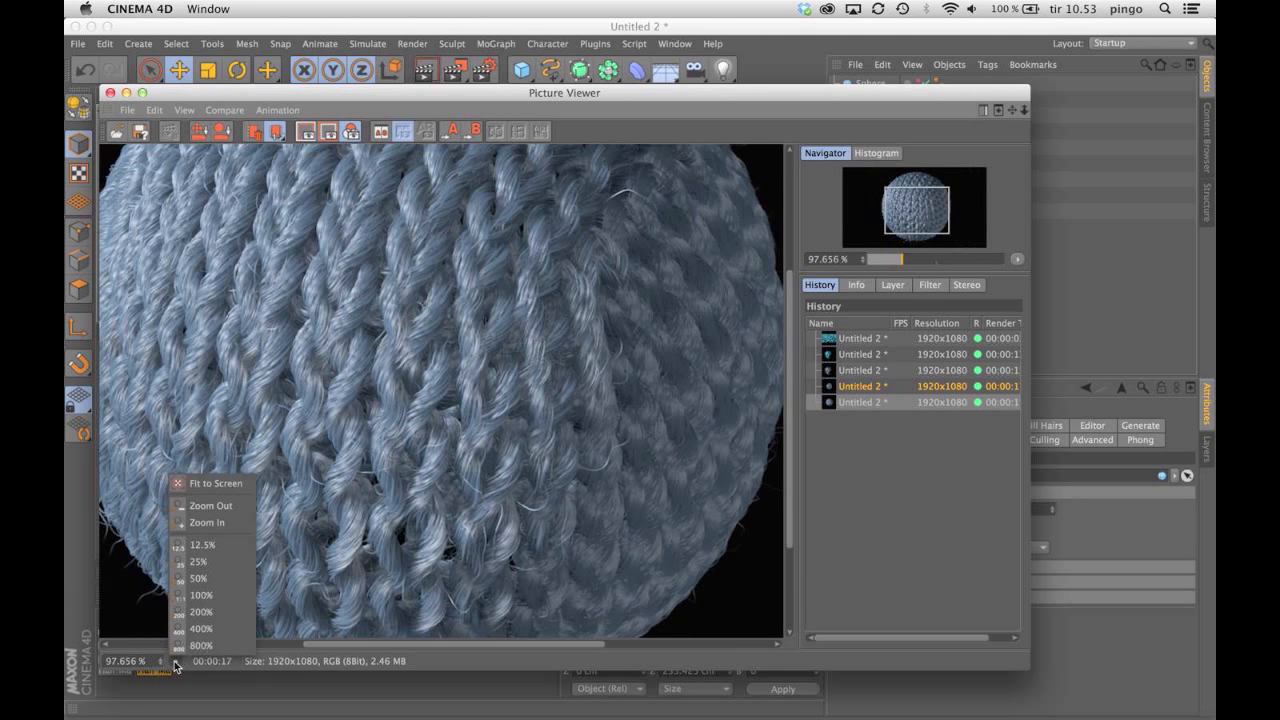
{"action": "left_click", "coordinate": [201, 595]}
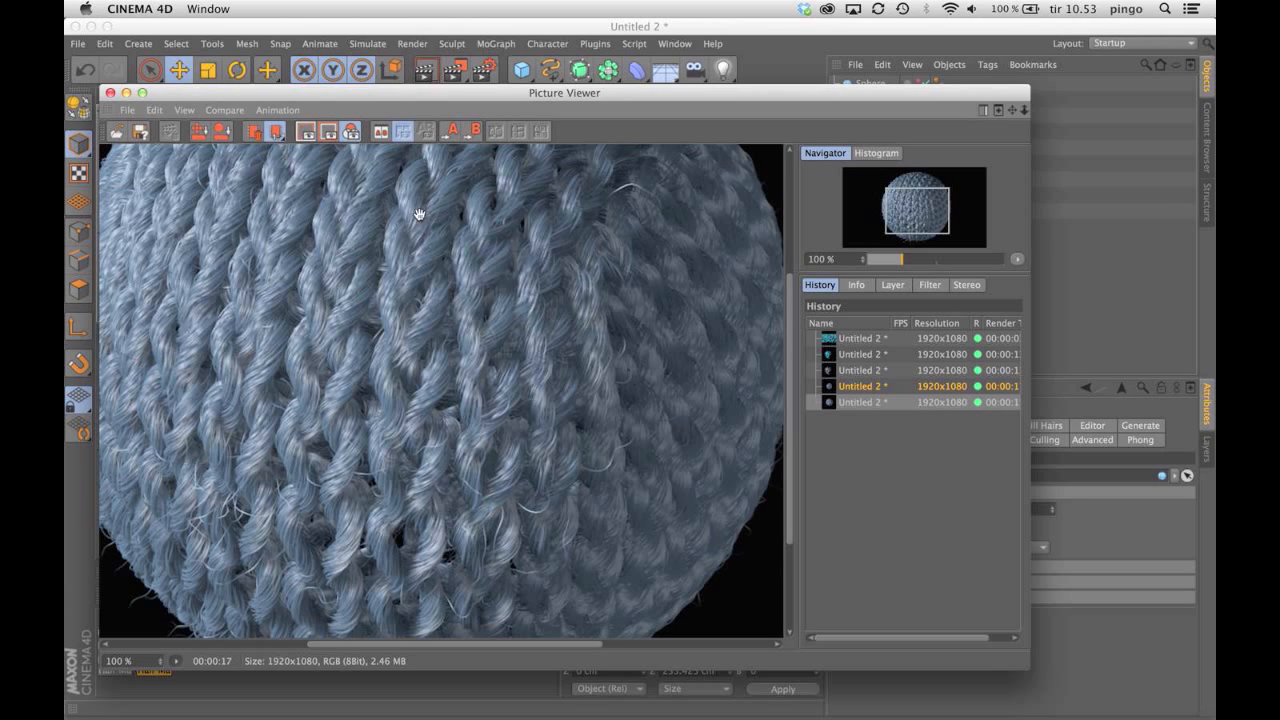
{"action": "left_click", "coordinate": [110, 93]}
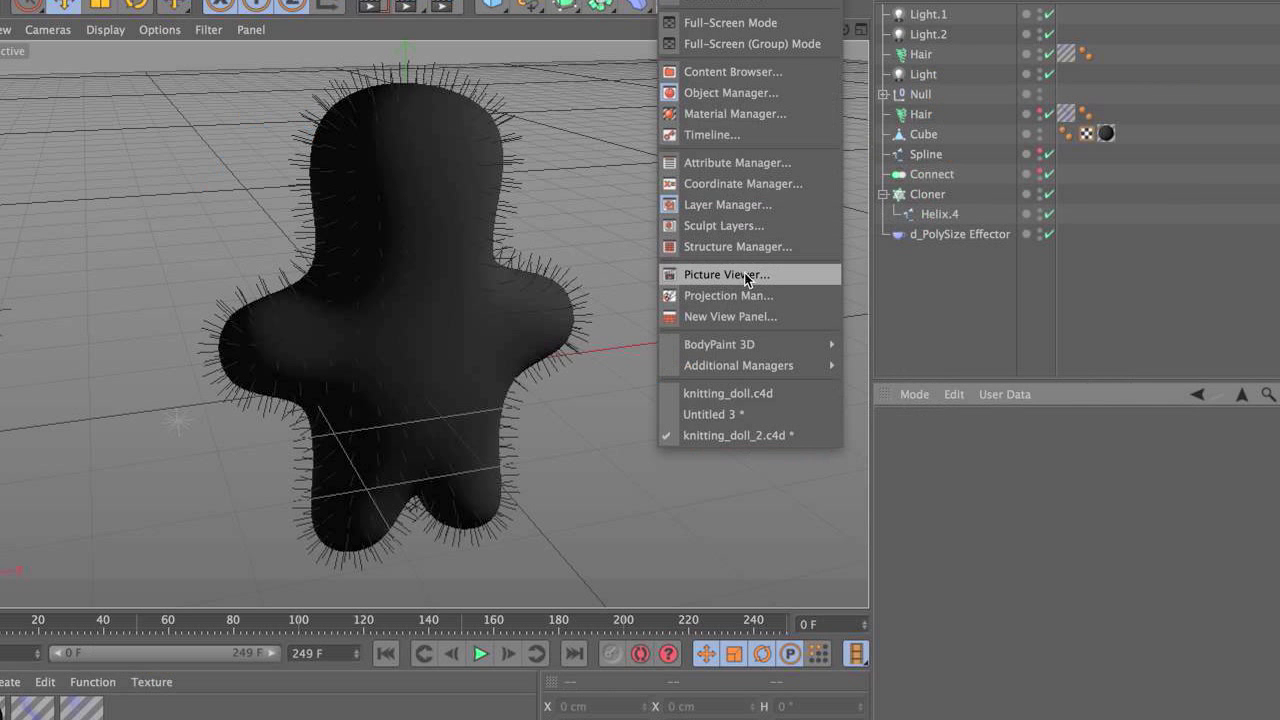
- Open the Picture Viewer for the knitting_doll_2.c4d scene and browse the doll renders in its history through to the striped version
{"action": "left_click", "coordinate": [744, 274]}
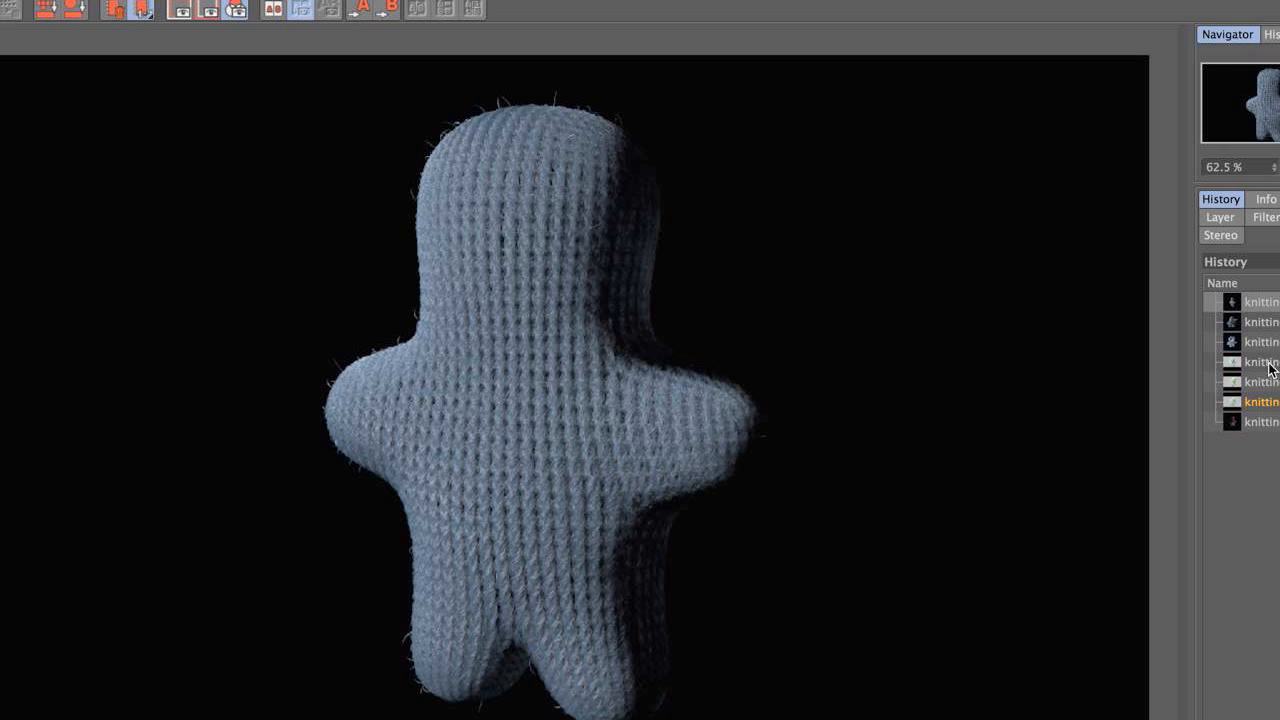
{"action": "left_click", "coordinate": [1258, 322]}
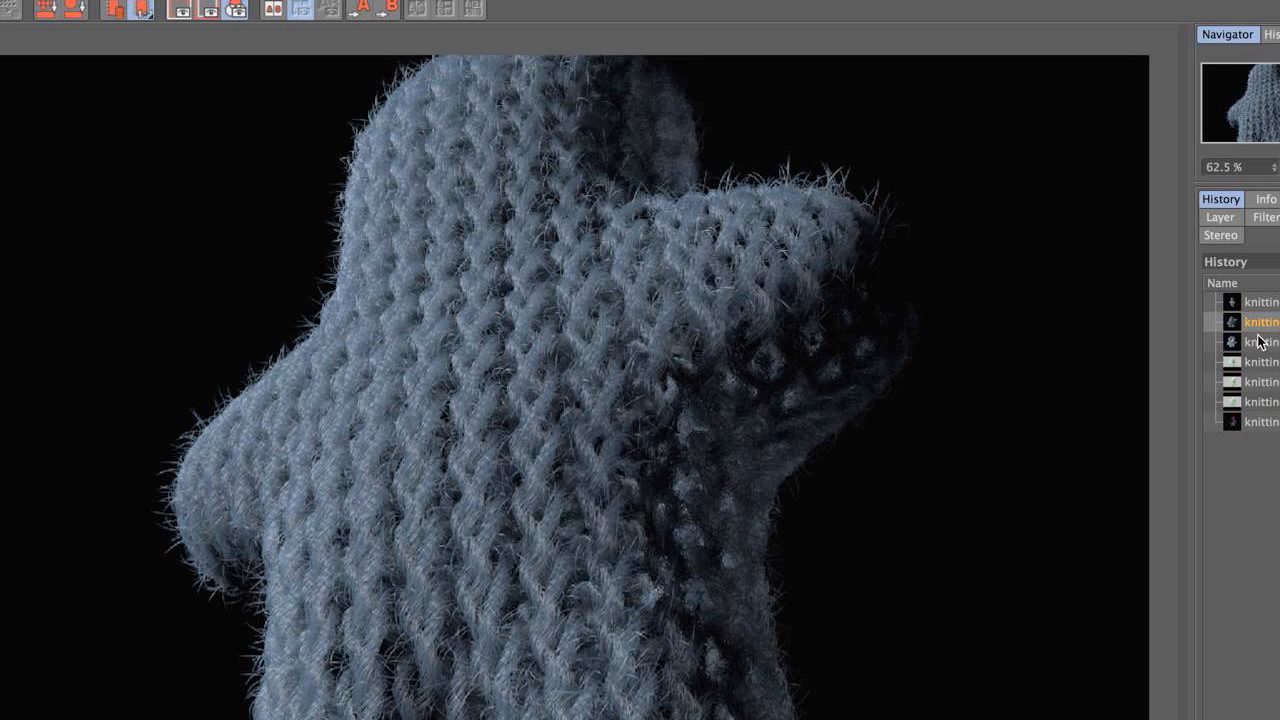
{"action": "left_click", "coordinate": [1258, 342]}
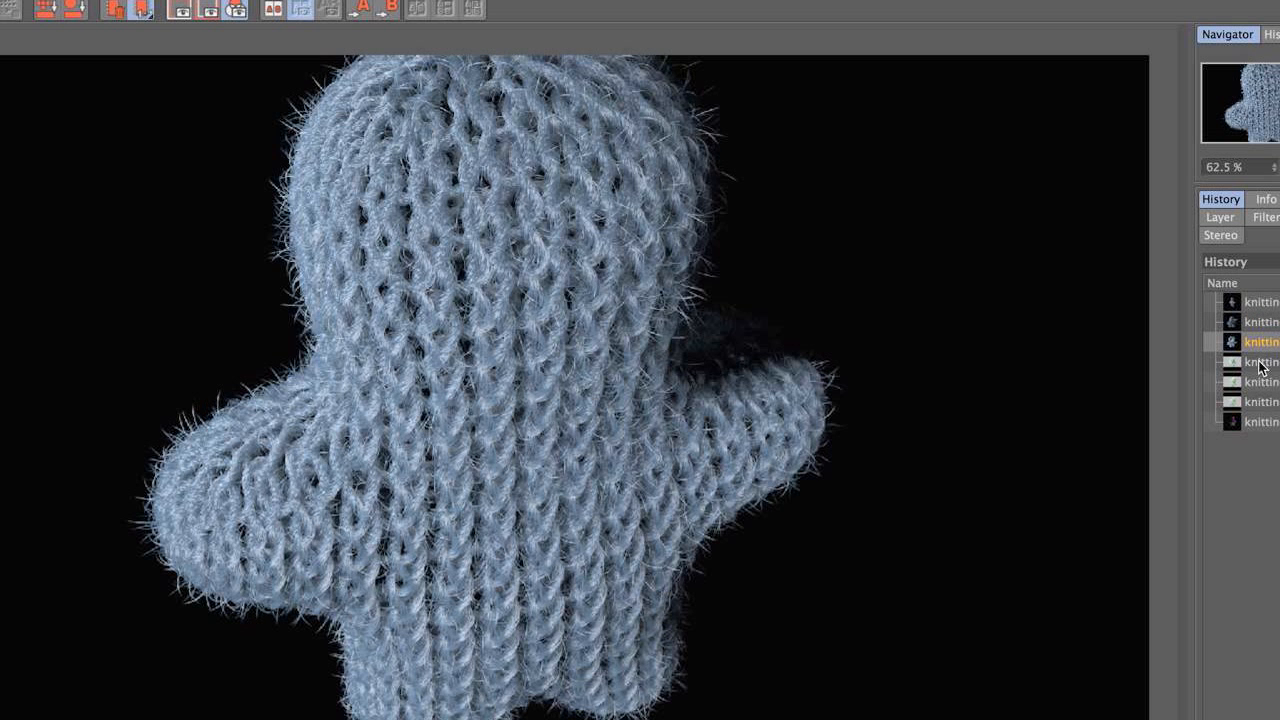
{"action": "left_click", "coordinate": [1260, 363]}
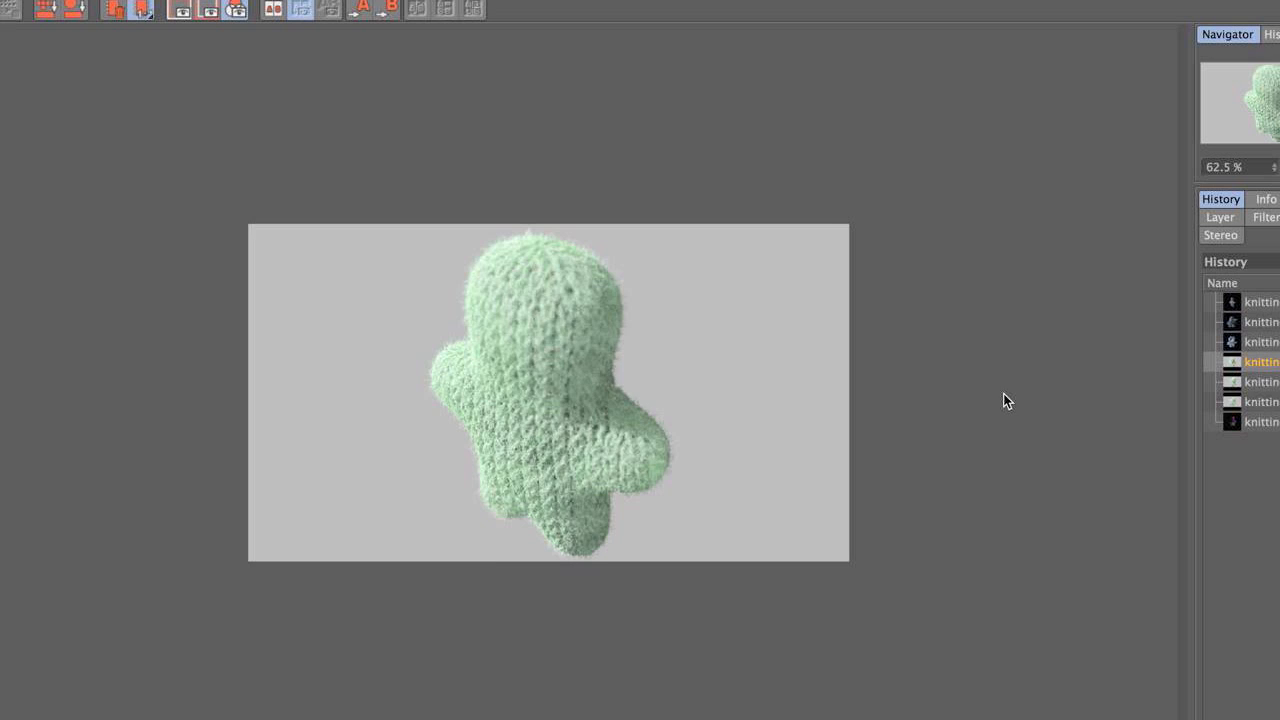
{"action": "key", "text": "Down"}
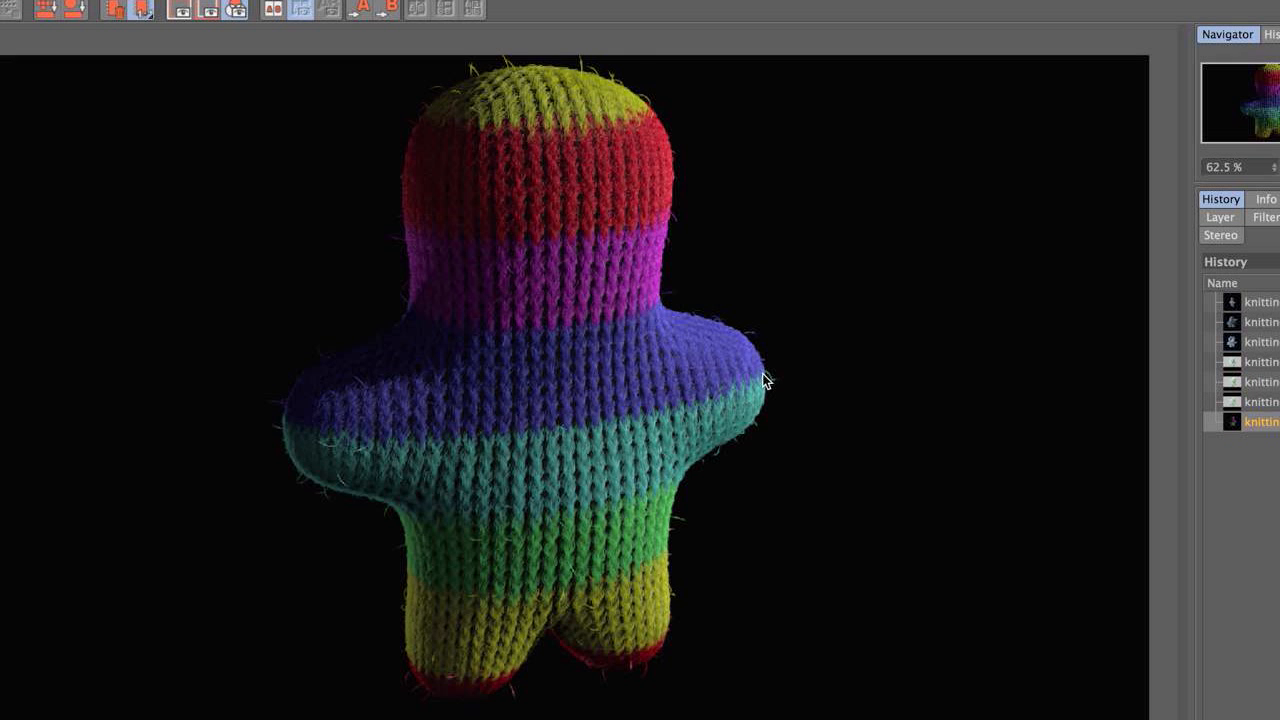
- Examine the stitches and stray fibres of the striped, green and blue doll renders up close, ending on the first render in full
{"action": "scroll", "coordinate": [765, 380], "scroll_direction": "up", "scroll_amount": 2}
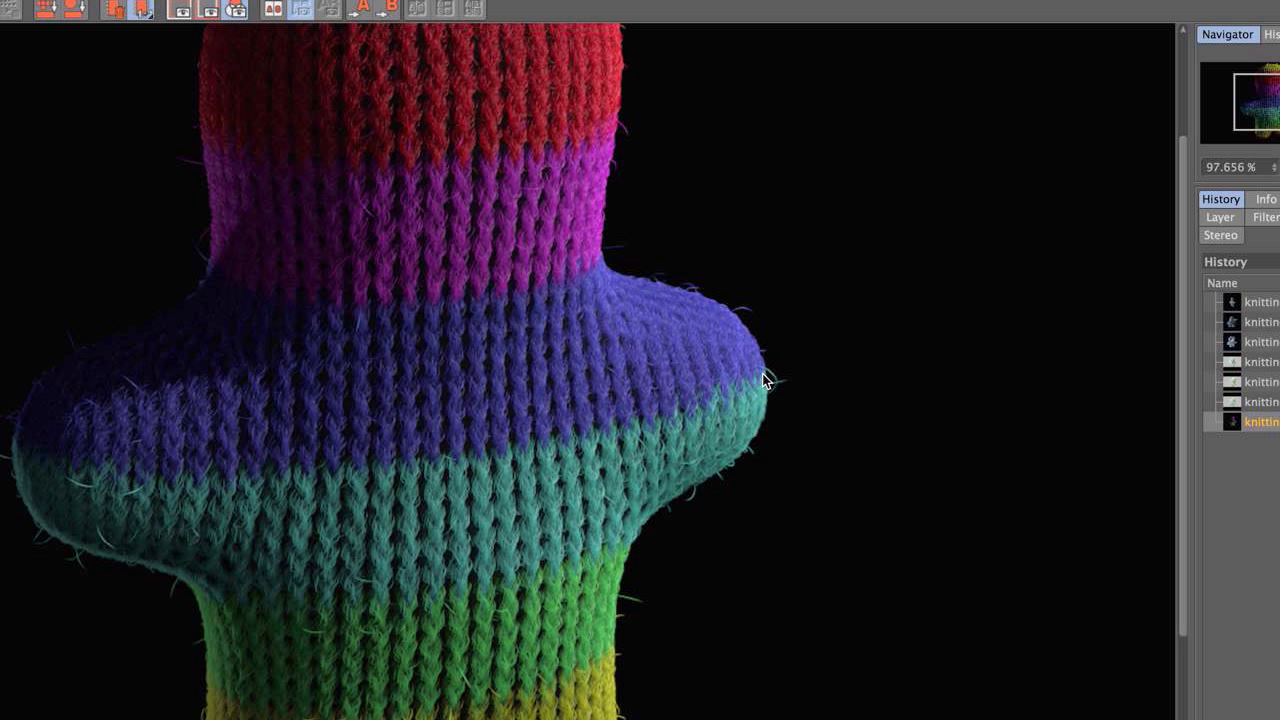
{"action": "key", "text": "Up"}
{"action": "scroll", "coordinate": [762, 380], "scroll_direction": "up", "scroll_amount": 1}
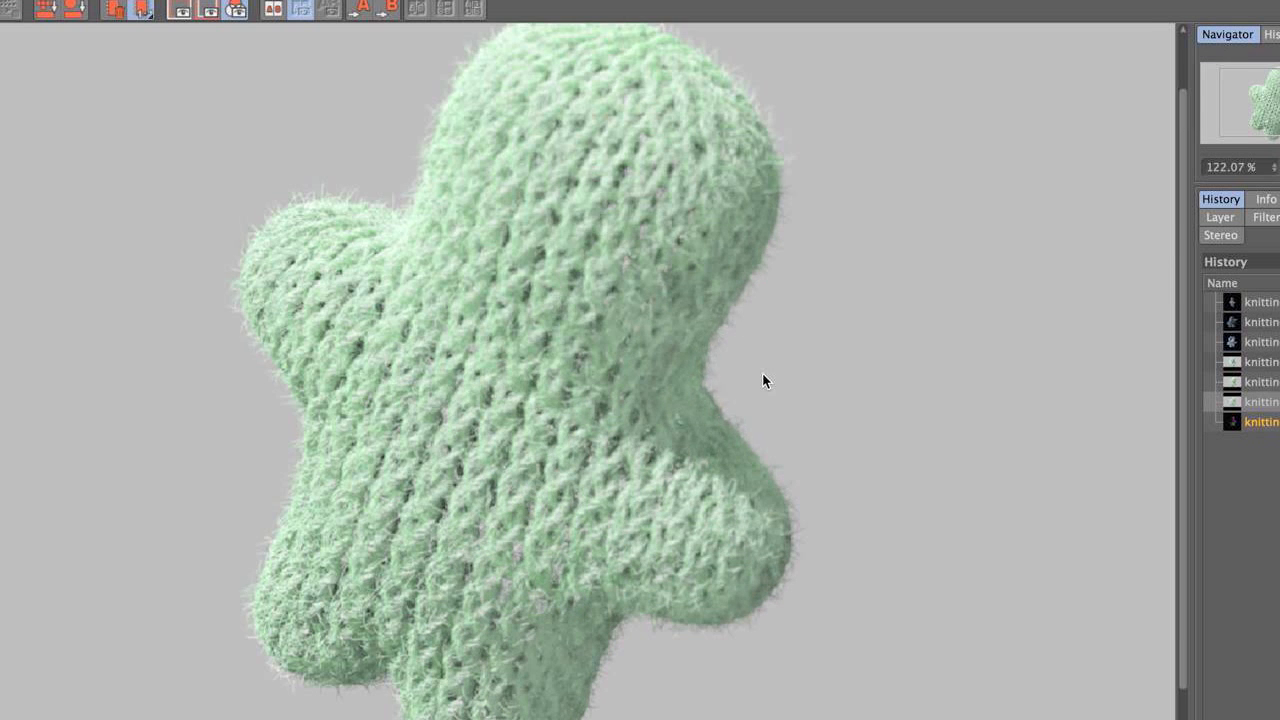
{"action": "key", "text": "Up"}
{"action": "left_click_drag", "start_coordinate": [806, 343], "coordinate": [608, 40]}
{"action": "key", "text": "Up"}
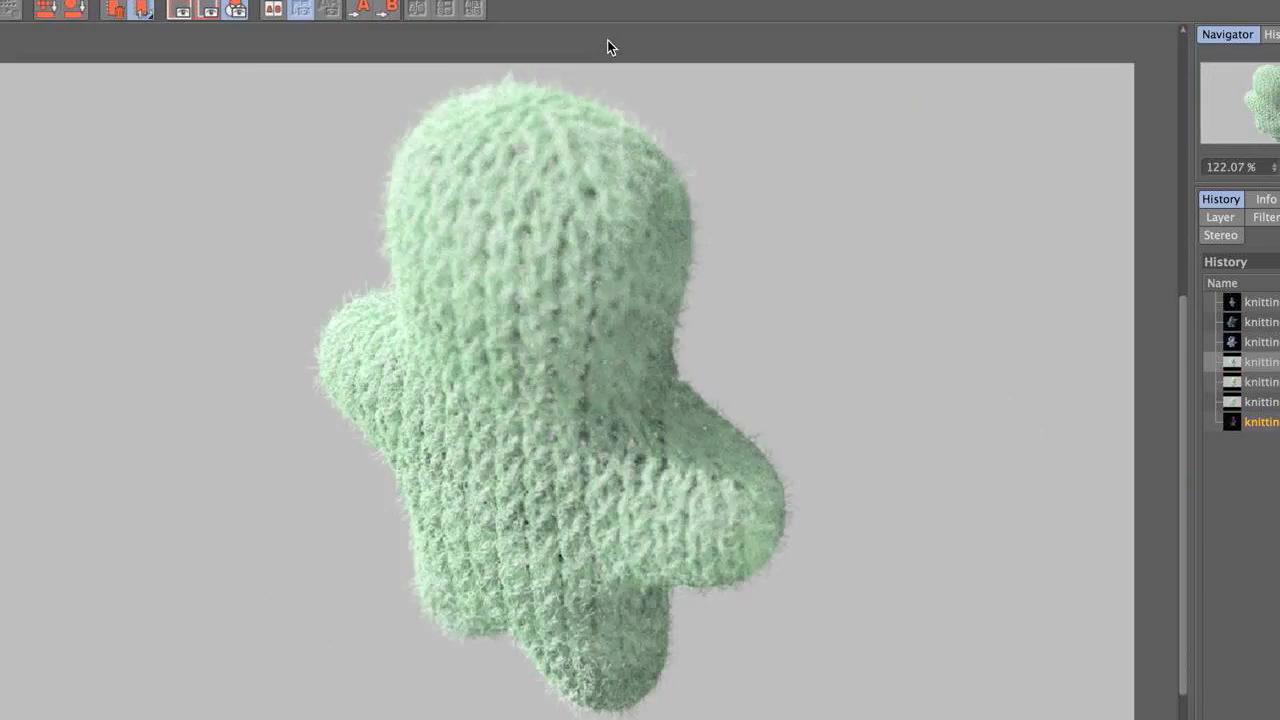
{"action": "key", "text": "Up"}
{"action": "left_click_drag", "start_coordinate": [958, 625], "coordinate": [582, 162]}
{"action": "key", "text": "Up"}
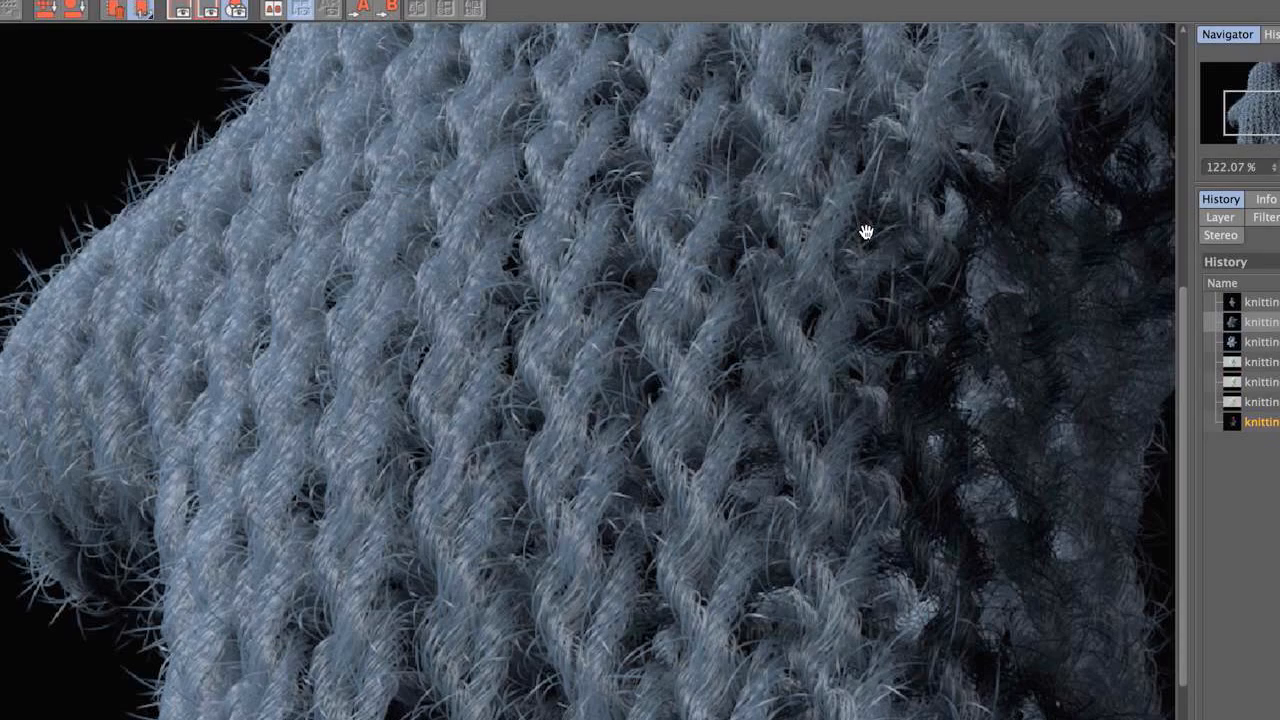
{"action": "left_click_drag", "start_coordinate": [820, 500], "coordinate": [812, 430]}
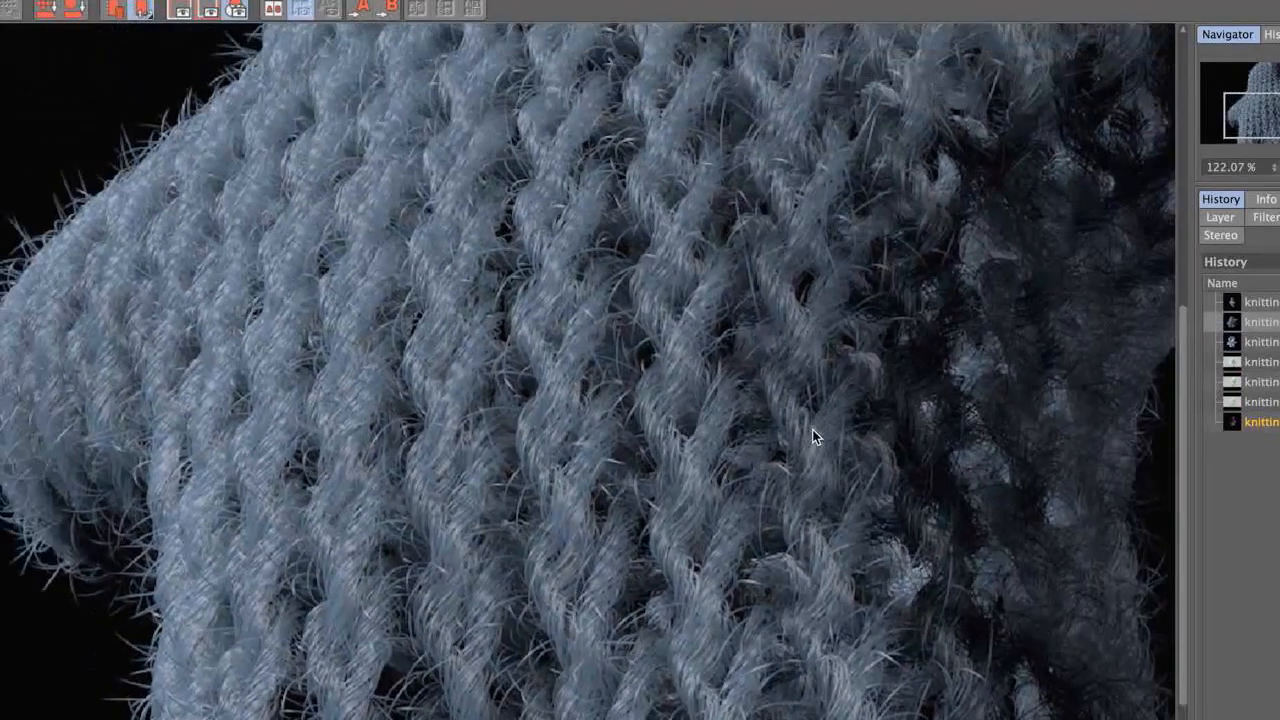
{"action": "scroll", "coordinate": [812, 430], "scroll_direction": "down", "scroll_amount": 1}
{"action": "key", "text": "Up"}
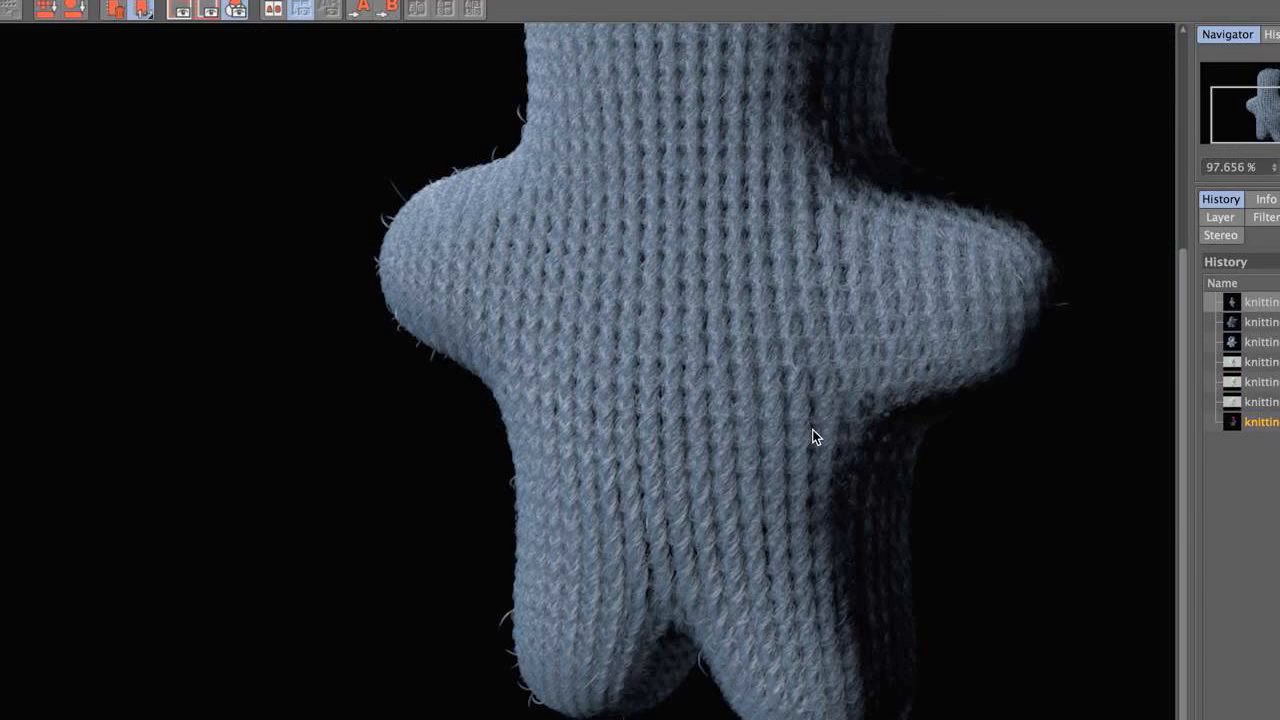
{"action": "scroll", "coordinate": [812, 436], "scroll_direction": "down", "scroll_amount": 2}
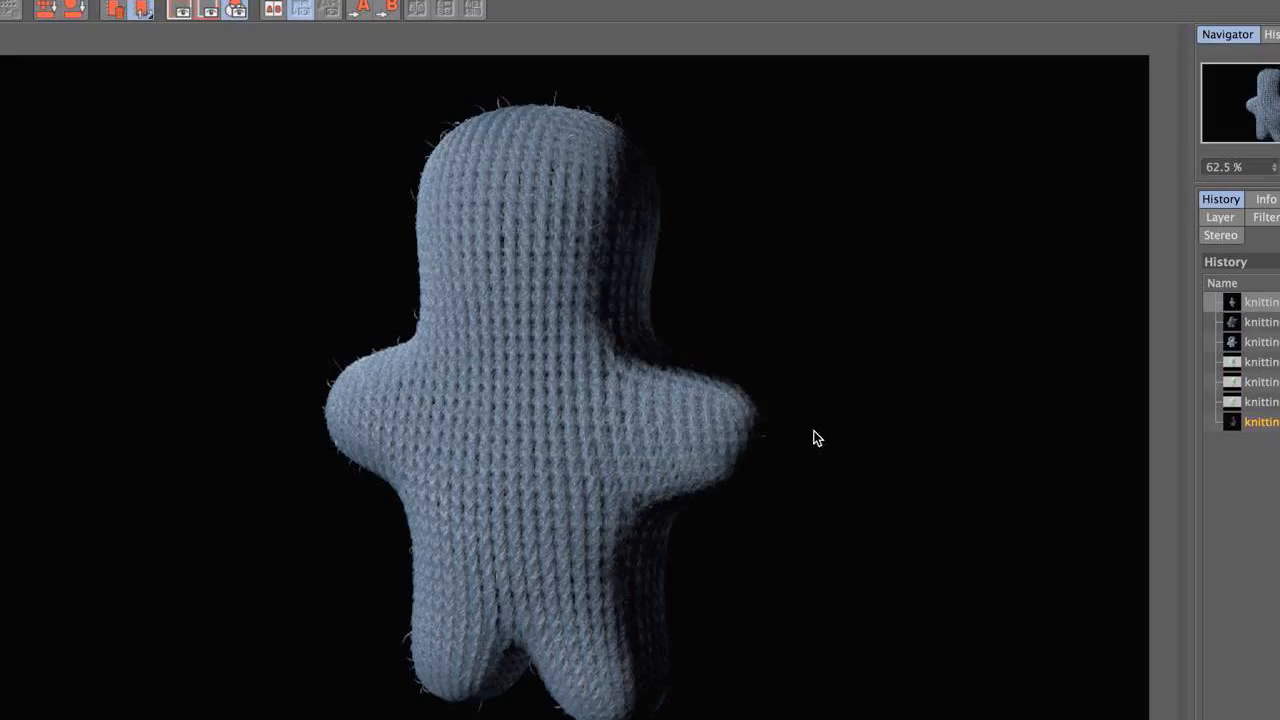